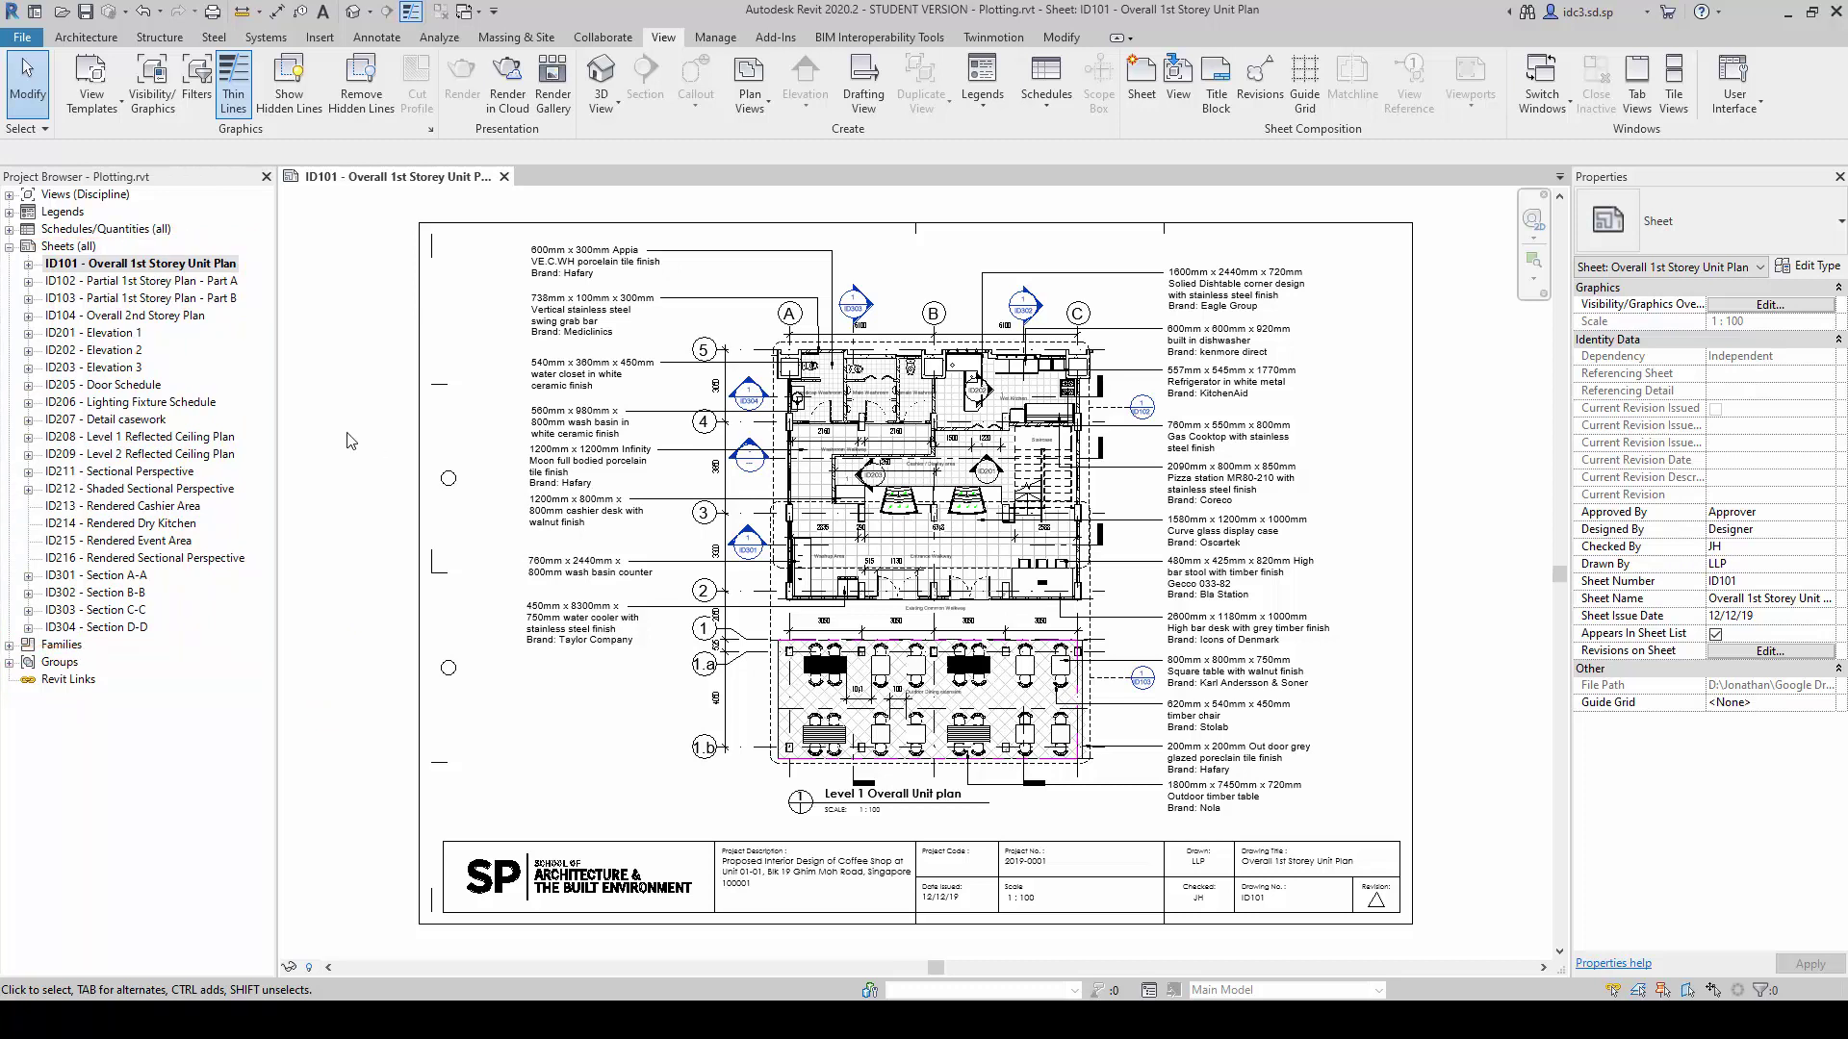
- Start printing the sheet with Adobe PDF as the printer
click(35, 45)
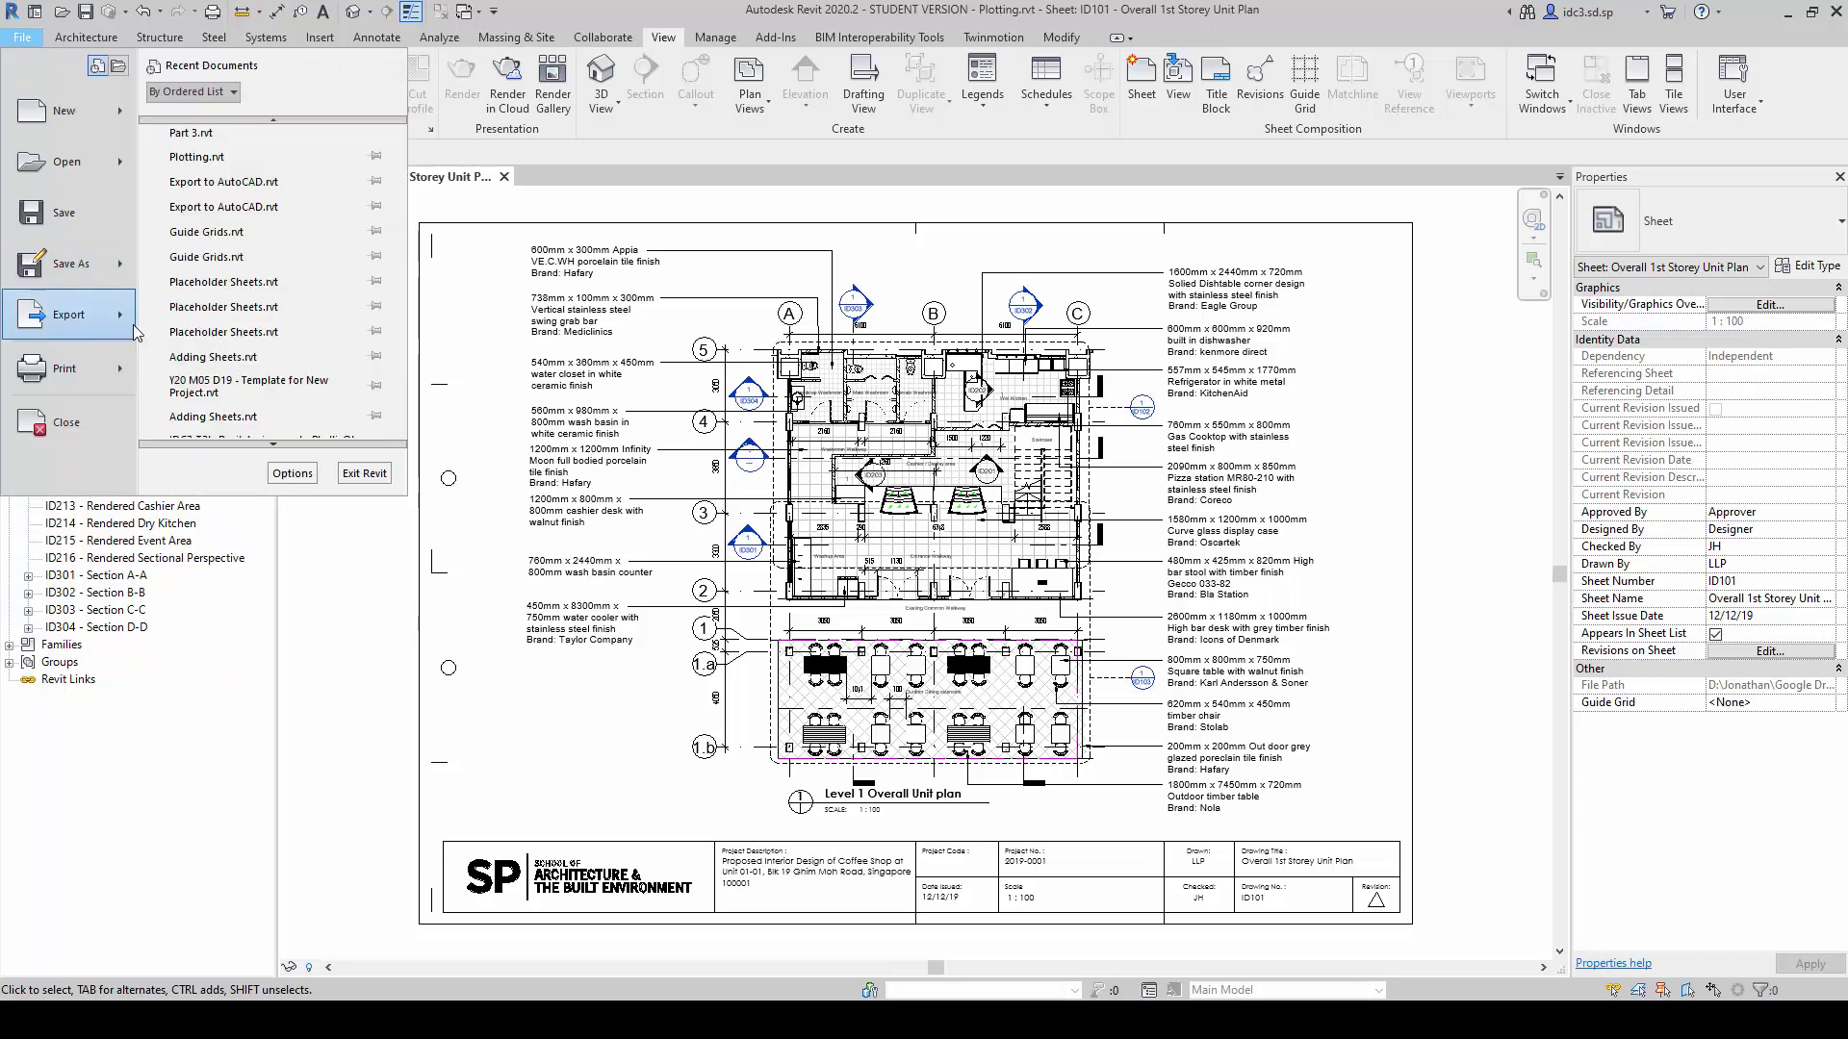
mouse_move(121, 375)
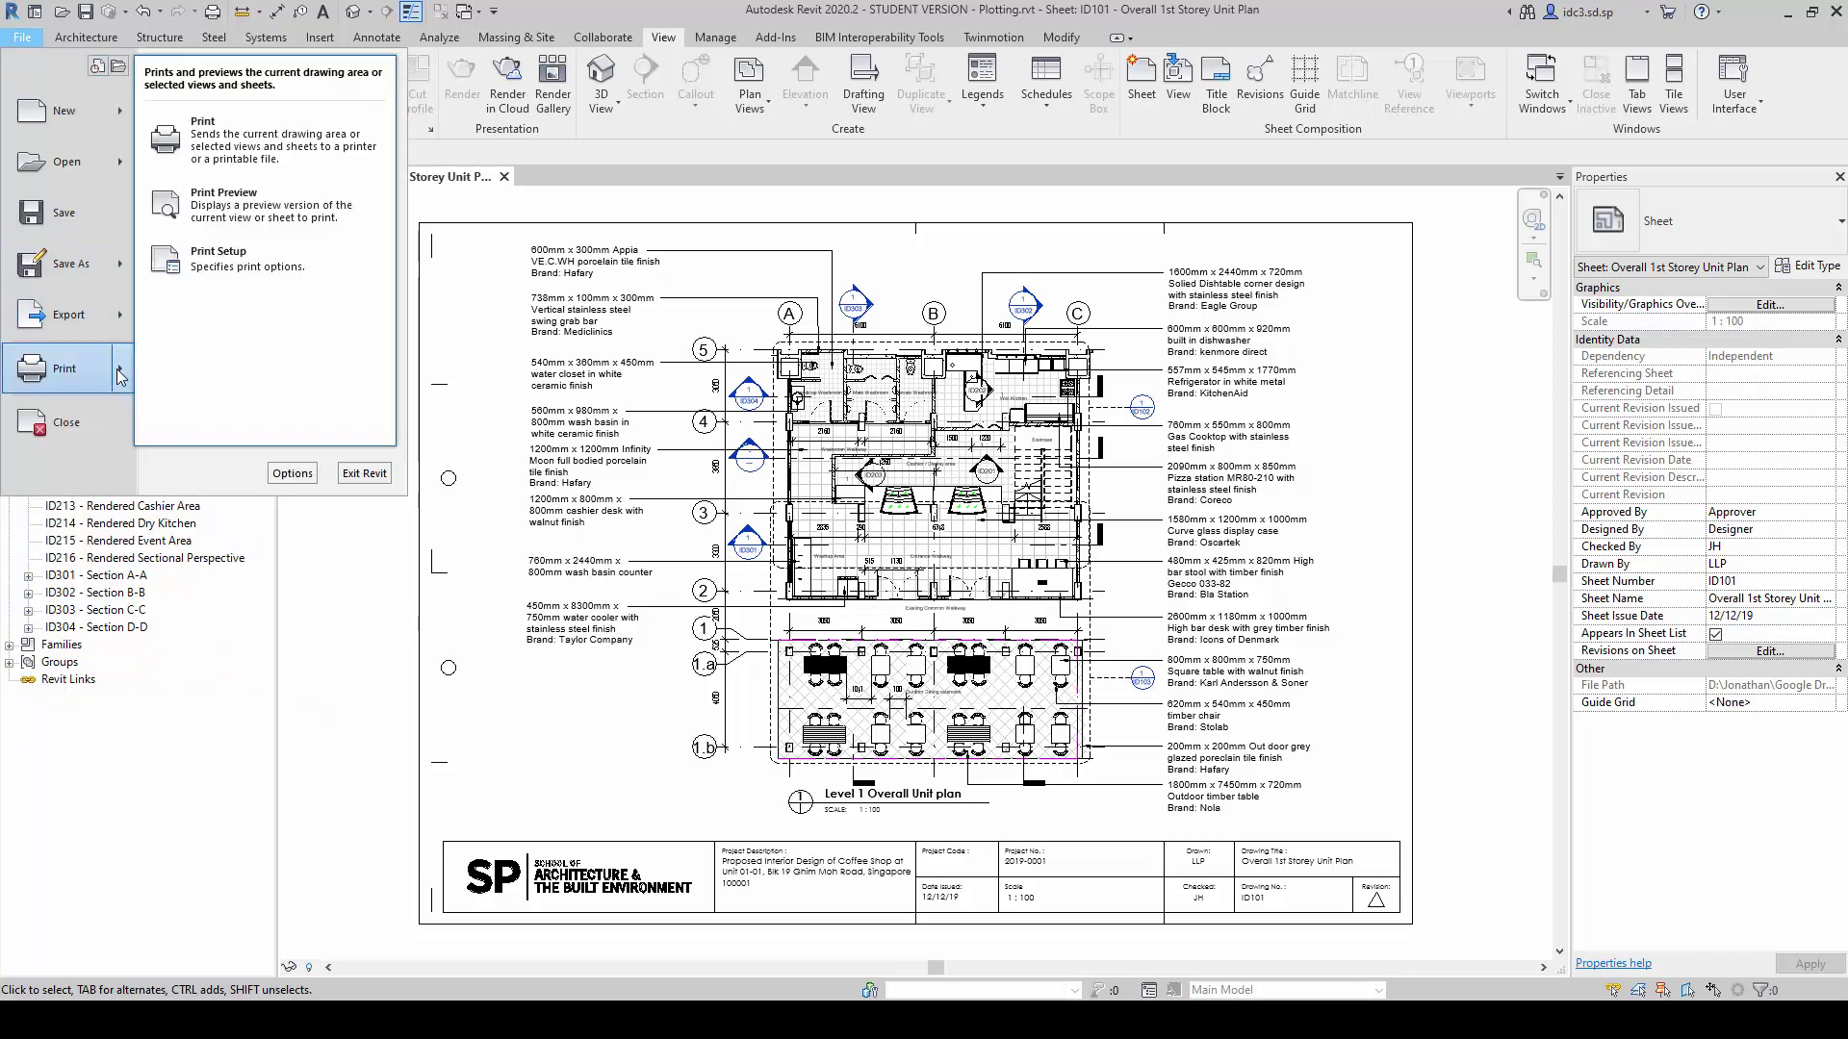
click(312, 133)
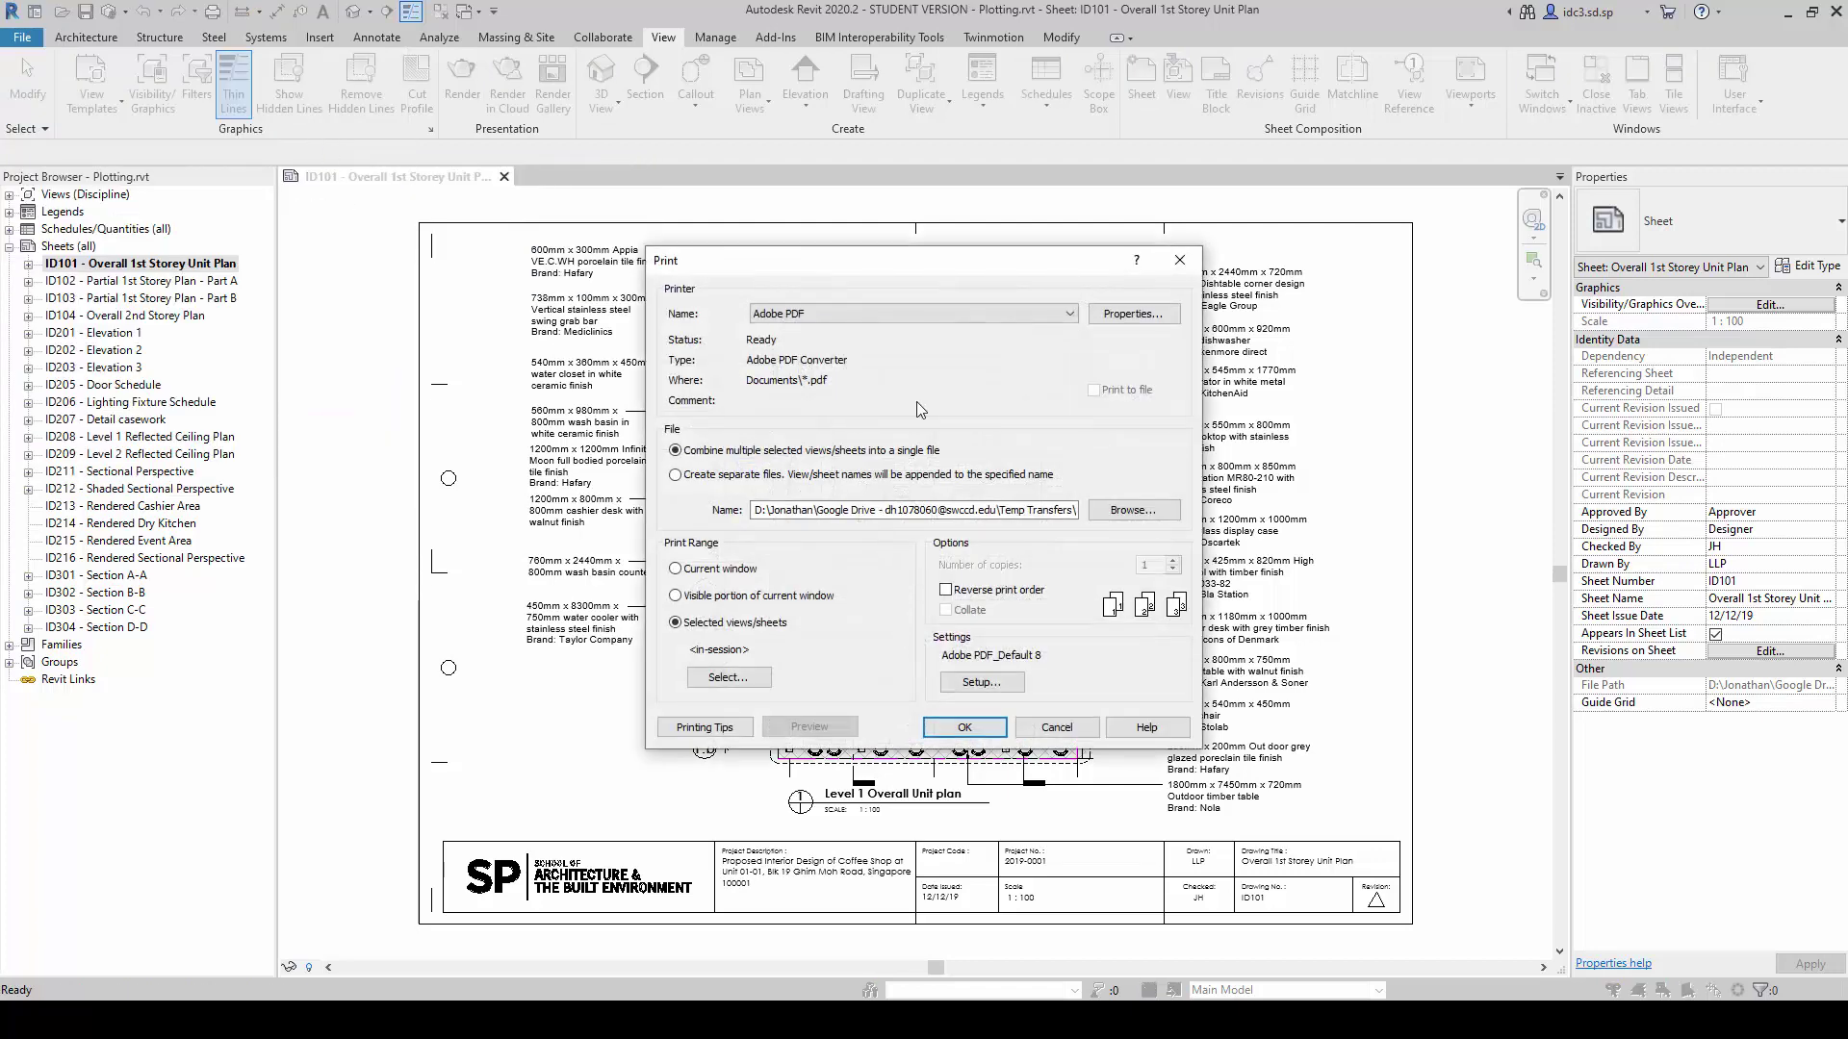
drag(958, 260, 803, 247)
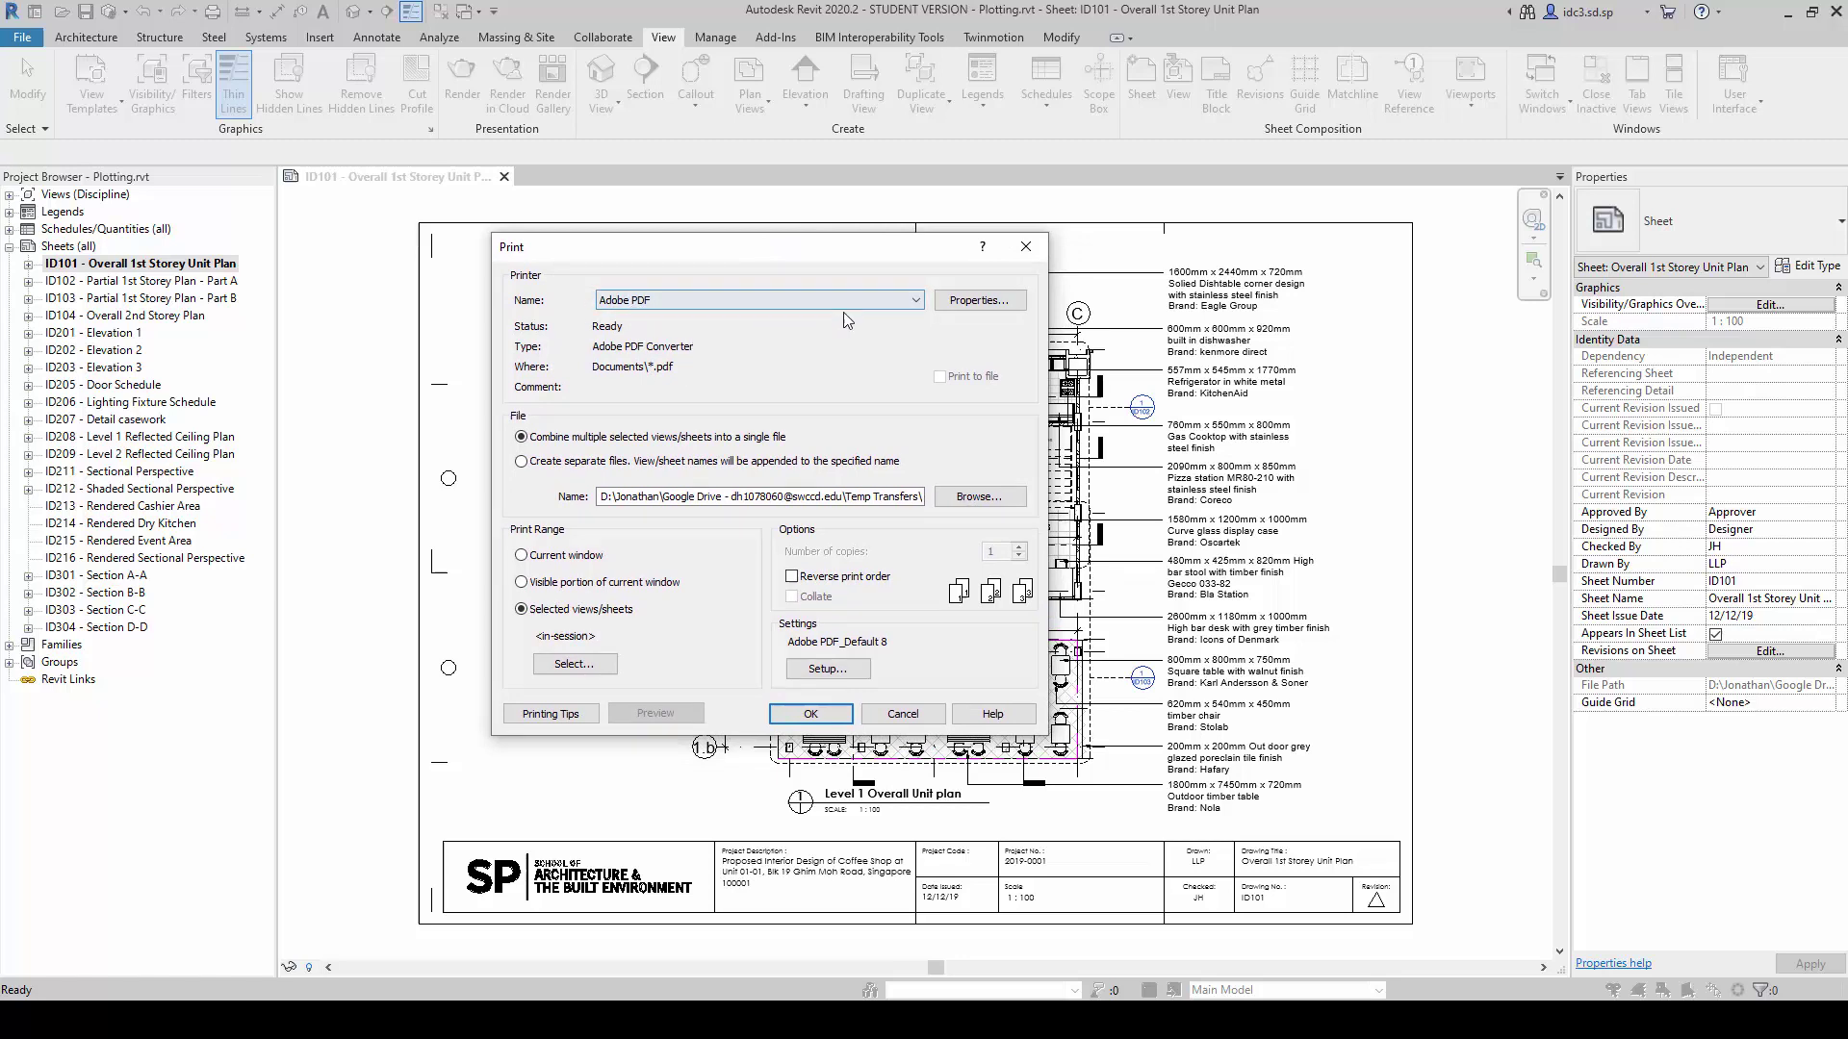
click(878, 306)
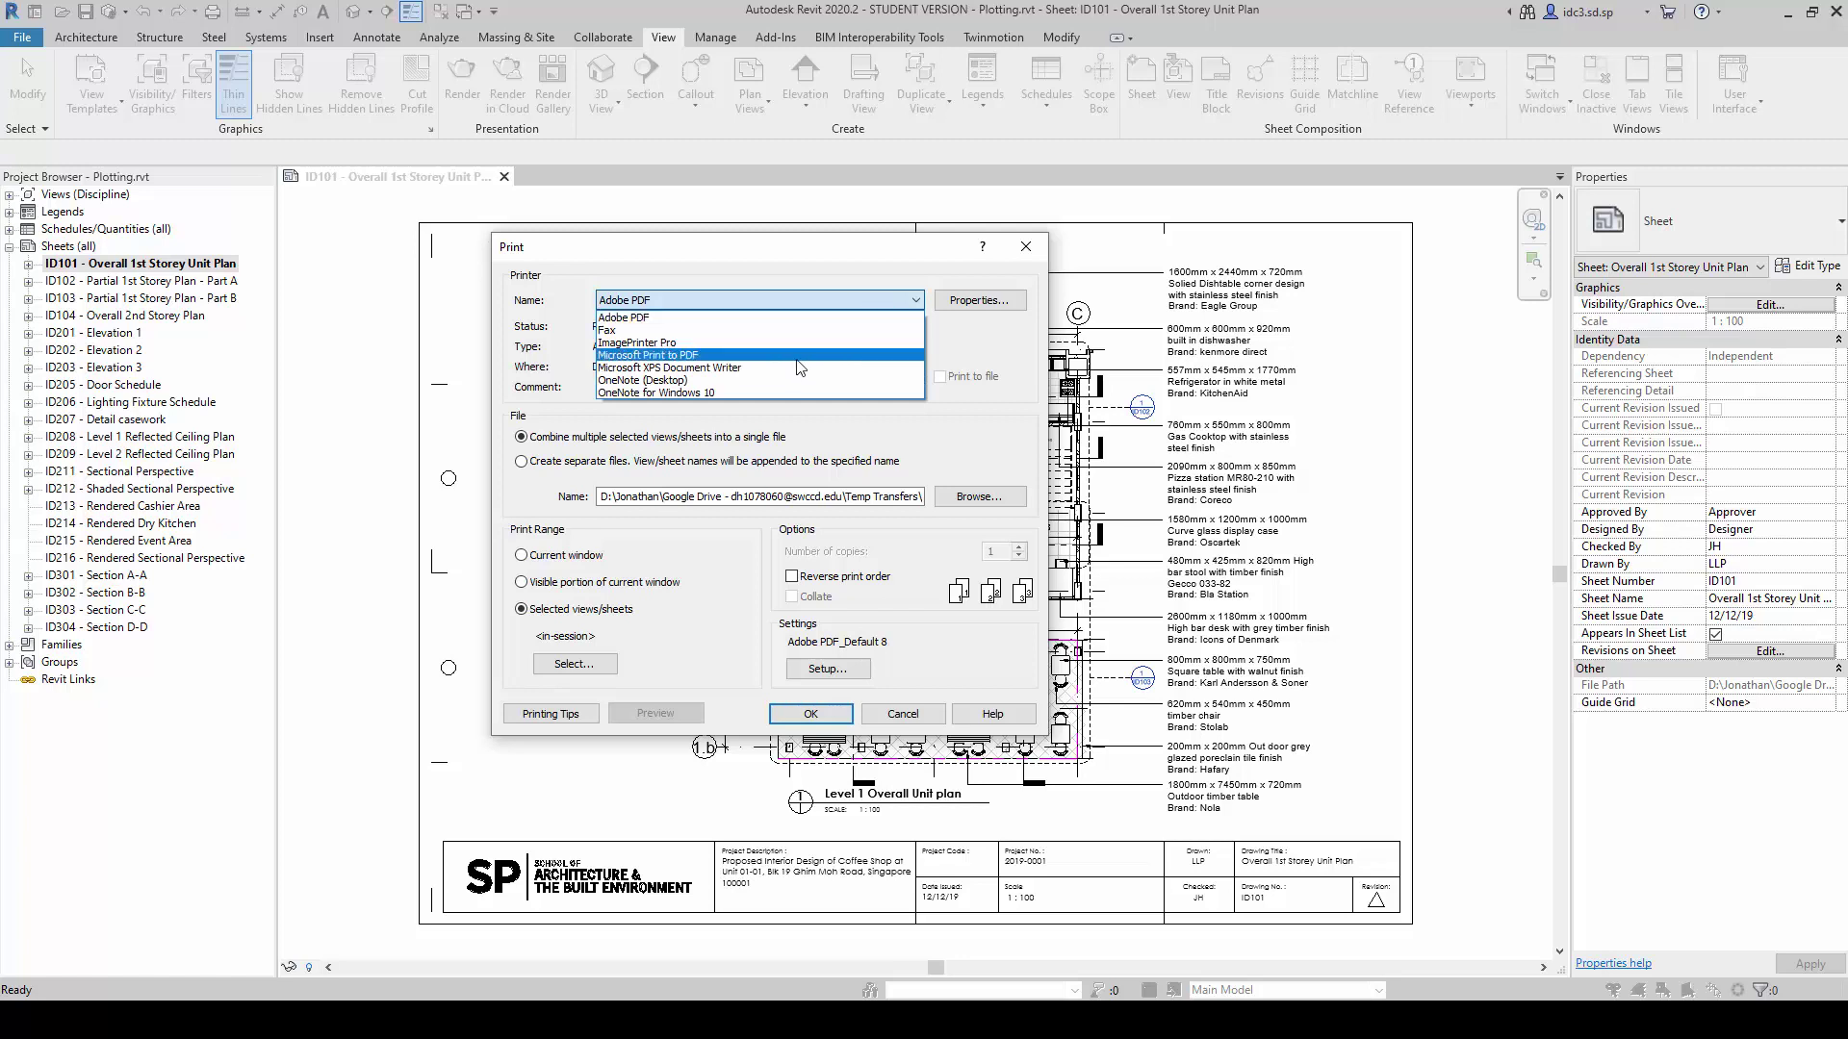
click(743, 319)
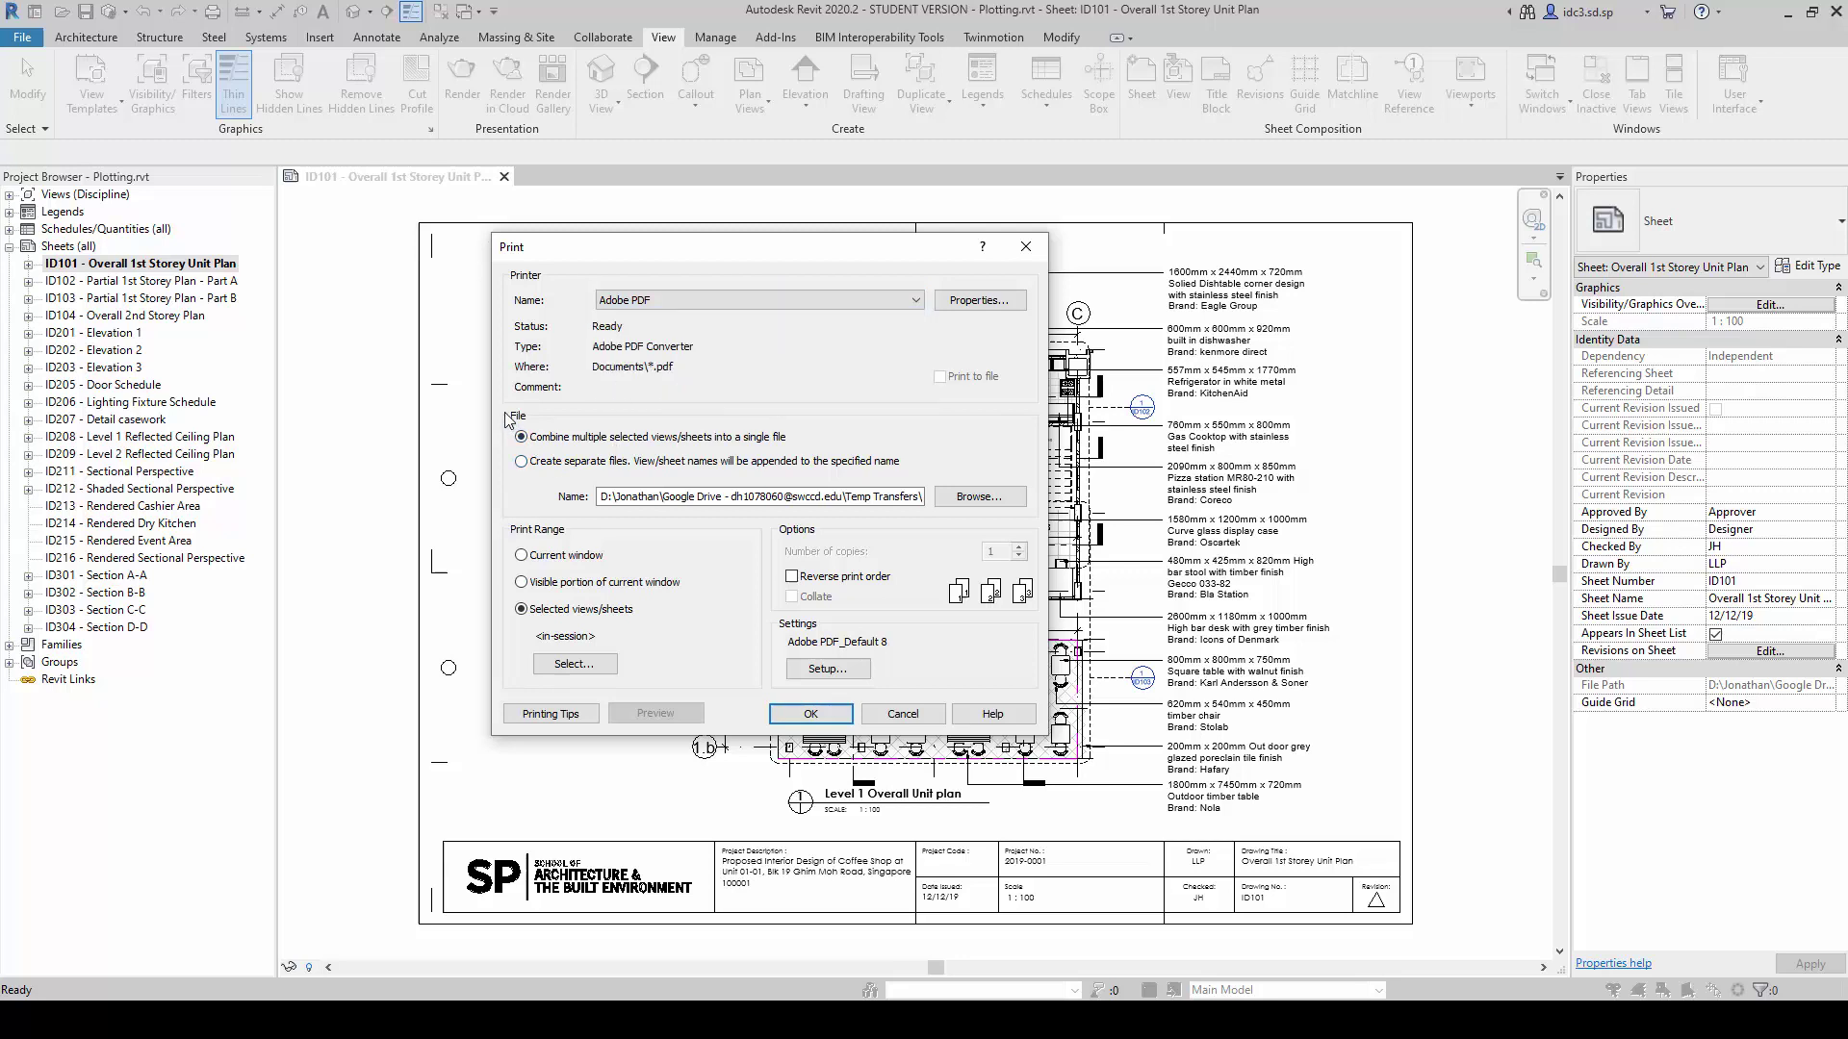
- Examine the options for combined or separate files and the output file path in the print settings
mouse_move(499, 405)
mouse_down()
mouse_move(904, 476)
mouse_move(1001, 558)
mouse_move(913, 473)
mouse_up()
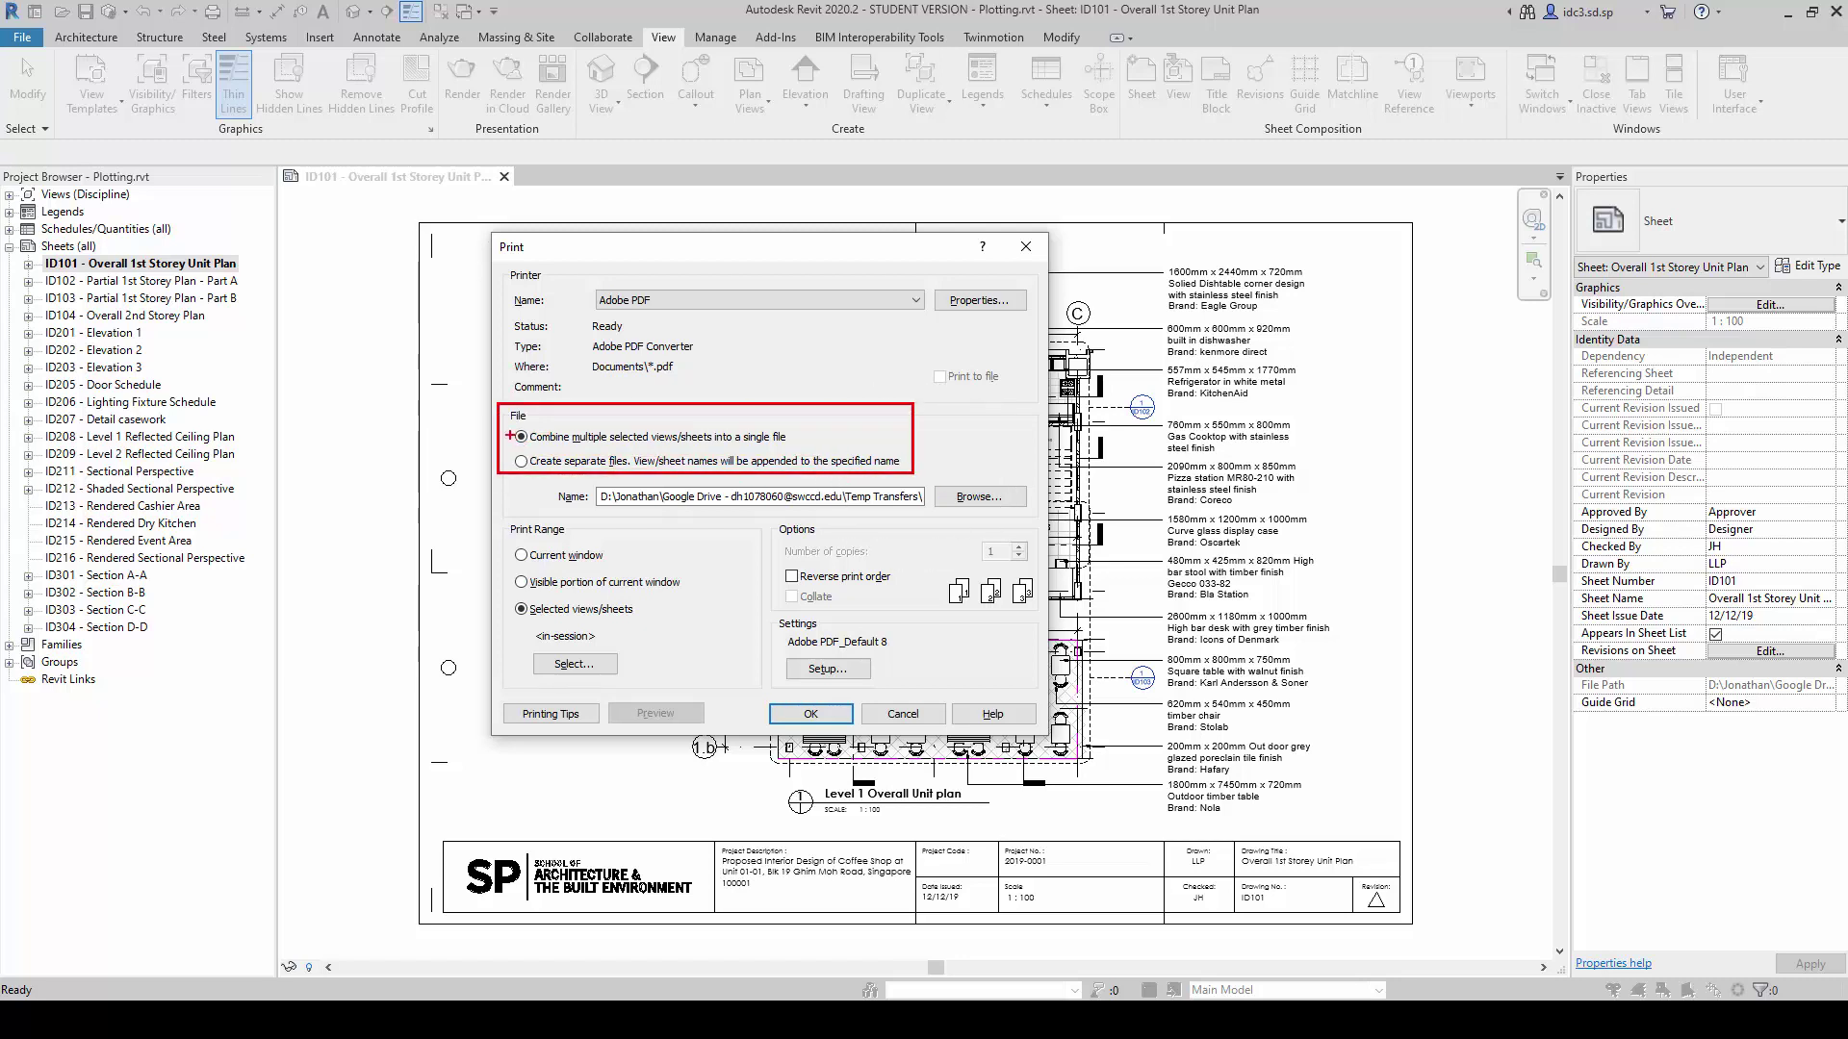
drag(509, 424, 795, 448)
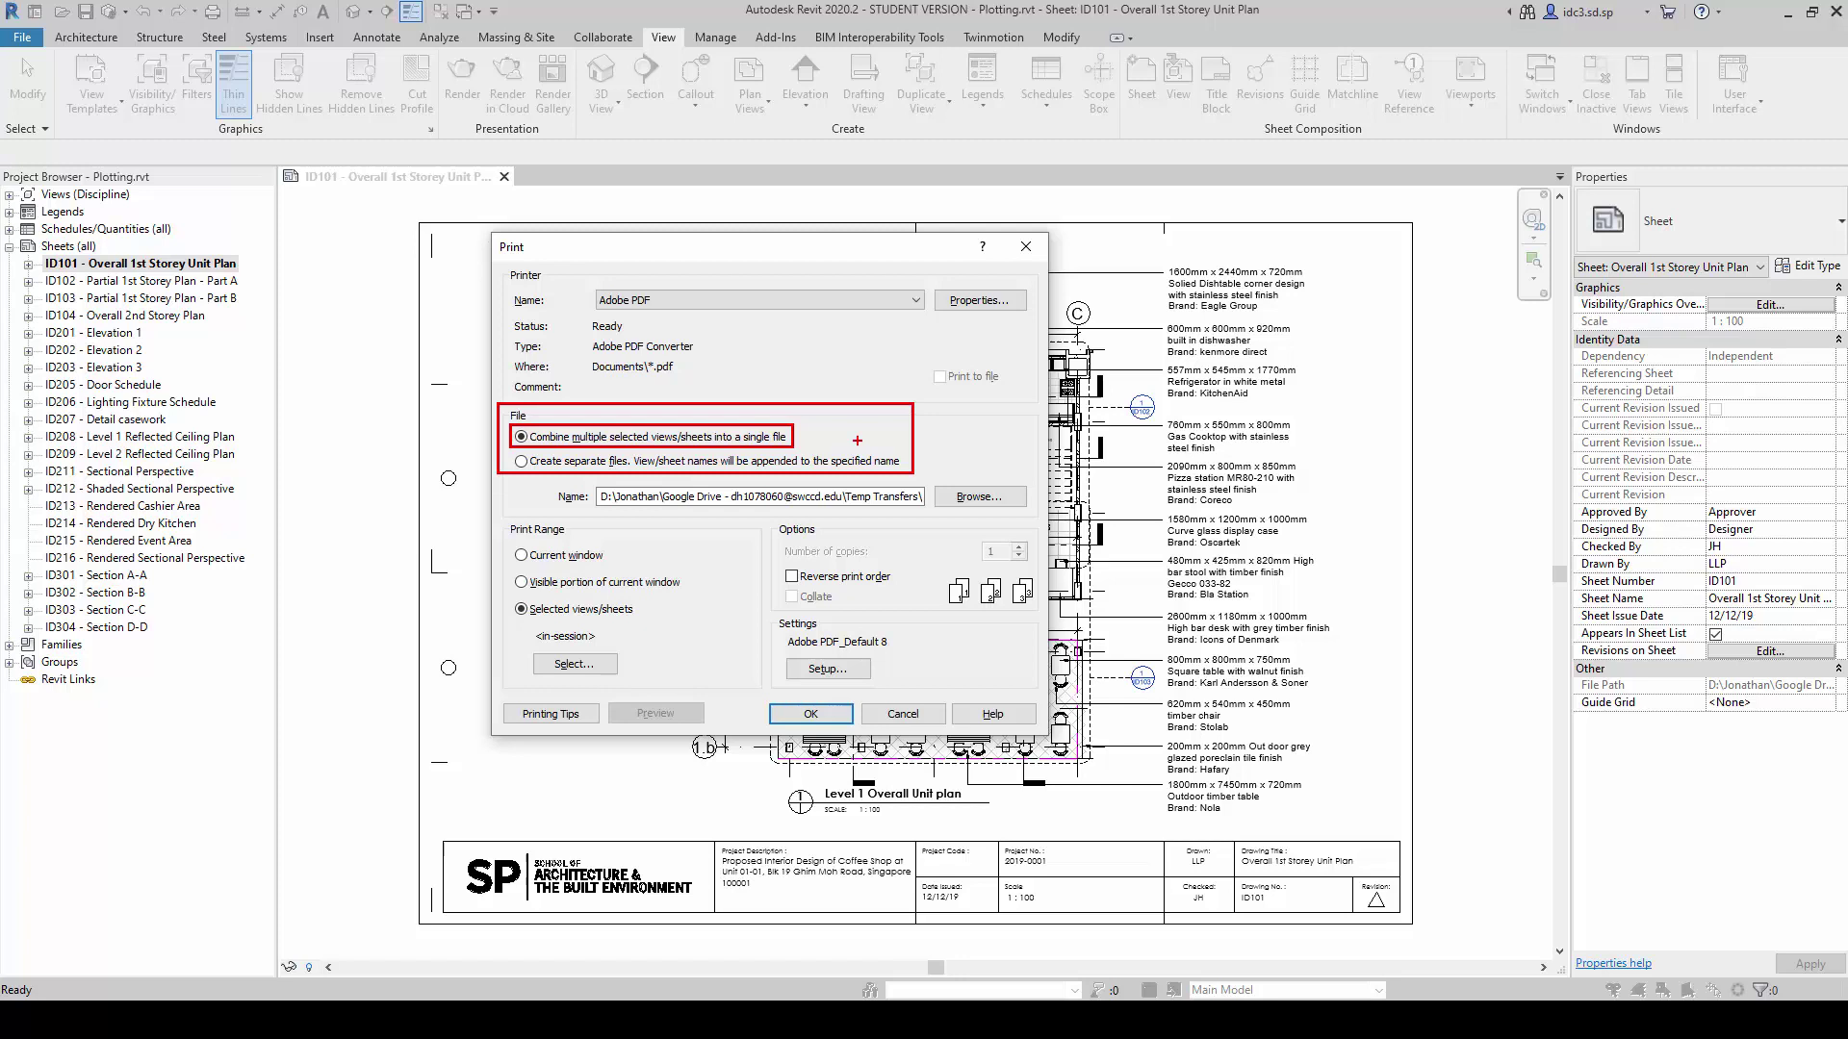
drag(510, 447, 903, 472)
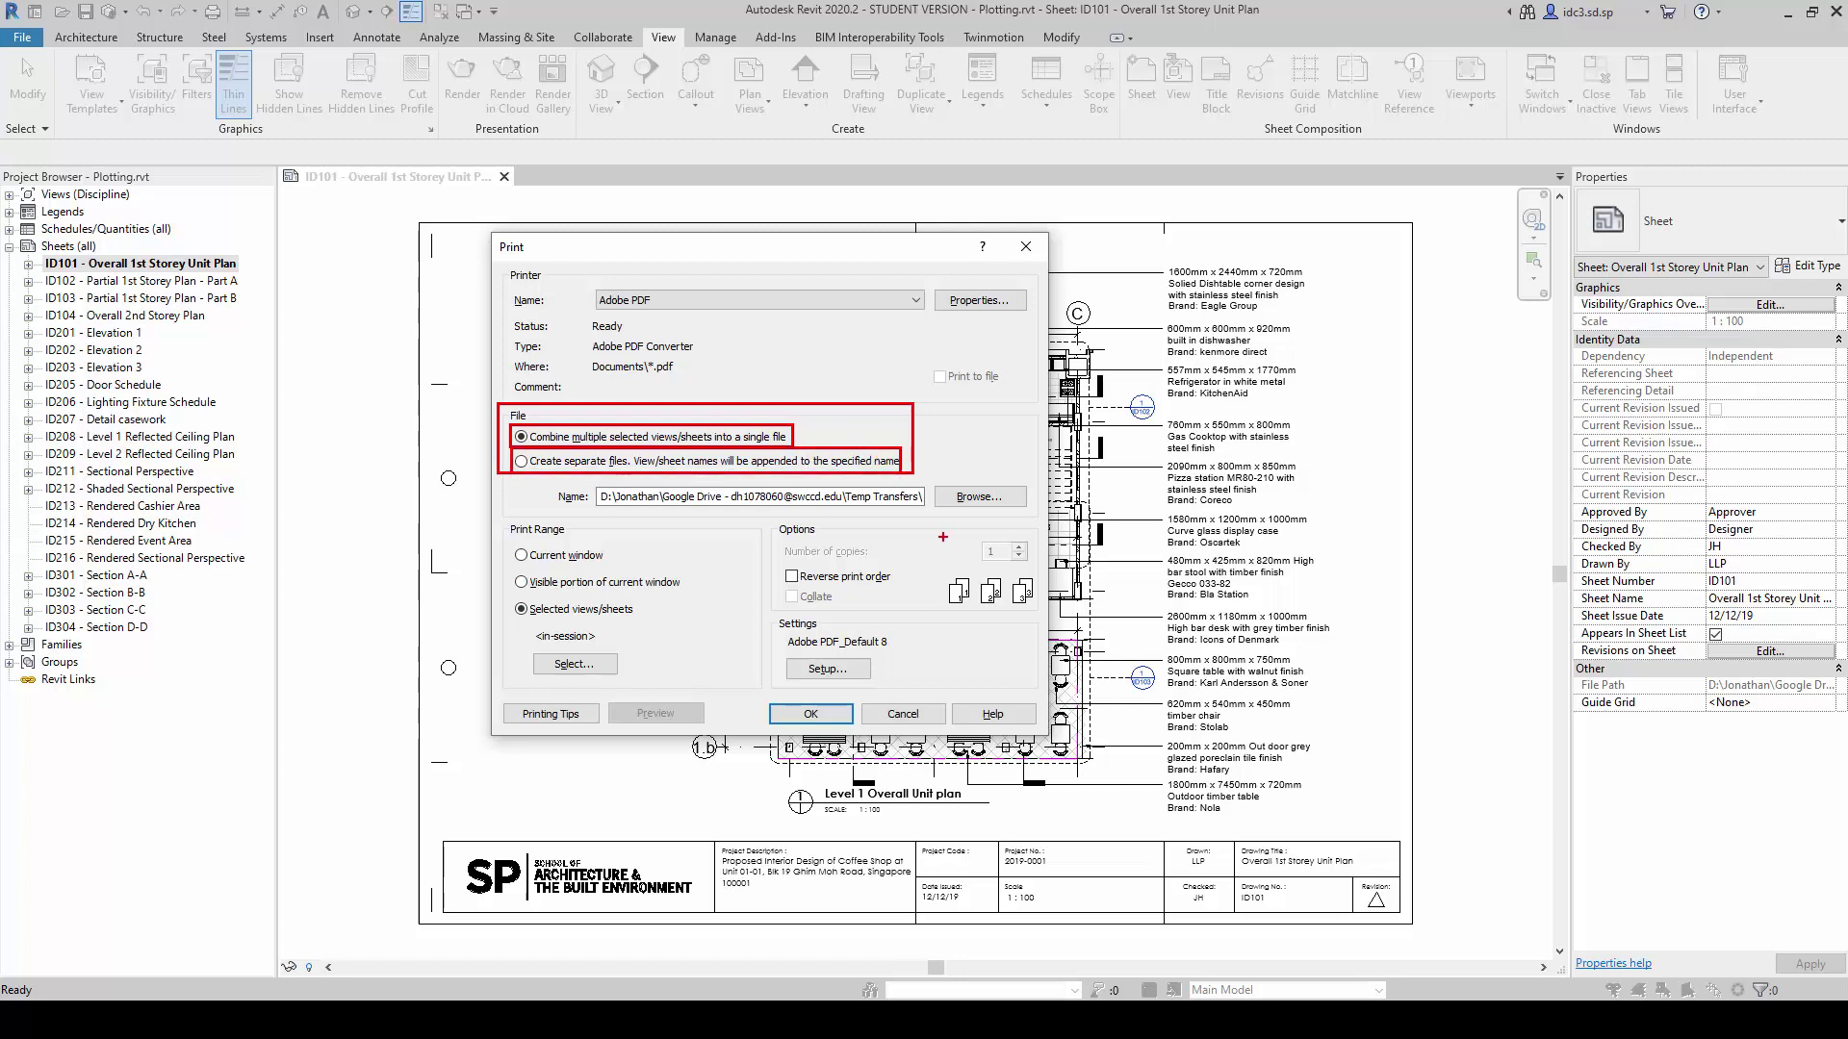
key(Escape)
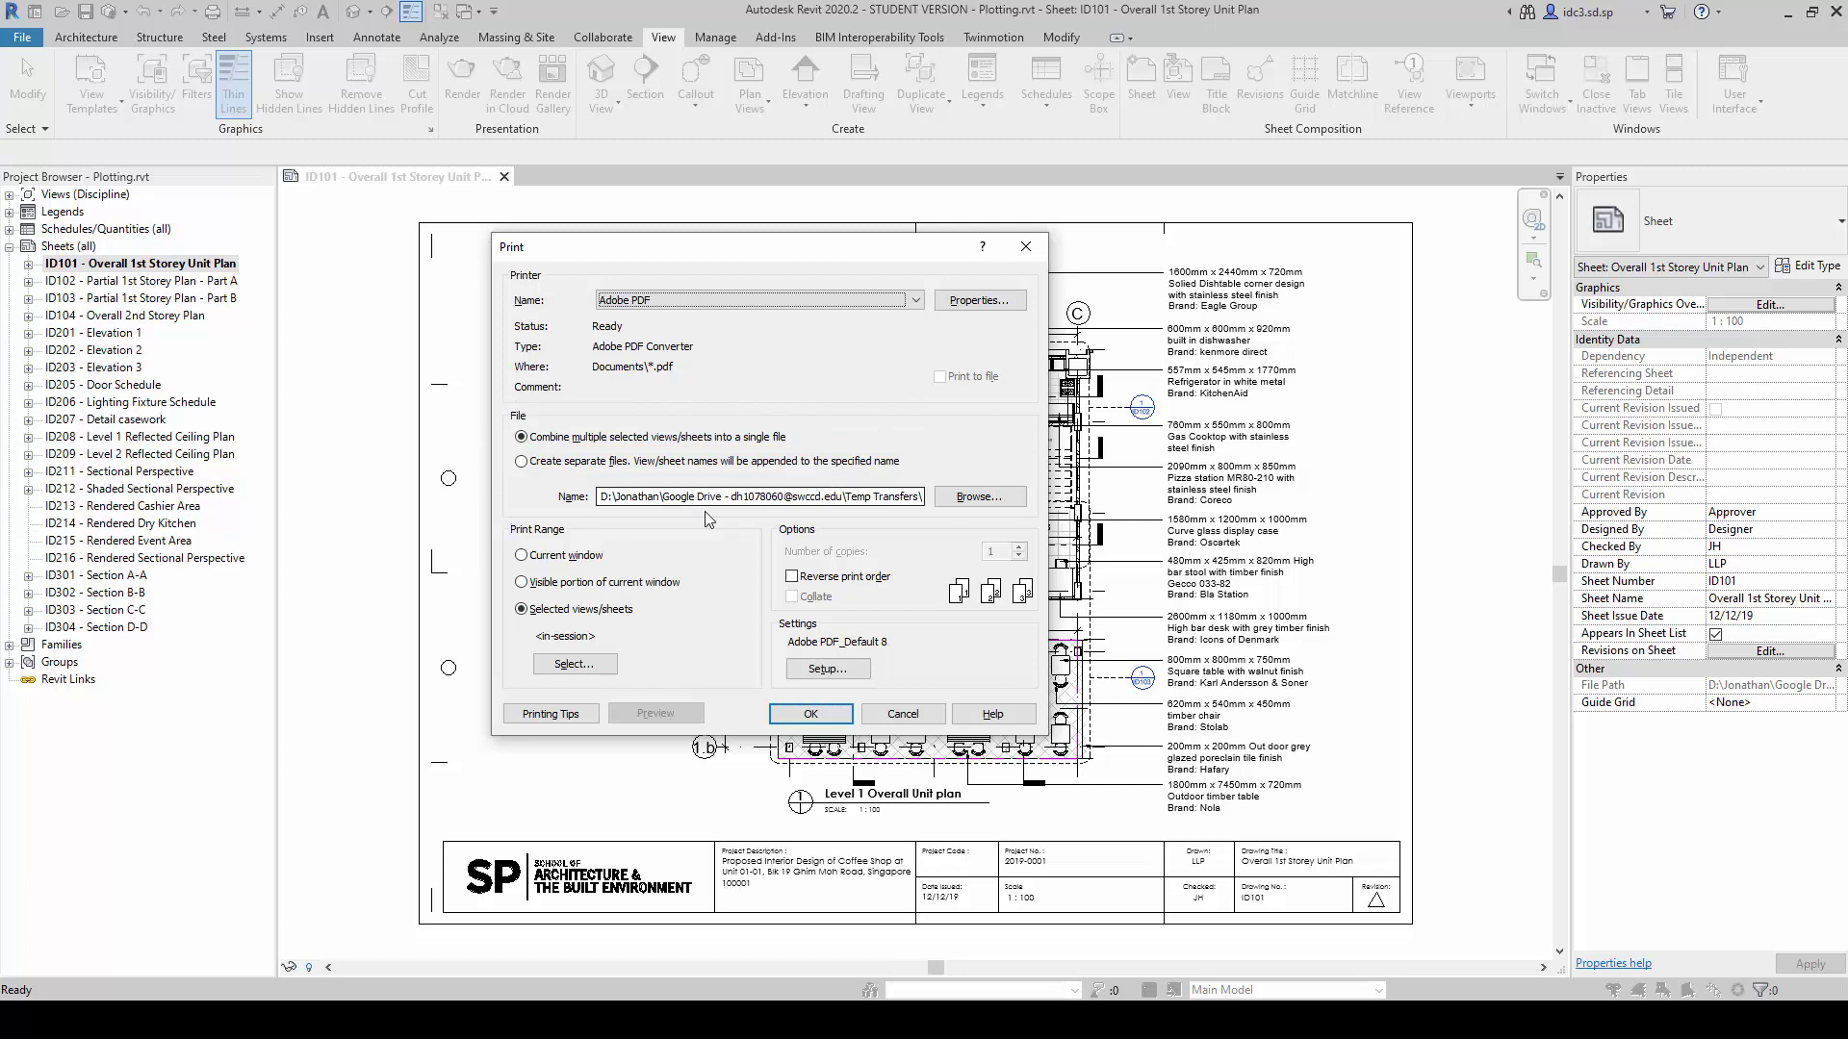
drag(601, 496, 872, 502)
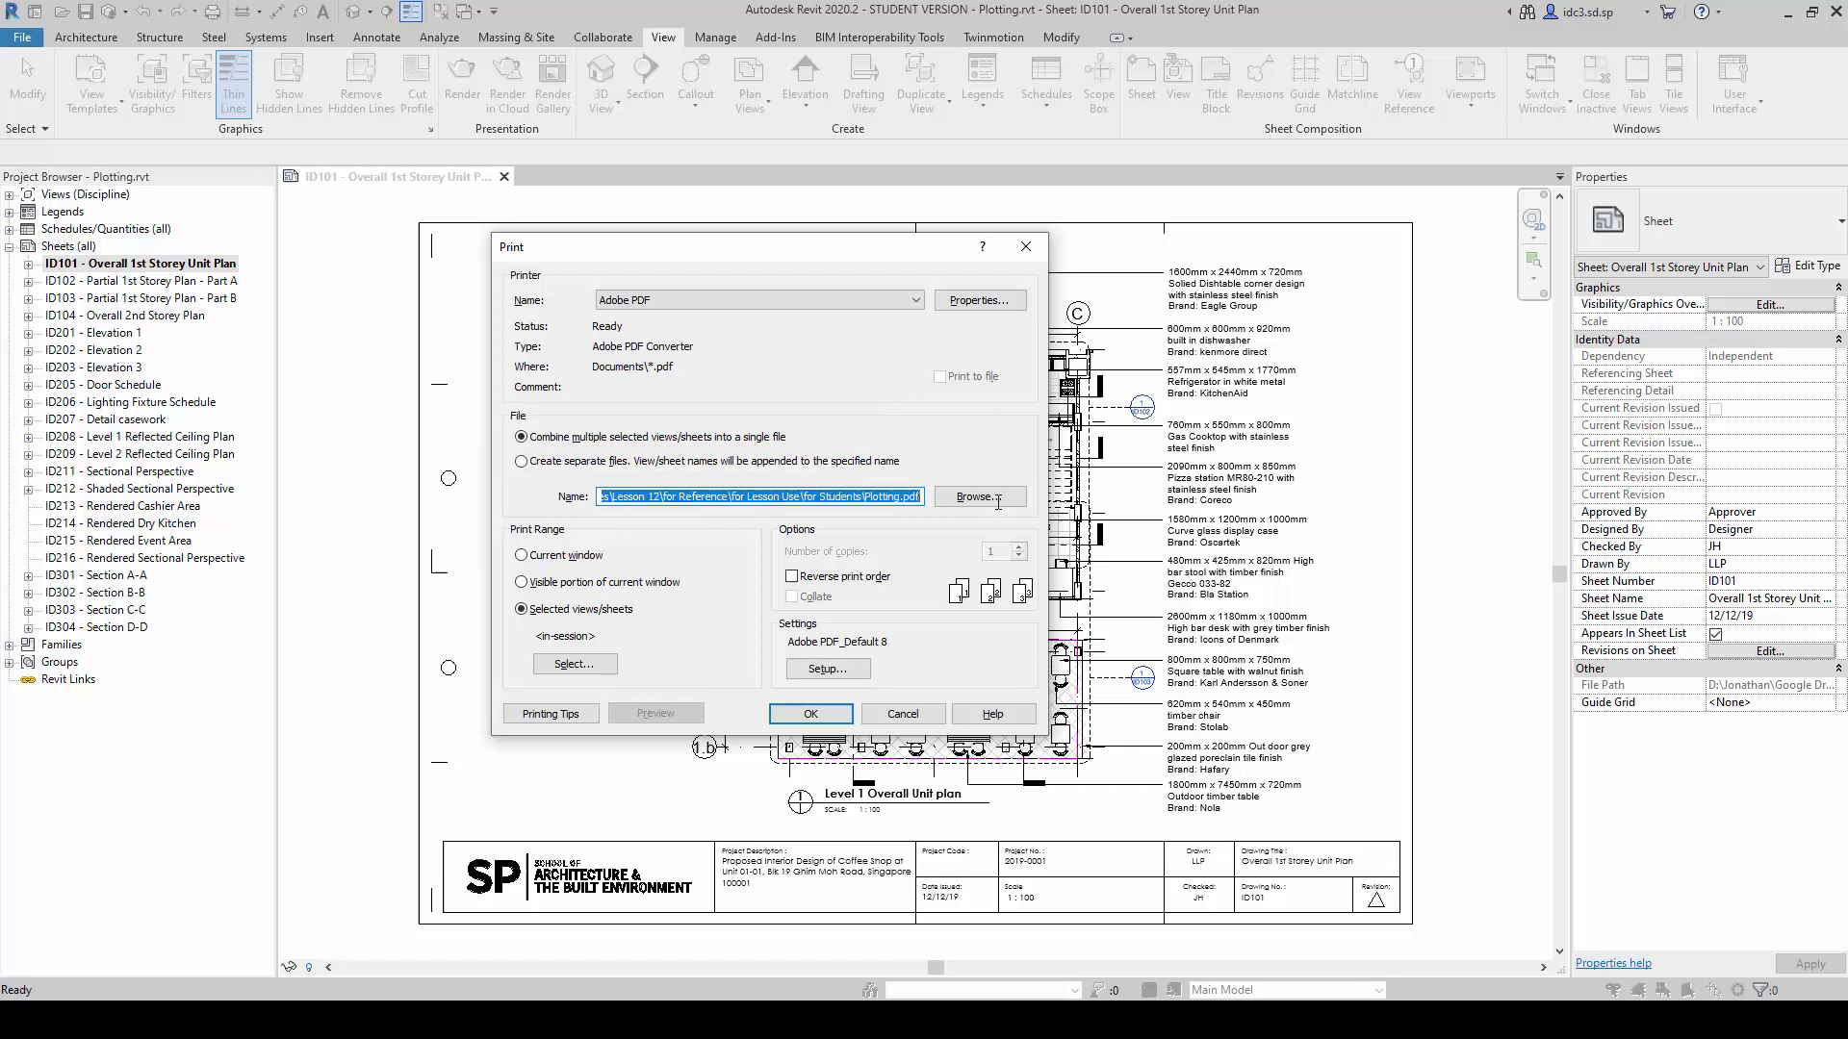
click(872, 502)
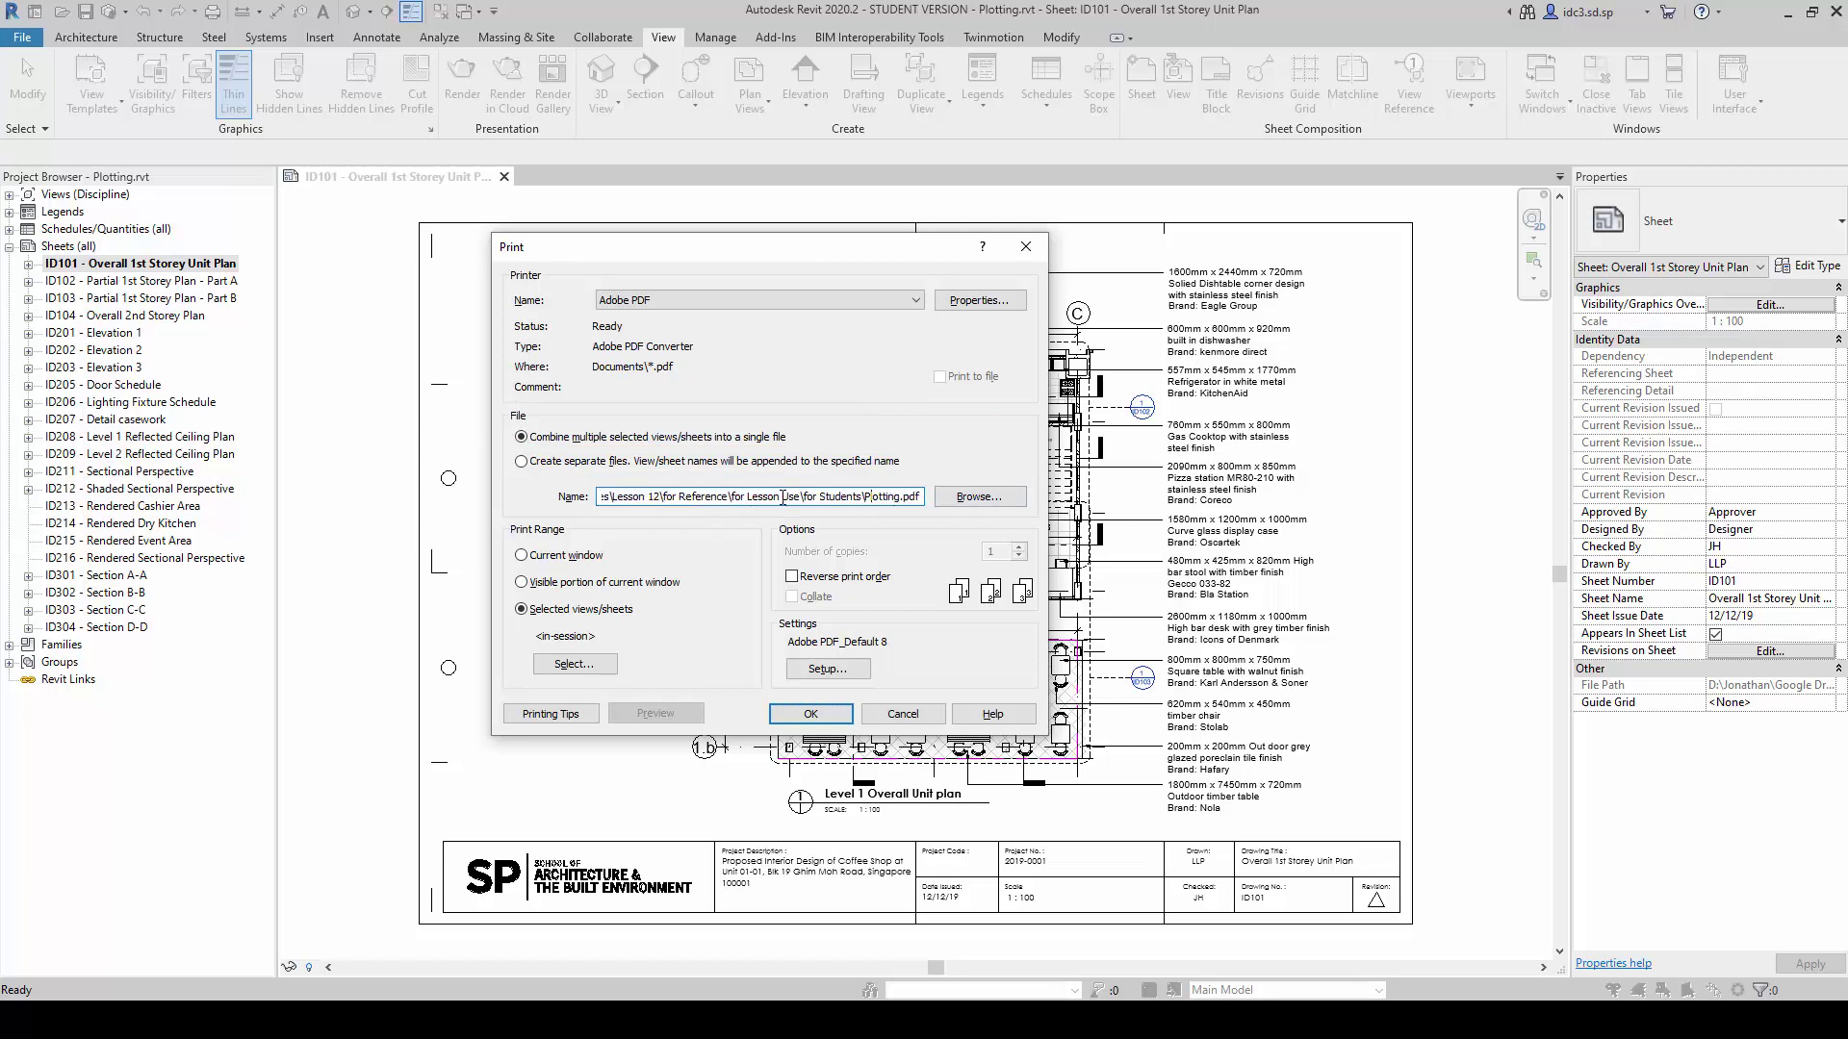
mouse_move(785, 497)
mouse_down()
mouse_move(924, 496)
mouse_move(809, 503)
mouse_up()
click(925, 496)
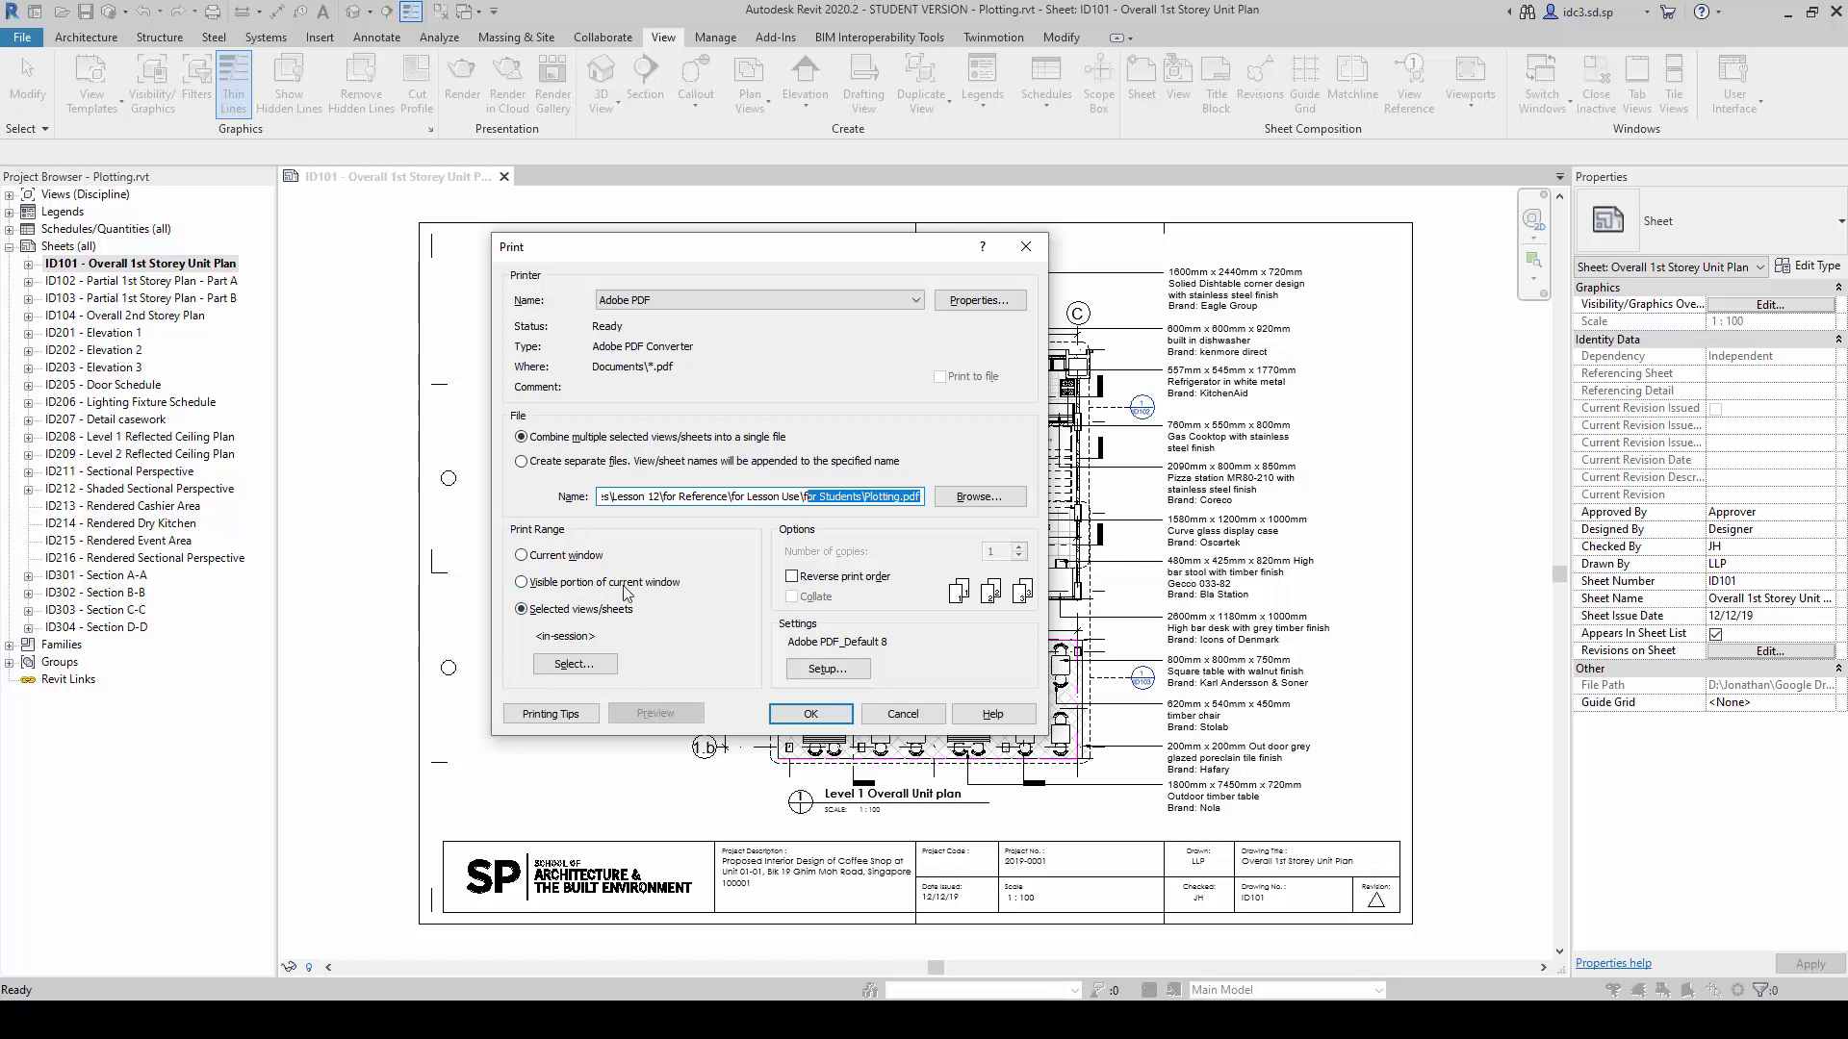
- Set the print range to Selected views/sheets and open the view/sheet set for selection
click(571, 558)
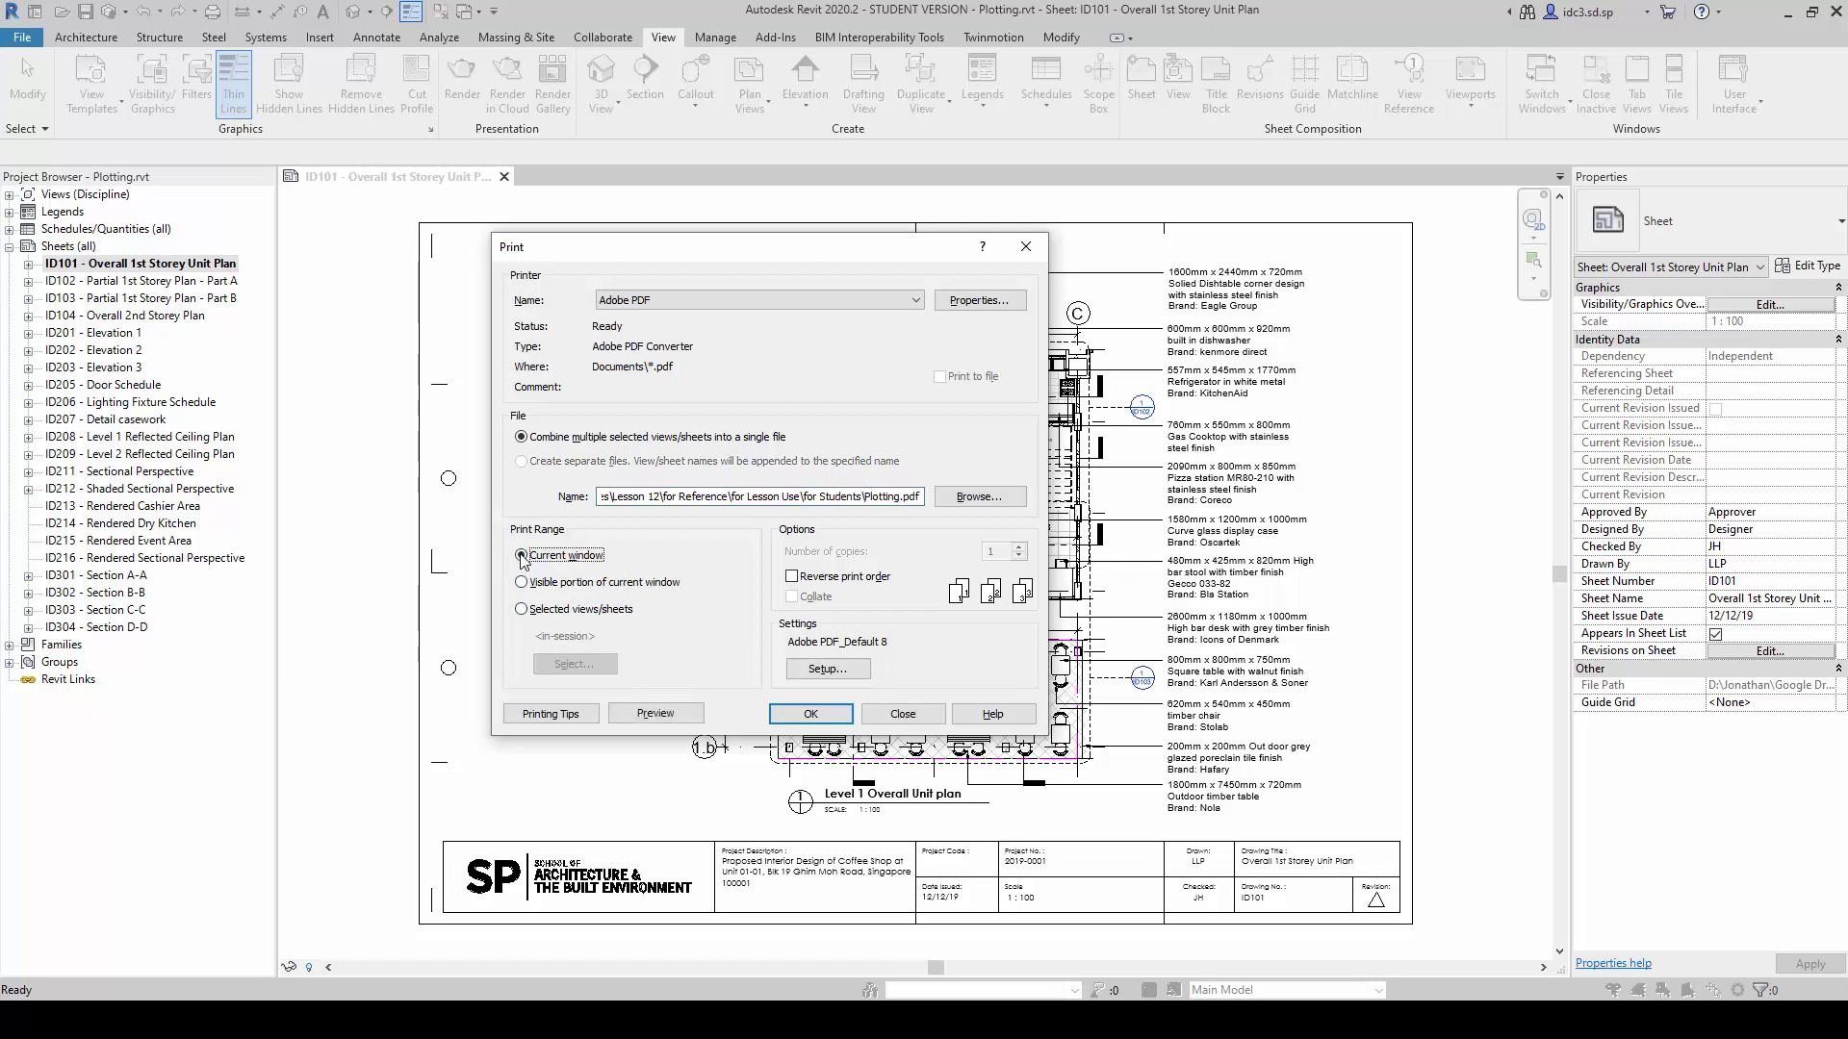
click(596, 585)
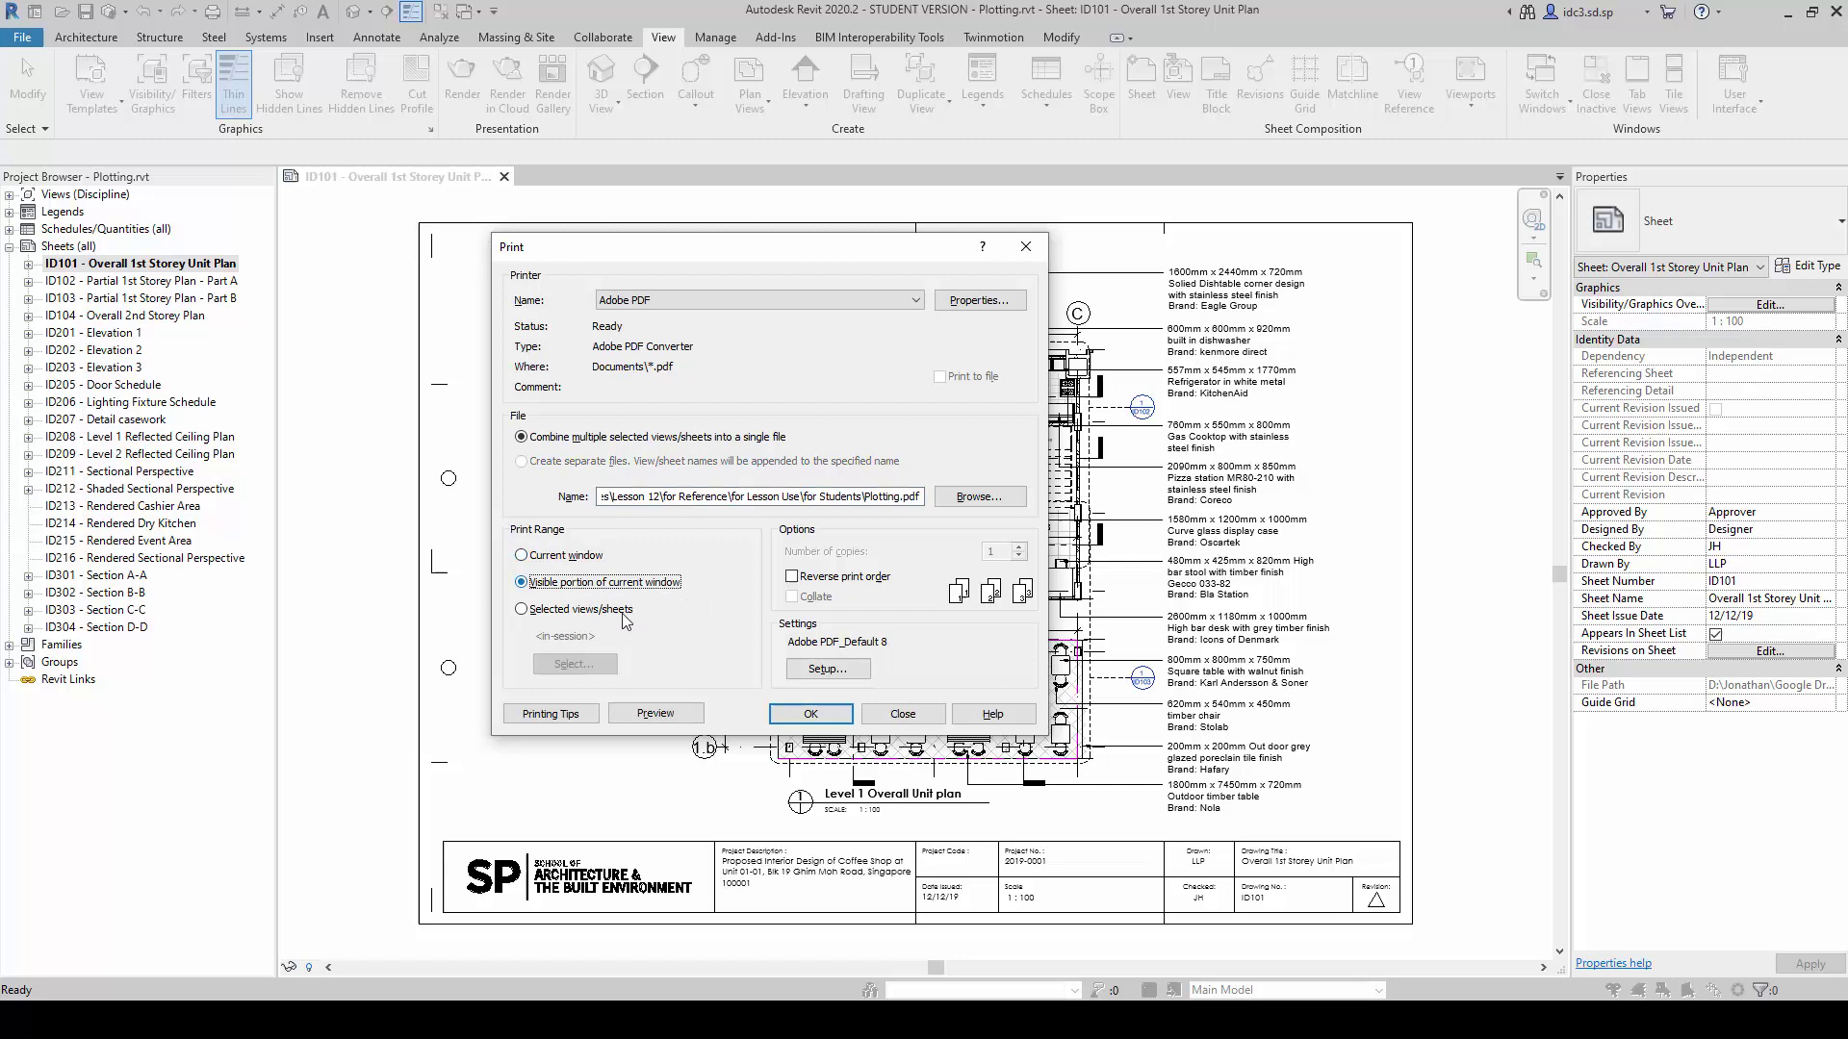
click(603, 616)
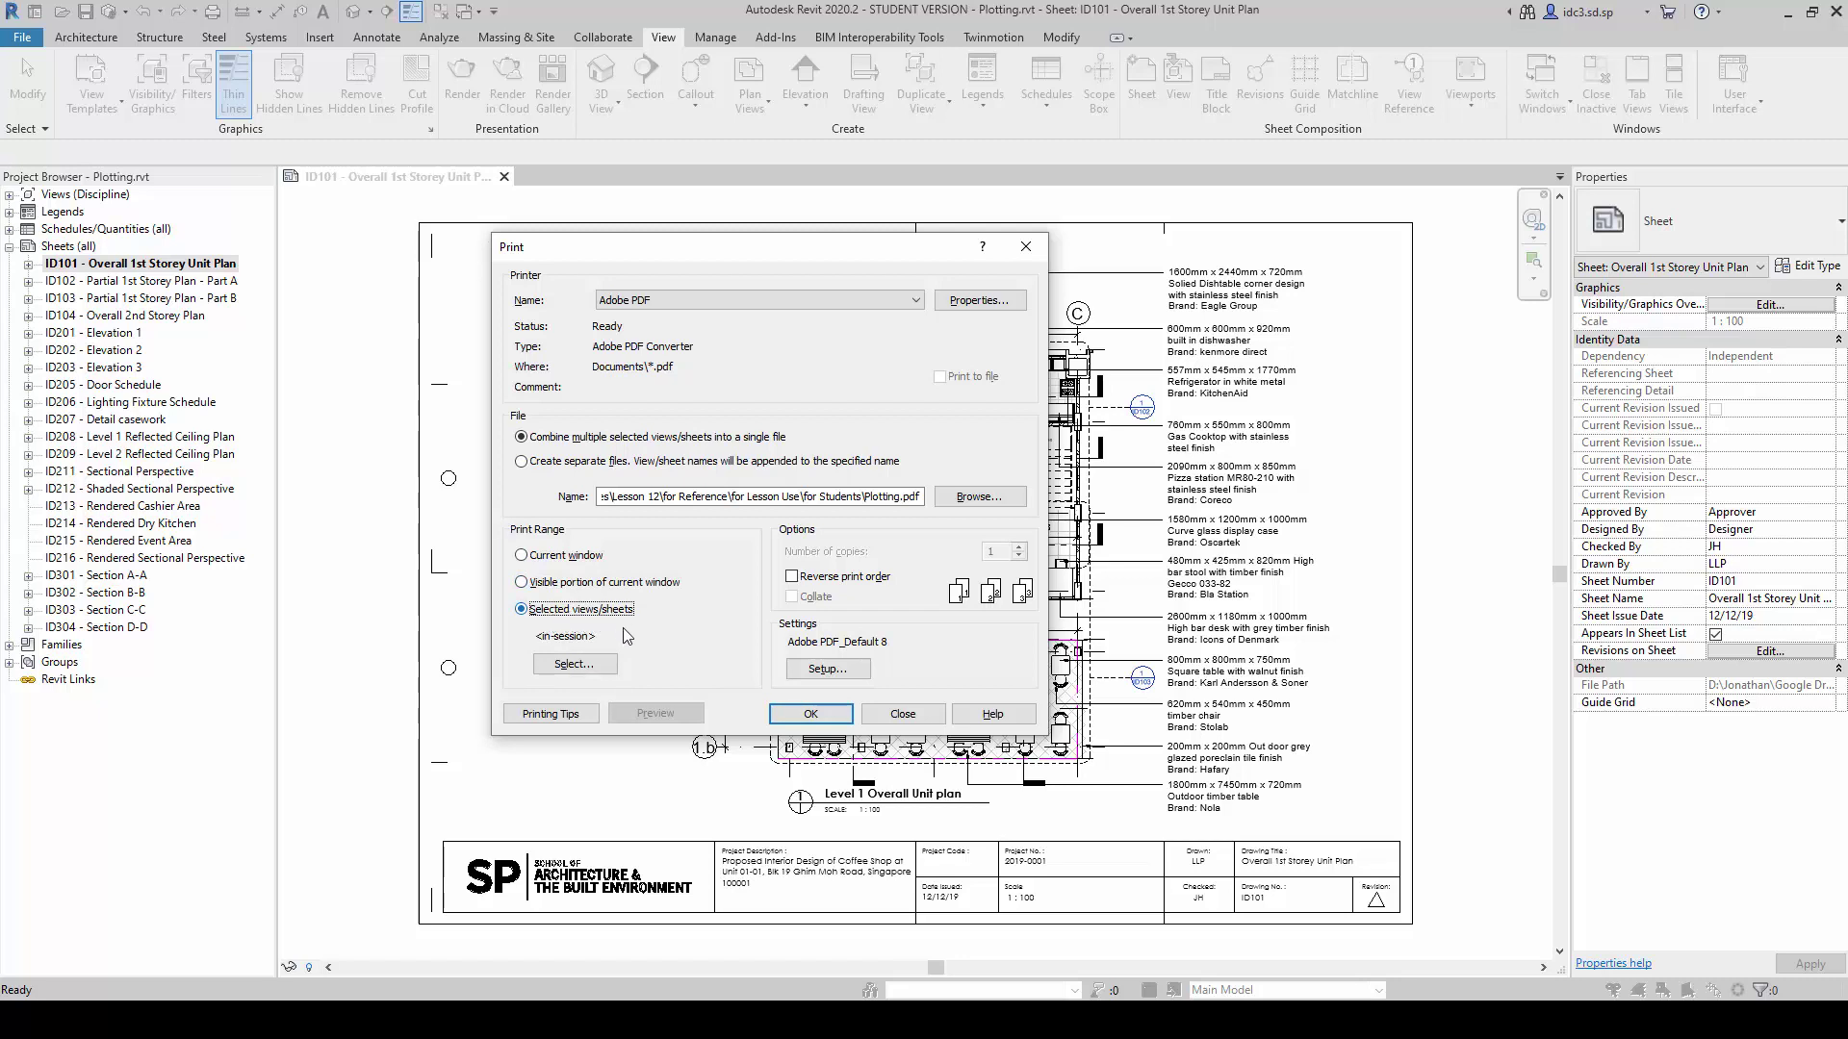
click(604, 672)
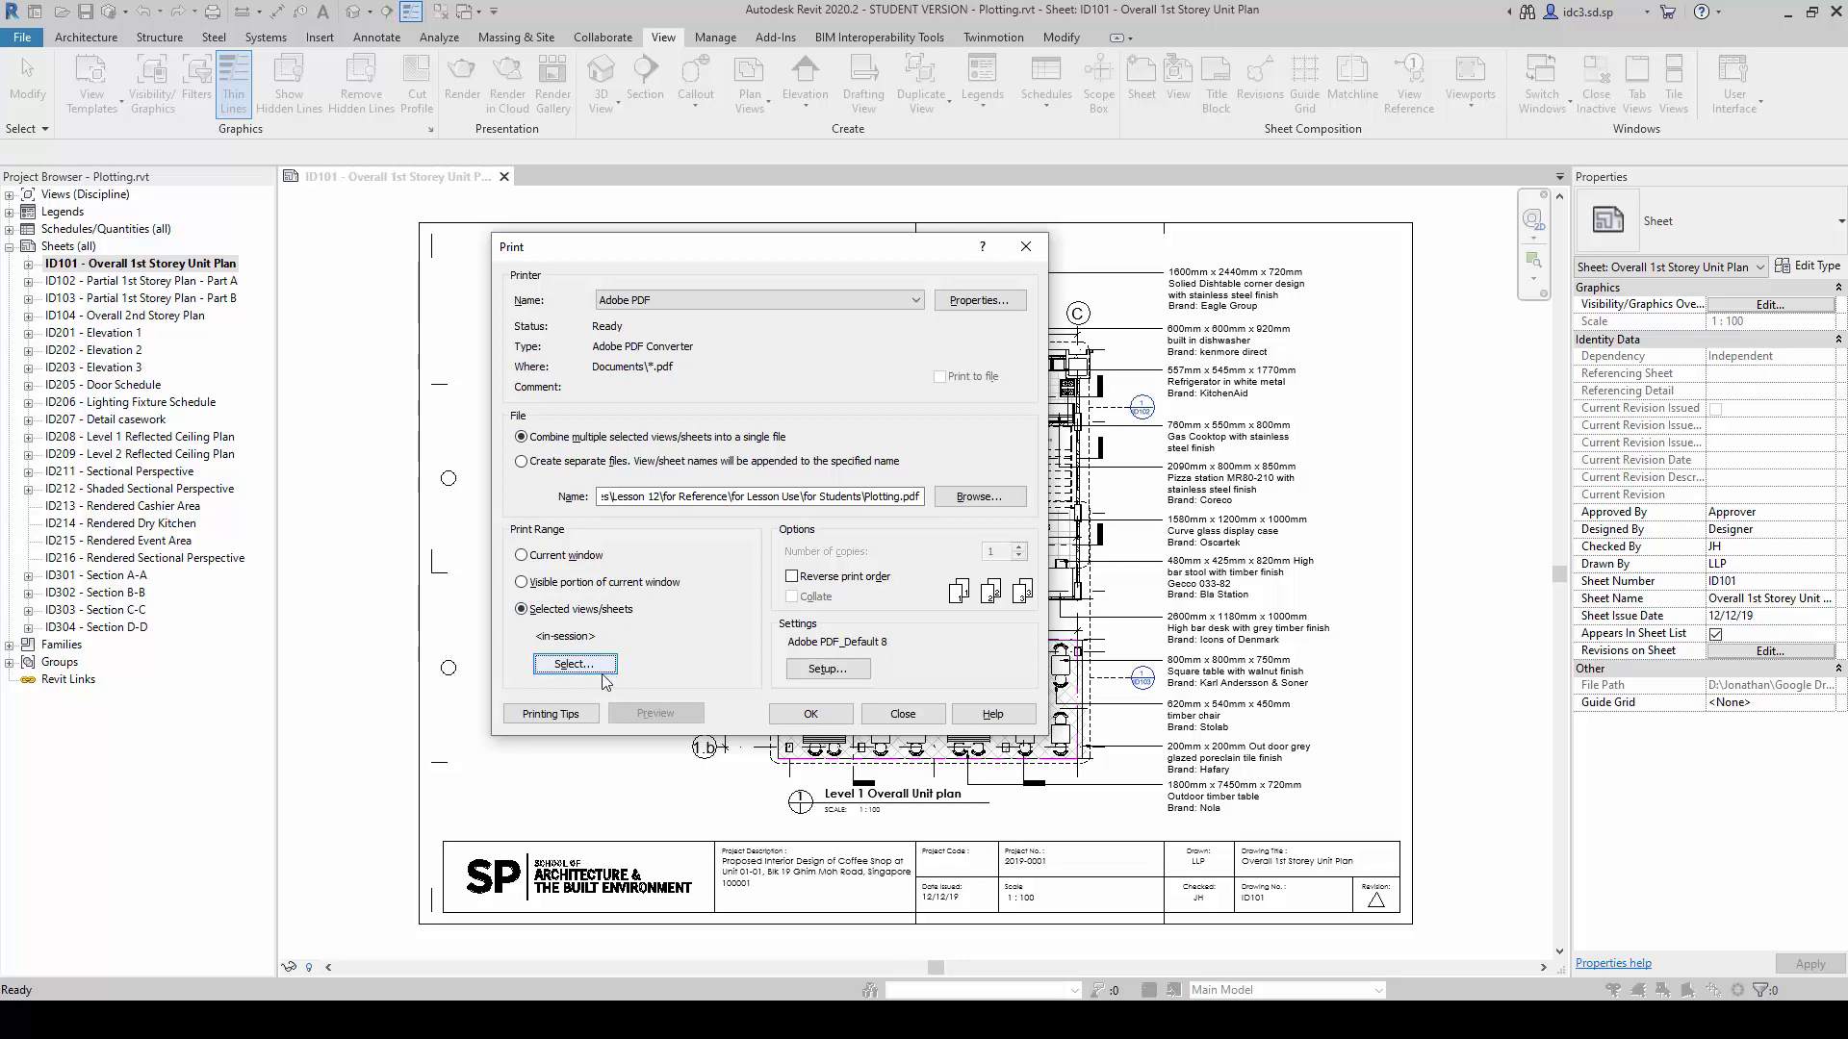
click(604, 668)
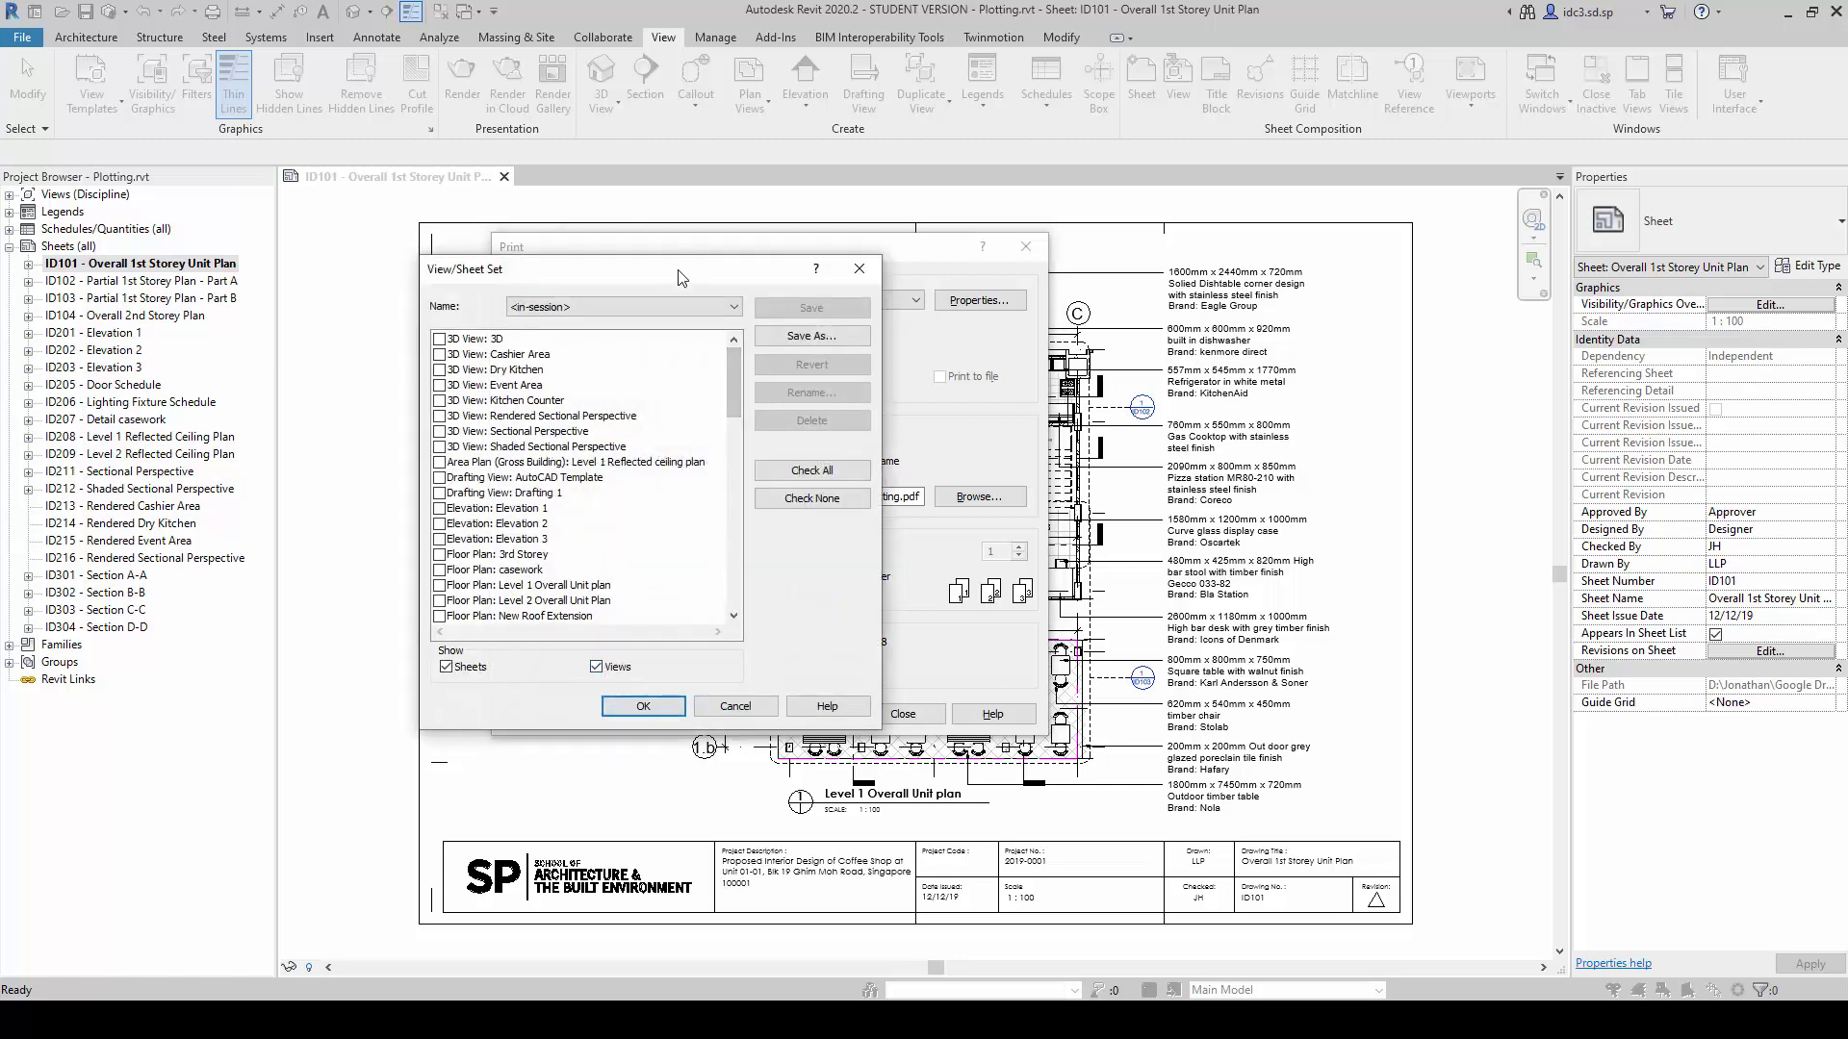
drag(678, 277, 723, 286)
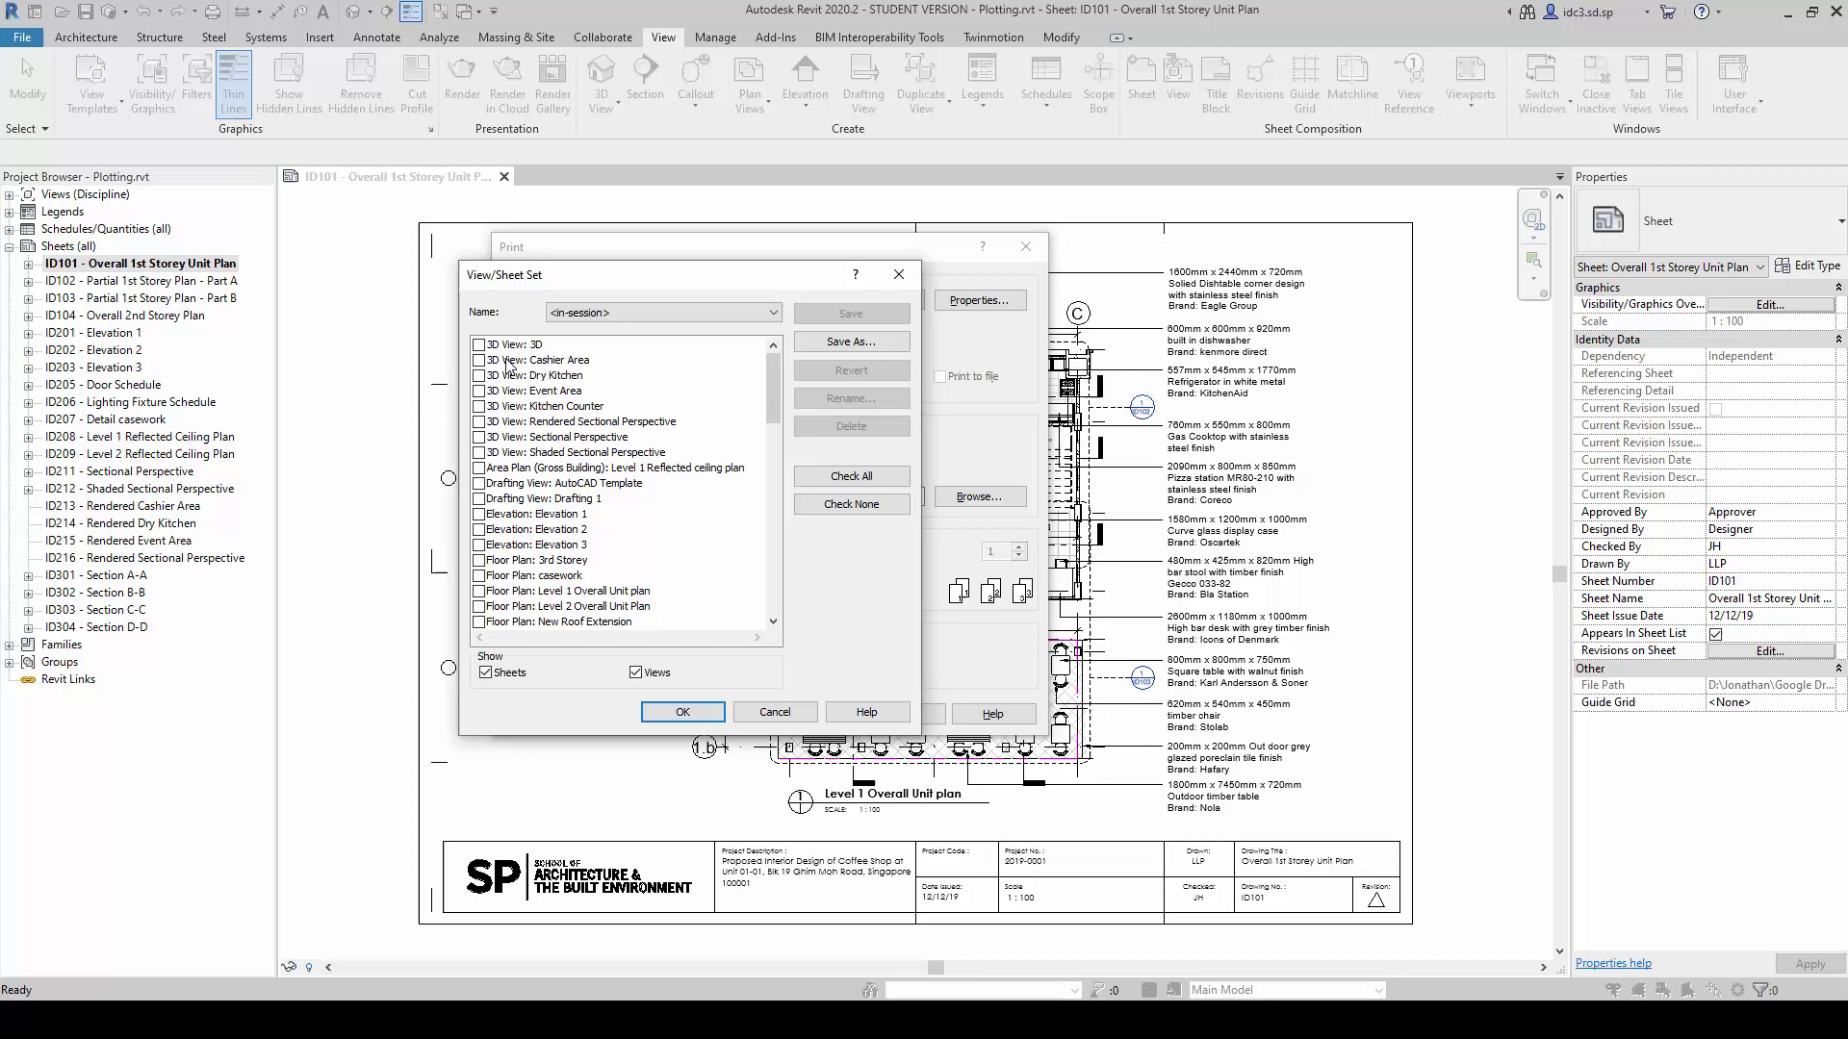
- Look through the list of printable views and sheets, checking which ones are already included in the set
scroll(531, 420, down, 2)
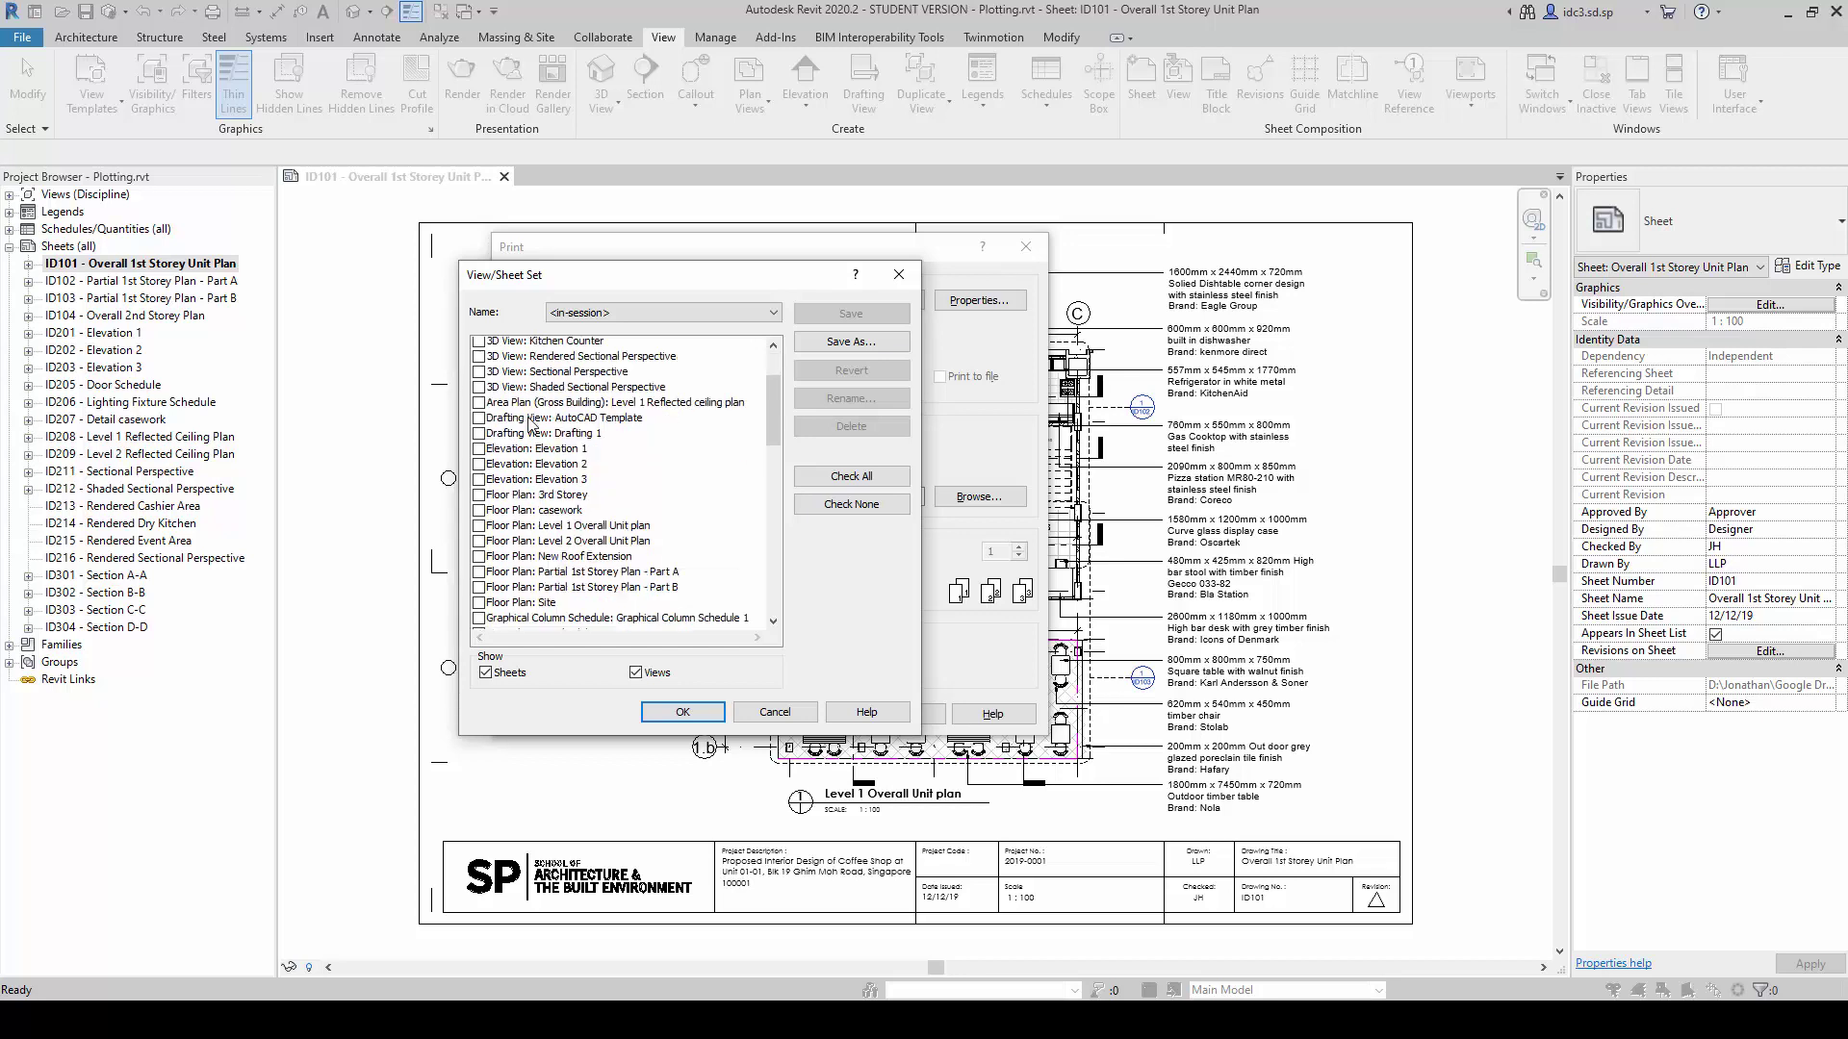
scroll(531, 421, down, 8)
scroll(539, 424, up, 10)
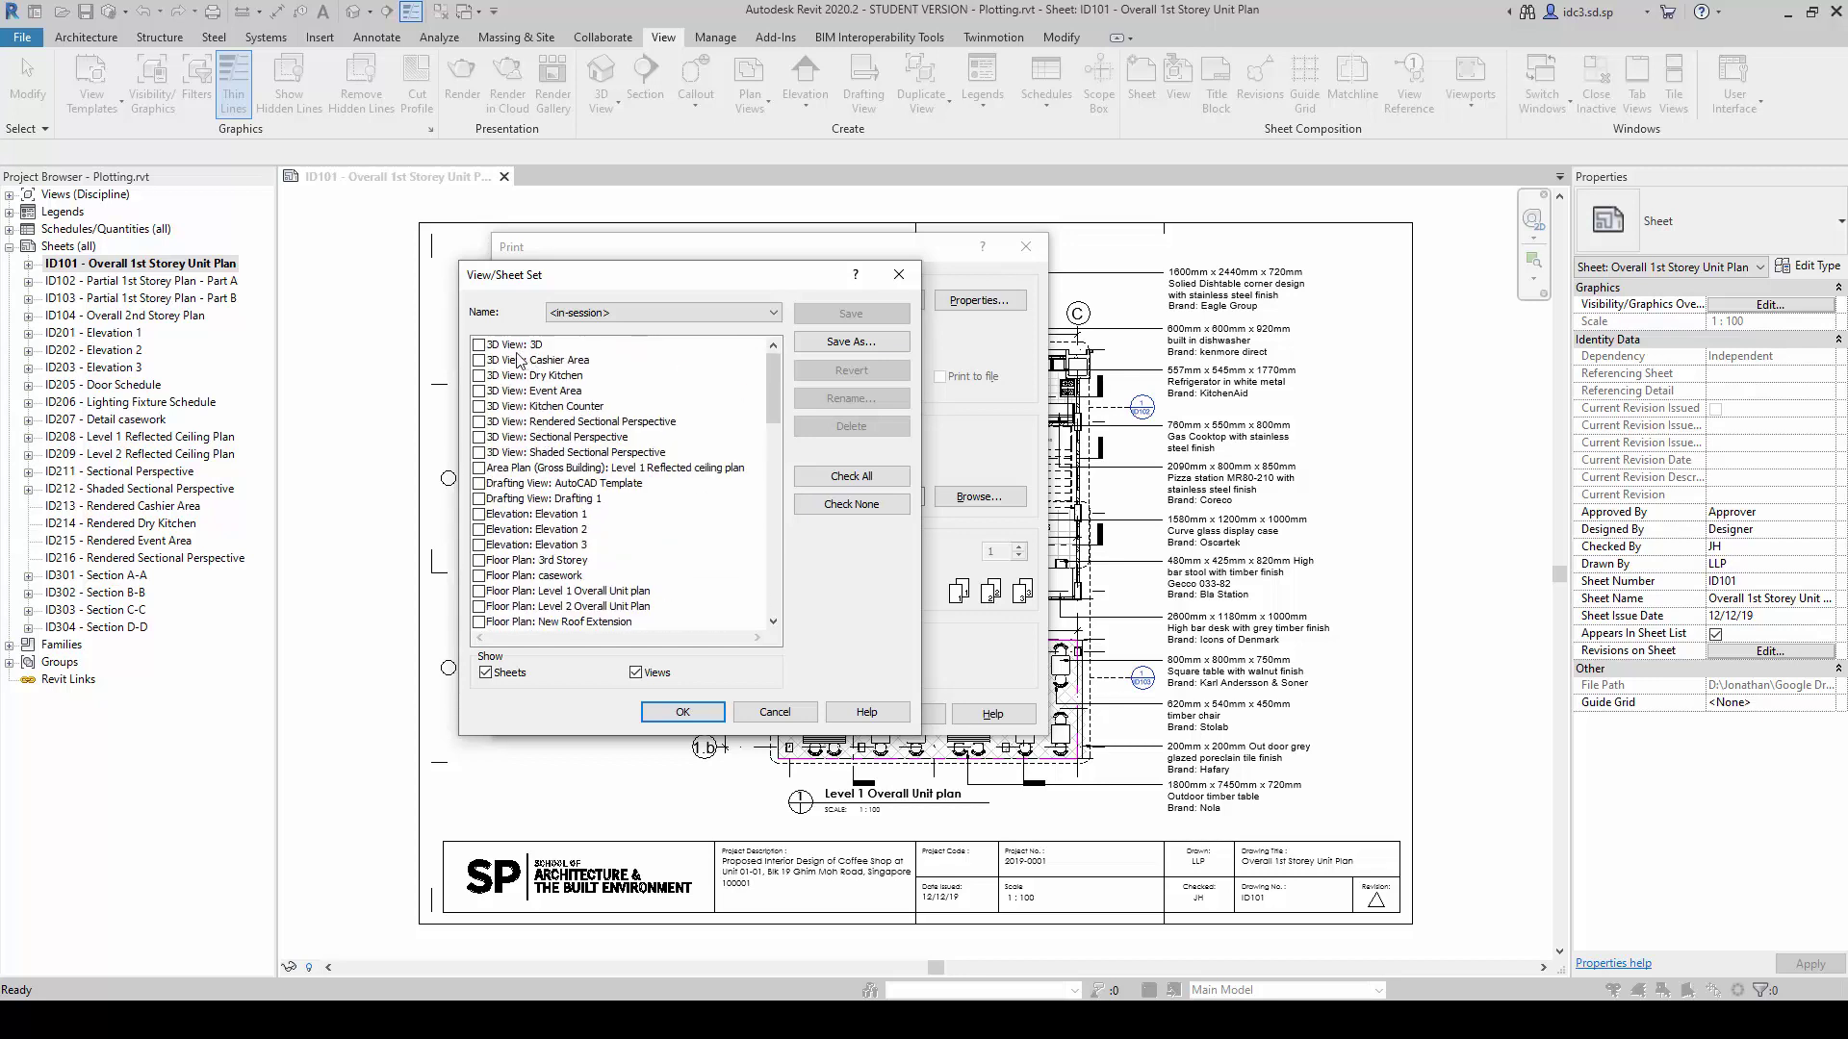
scroll(539, 467, down, 9)
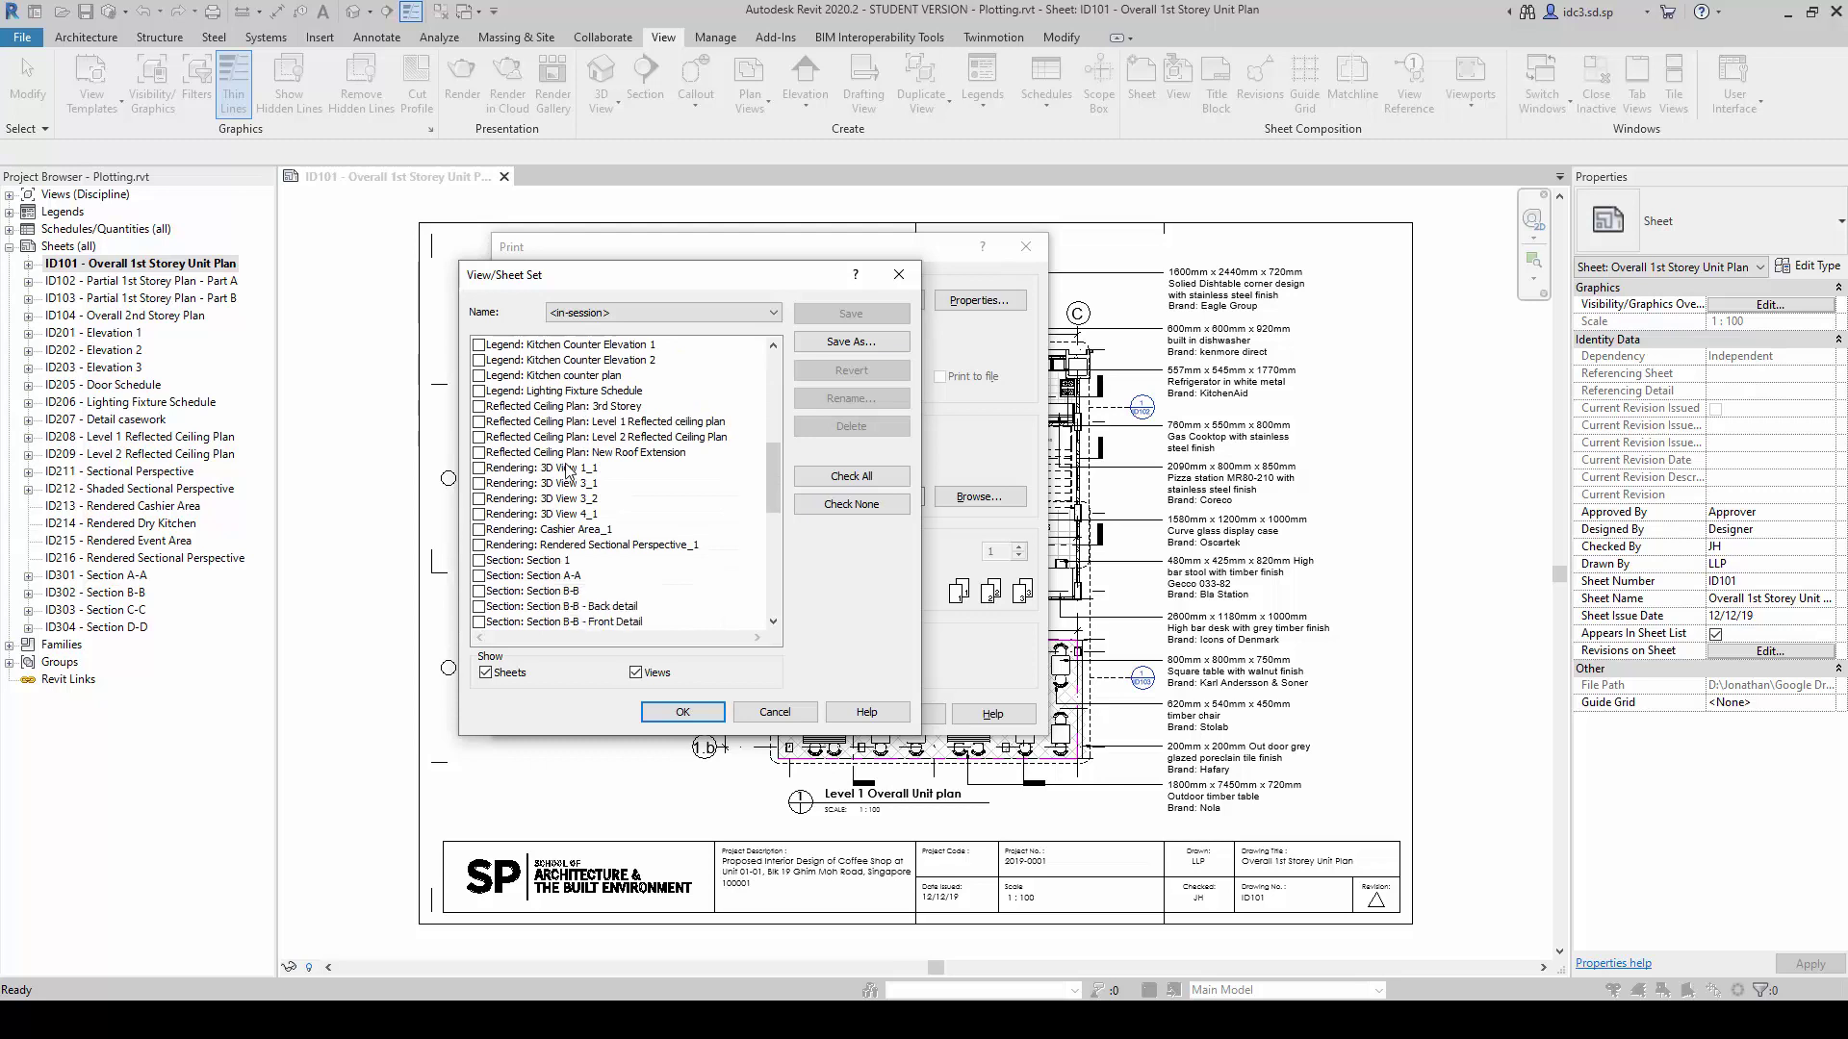
scroll(568, 471, up, 3)
scroll(553, 460, down, 5)
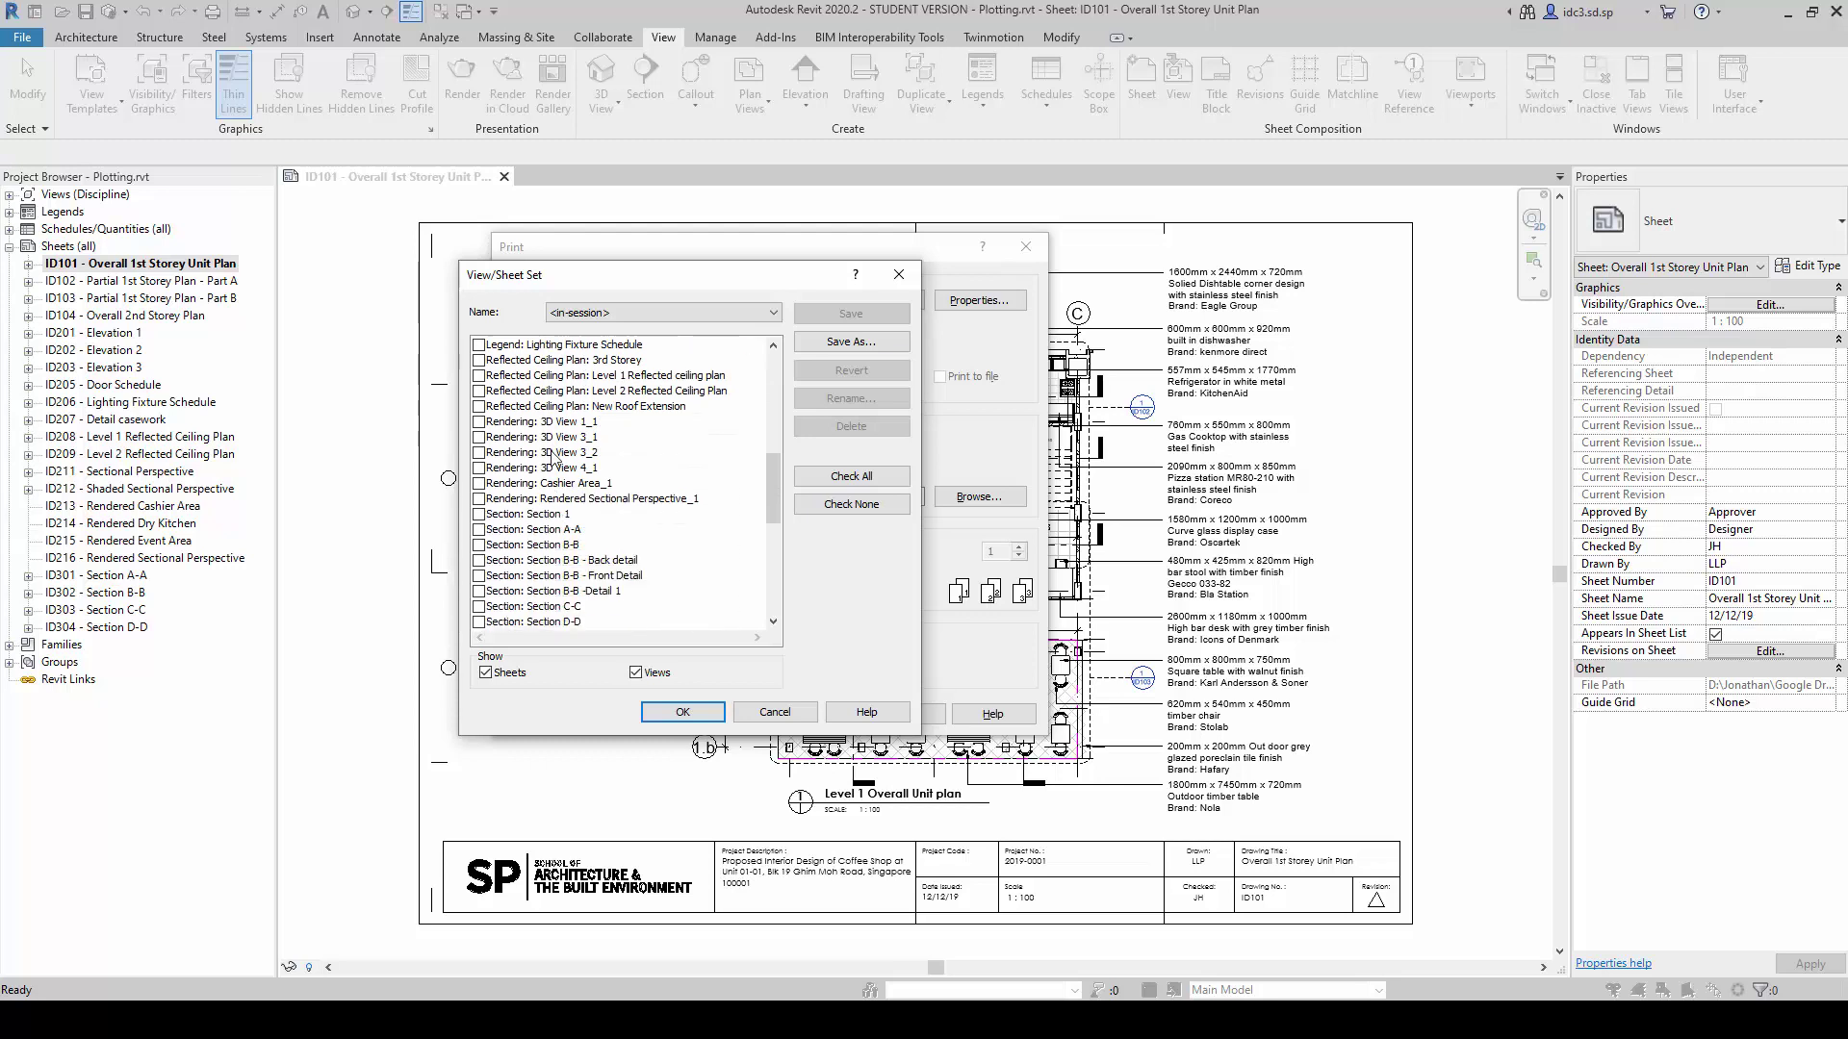
scroll(548, 462, down, 5)
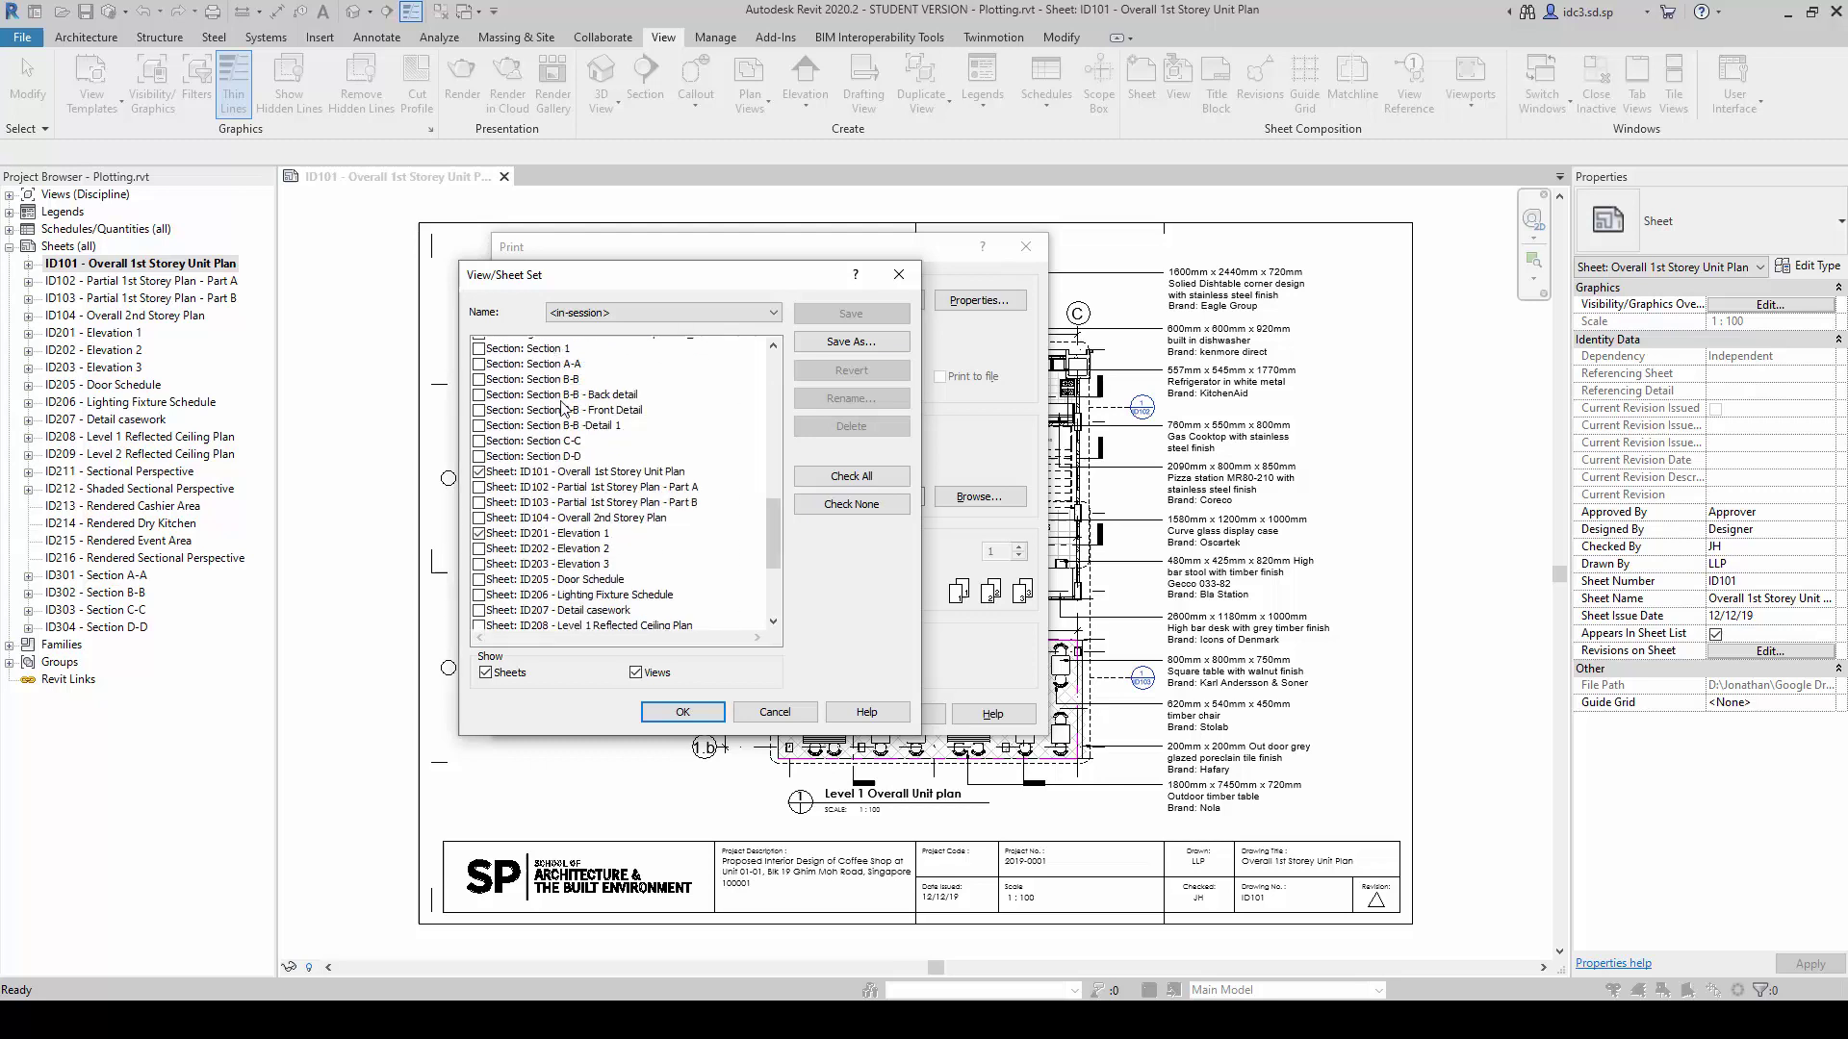
scroll(566, 448, down, 1)
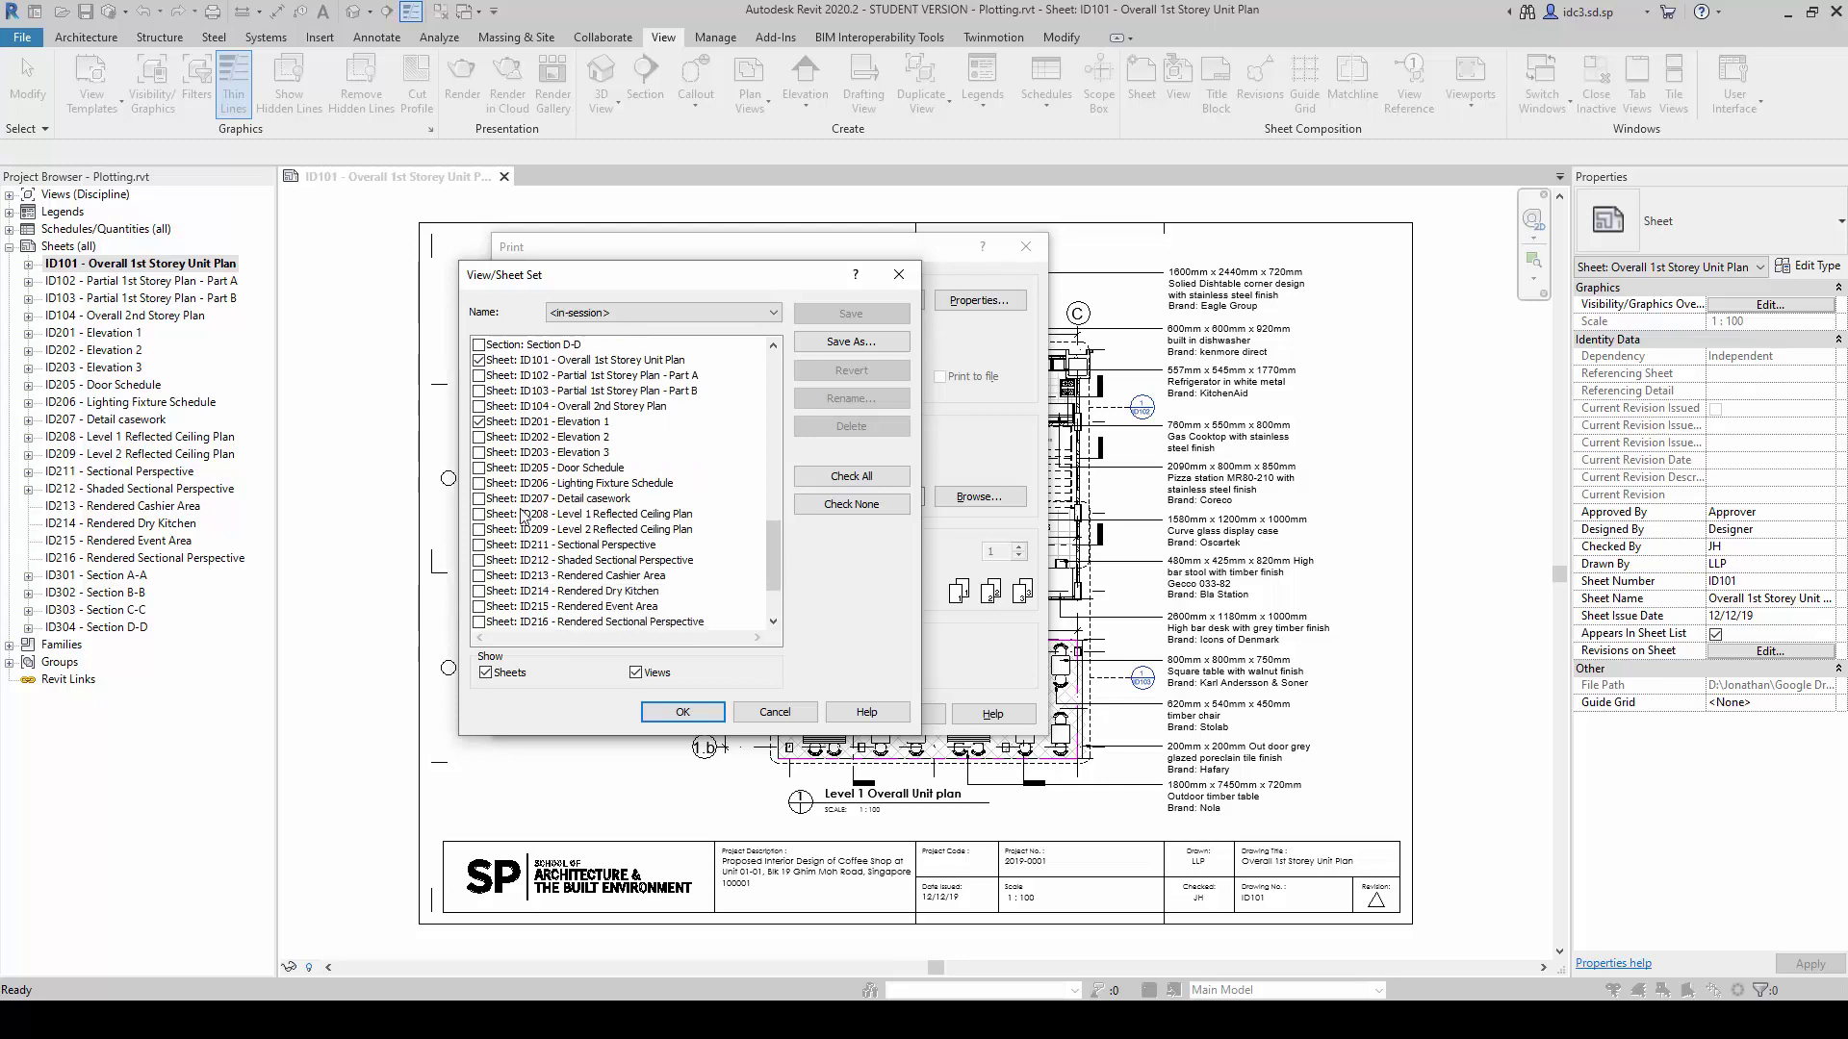
scroll(712, 543, down, 2)
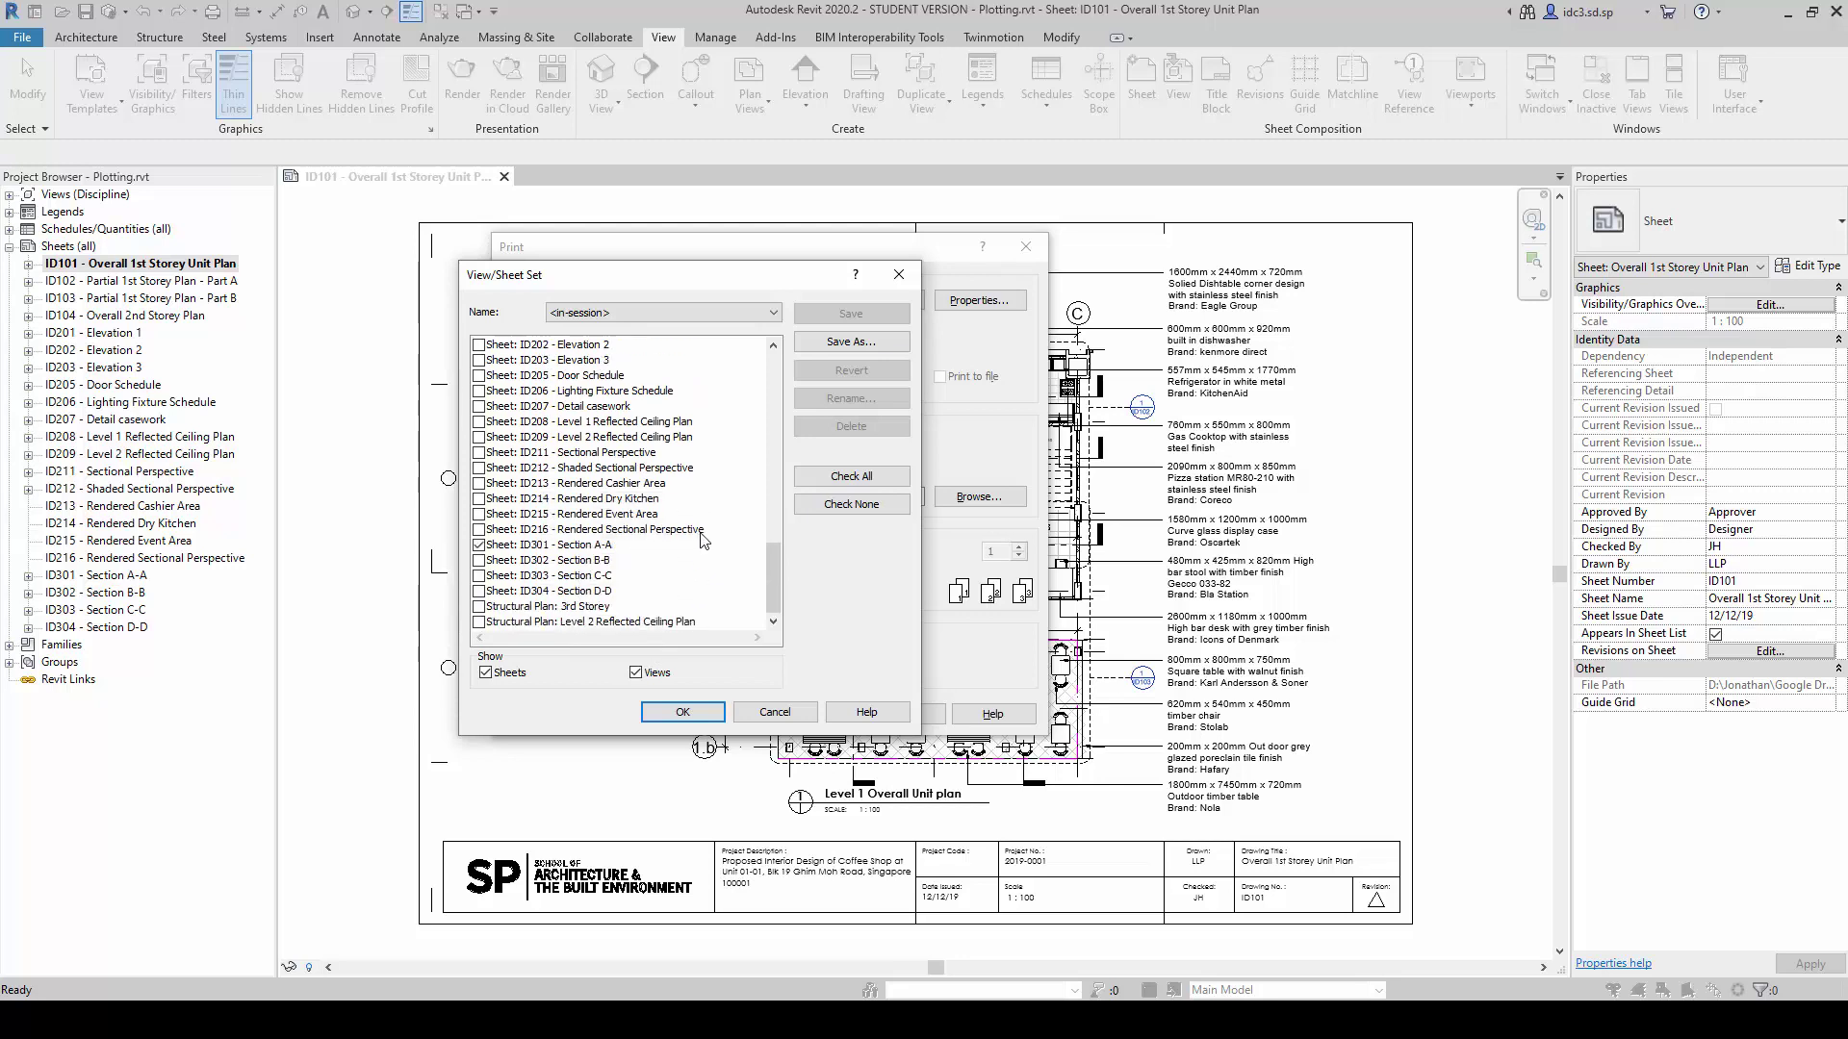
scroll(630, 563, up, 2)
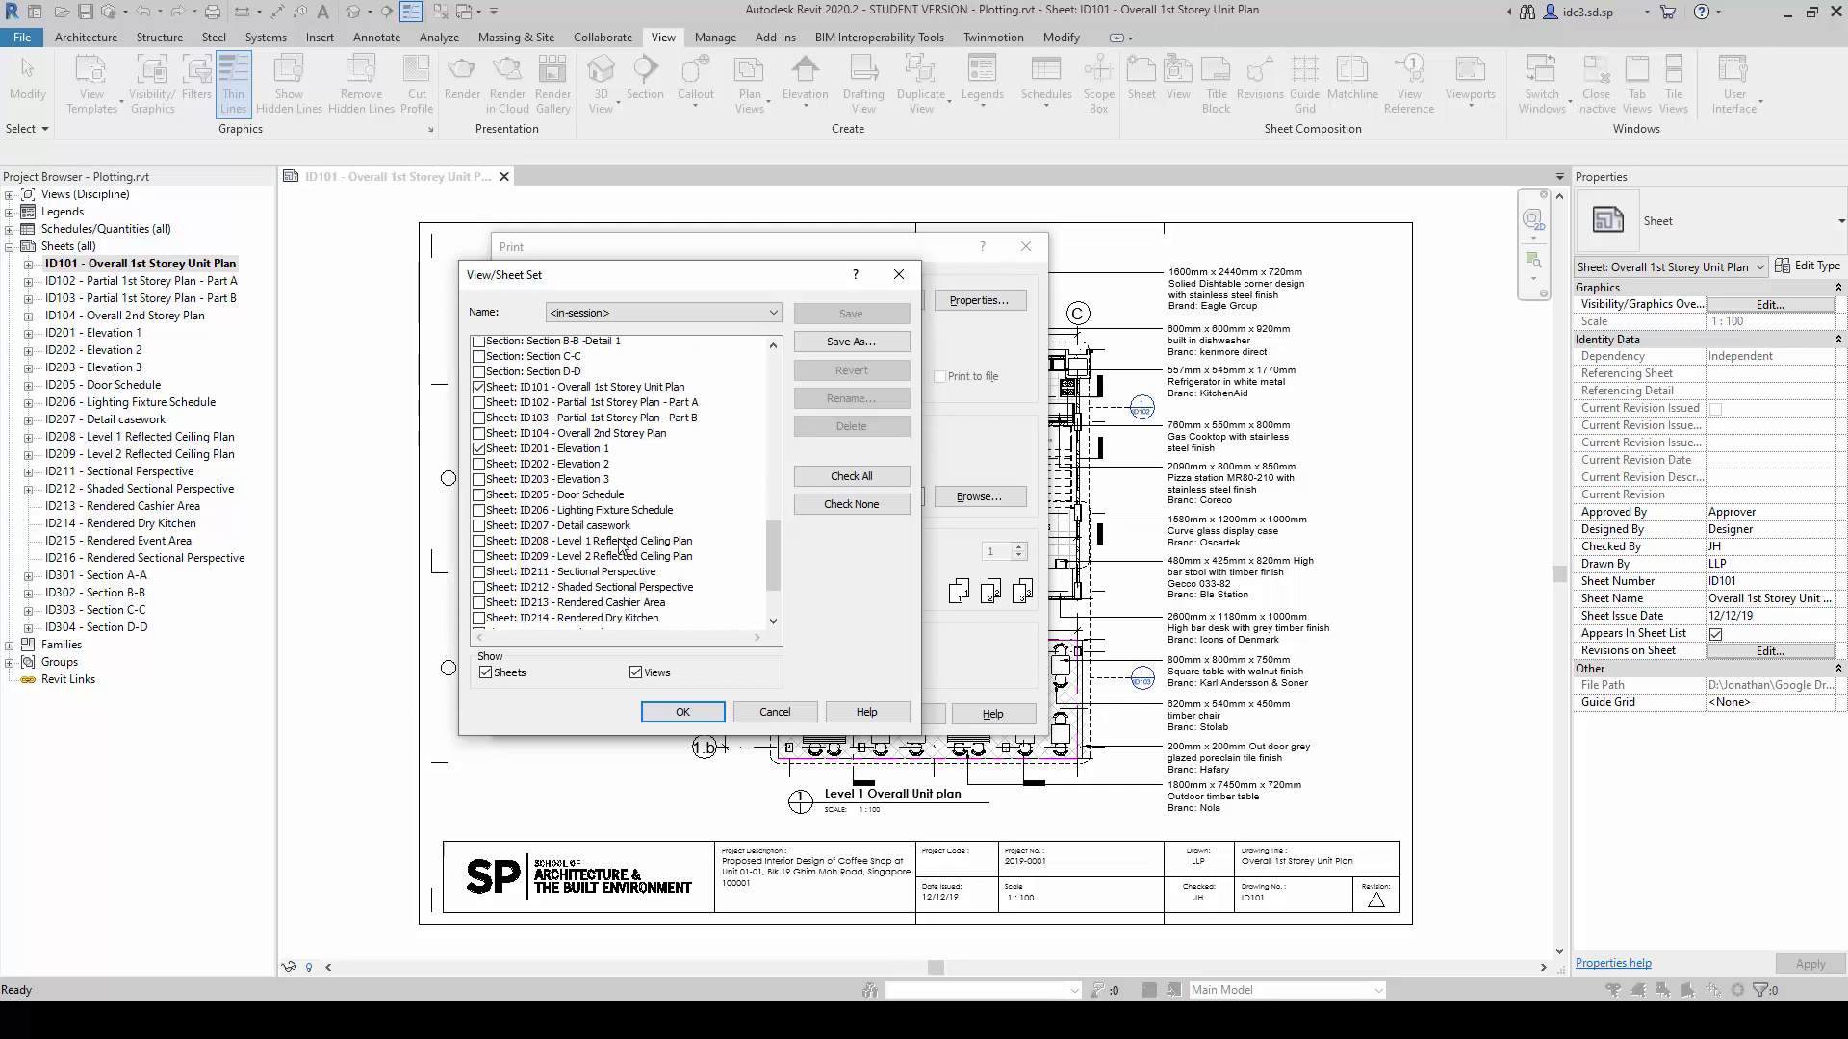
- Clear all checked views and sheets, and include the plan sheets ID101 to ID104 in the set
click(851, 504)
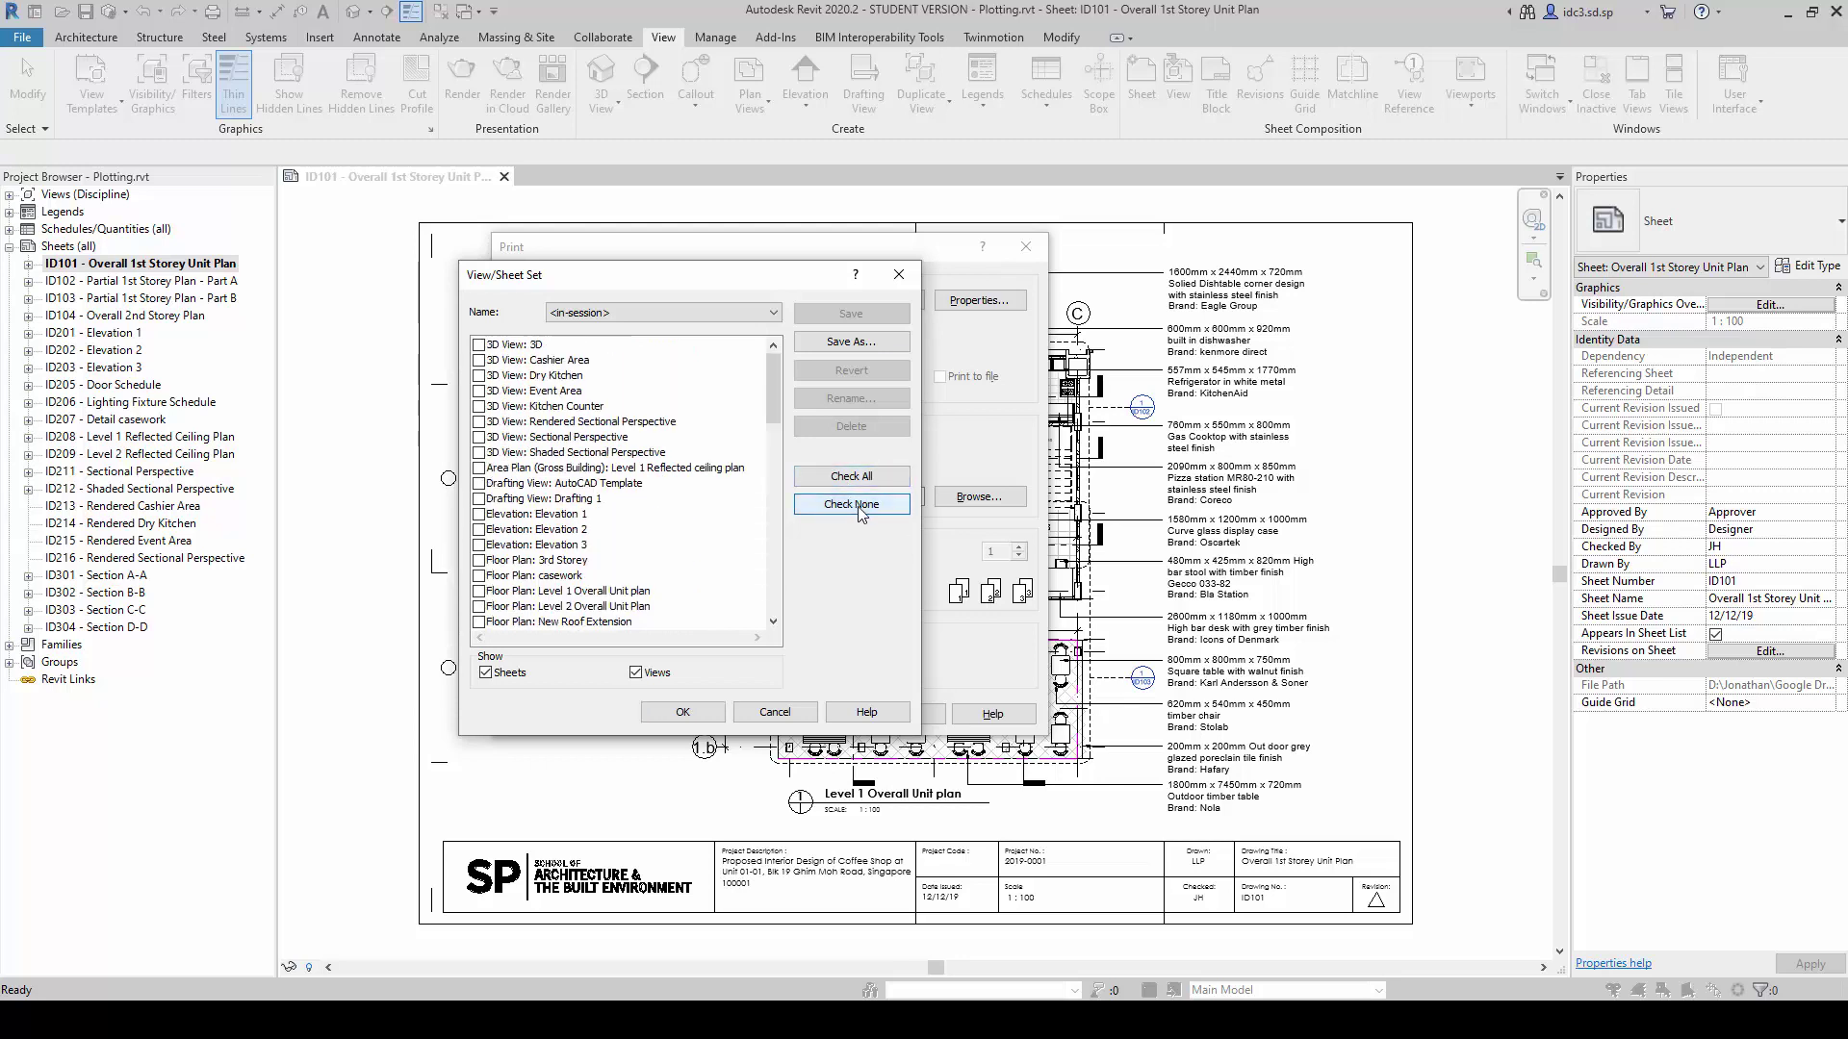
scroll(674, 548, down, 12)
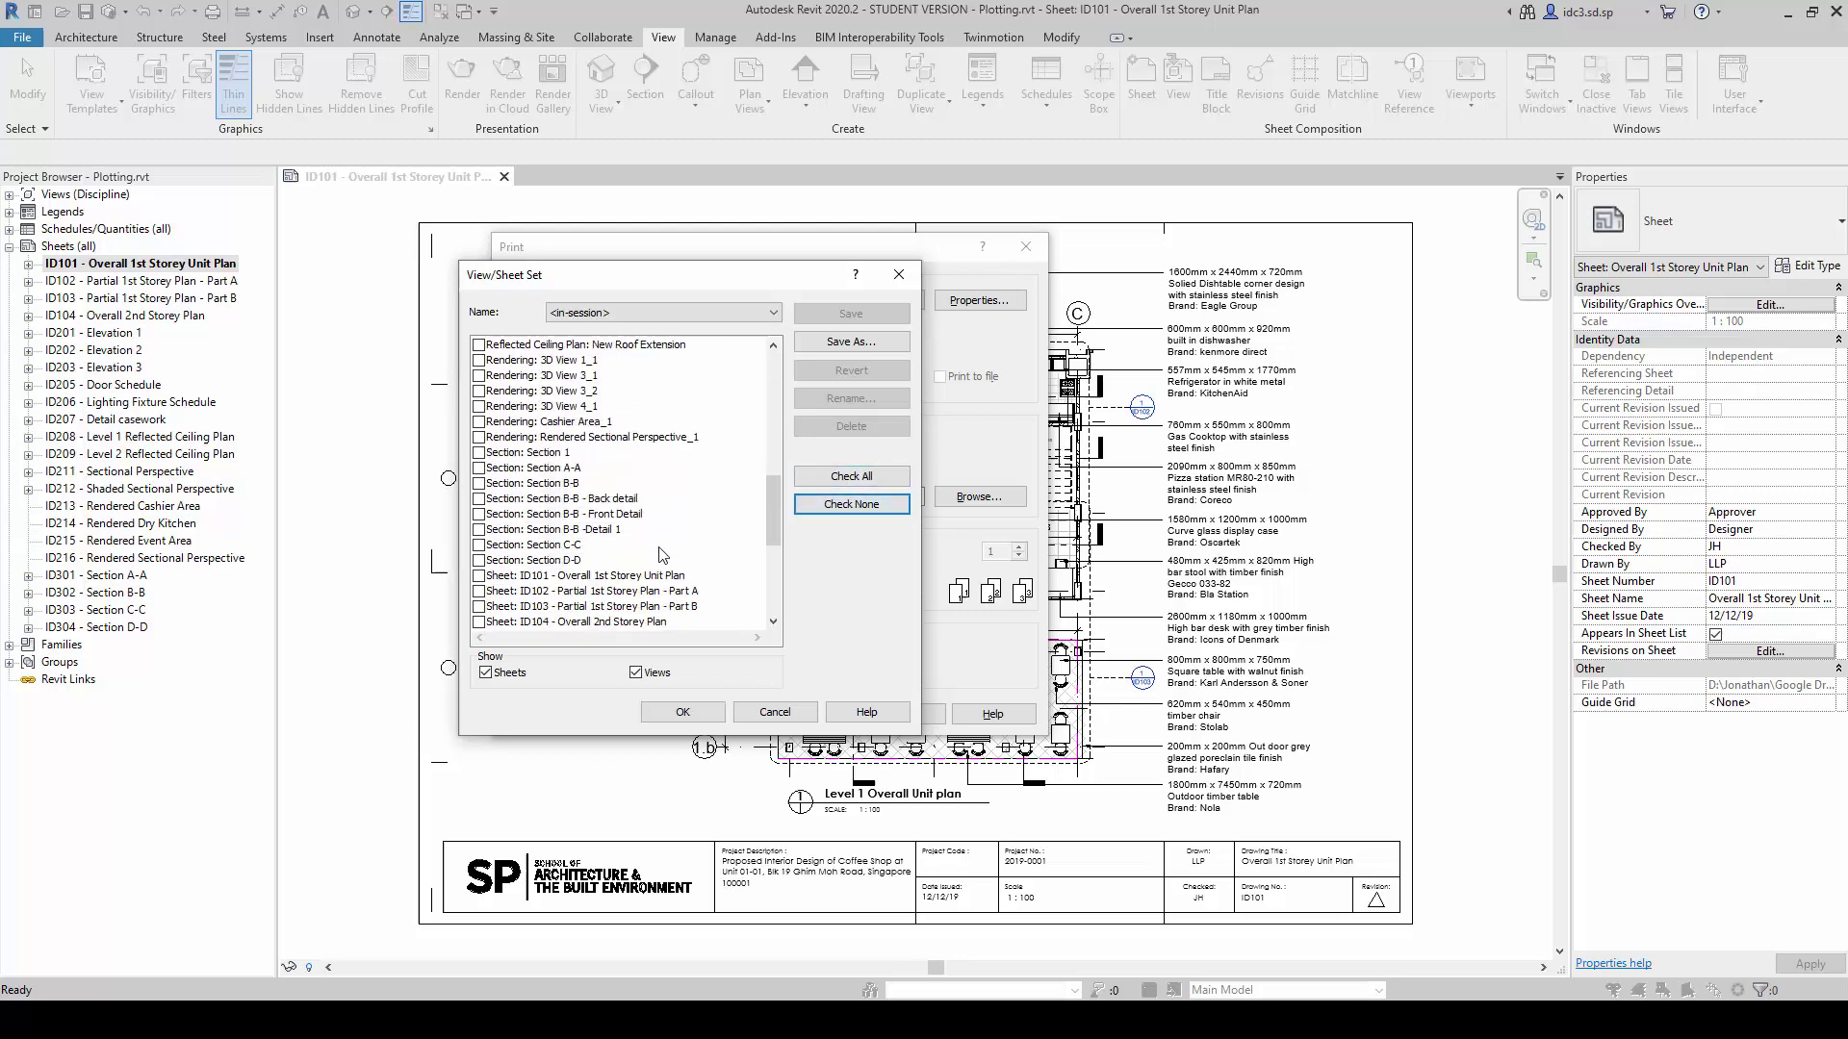
scroll(662, 556, down, 3)
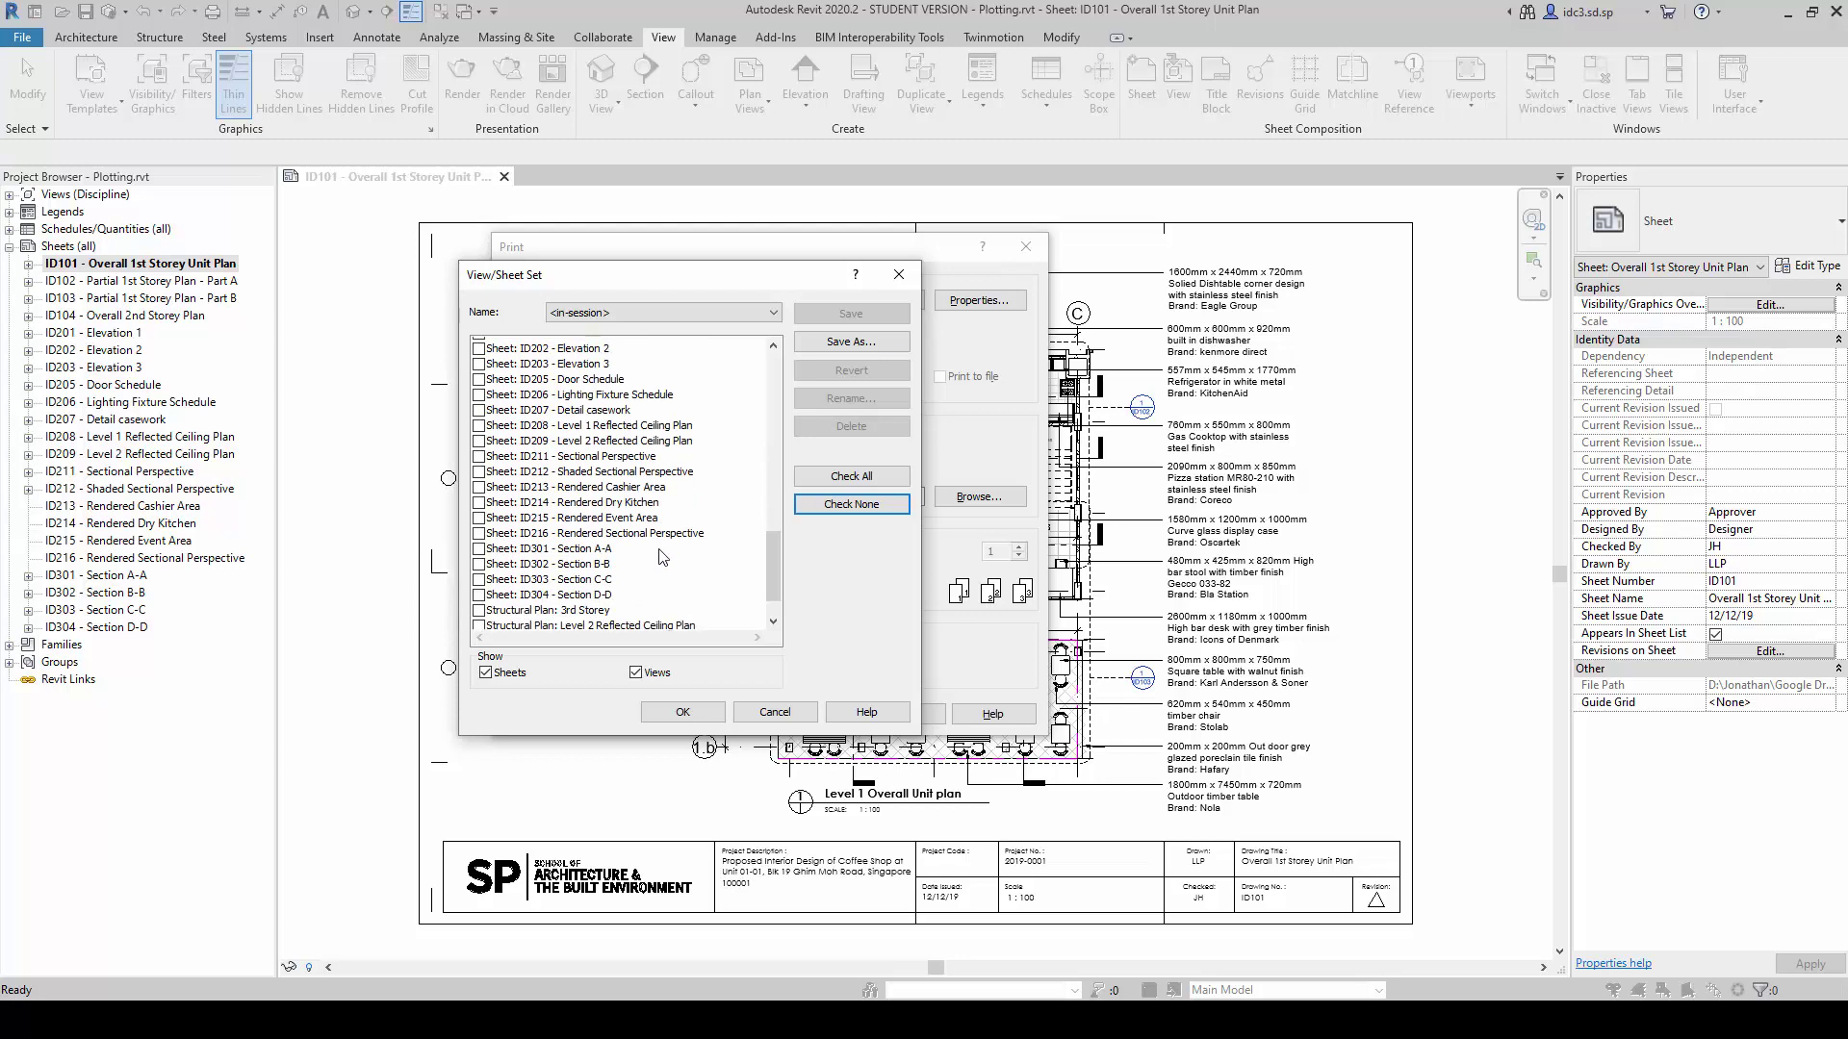
scroll(664, 549, up, 1)
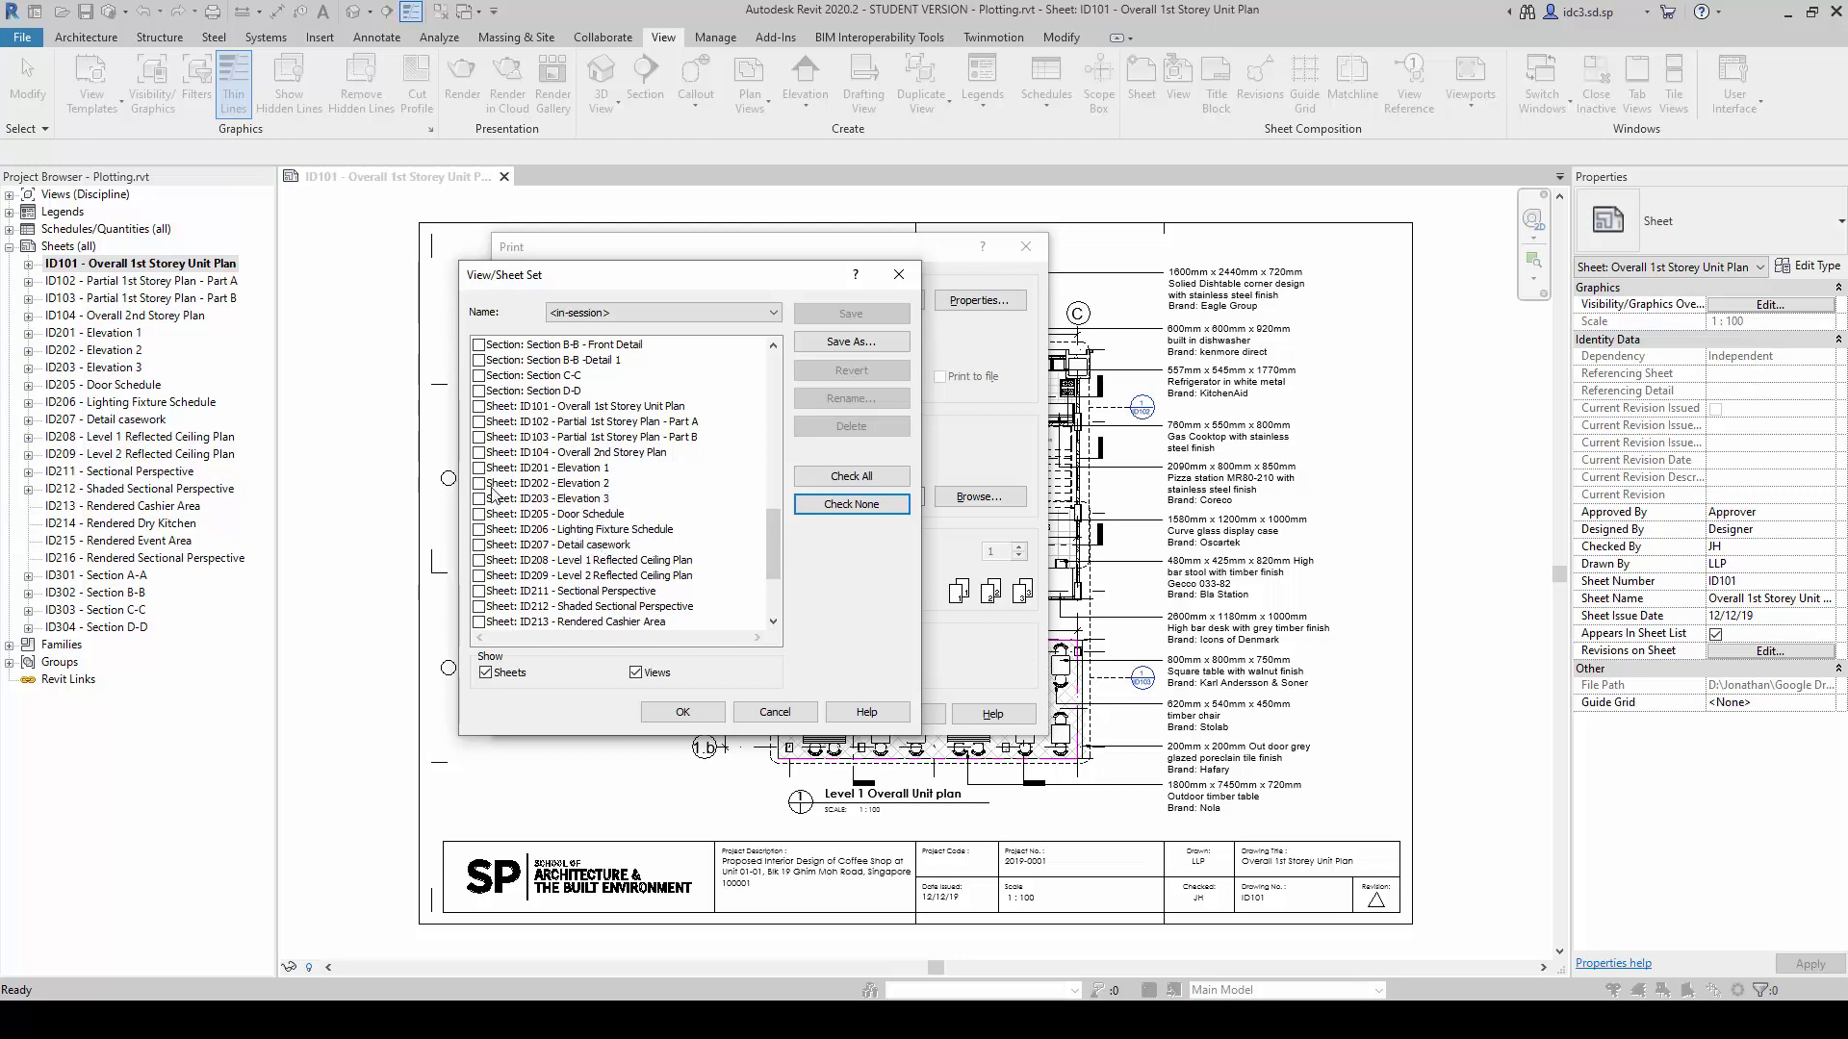
click(478, 406)
click(480, 422)
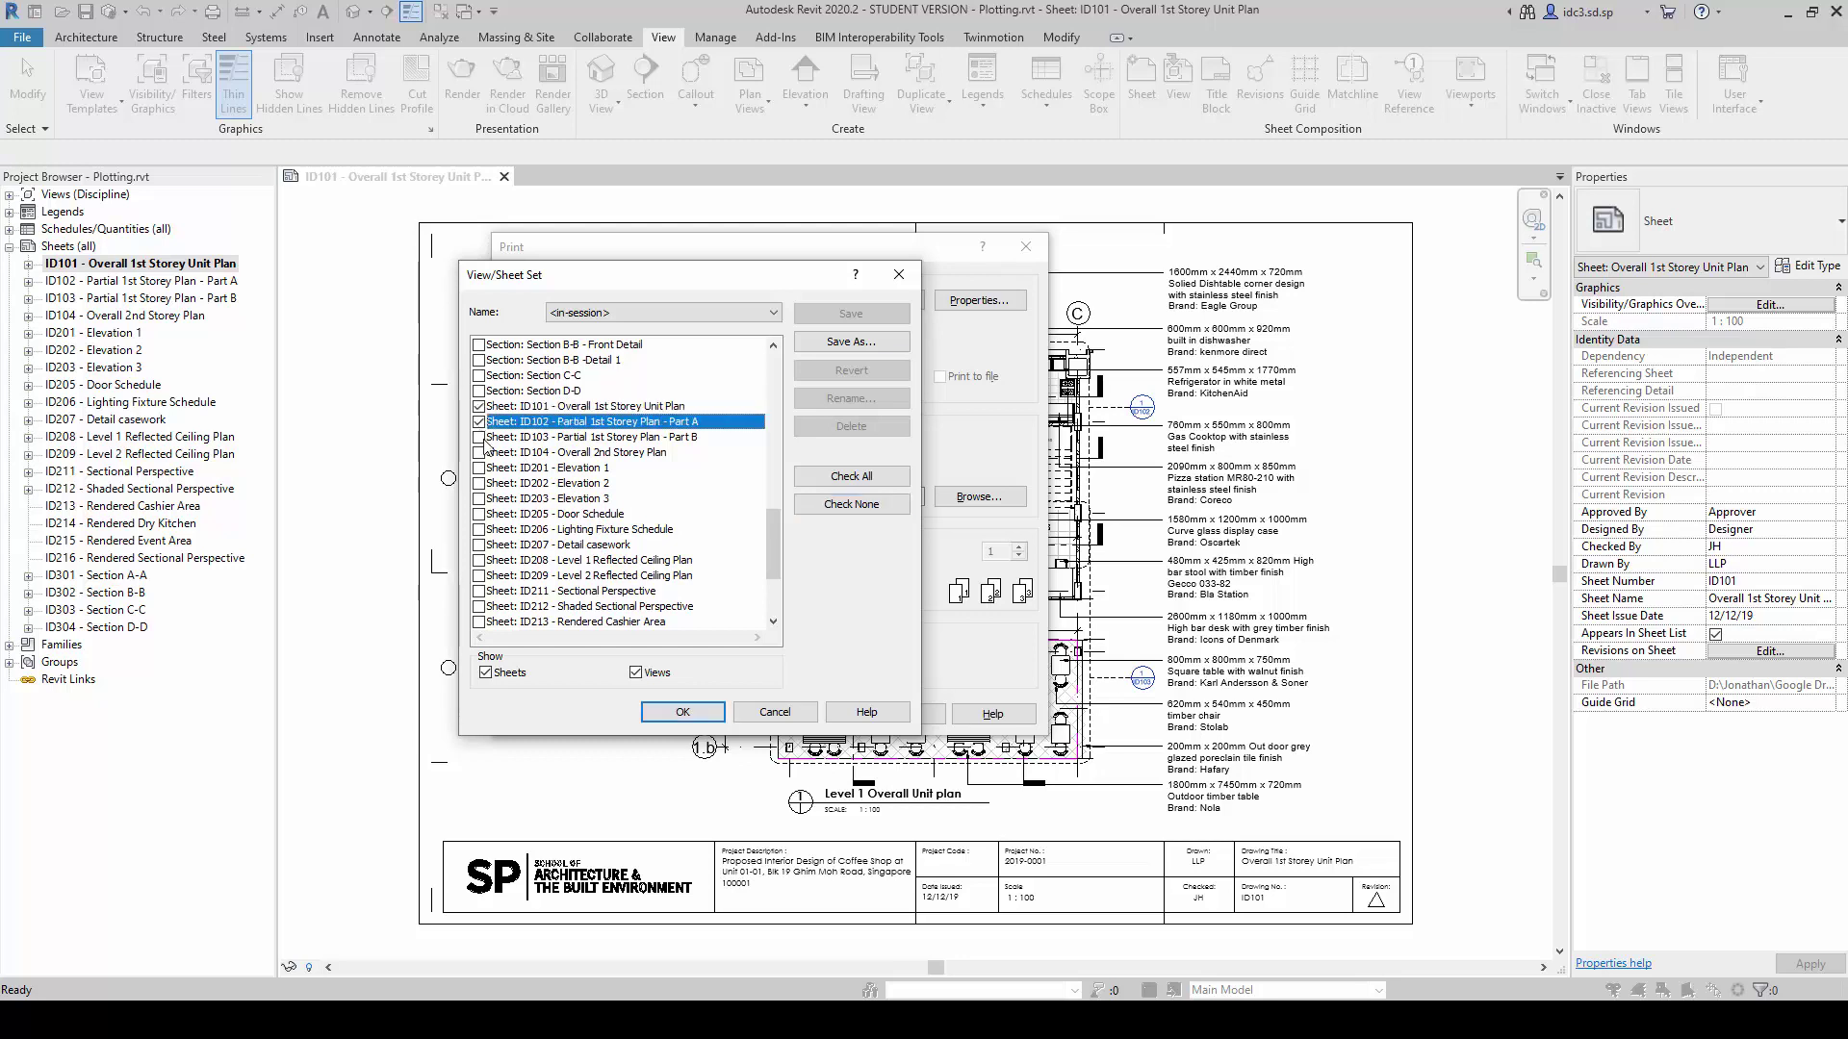
click(479, 437)
click(480, 452)
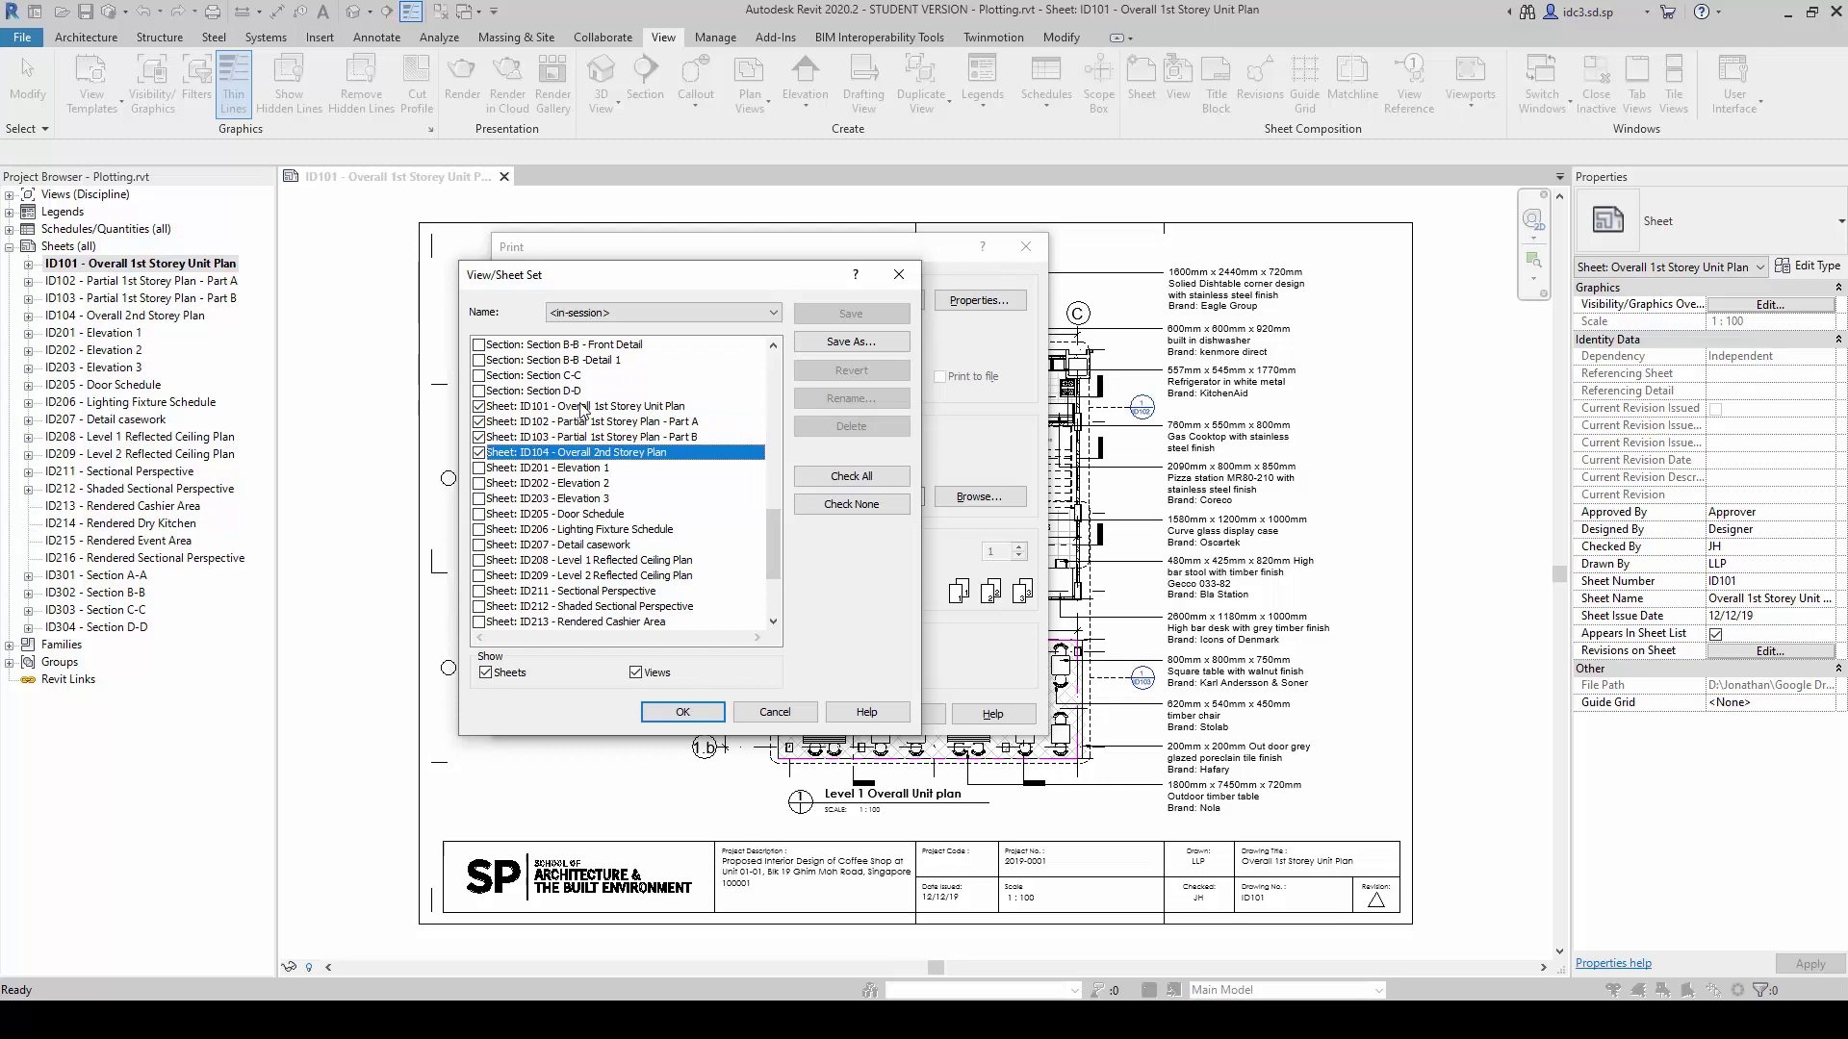
- Include the elevation sheets ID201 to ID203 and the section sheets ID301 to ID304 in the set
click(480, 467)
click(479, 483)
click(480, 498)
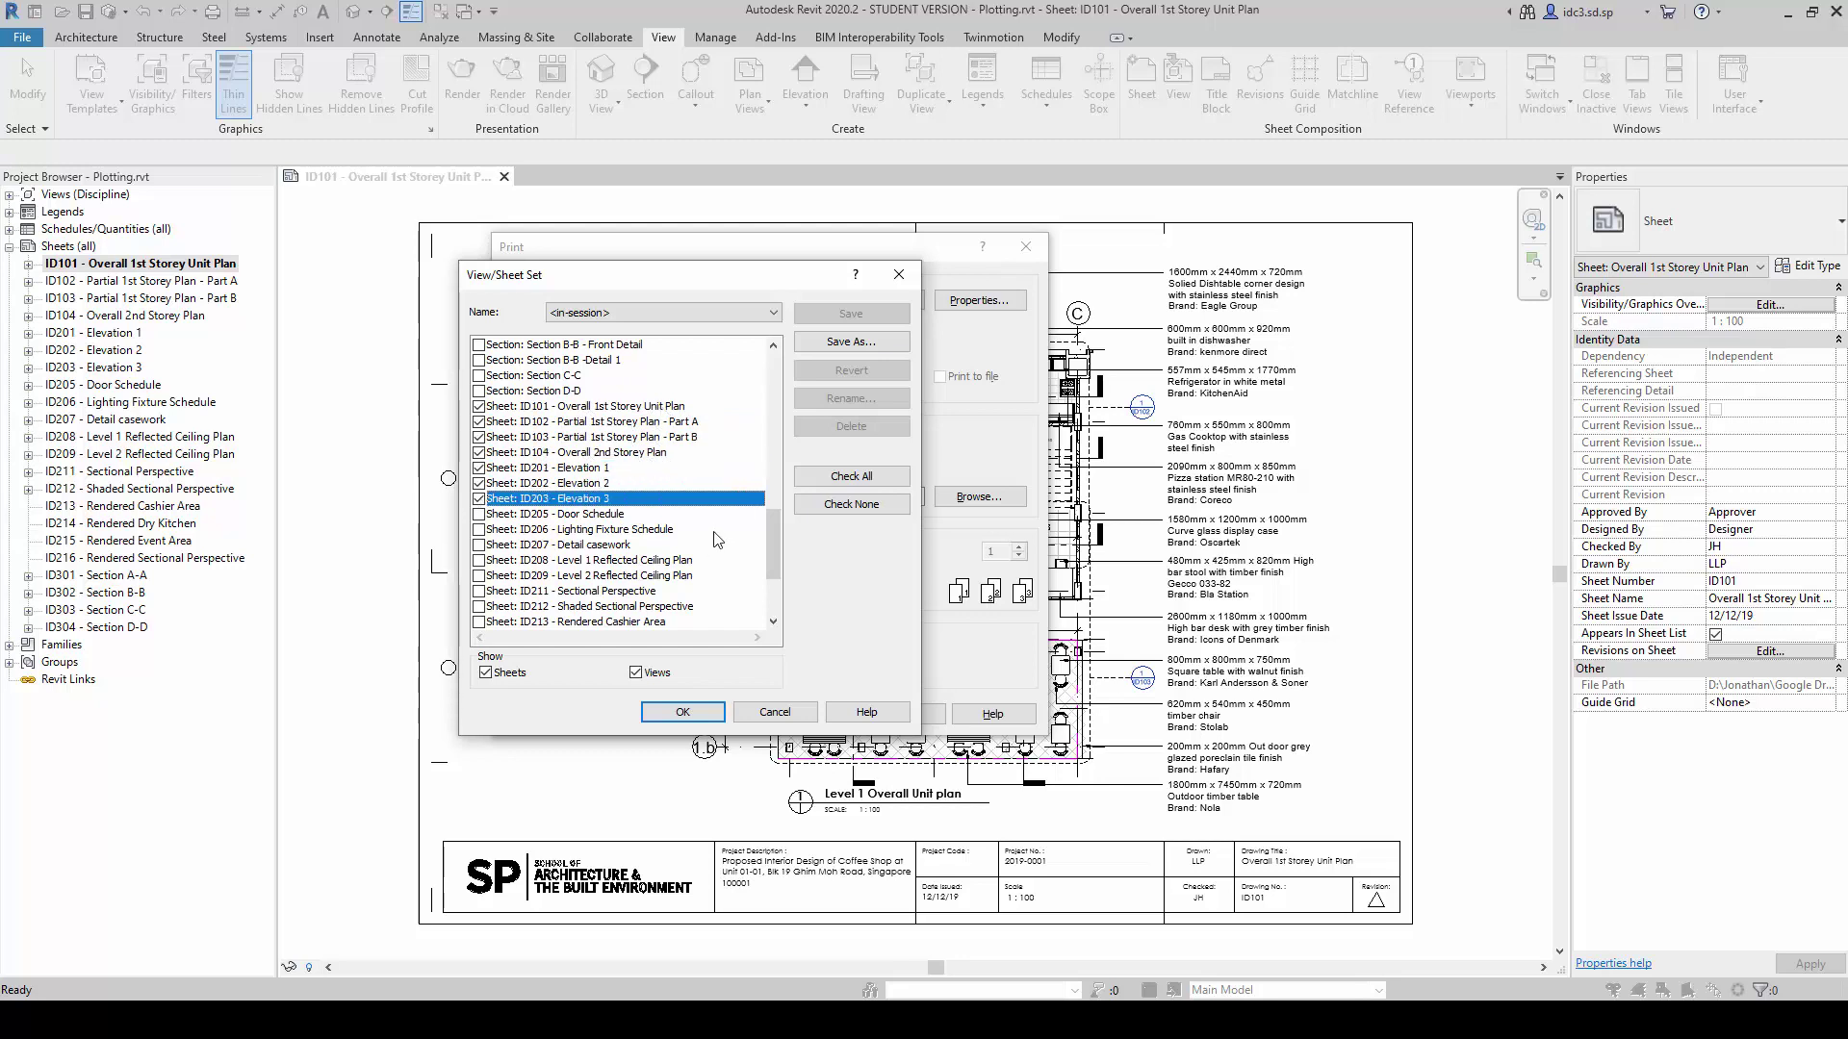
scroll(674, 544, down, 1)
scroll(649, 567, down, 2)
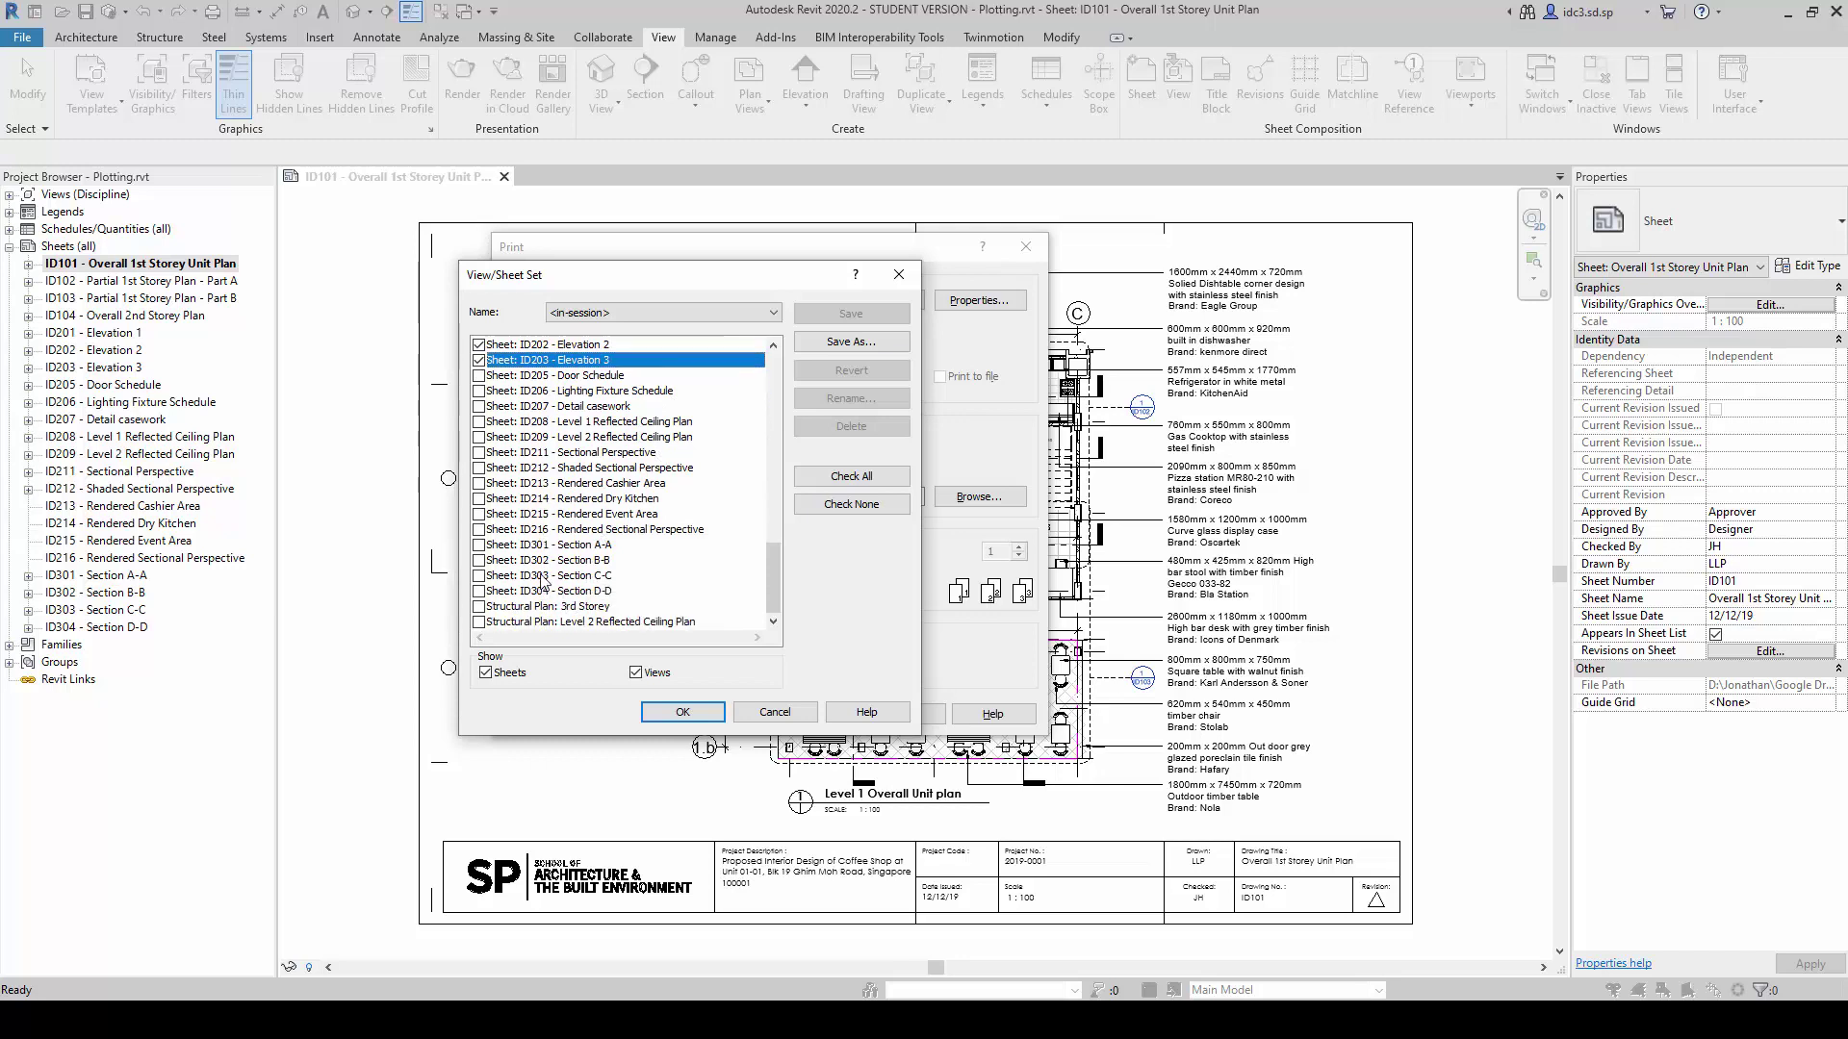
click(480, 545)
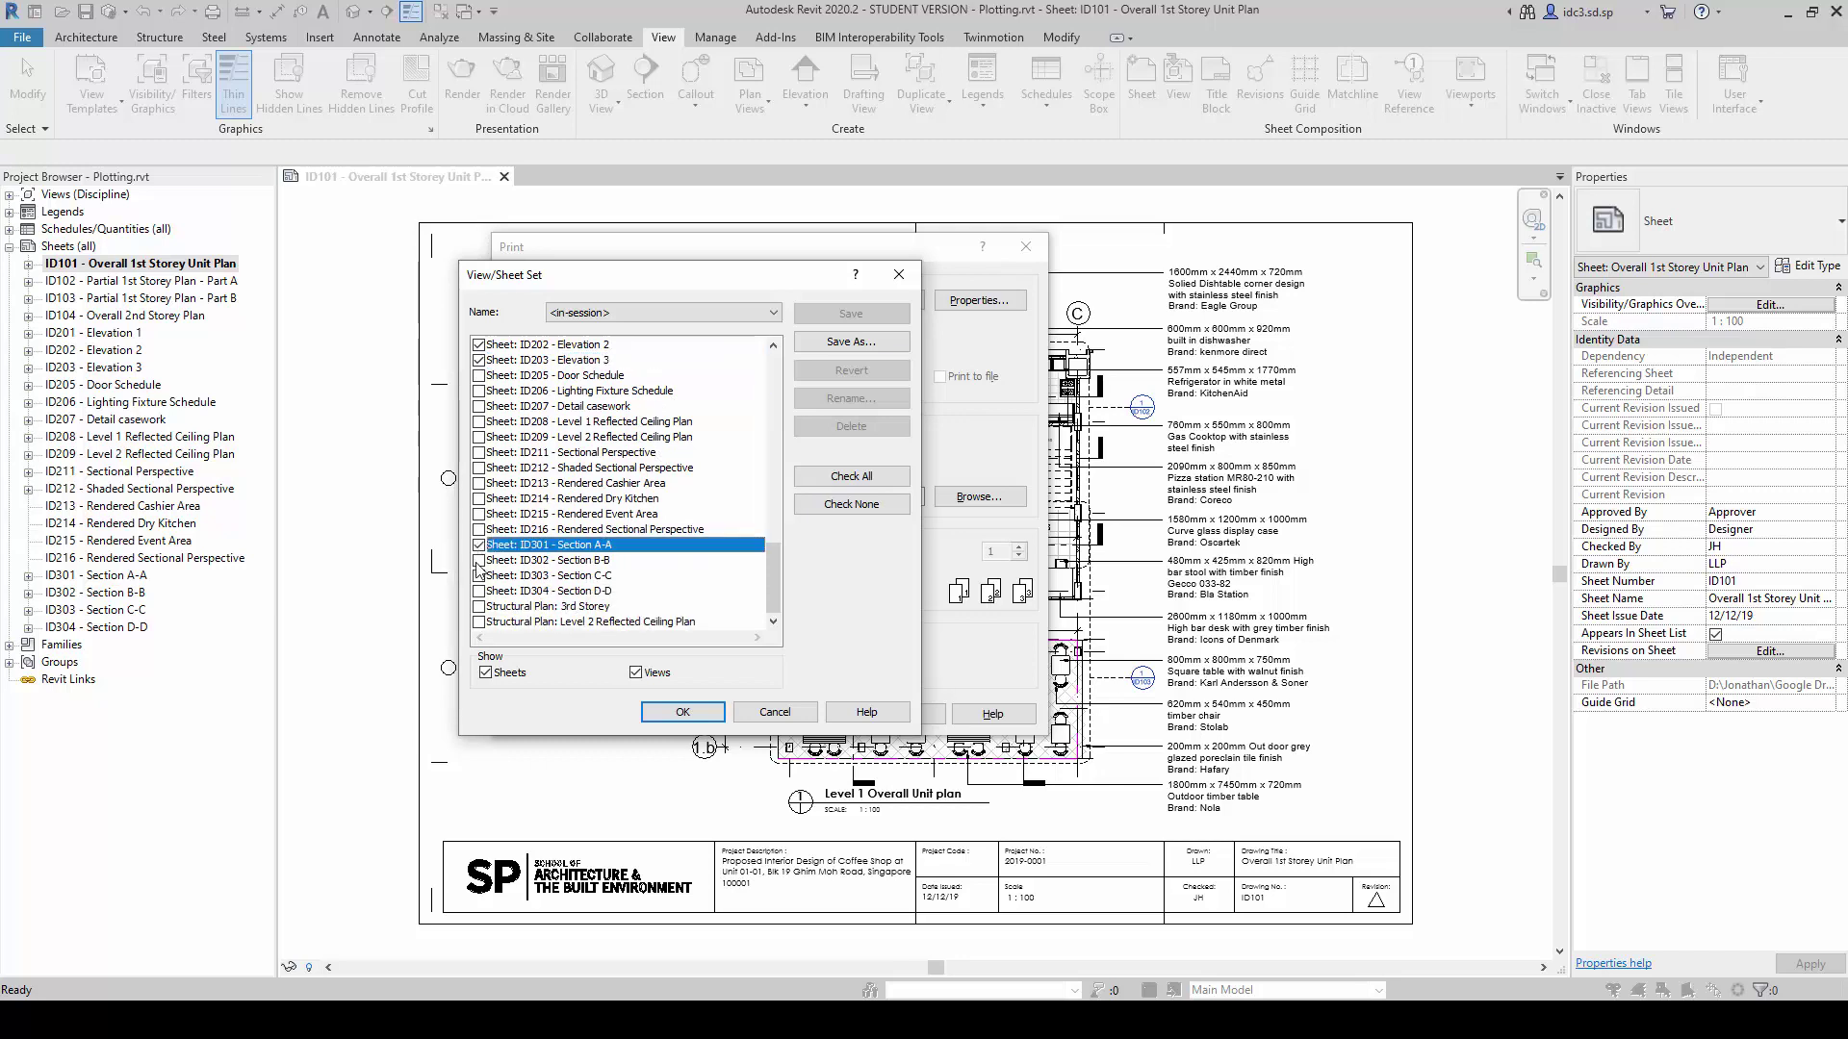
click(479, 560)
click(479, 576)
click(479, 591)
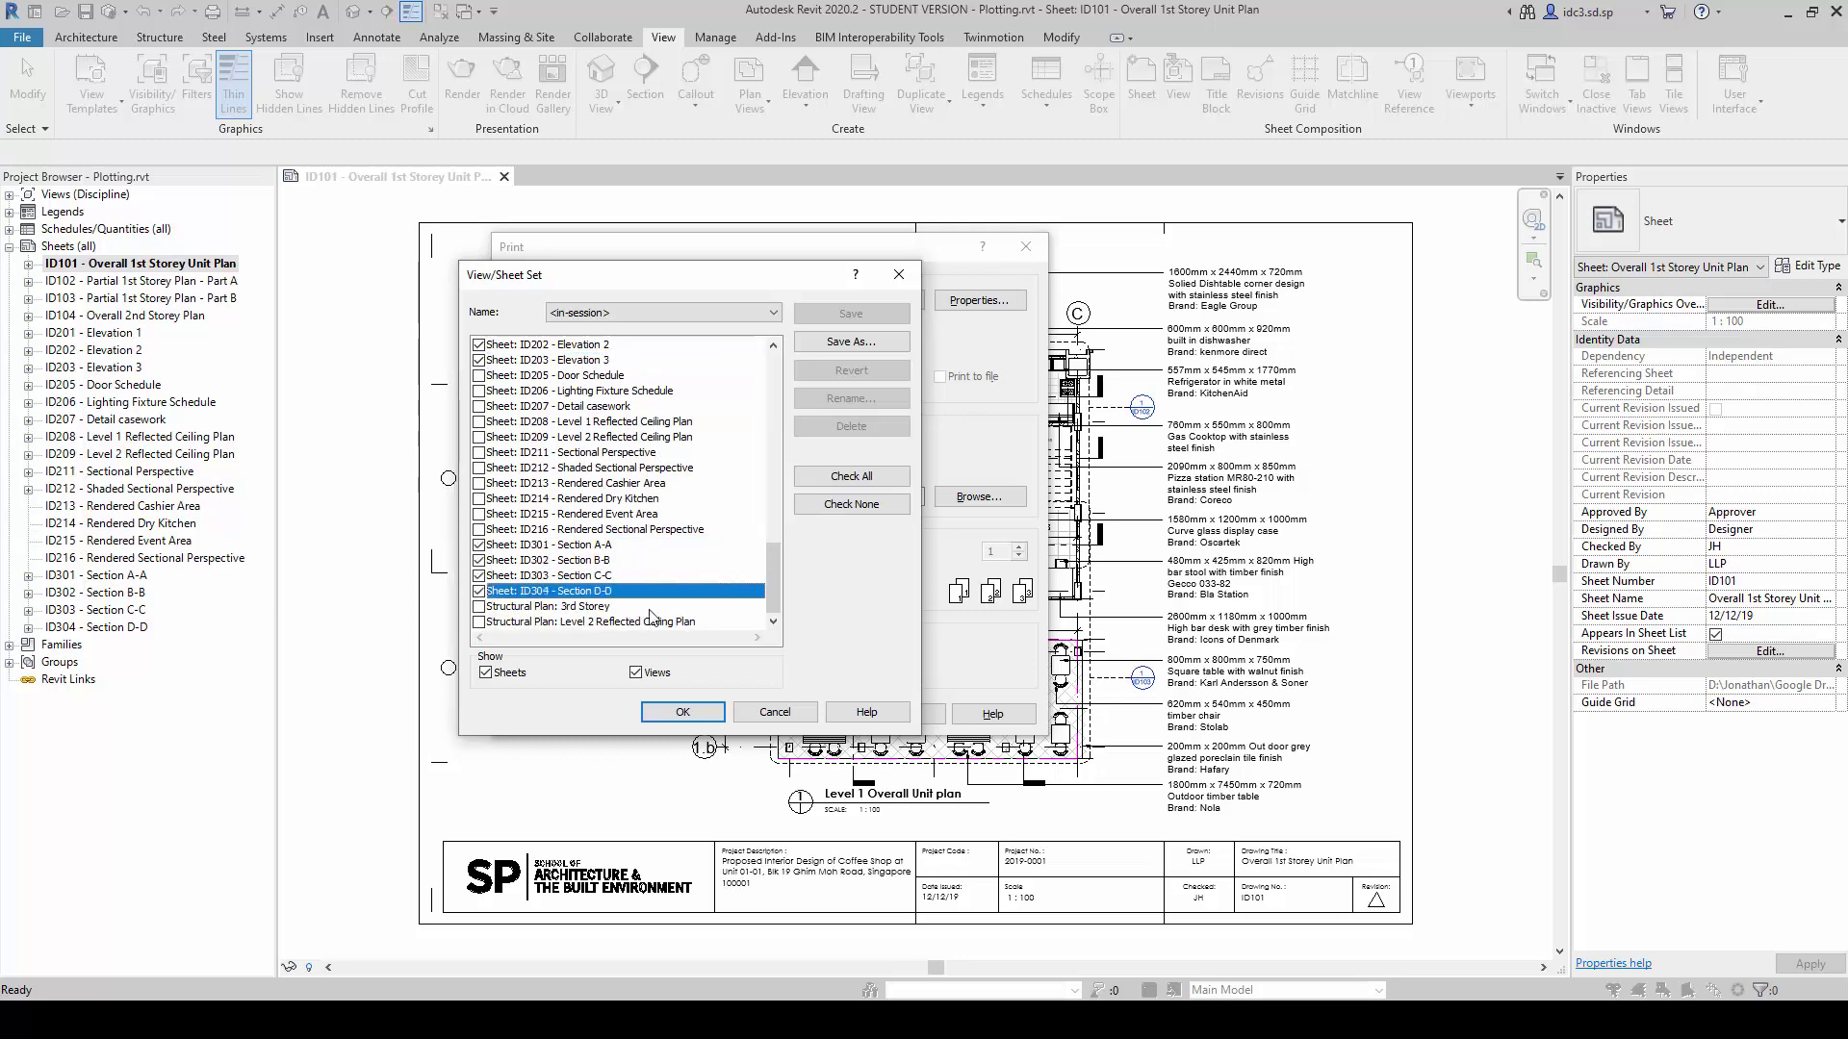
scroll(571, 431, up, 1)
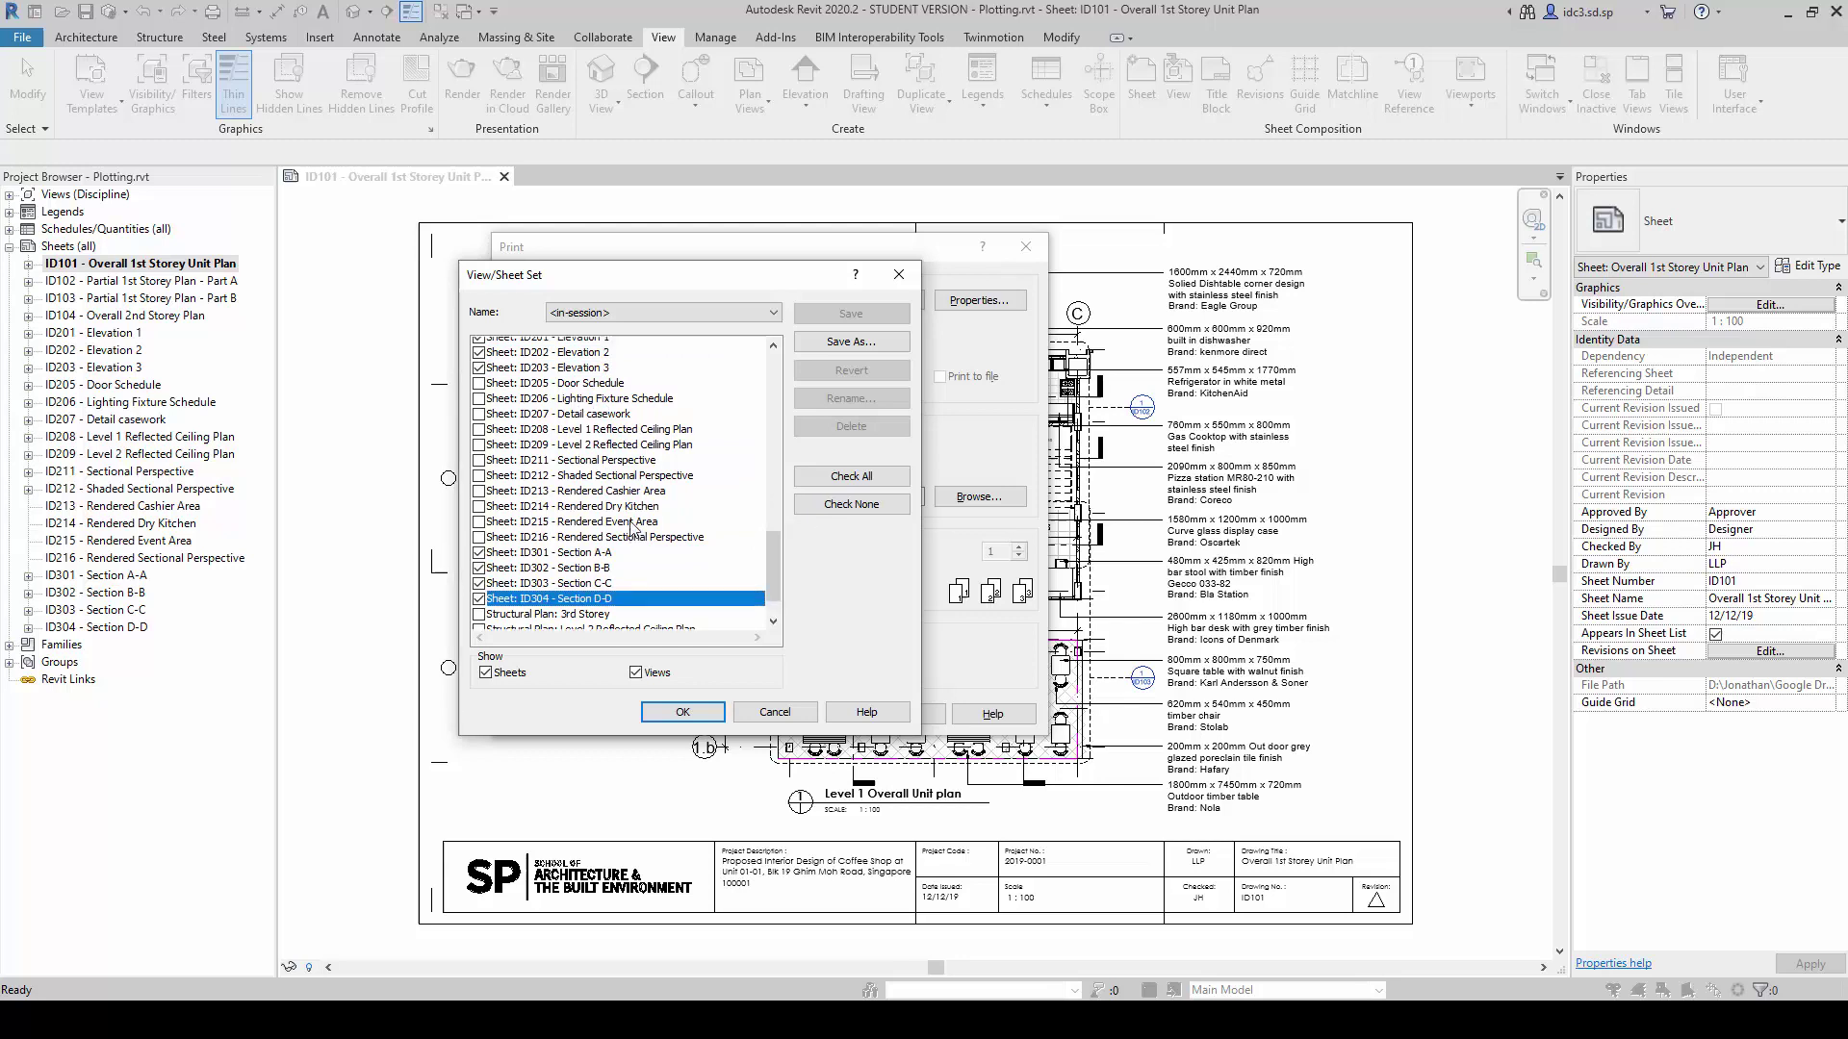
scroll(597, 434, down, 1)
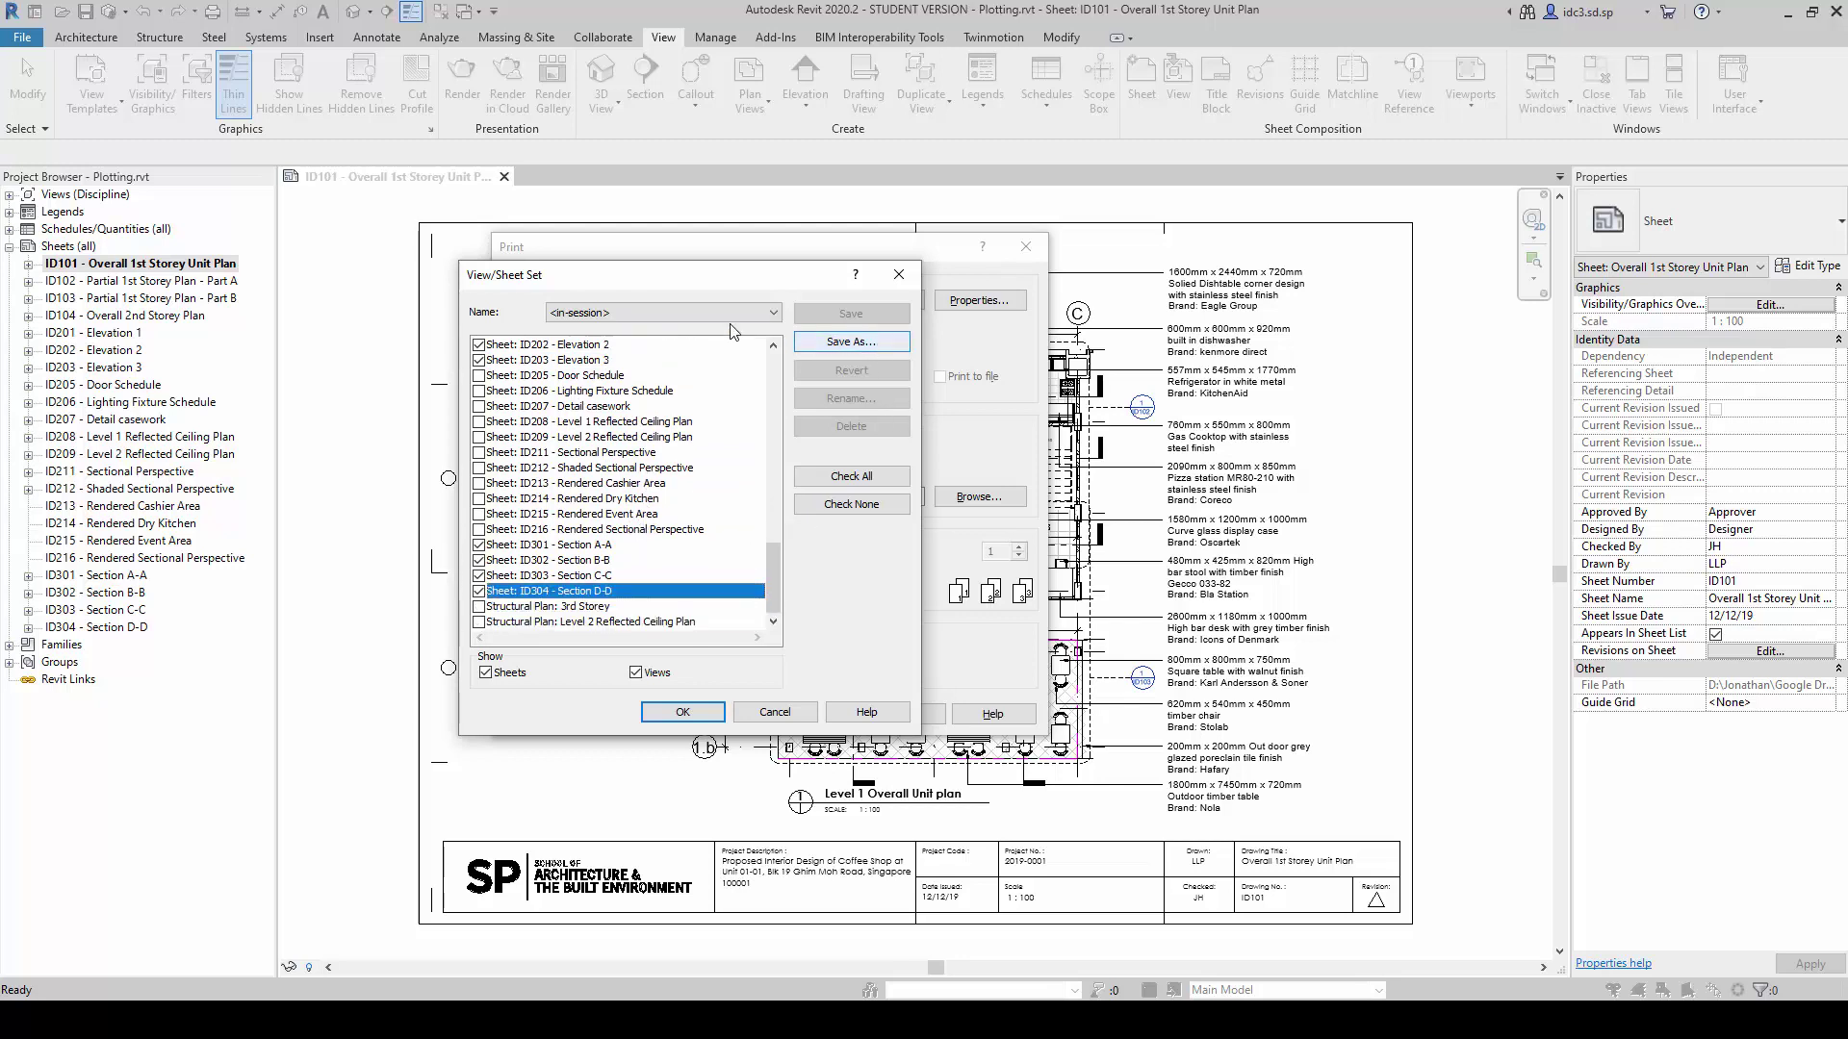
- Save the checked sheets as a new view/sheet set named Consultation Set and check the list of saved sets
click(869, 345)
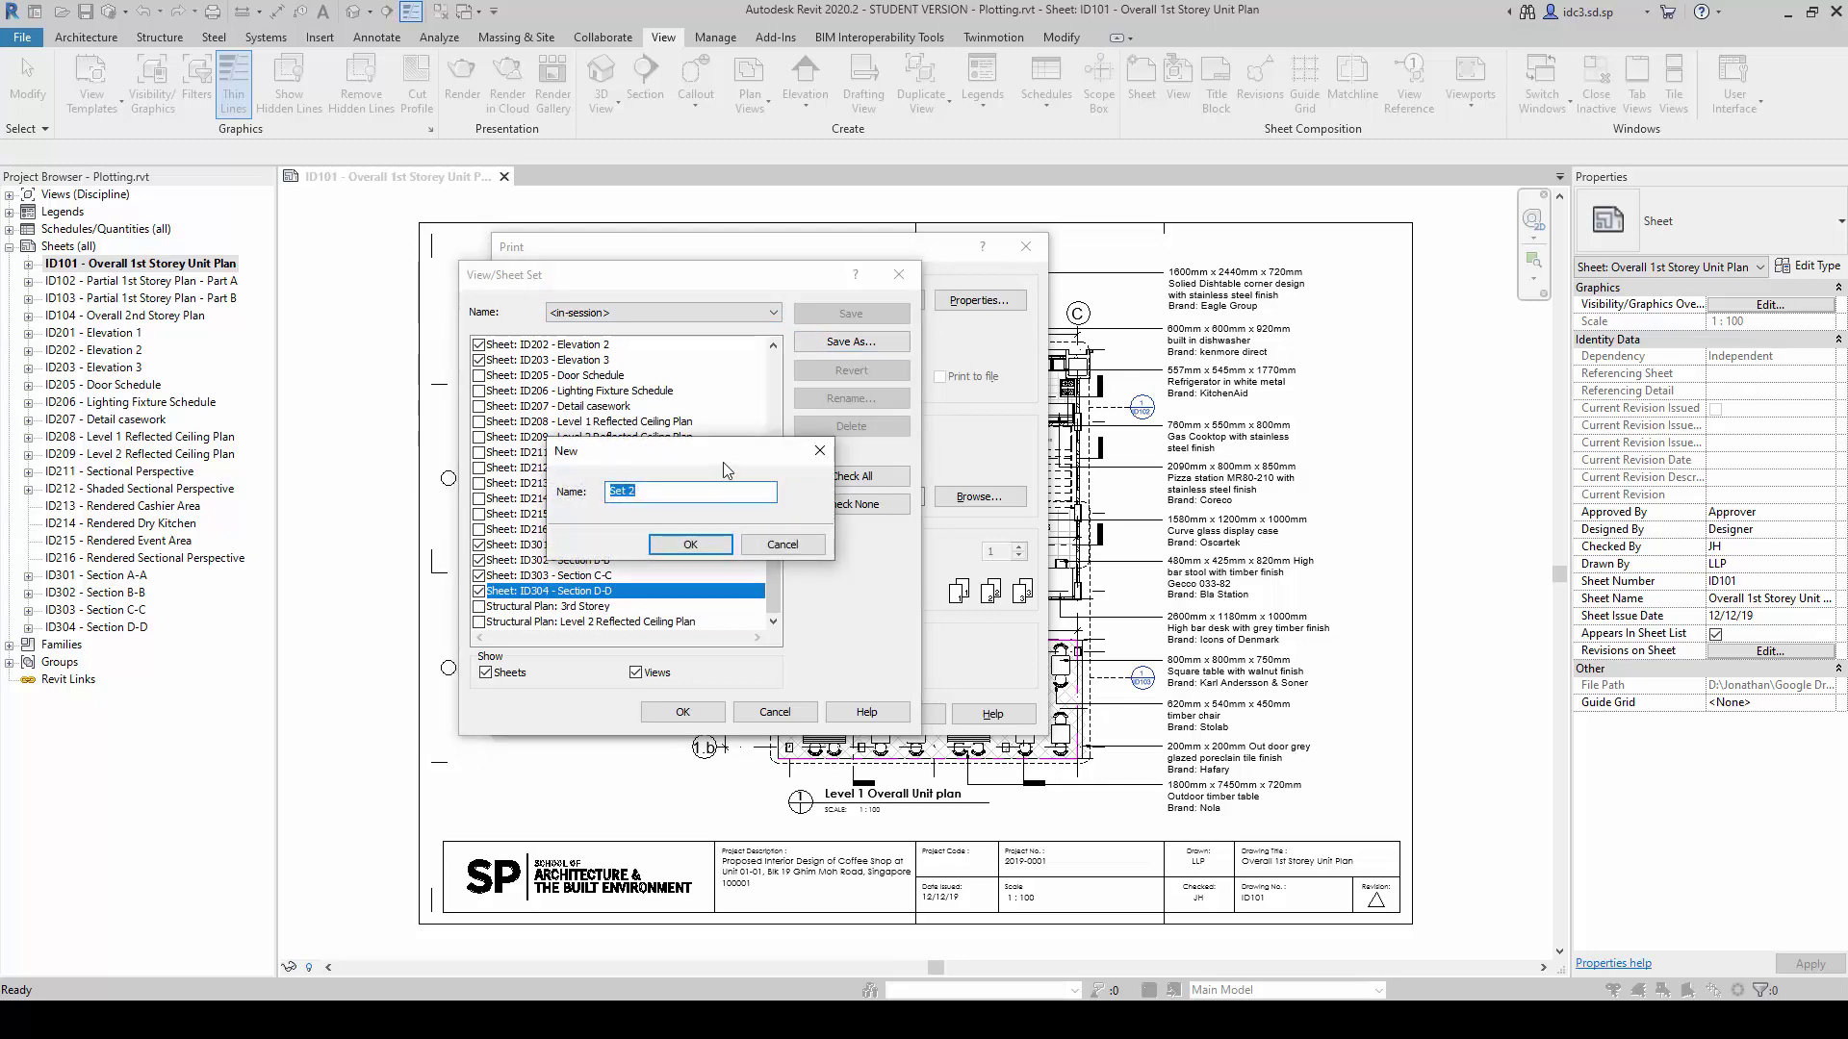
drag(724, 464, 863, 449)
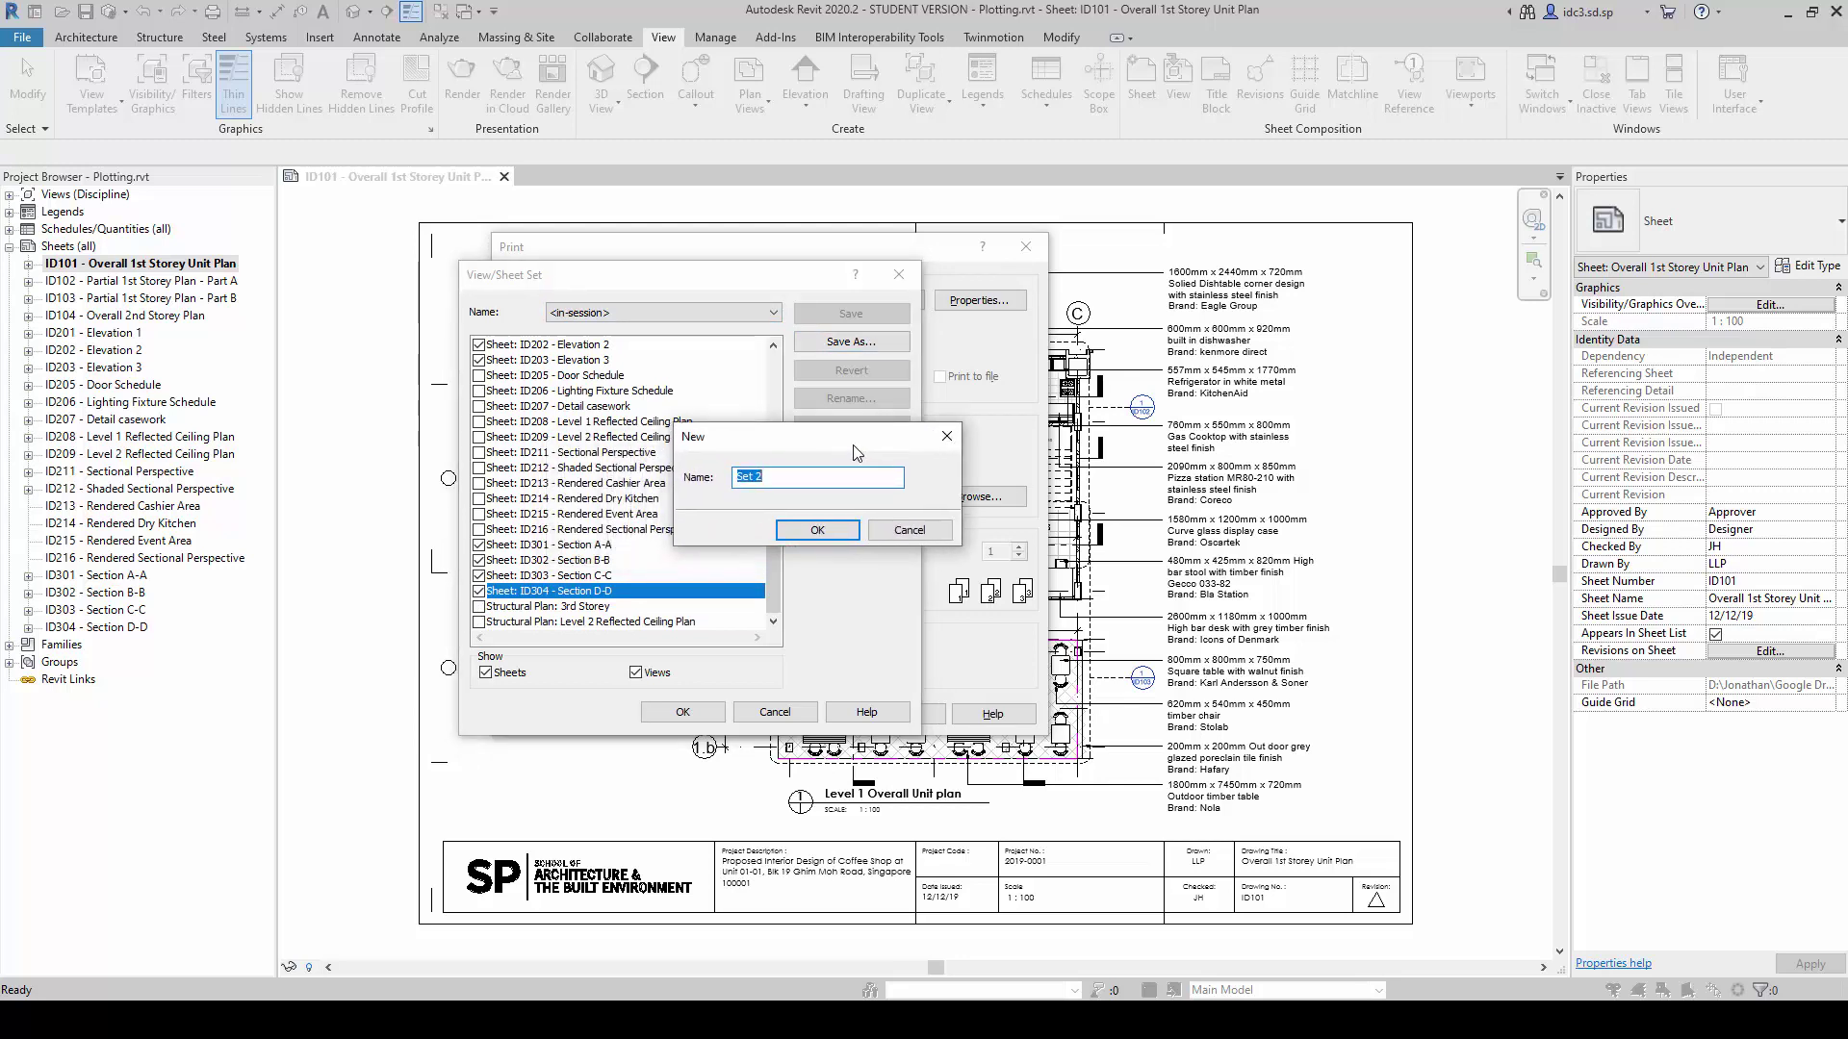
text(Consultation)
click(833, 528)
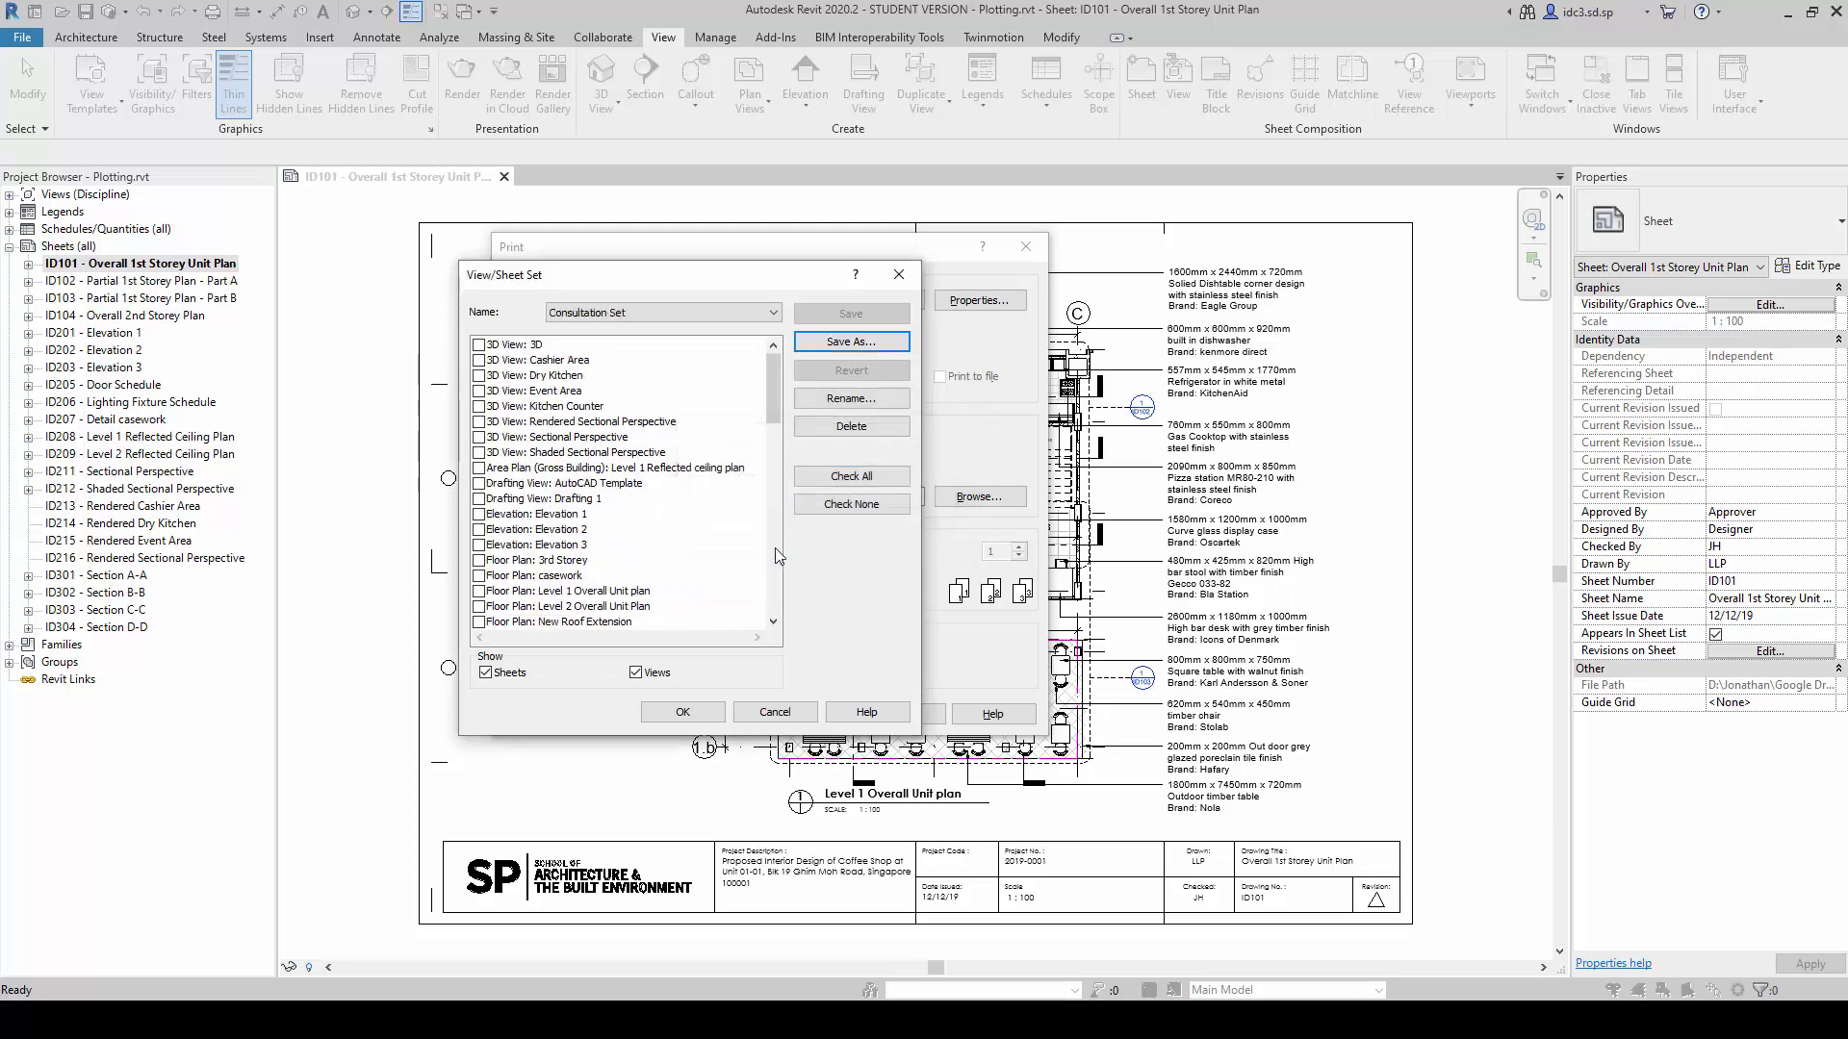
click(722, 315)
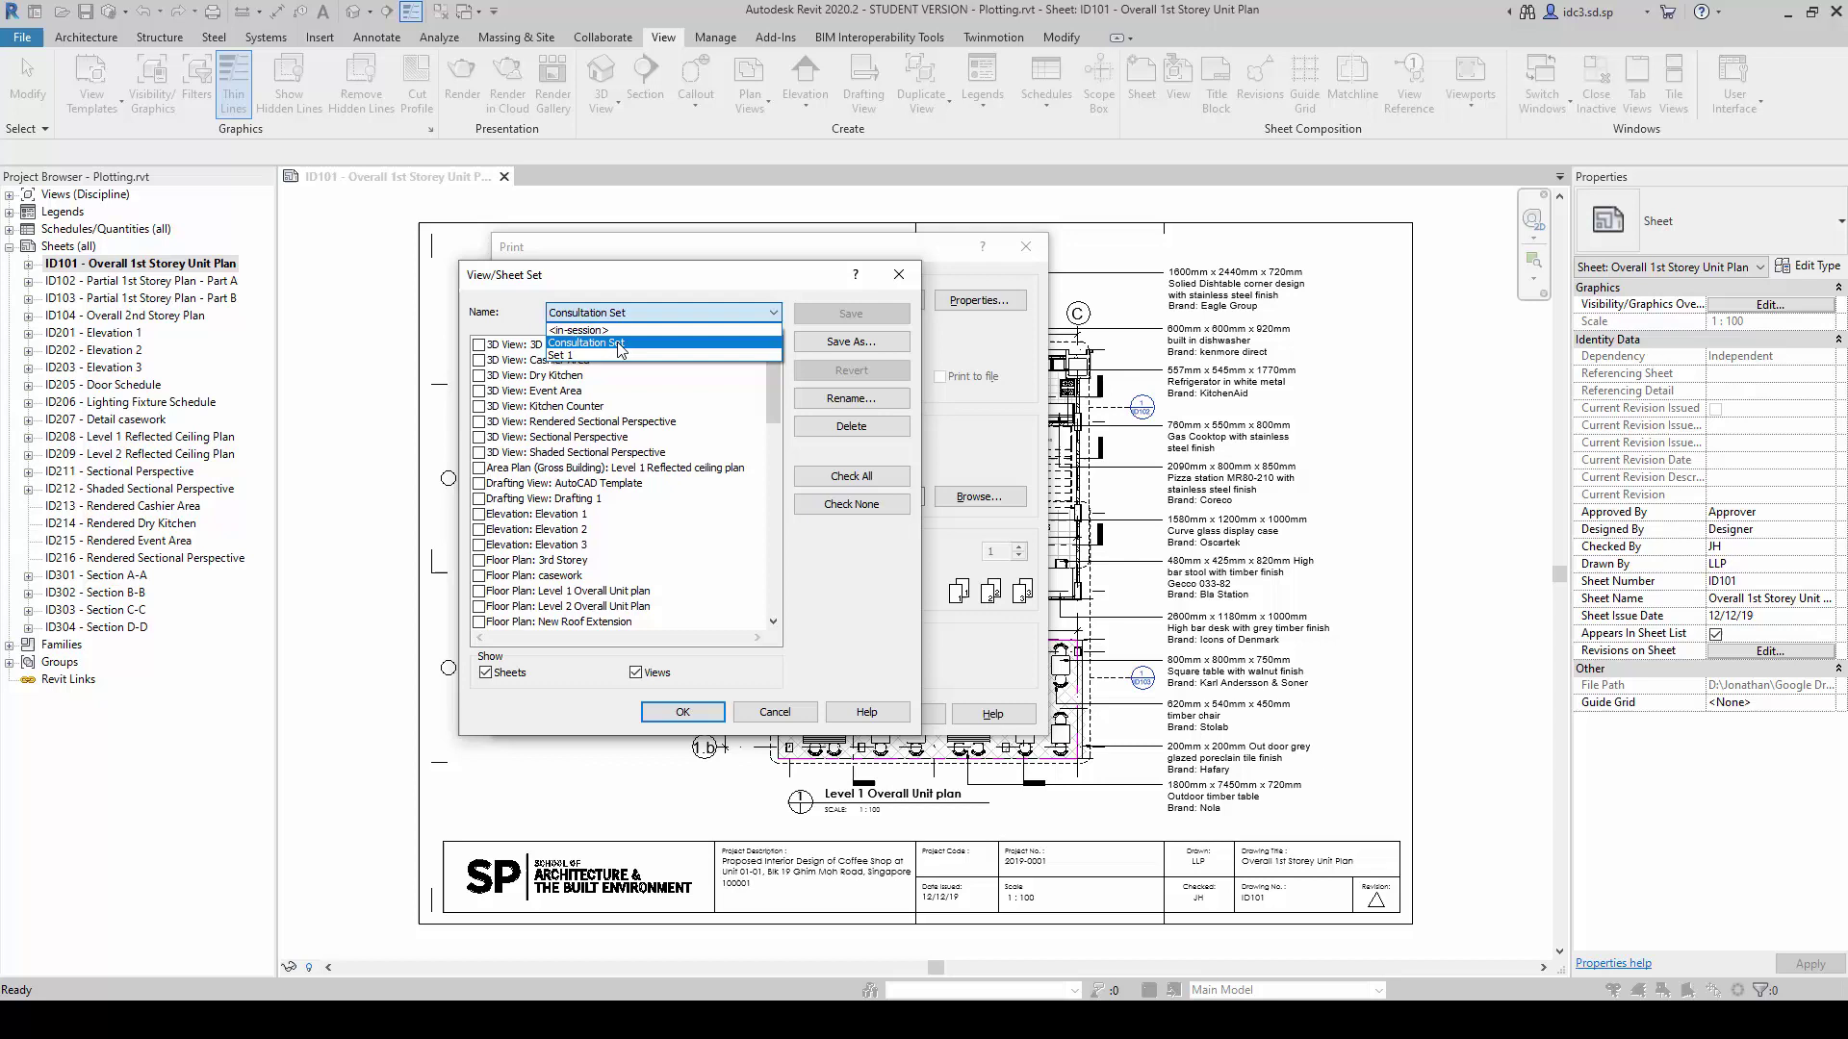
click(706, 290)
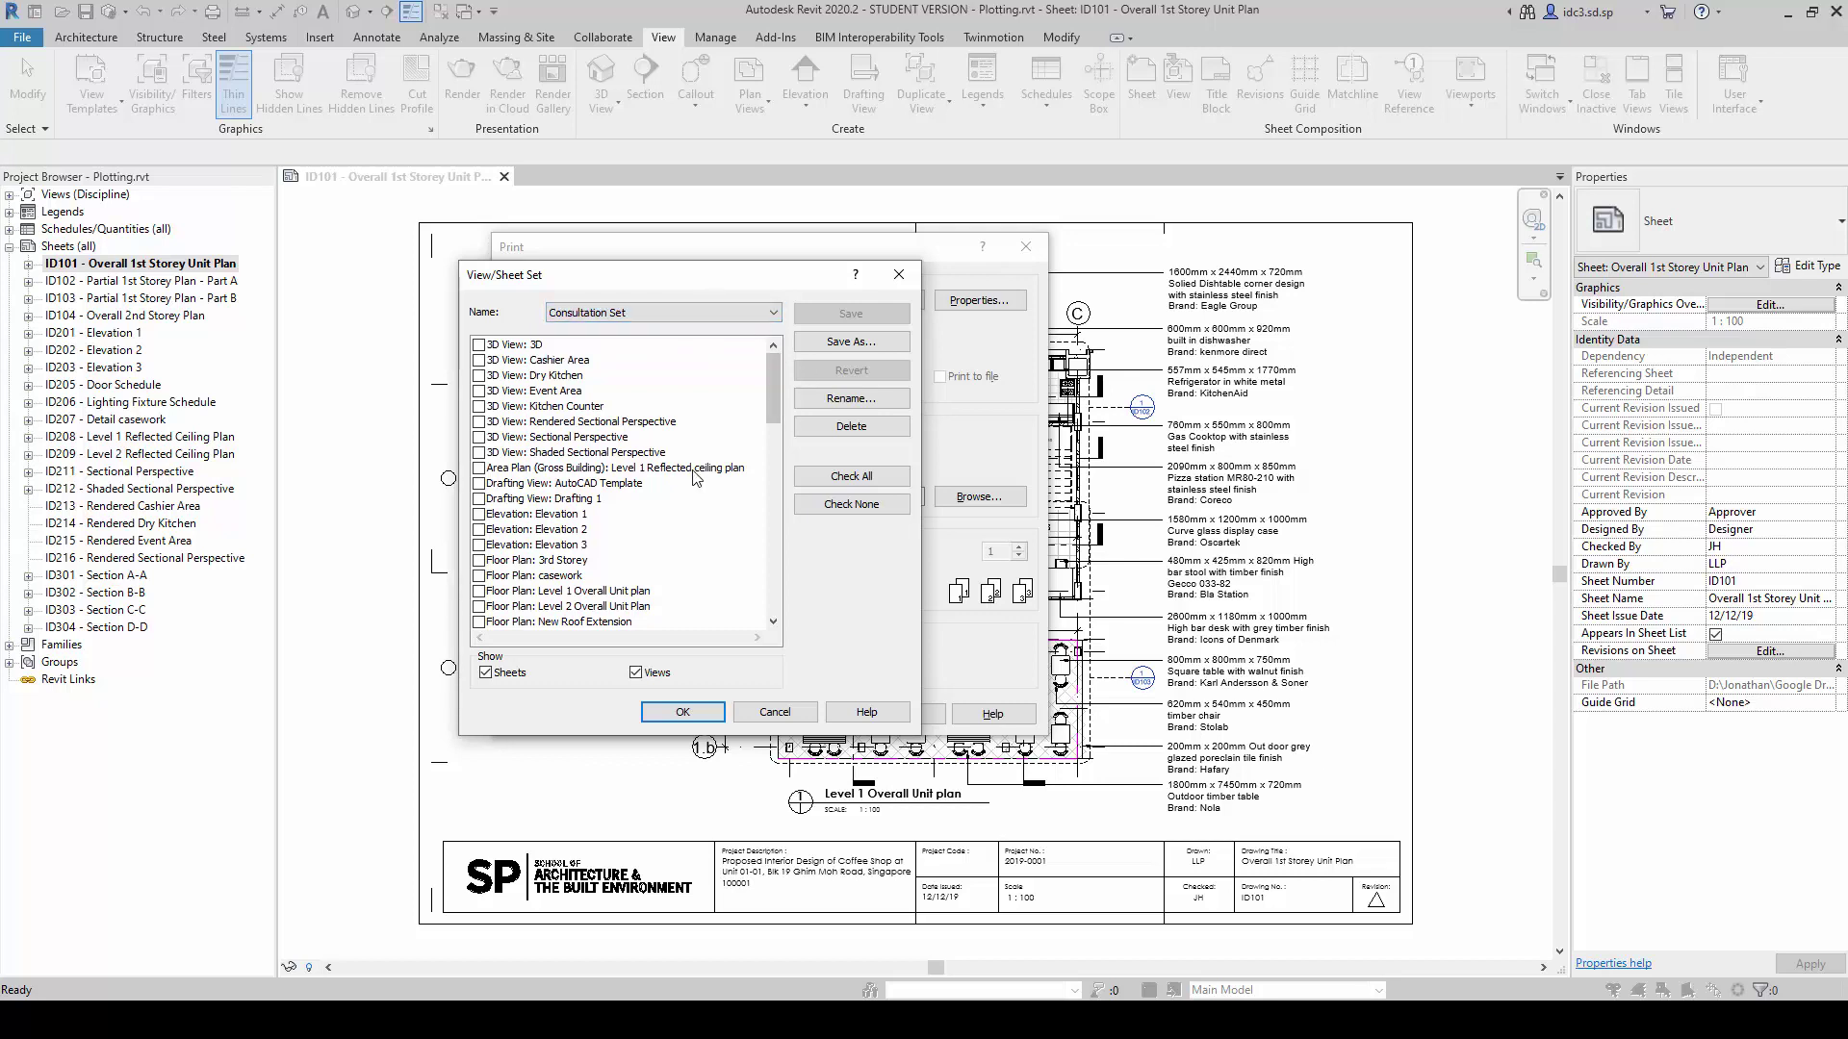
- Add all remaining sheets, ID205 to ID209 and ID211 to ID216, to the checked selection
scroll(703, 478, down, 6)
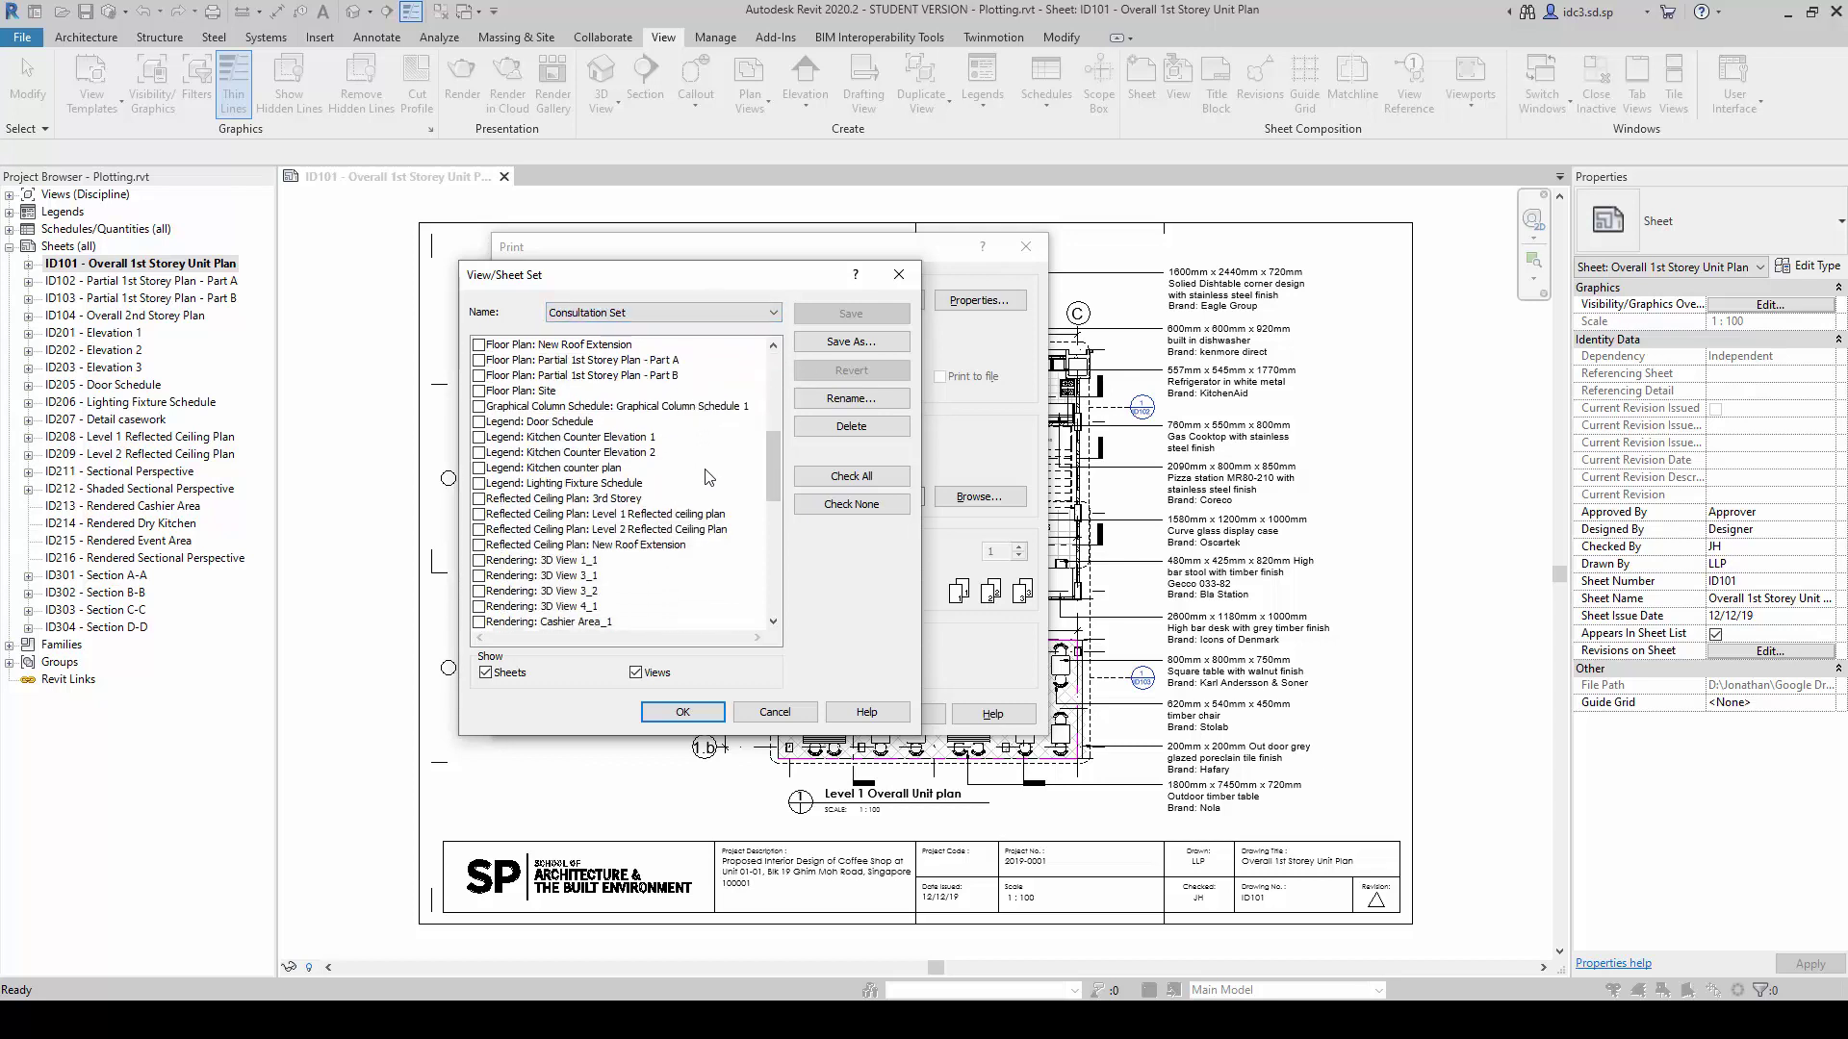
scroll(717, 491, down, 7)
scroll(724, 507, down, 5)
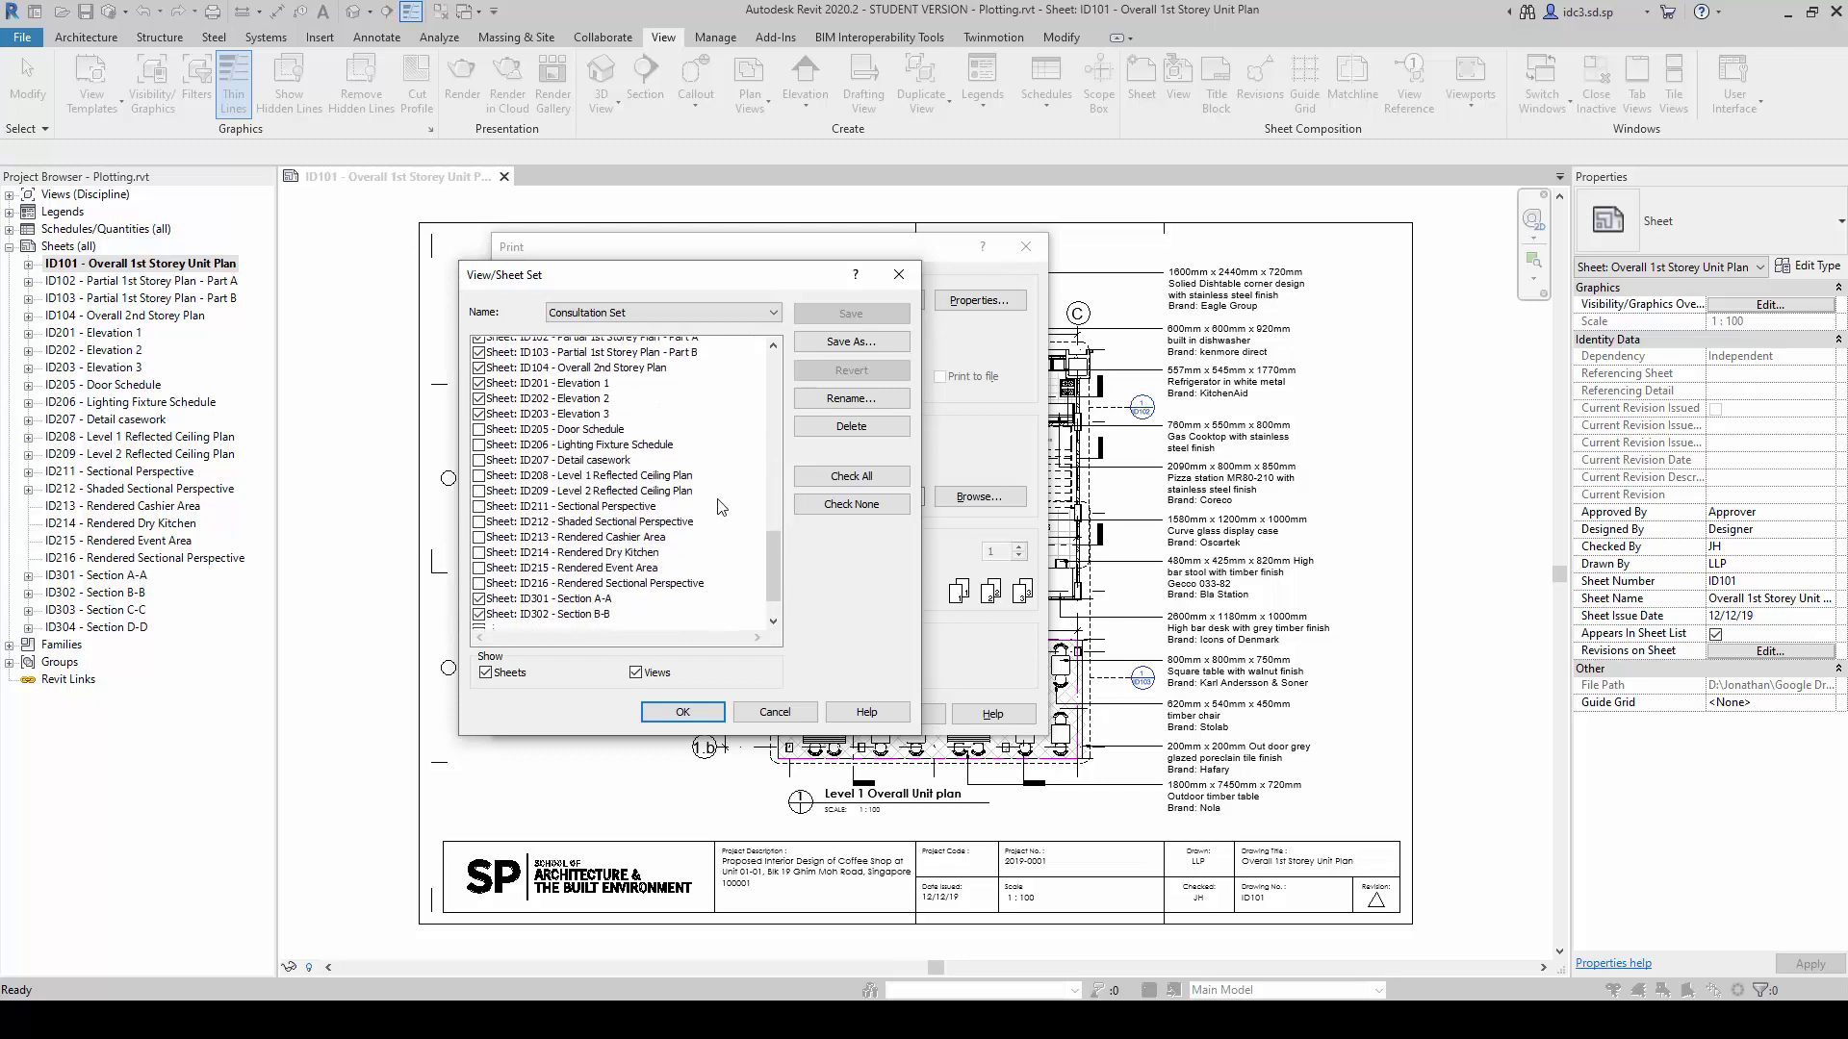
click(480, 375)
click(479, 390)
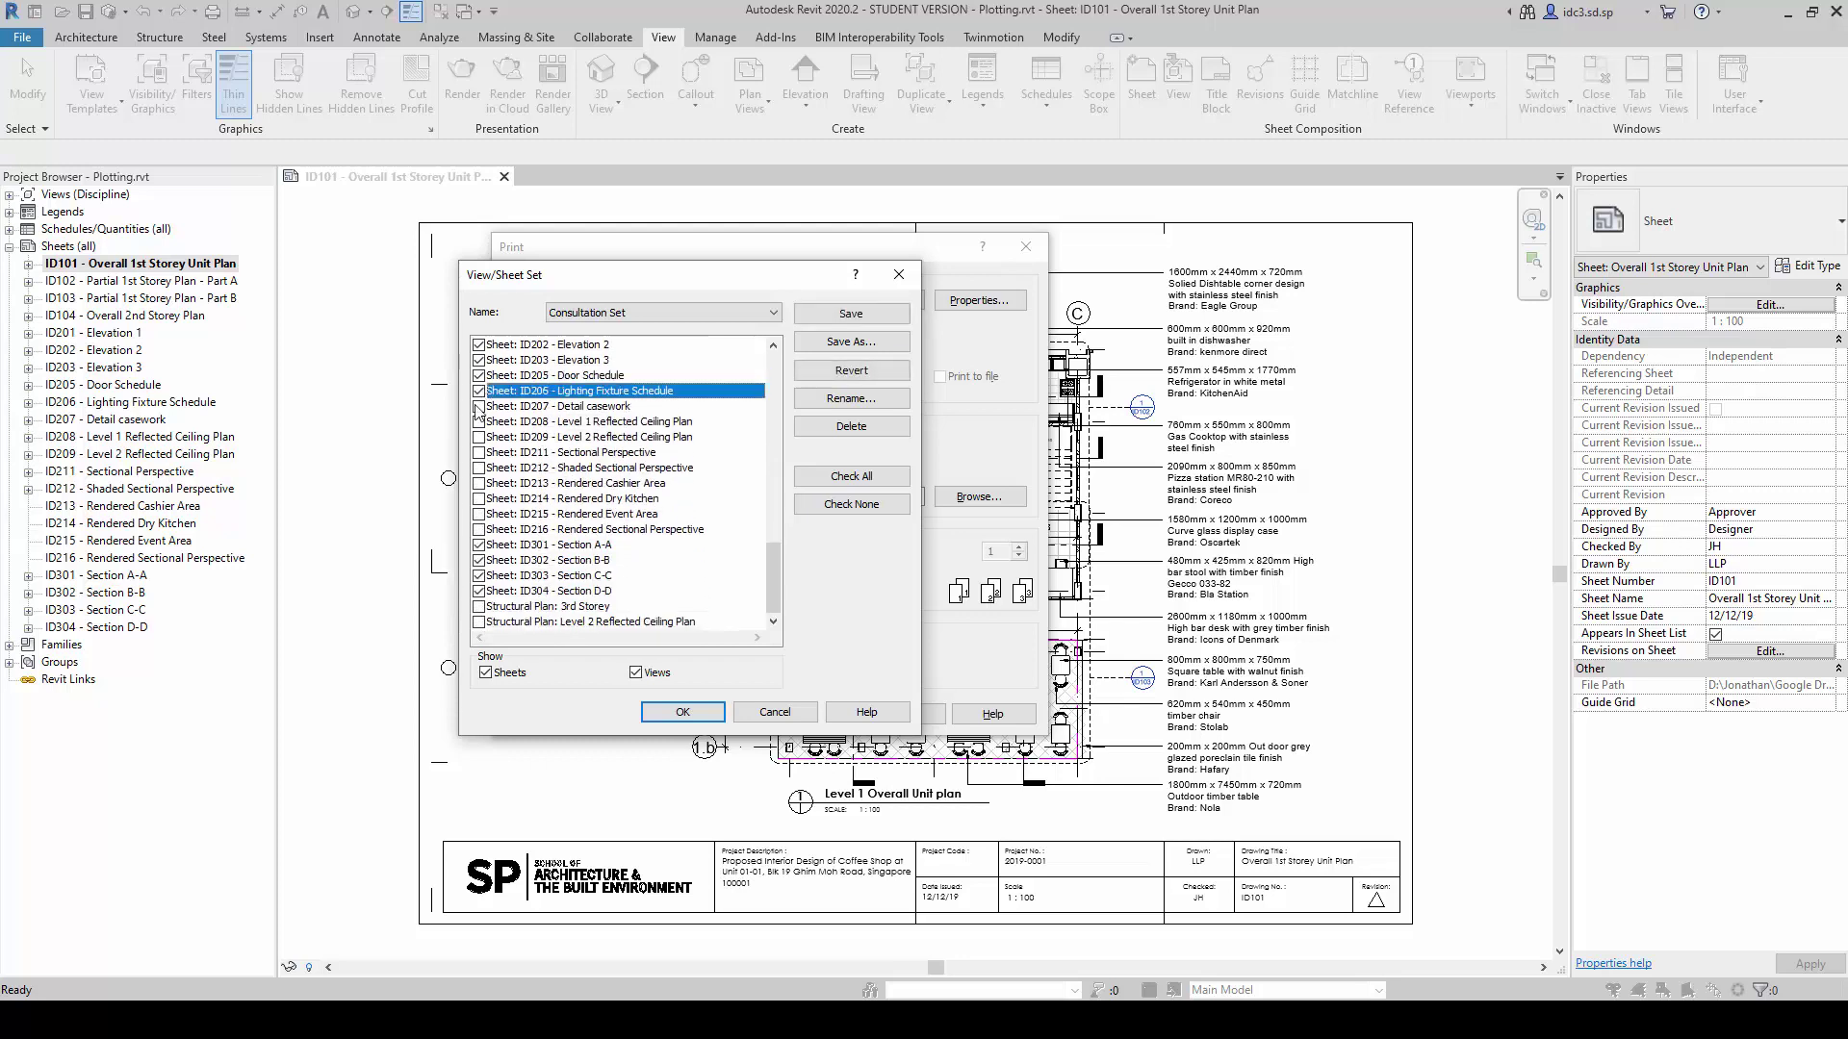
click(480, 406)
click(479, 421)
click(479, 437)
click(479, 453)
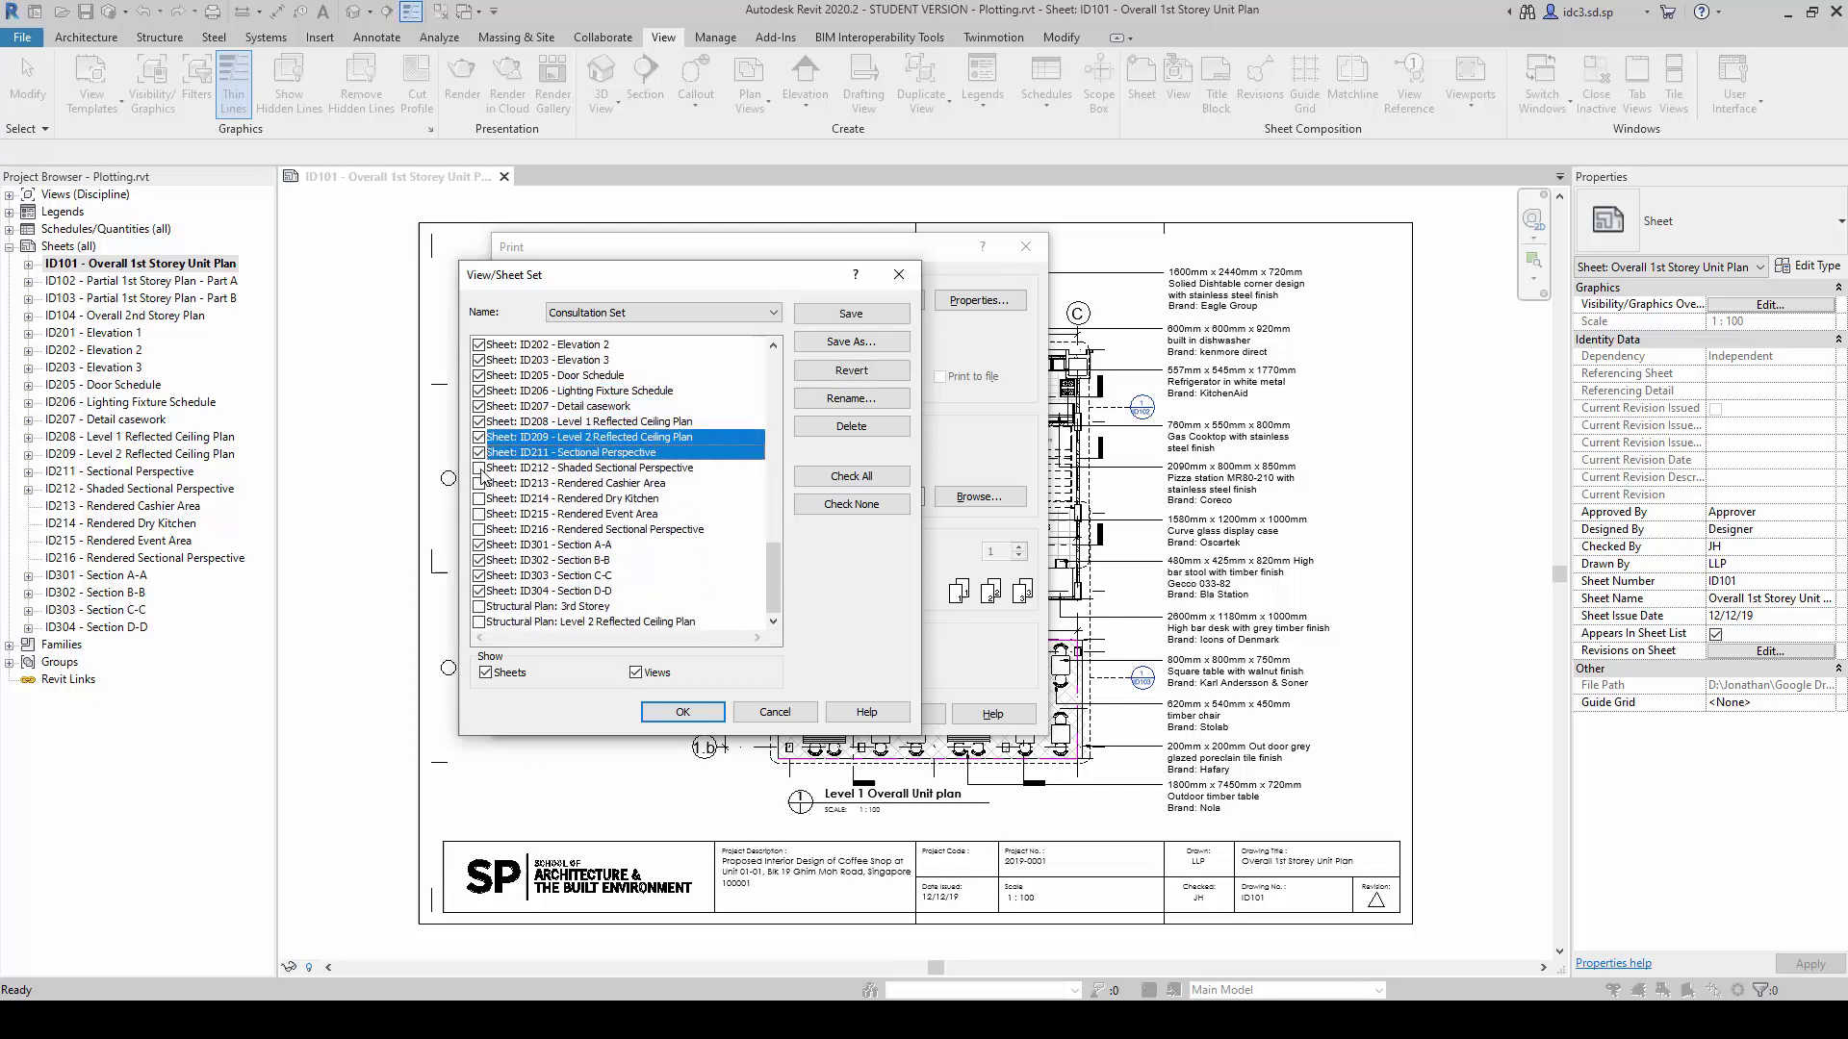
click(480, 468)
click(479, 483)
click(479, 498)
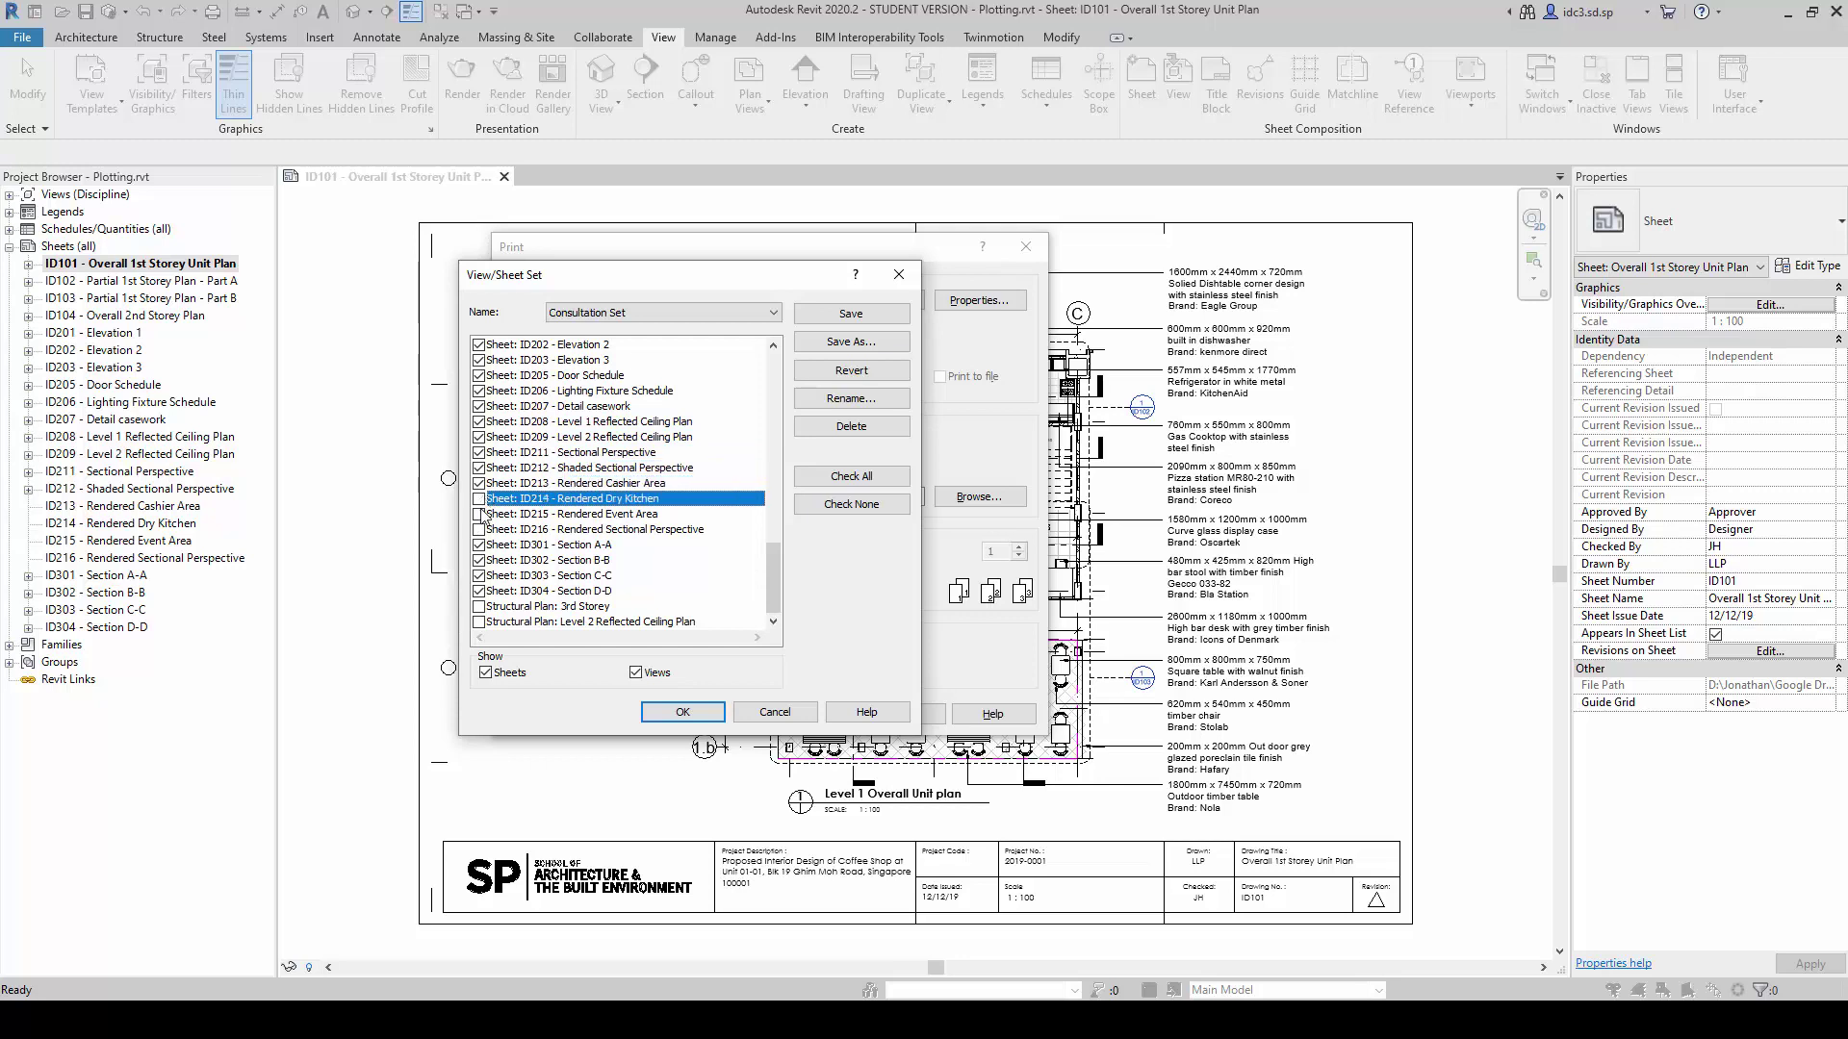
click(480, 514)
click(479, 529)
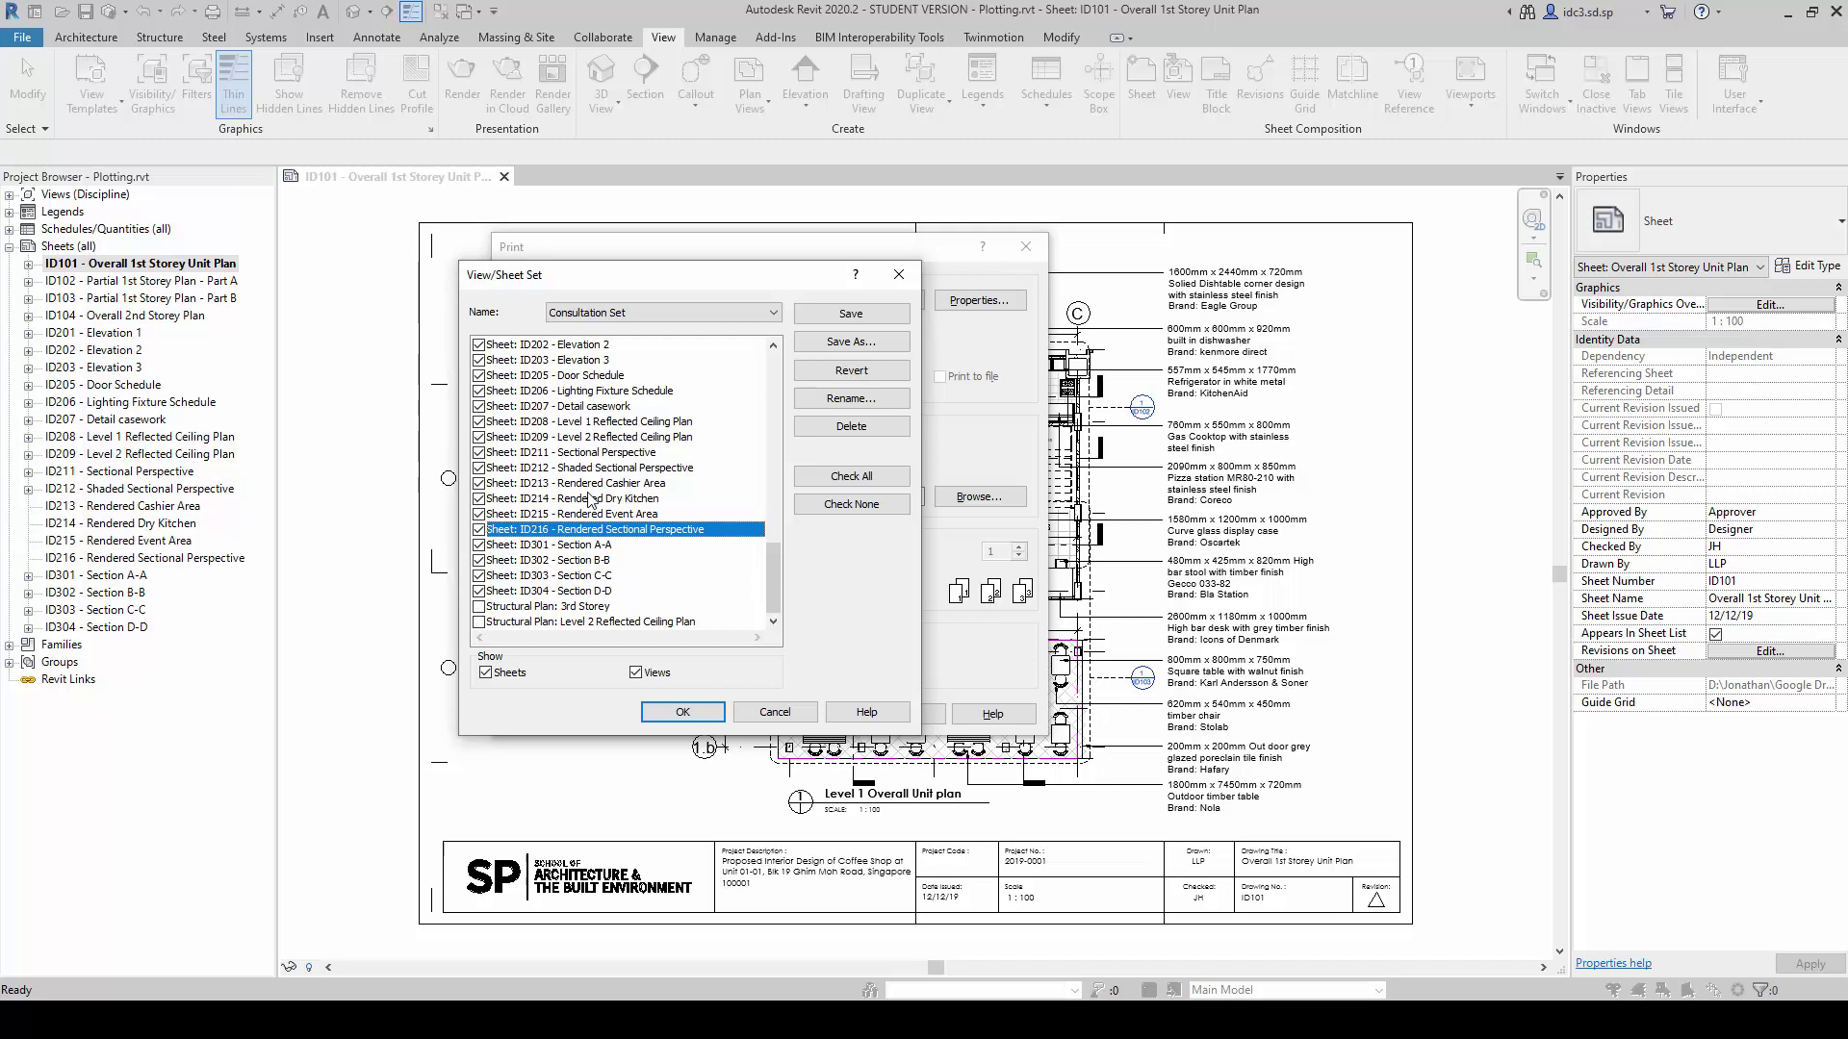
scroll(591, 466, up, 3)
scroll(532, 493, down, 3)
- Save the expanded sheet selection as a separate new set named Full Set
click(866, 345)
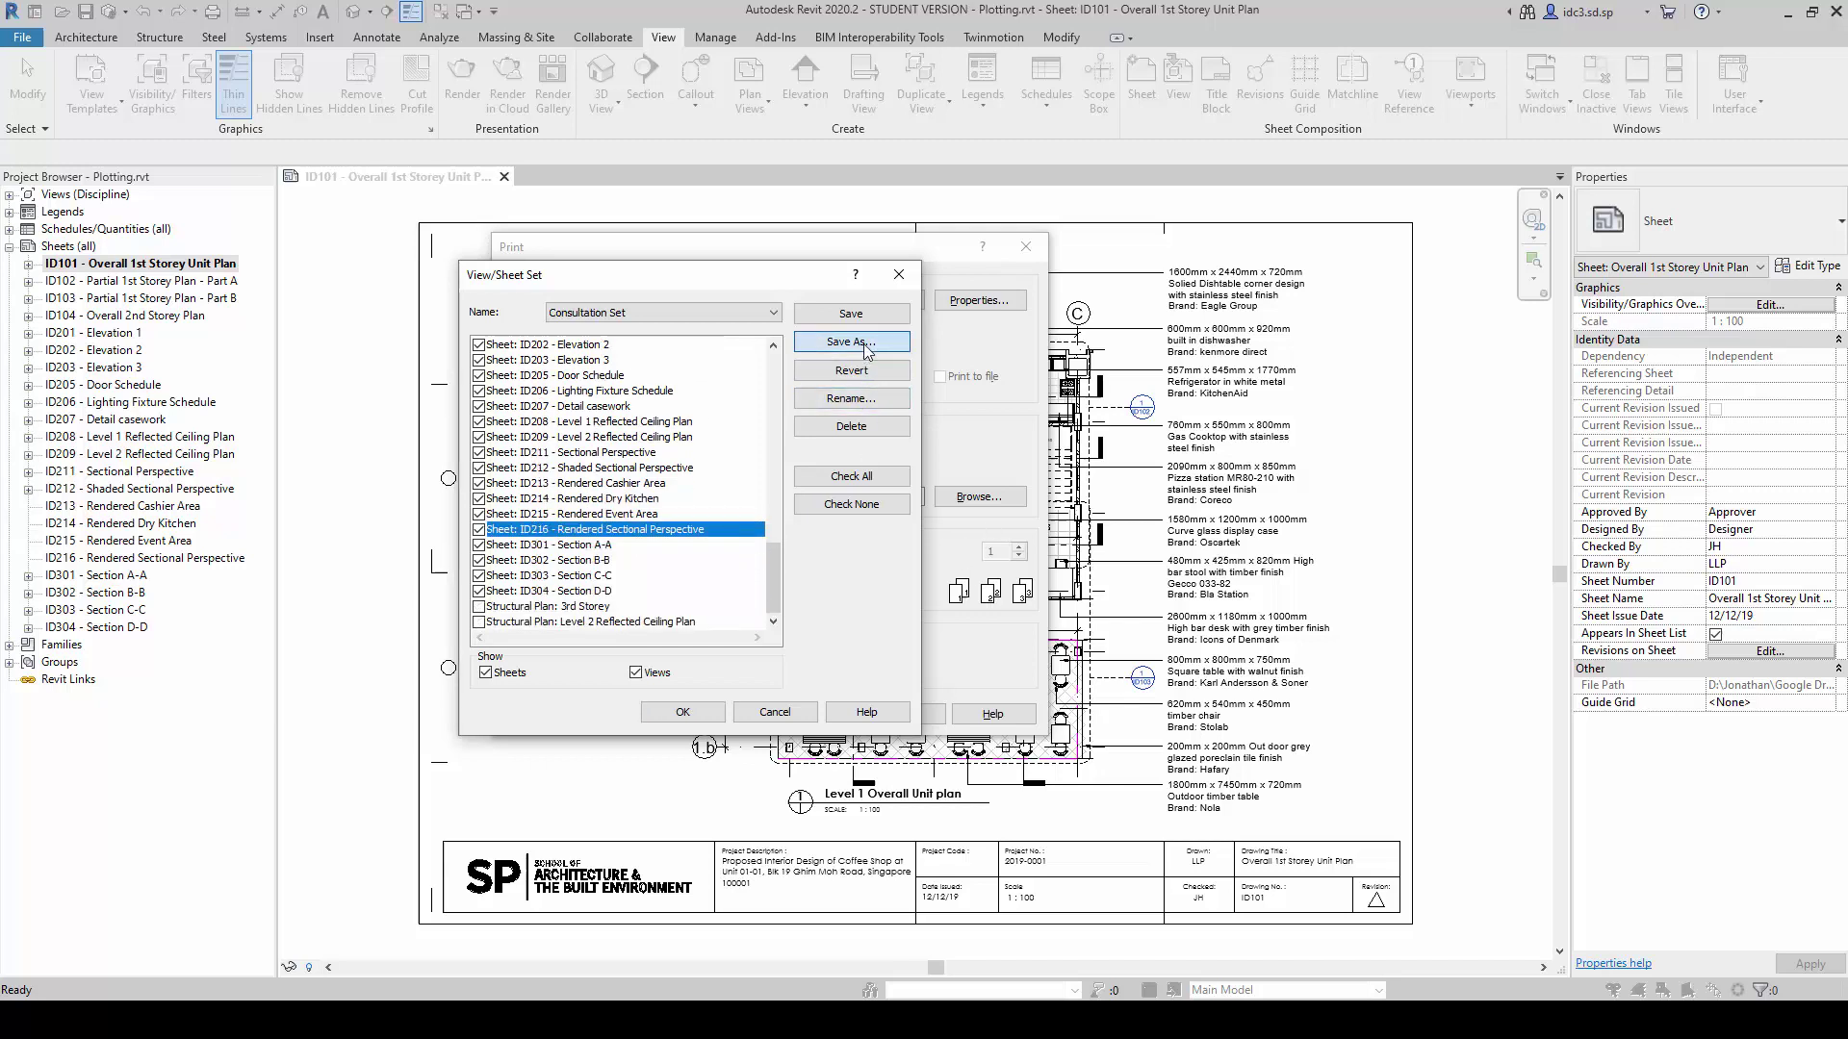
text(Full Set)
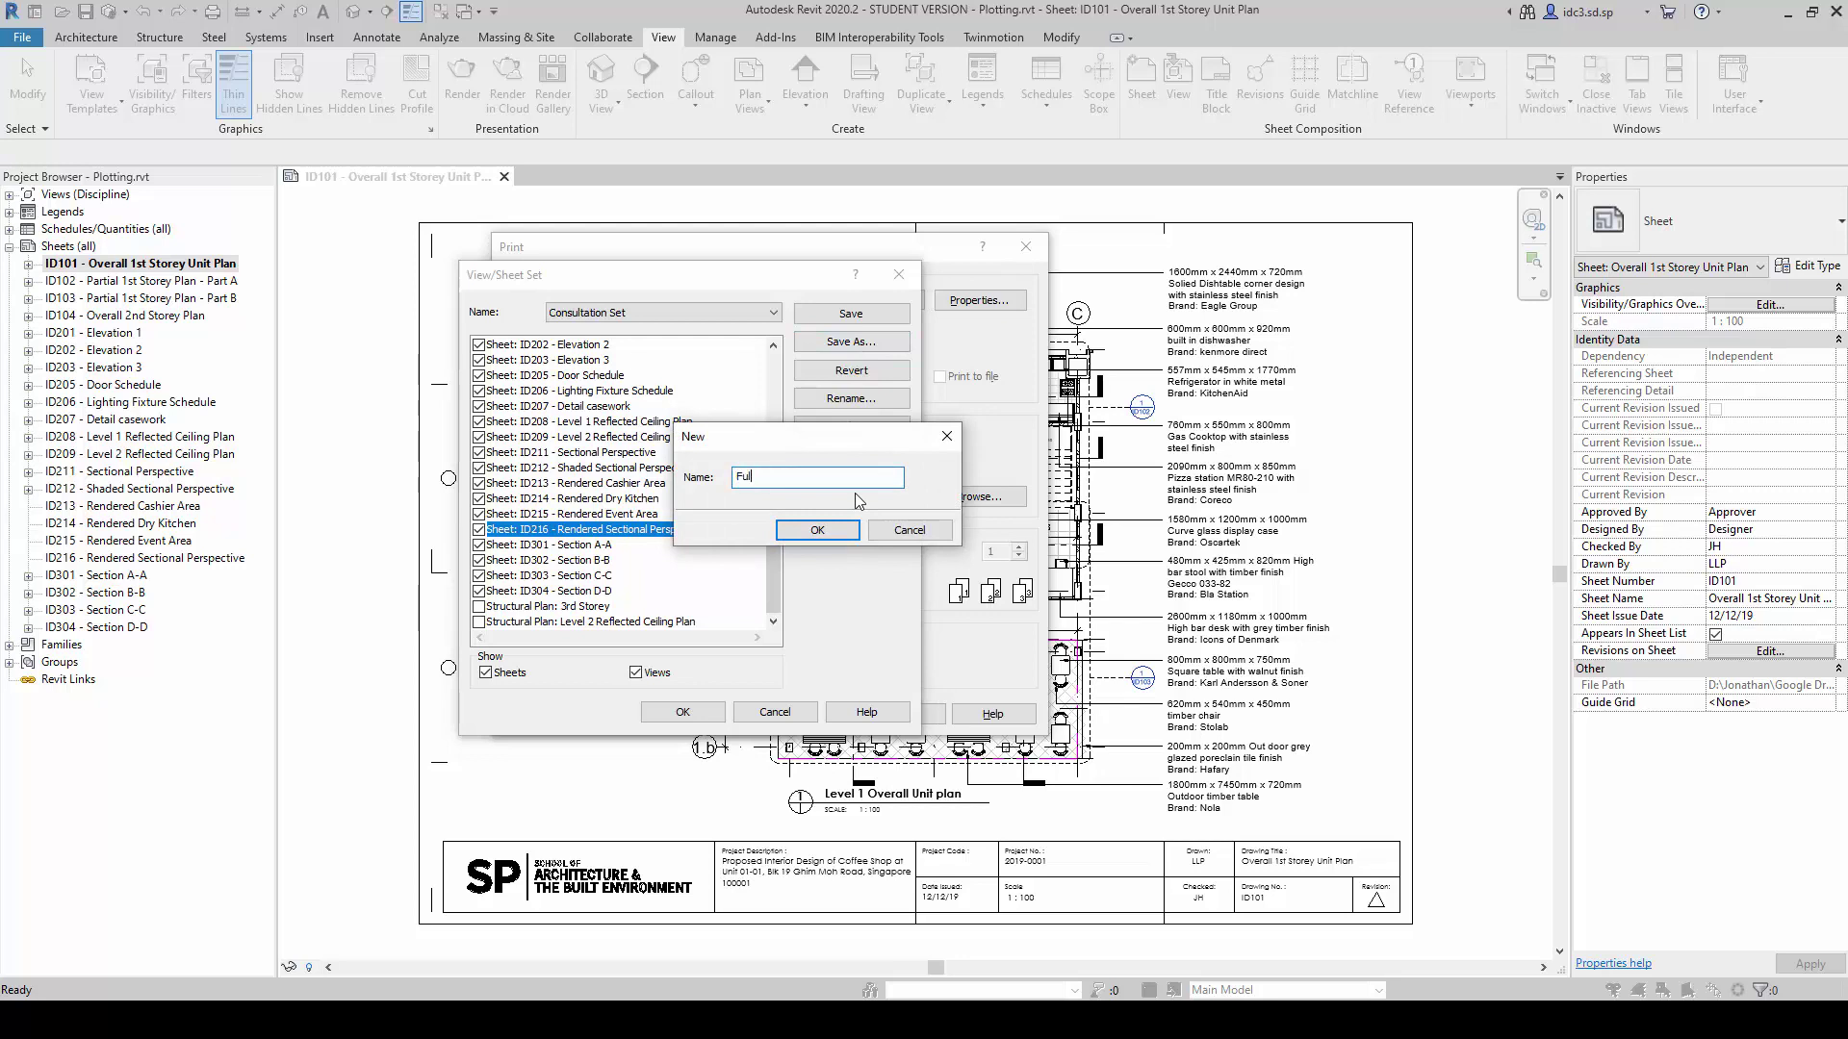
click(817, 531)
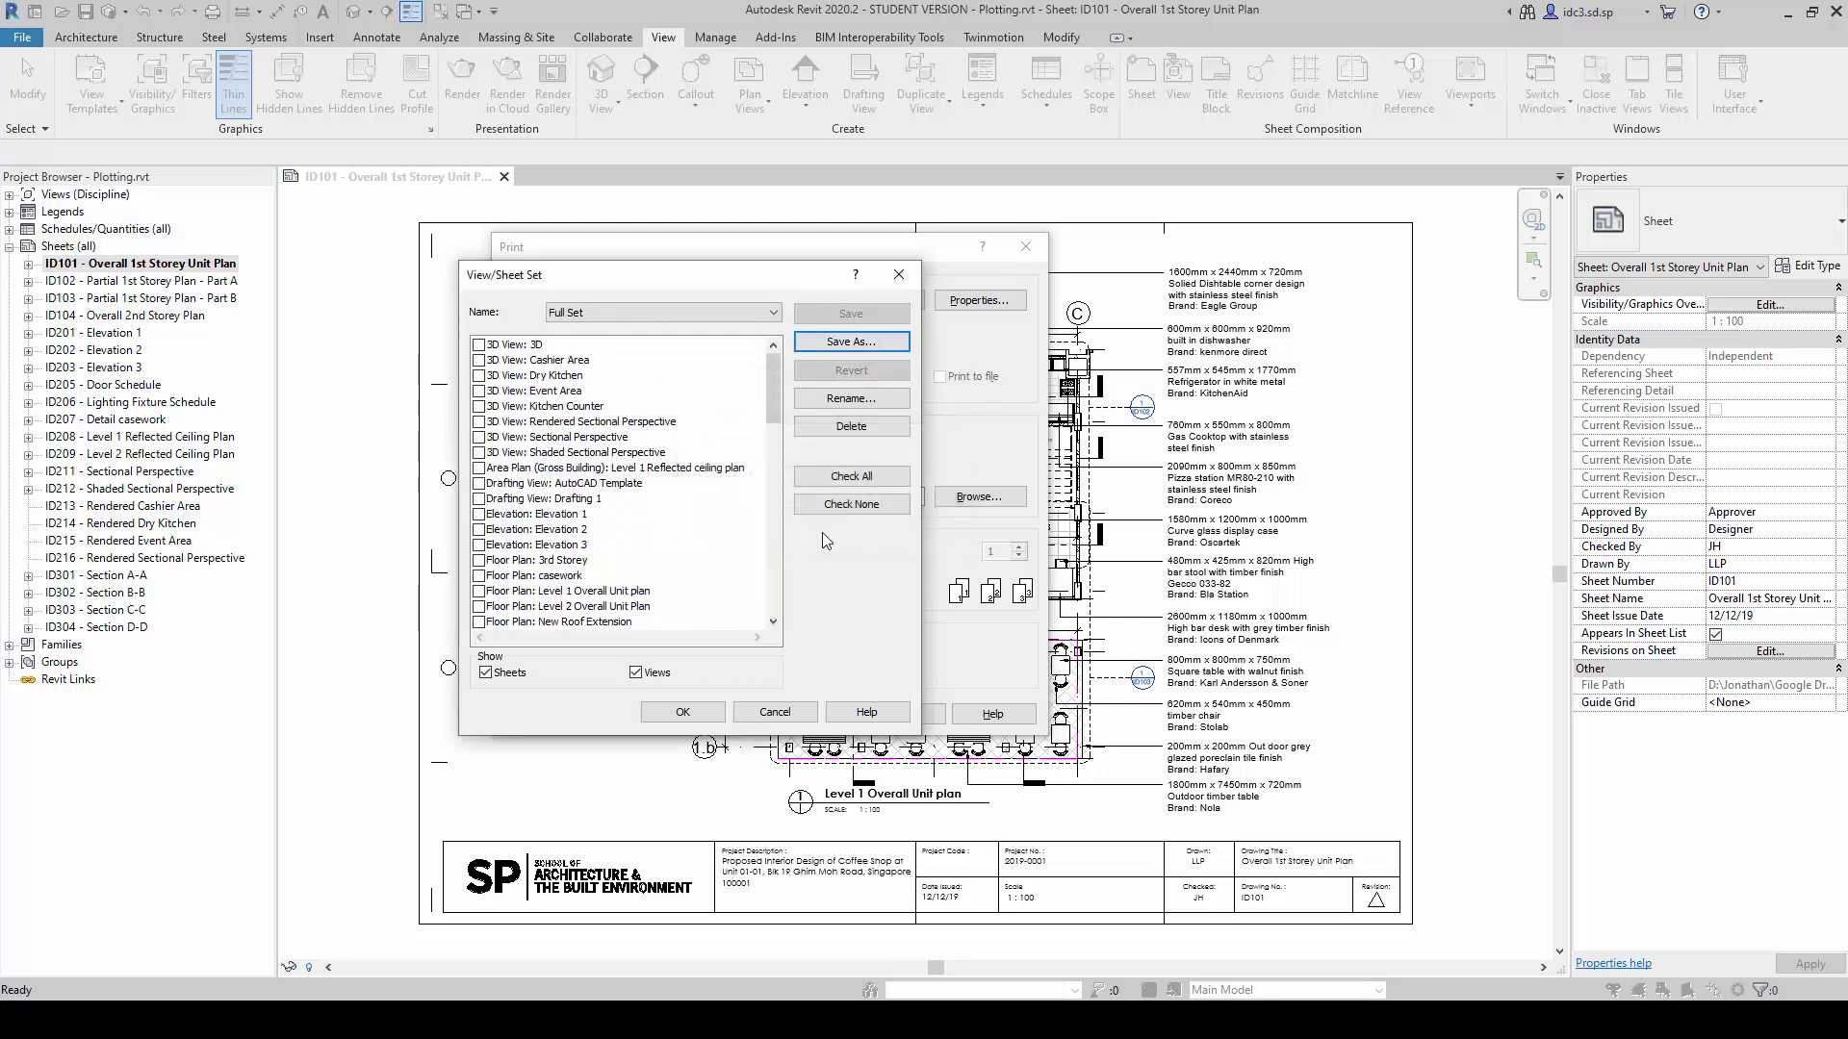
- Choose Consultation Set as the view/sheet set to print and confirm the selection
click(722, 311)
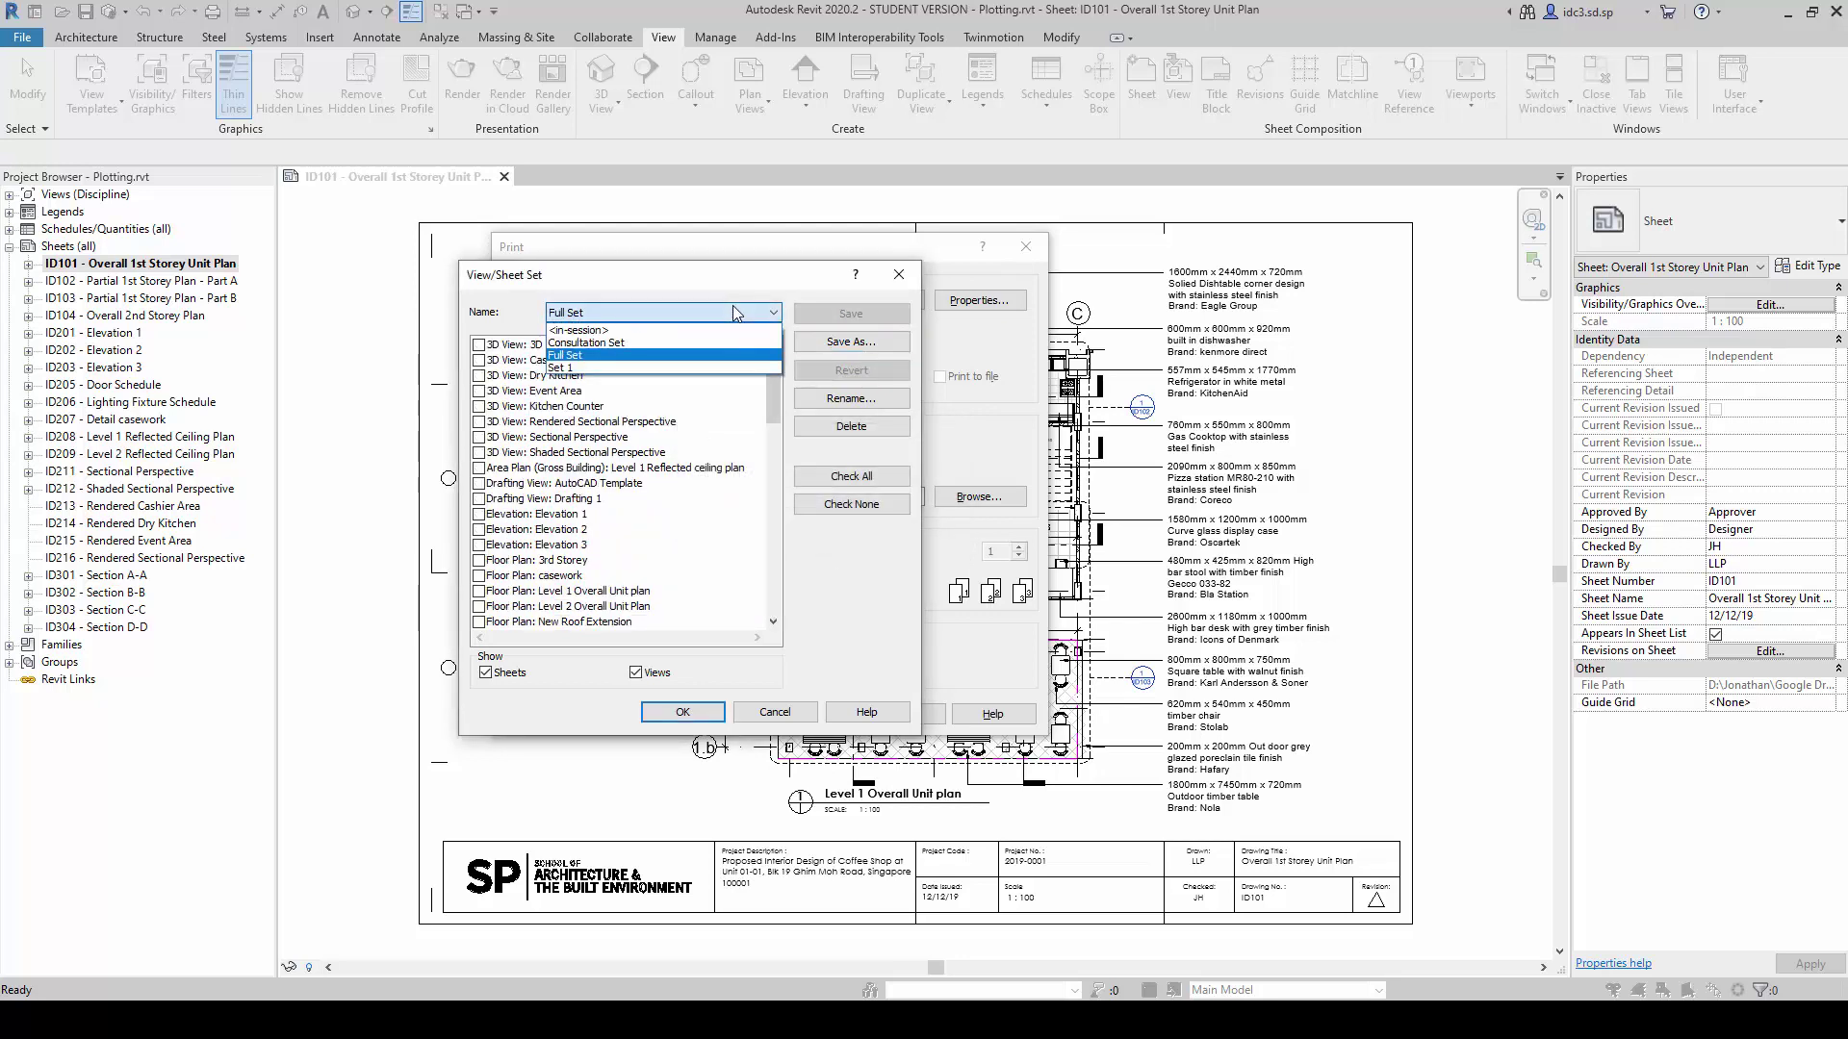
click(671, 345)
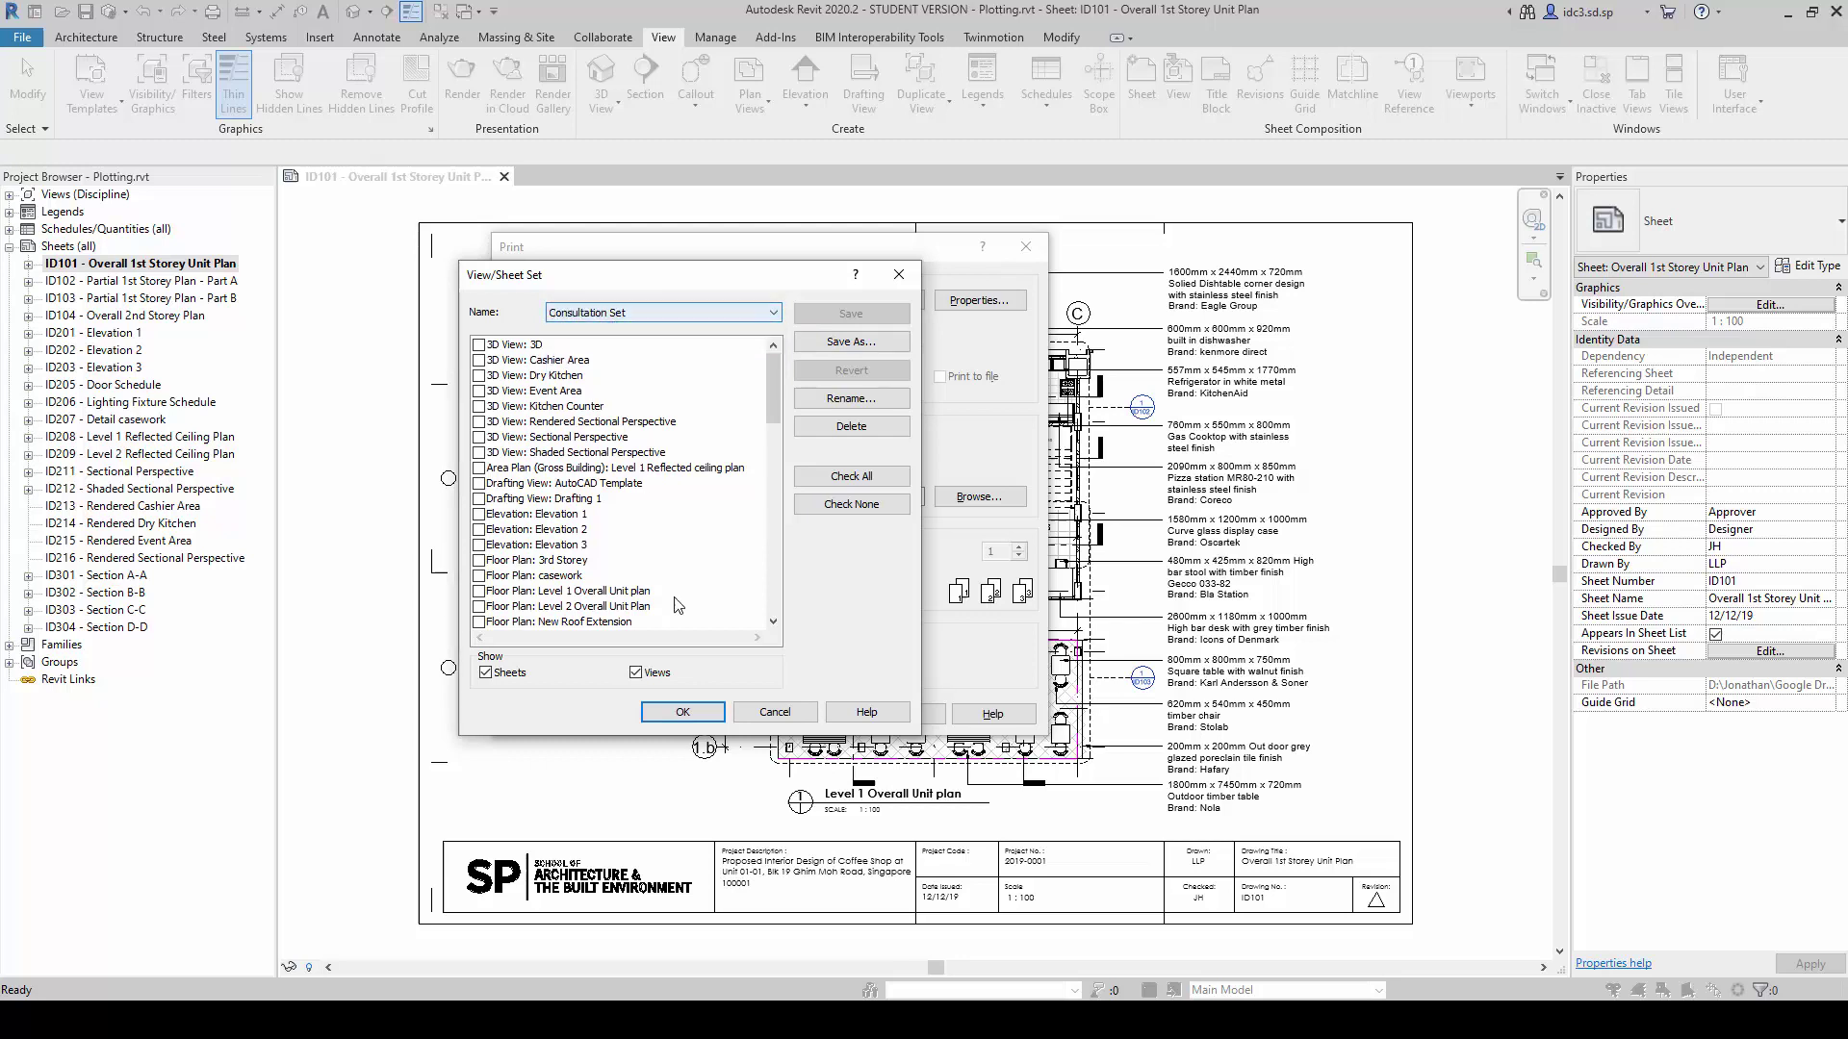
click(682, 712)
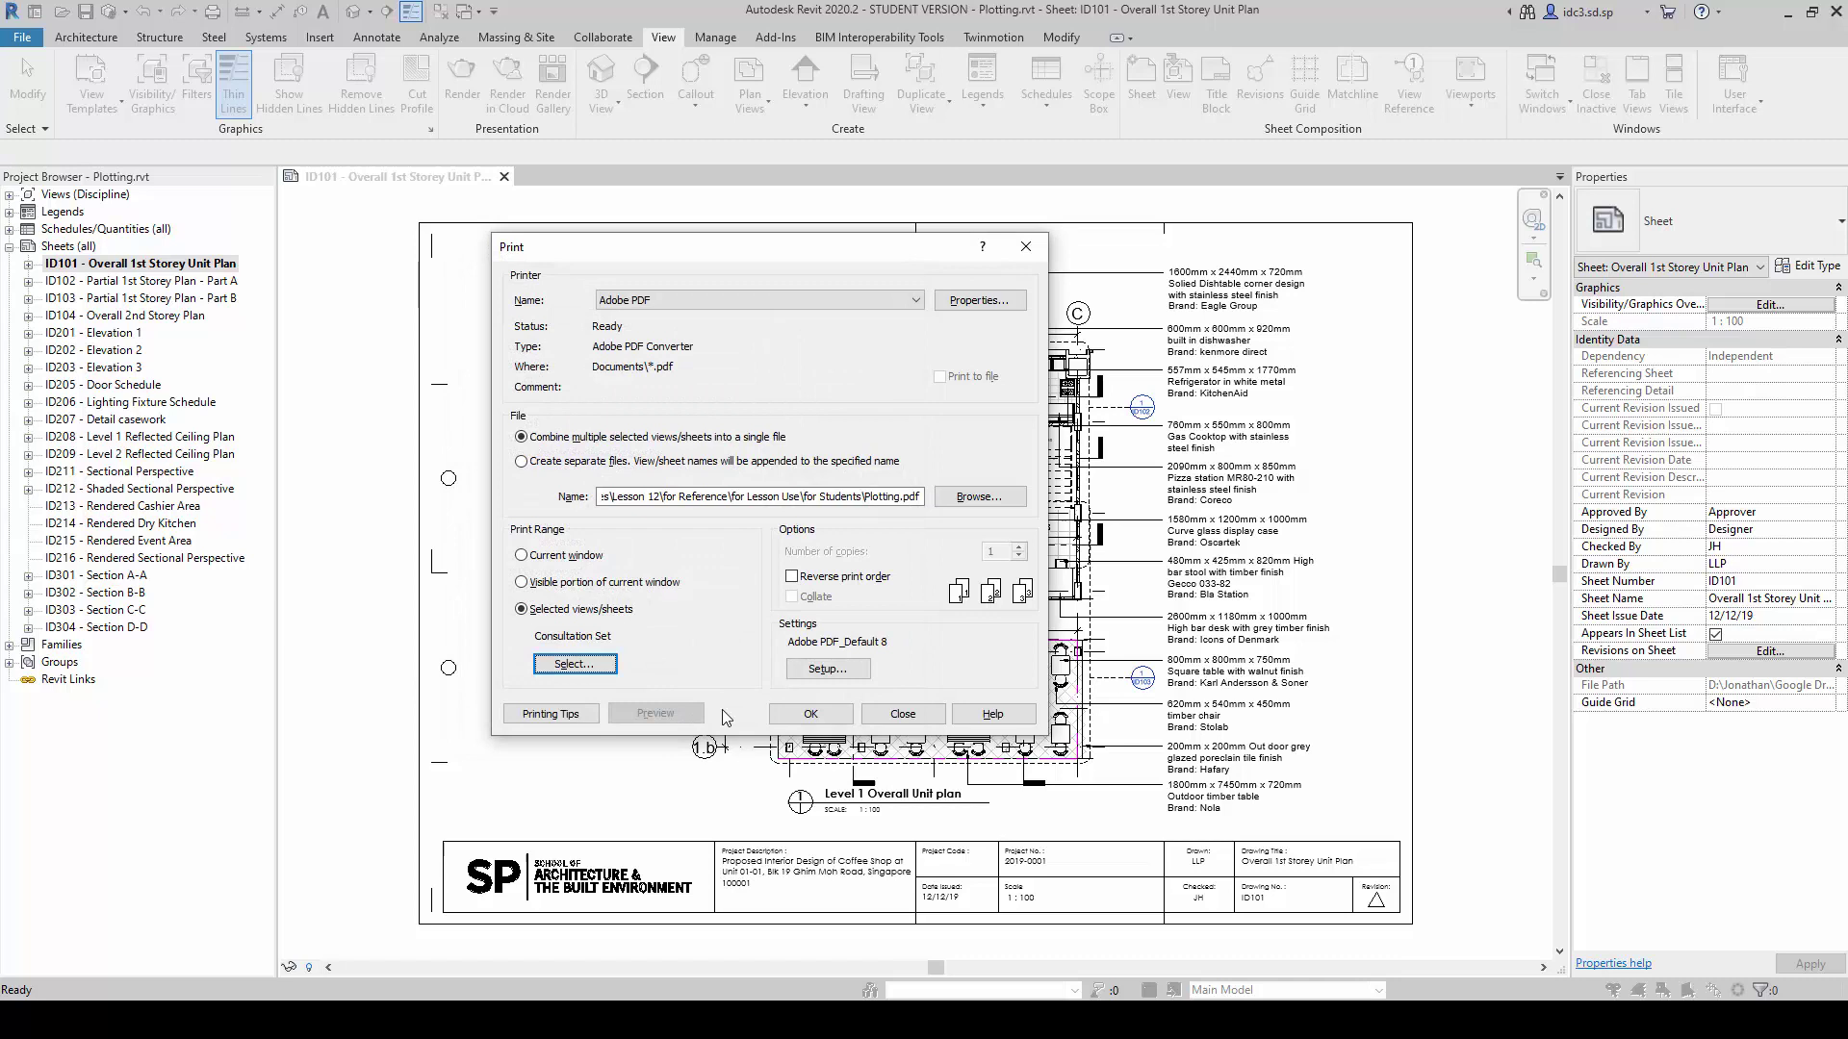
- Open the print setup and examine the paper size choices and the margin choices for the corner offset
drag(791, 252, 789, 227)
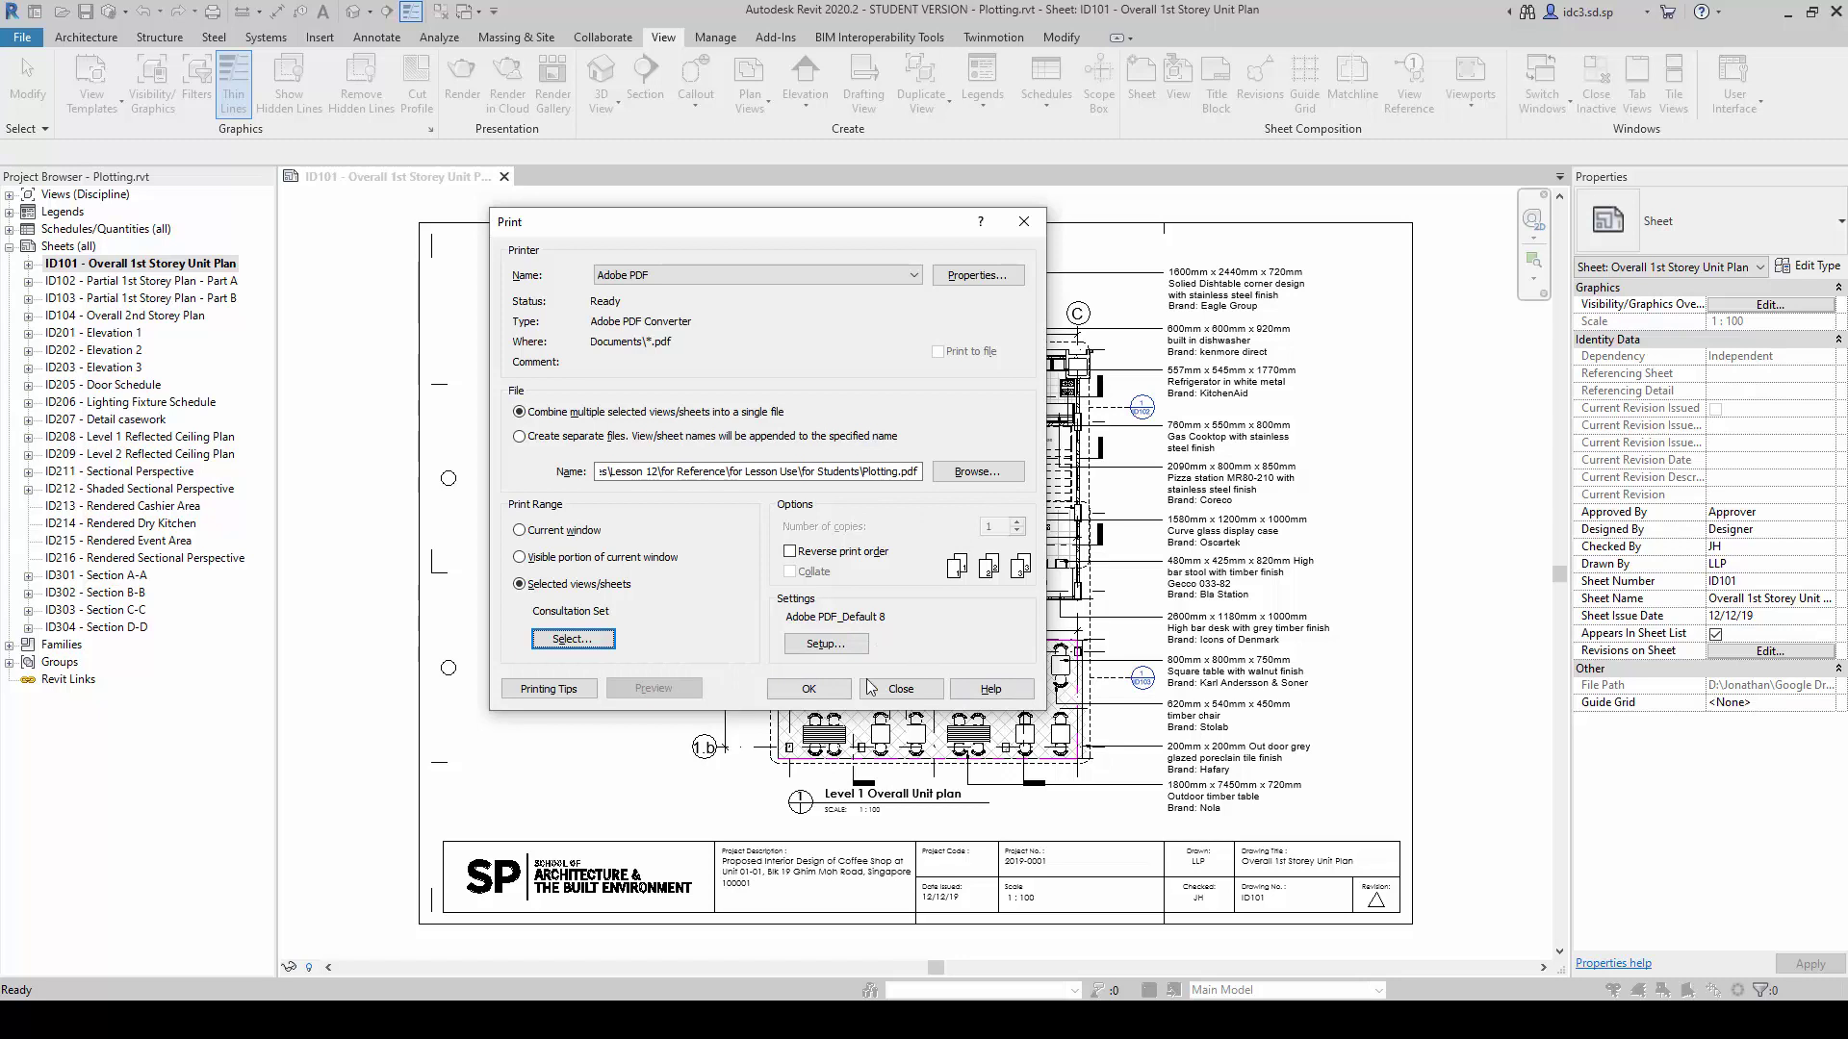
click(848, 648)
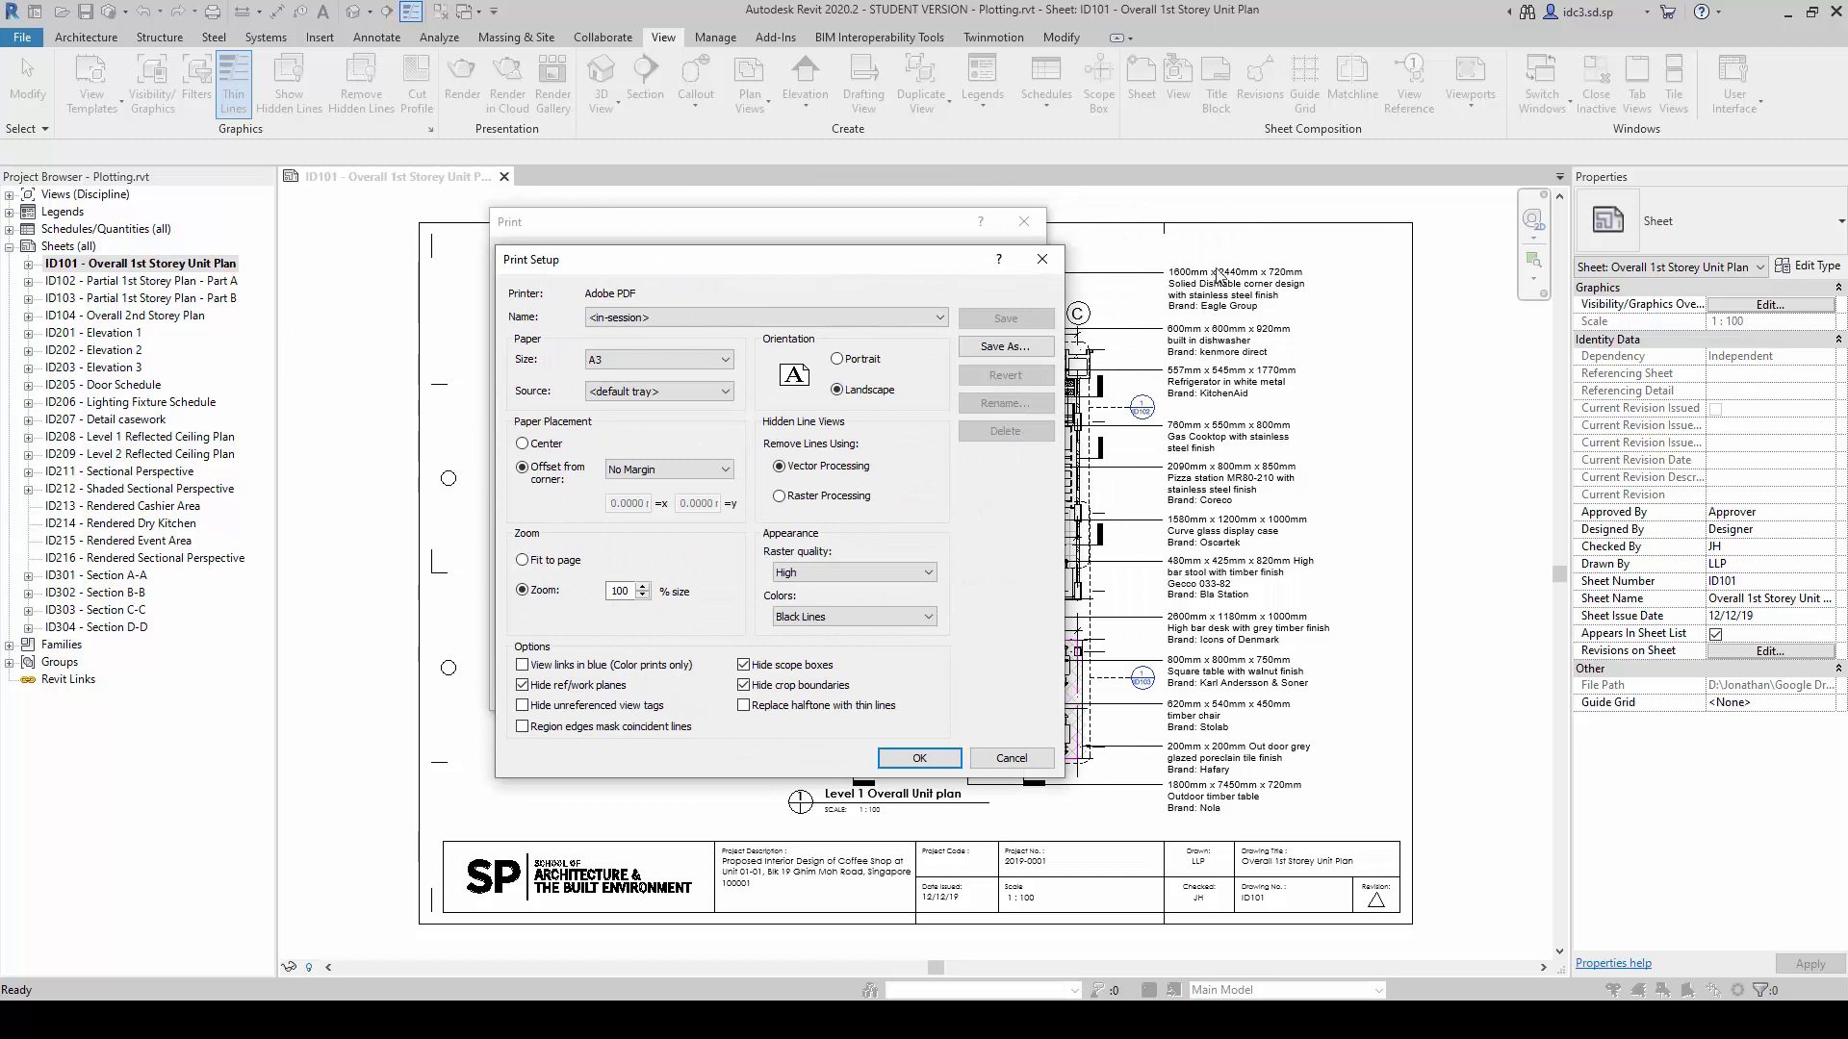
click(697, 369)
click(702, 366)
click(668, 472)
click(671, 473)
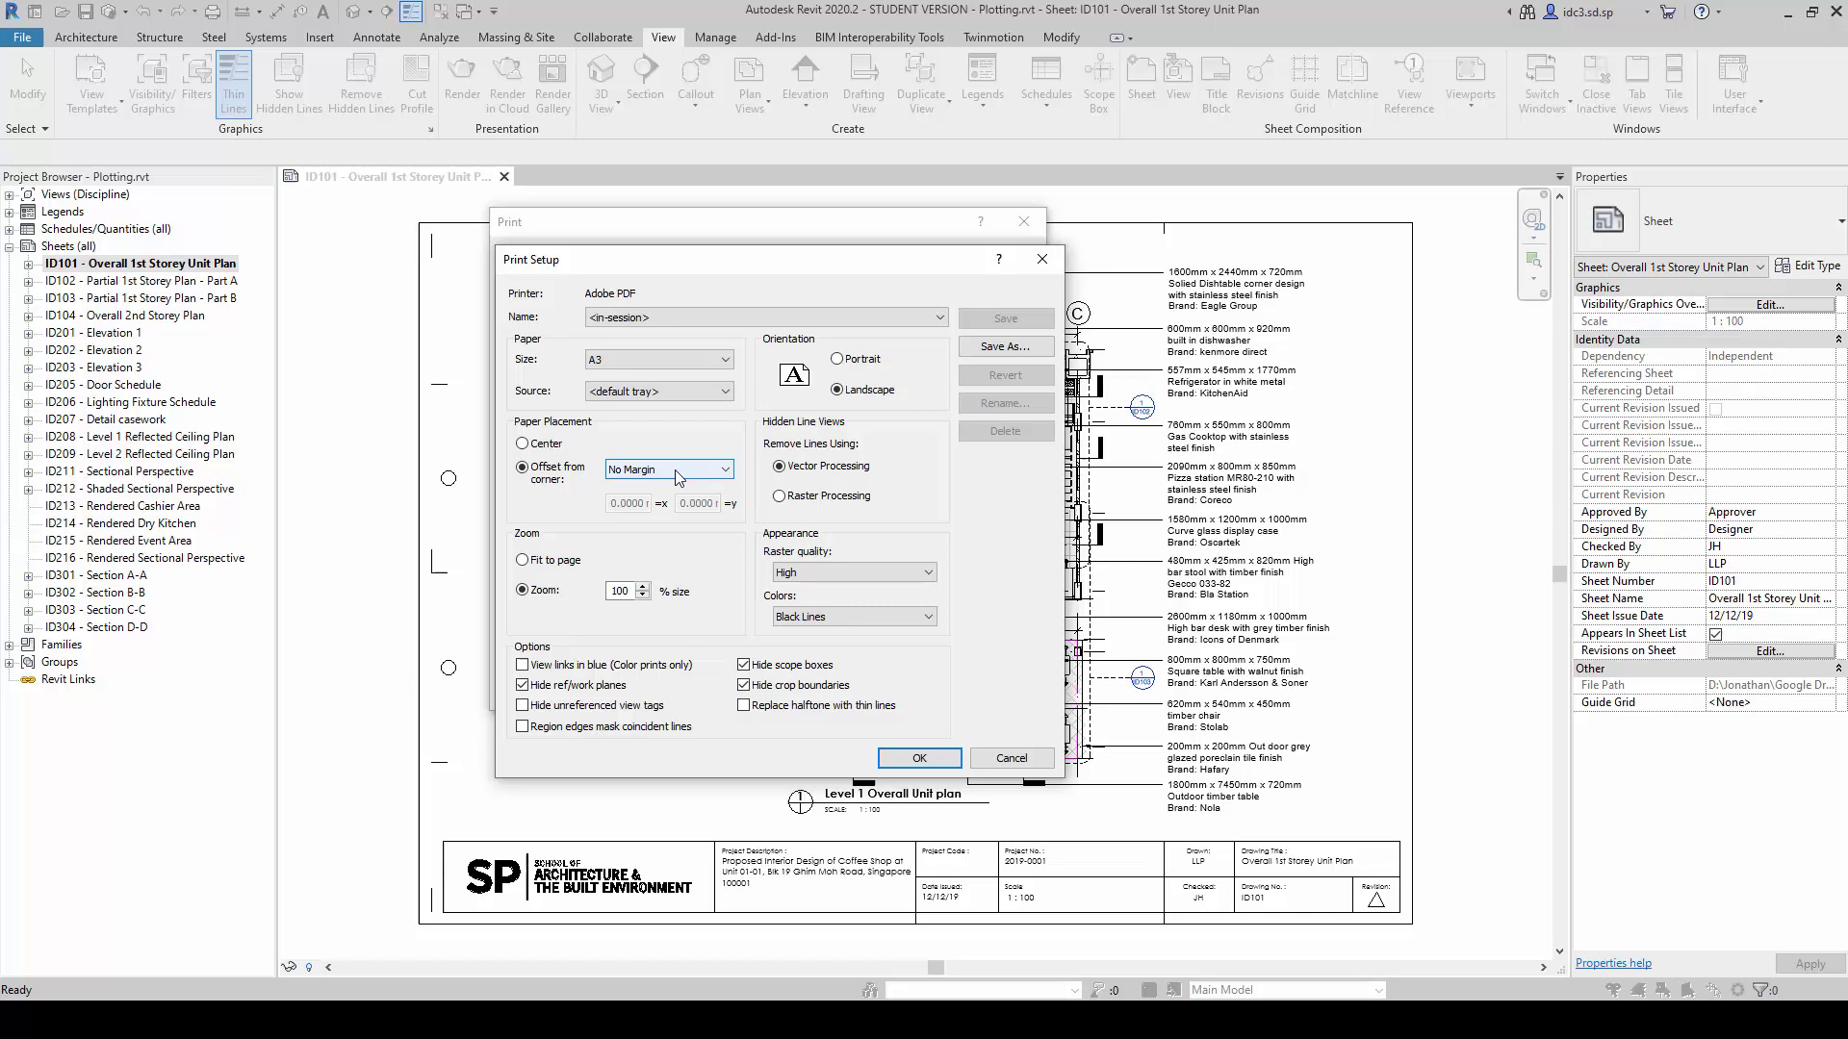
- Try the Fit to page scaling, and switch back to Zoom at 100% size
click(566, 561)
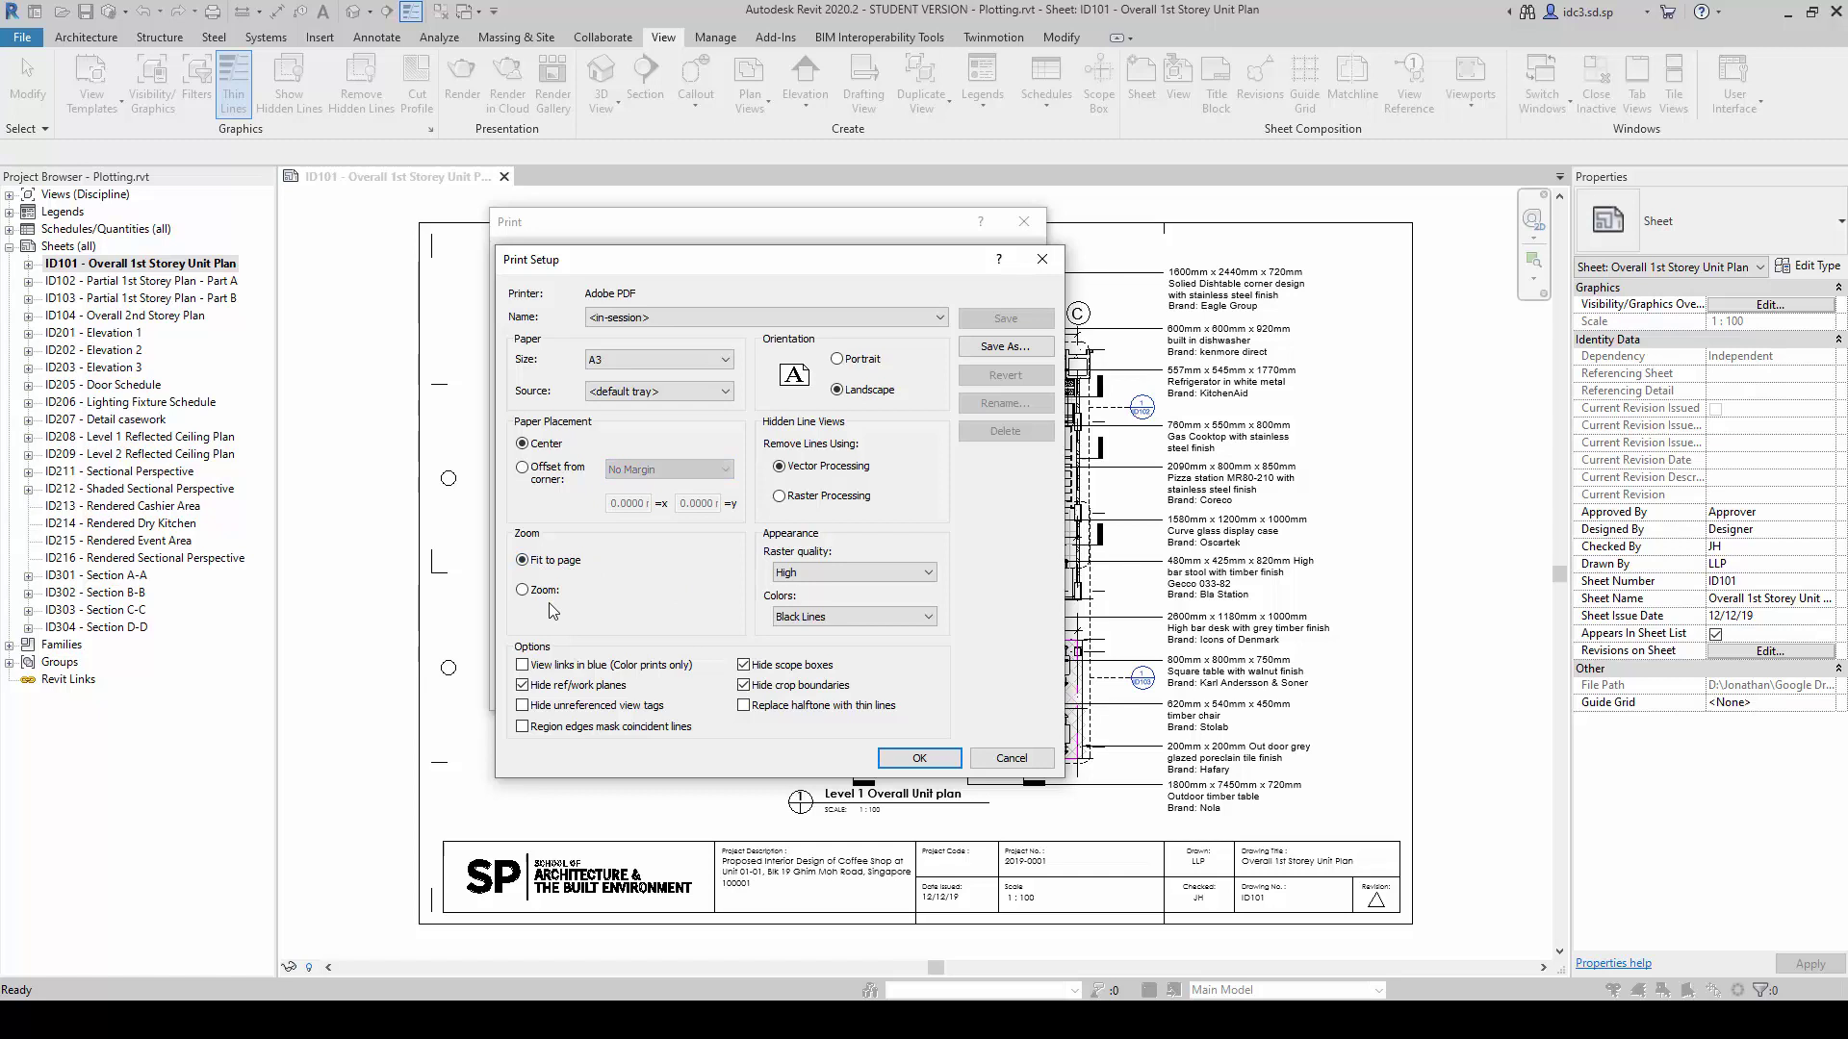
click(544, 592)
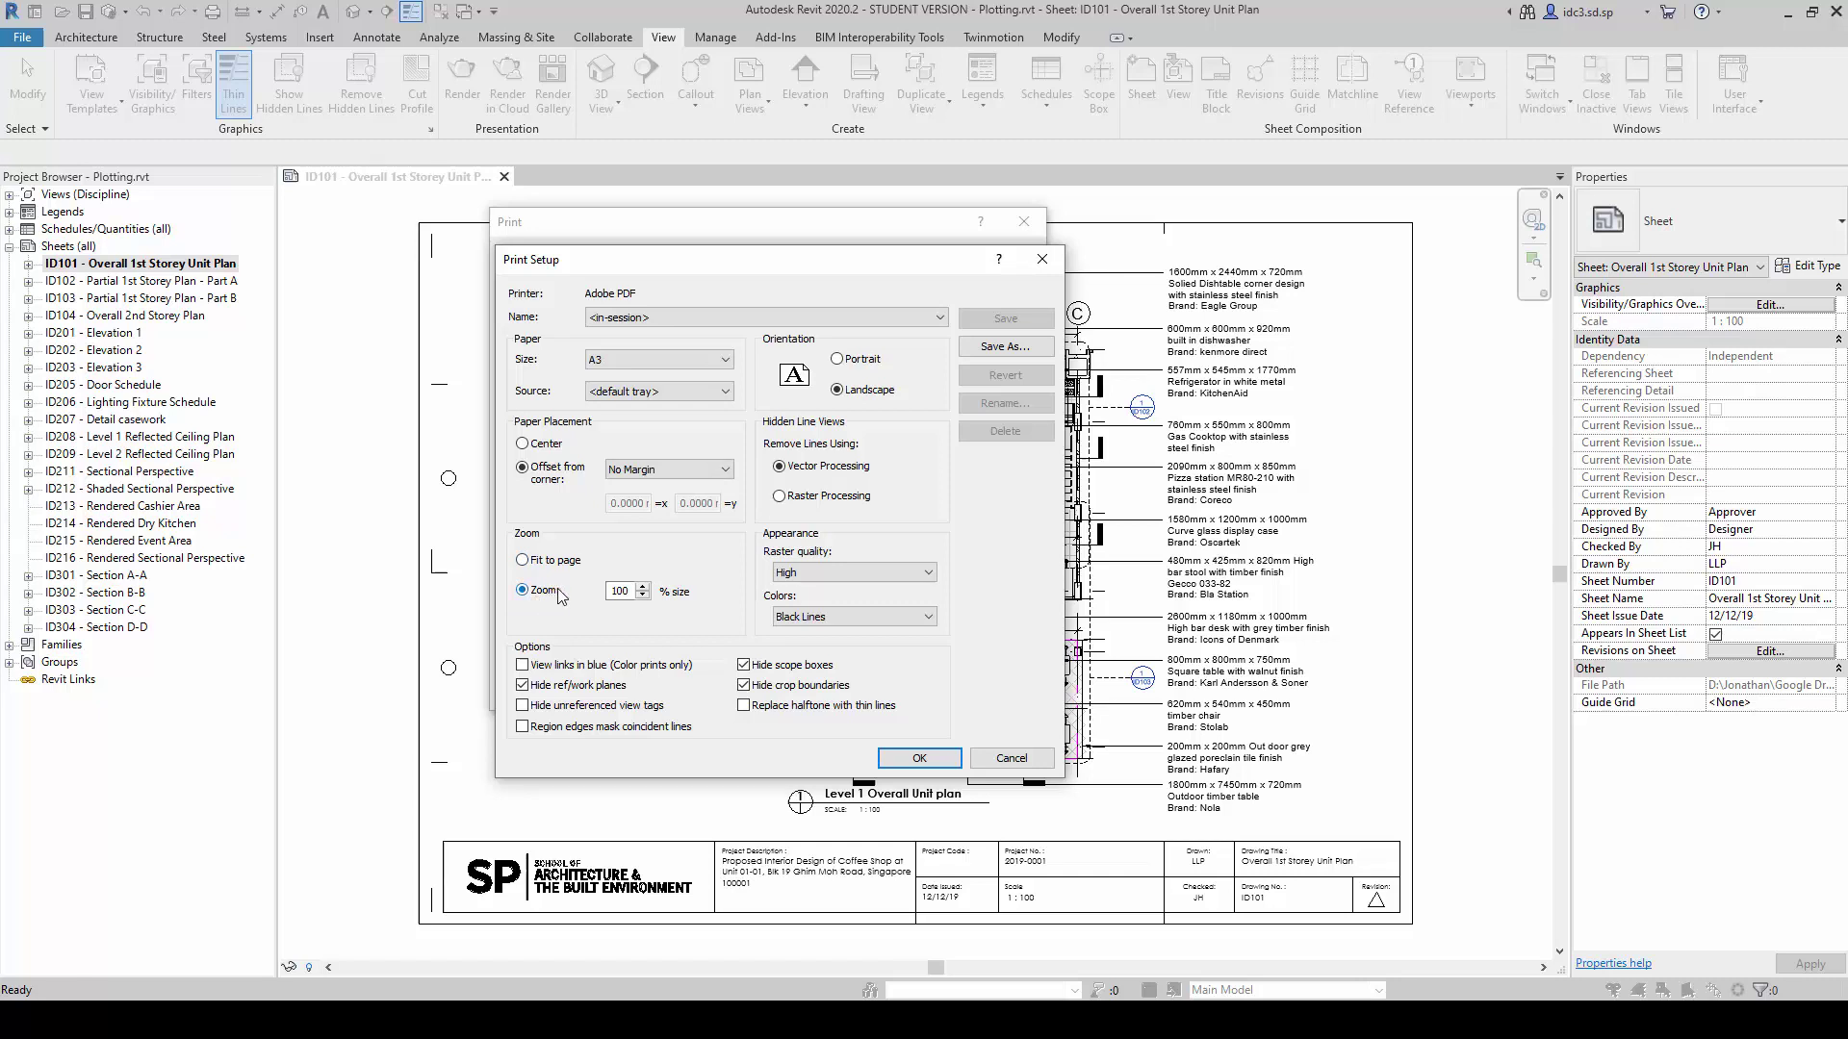
click(630, 590)
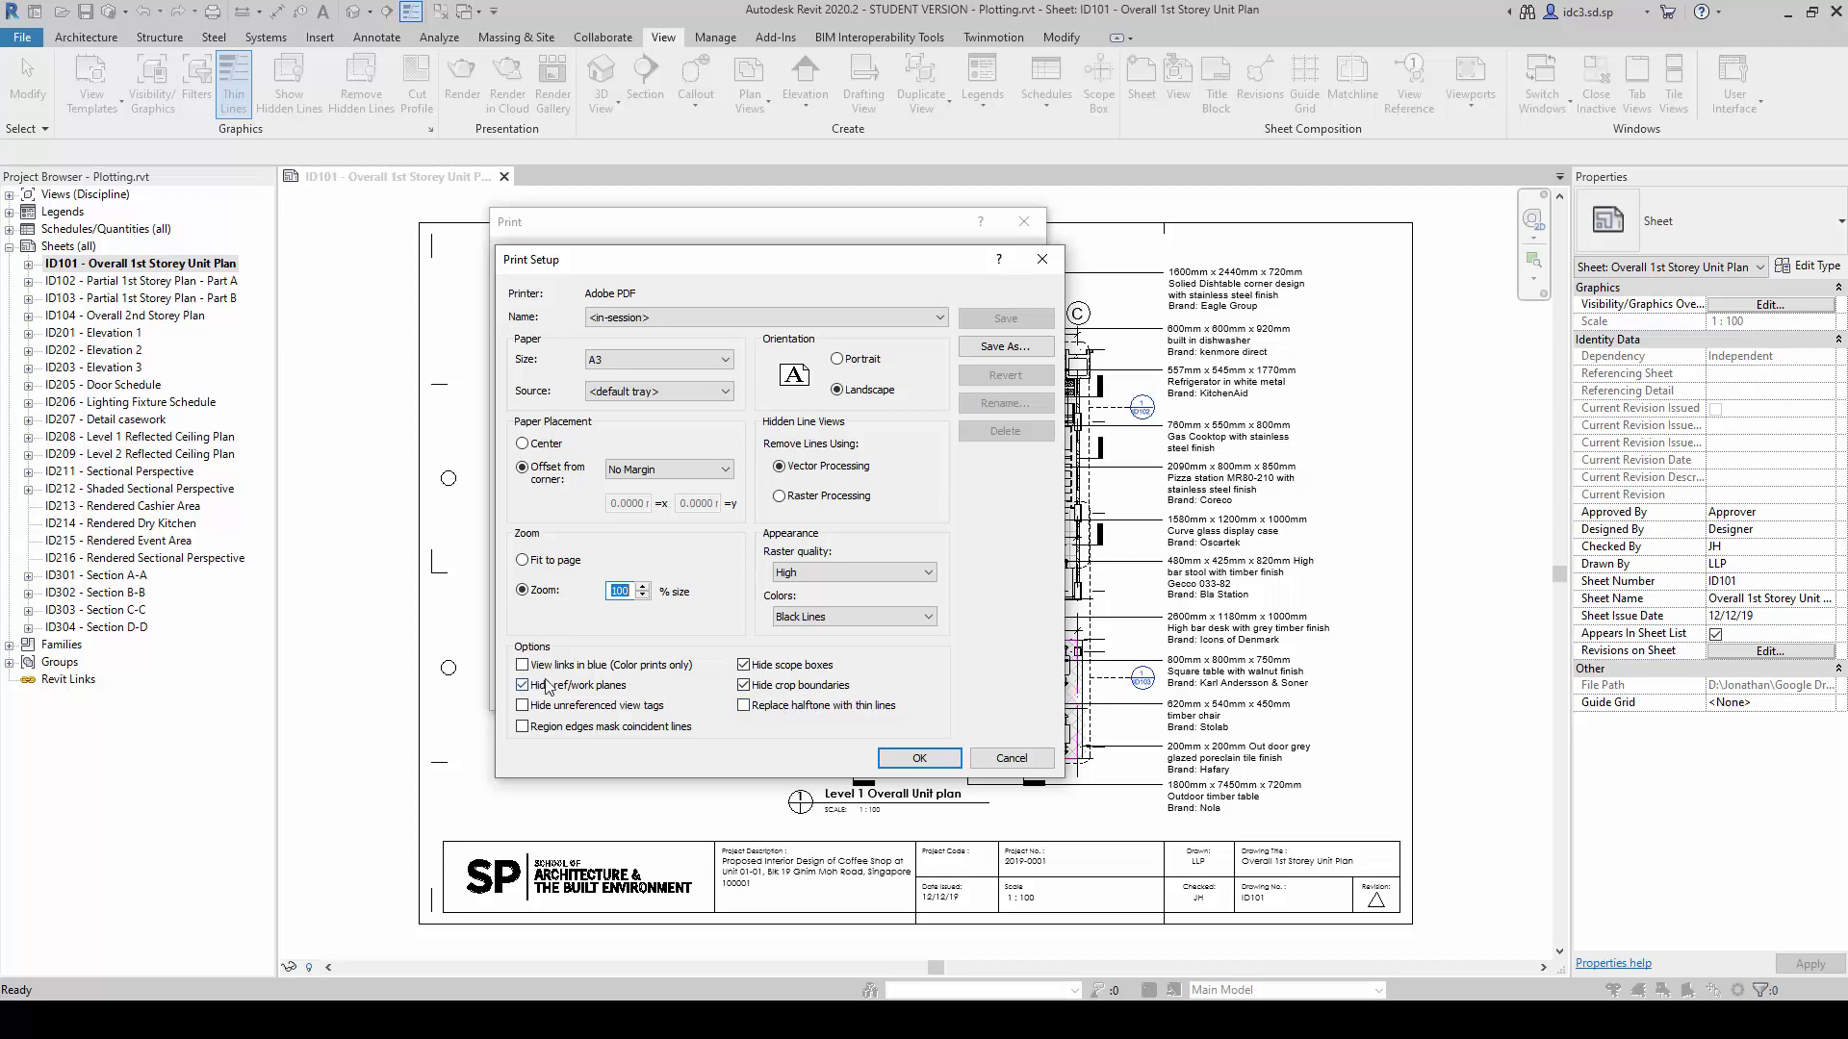
- Move the Print and Print Setup dialogs clear of the floor plan, and reopen the print setup
key(Tab)
drag(786, 263, 1052, 306)
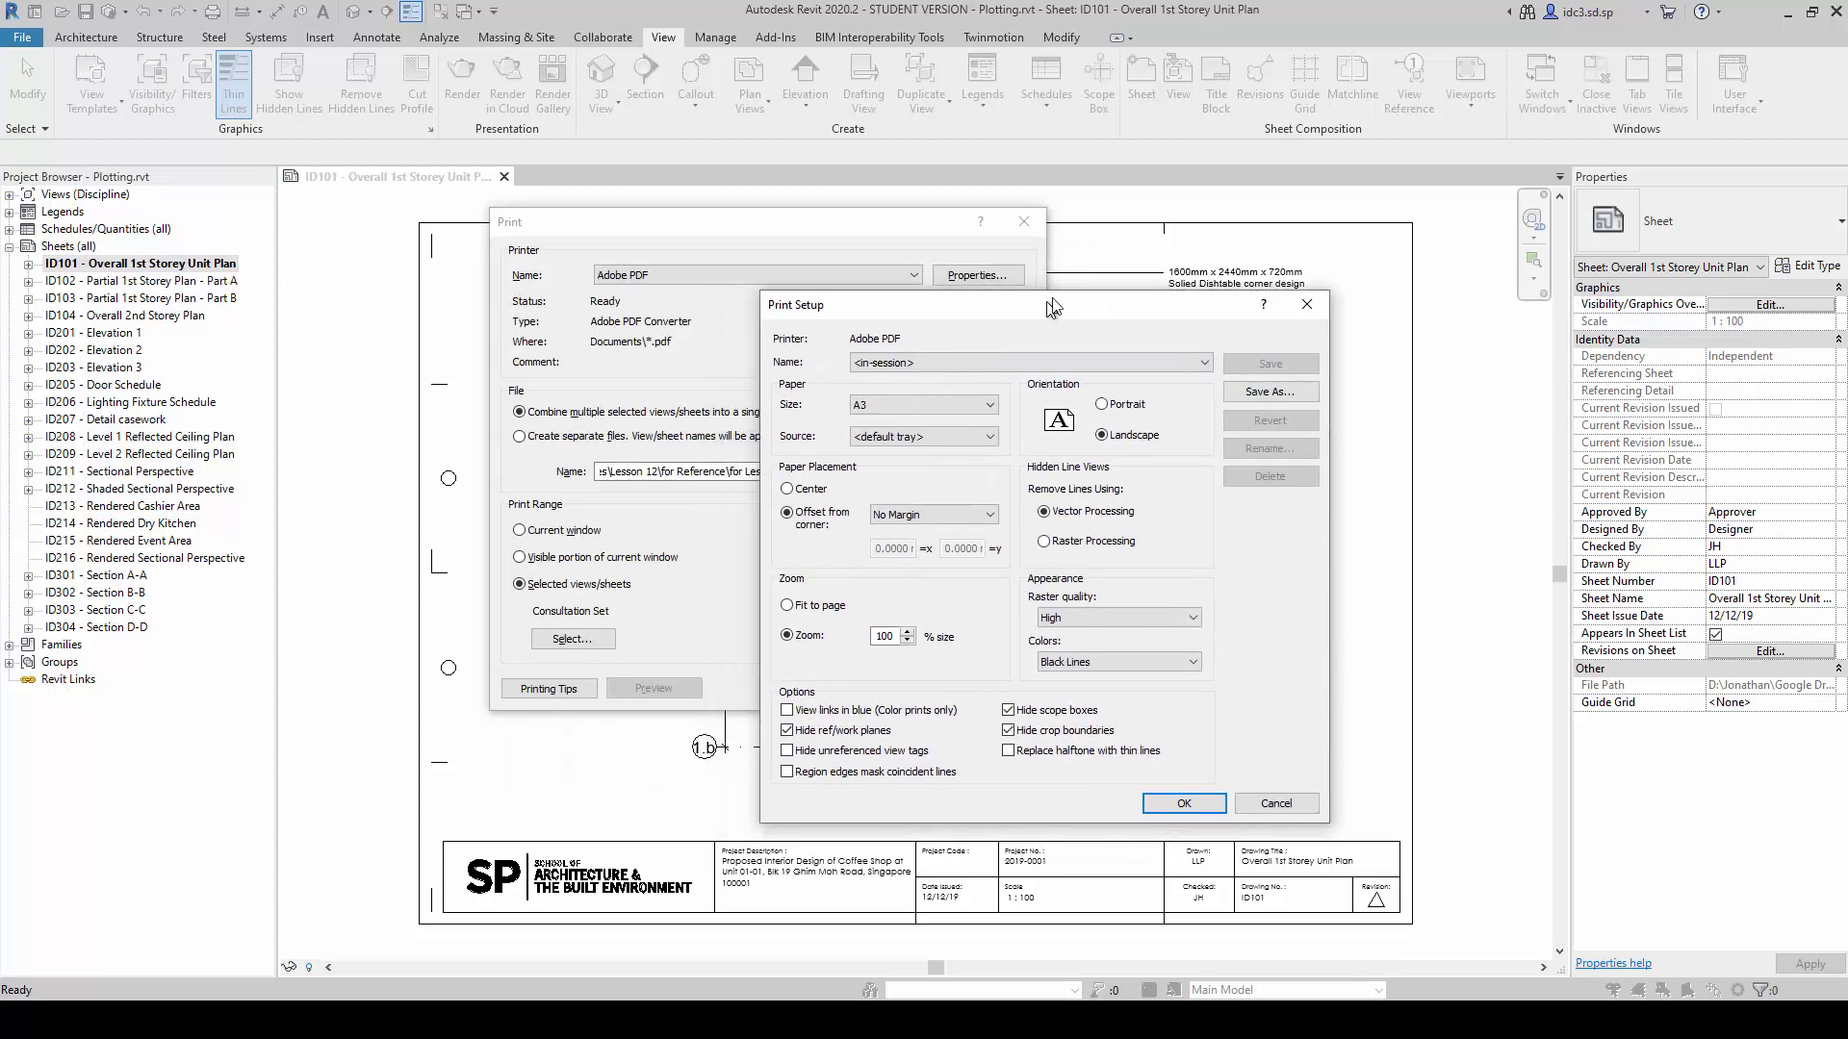
key(Return)
drag(792, 221, 372, 243)
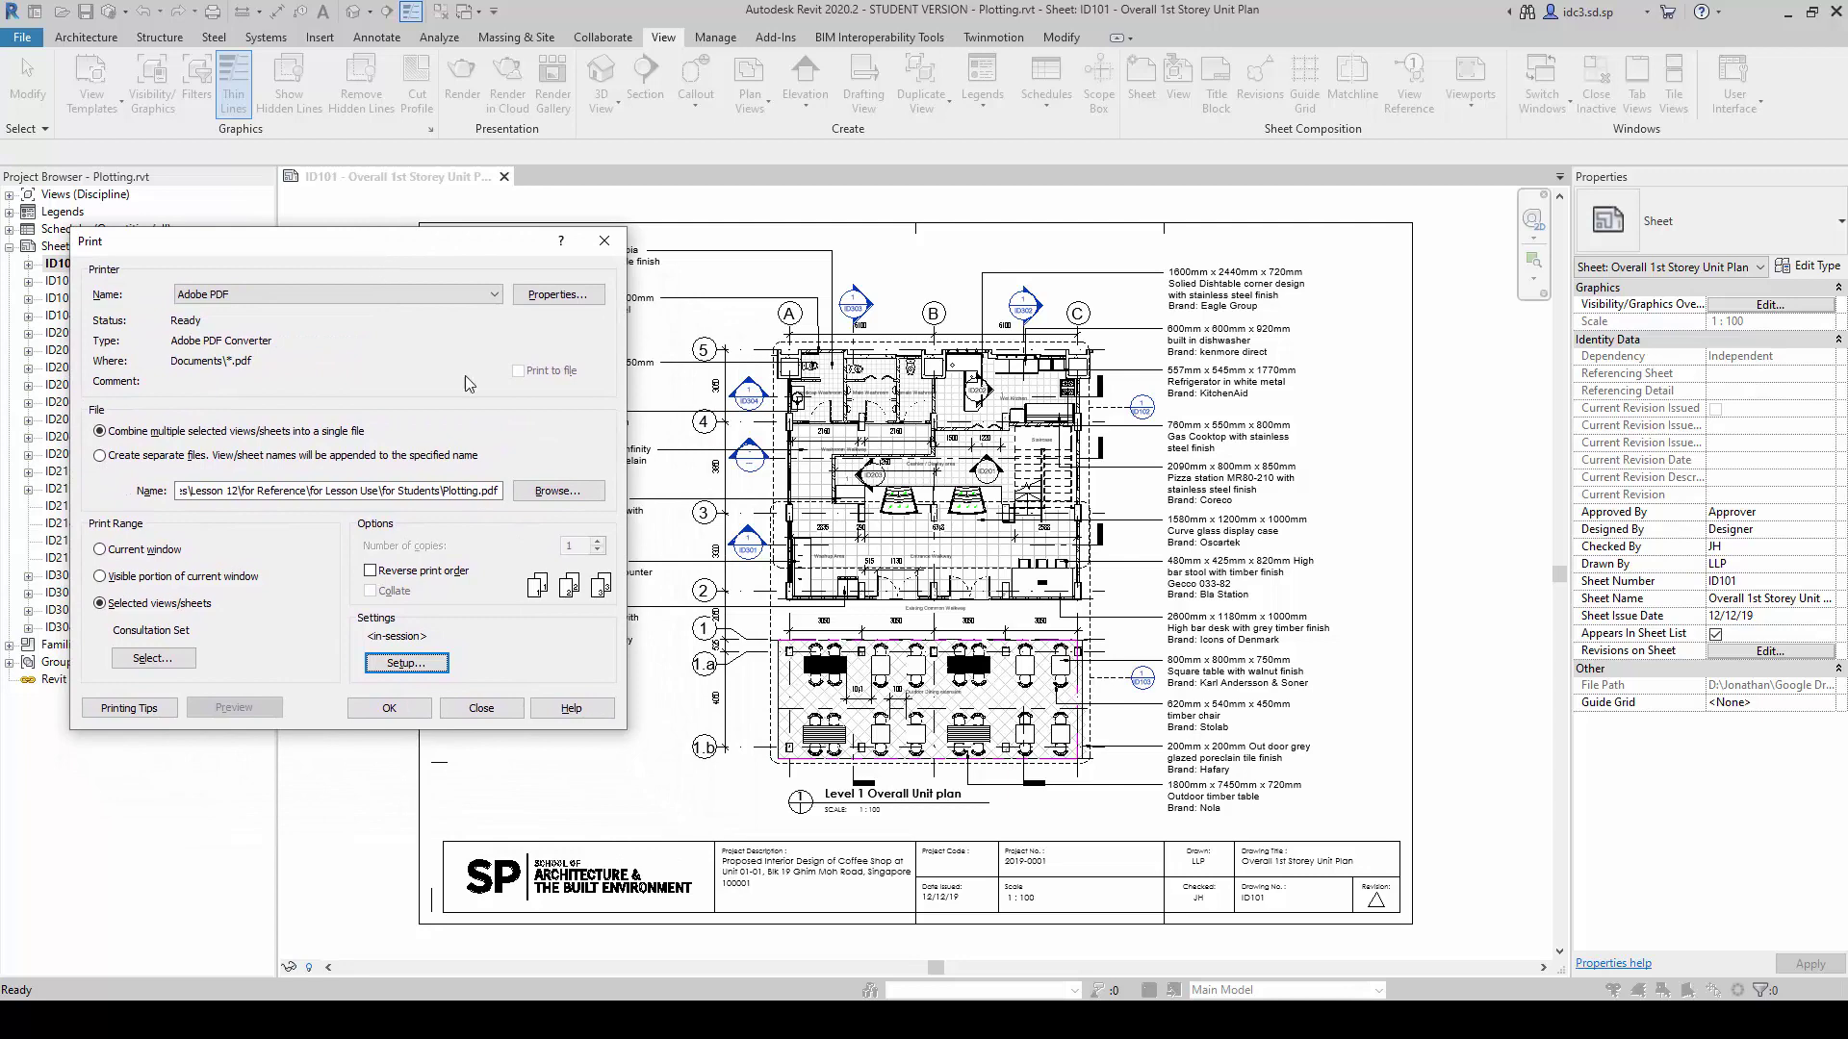
click(395, 666)
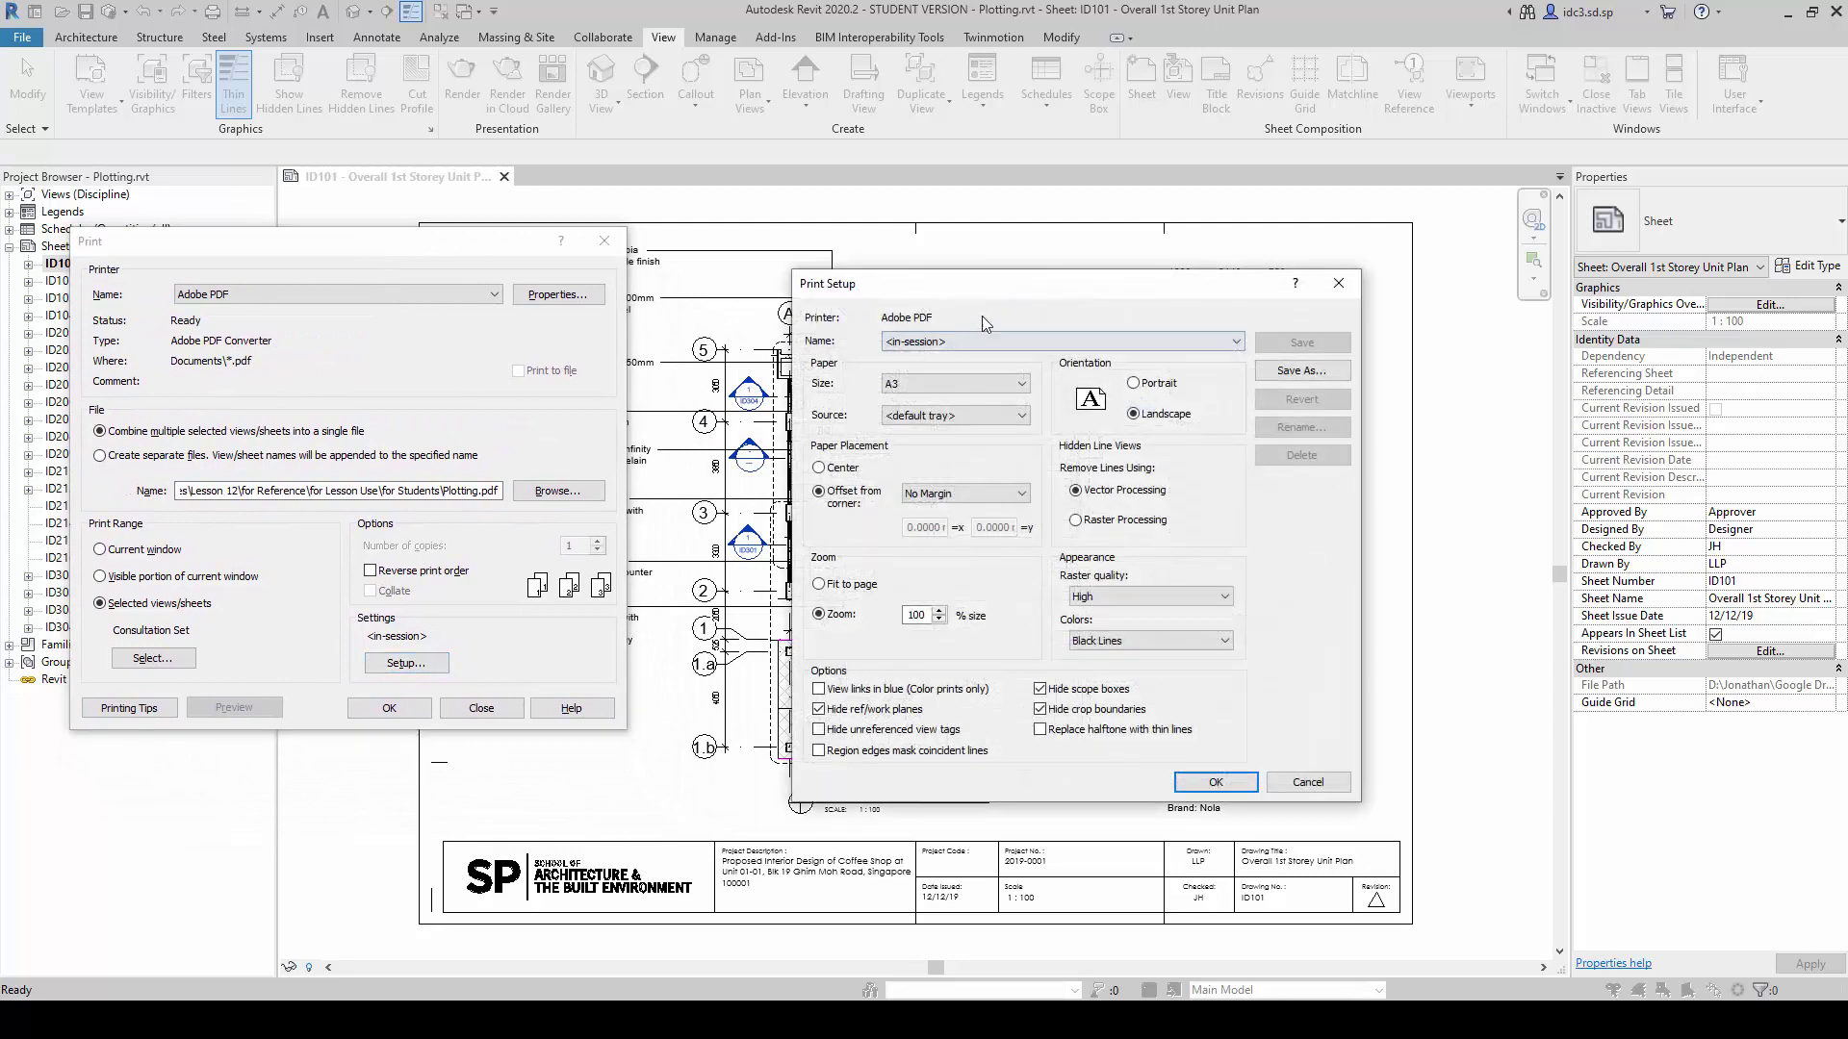
drag(1001, 286, 269, 184)
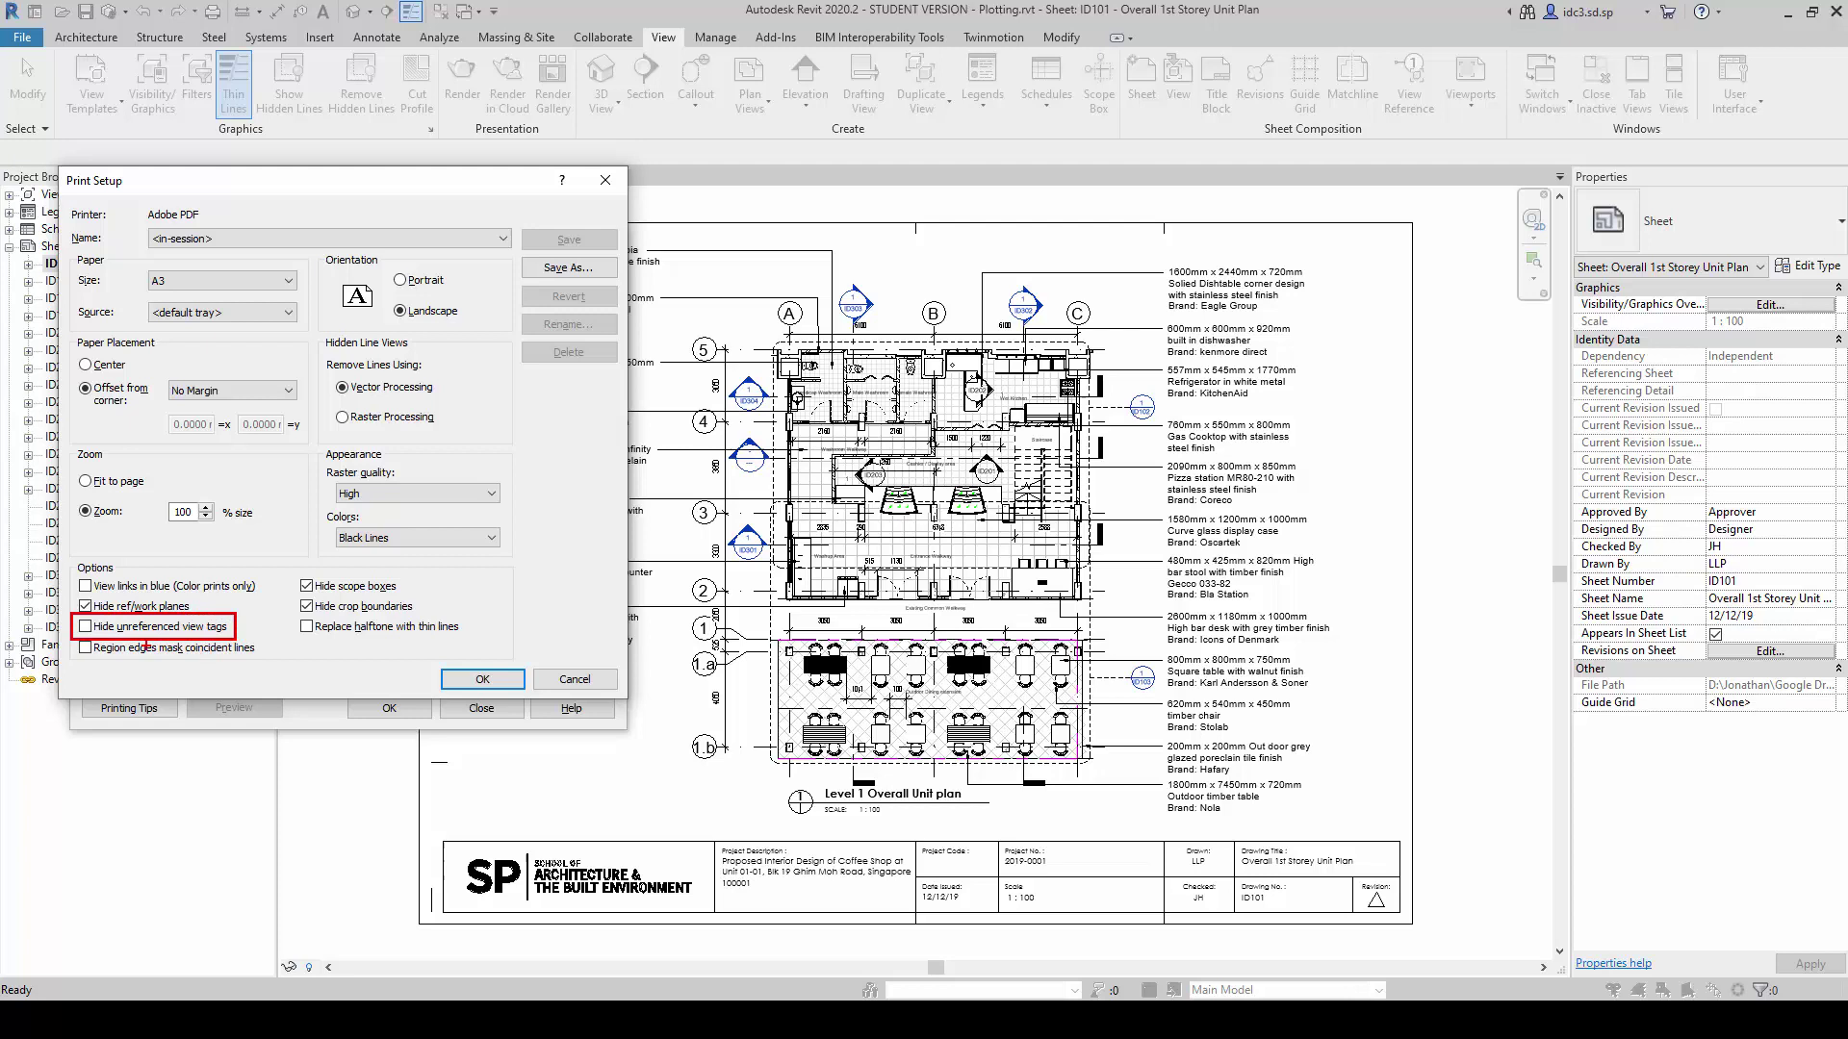
- Turn on the print setup option that hides unreferenced view tags
click(92, 627)
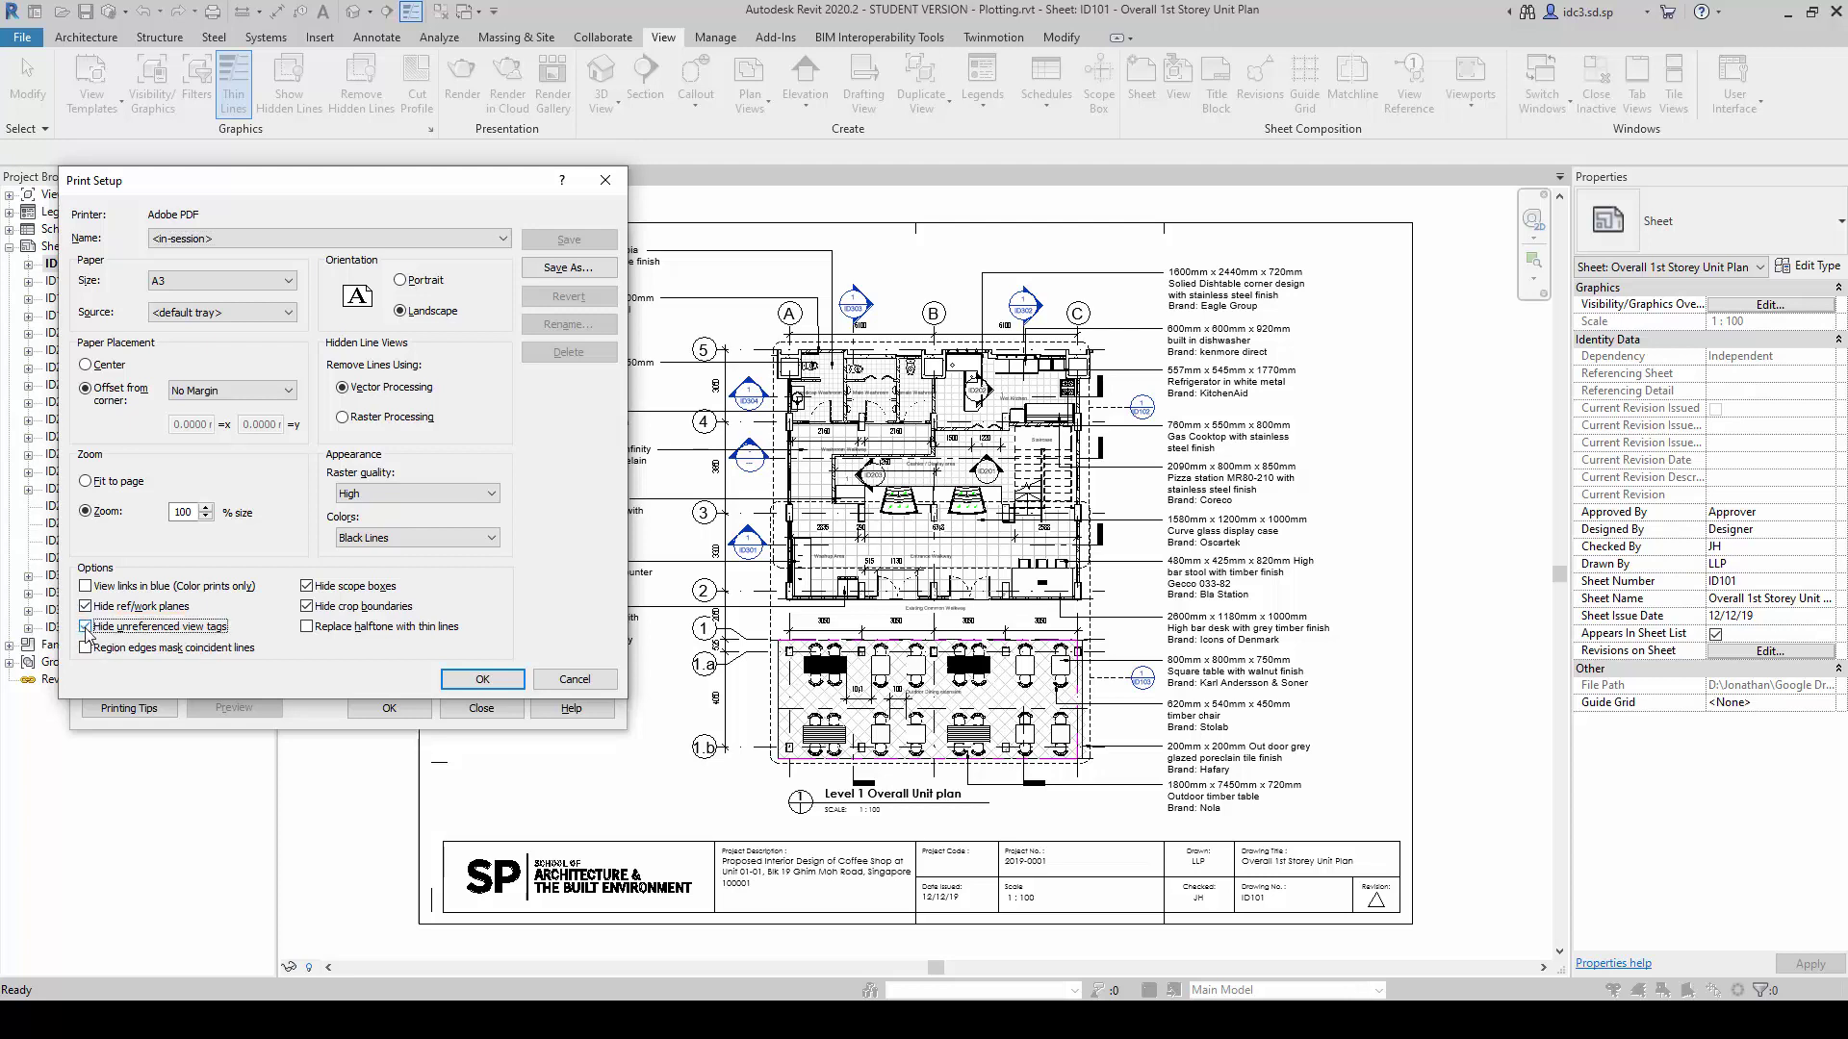
click(86, 627)
click(89, 628)
- Save the print settings as a new setup named A3 Printing and confirm it for this print
click(586, 273)
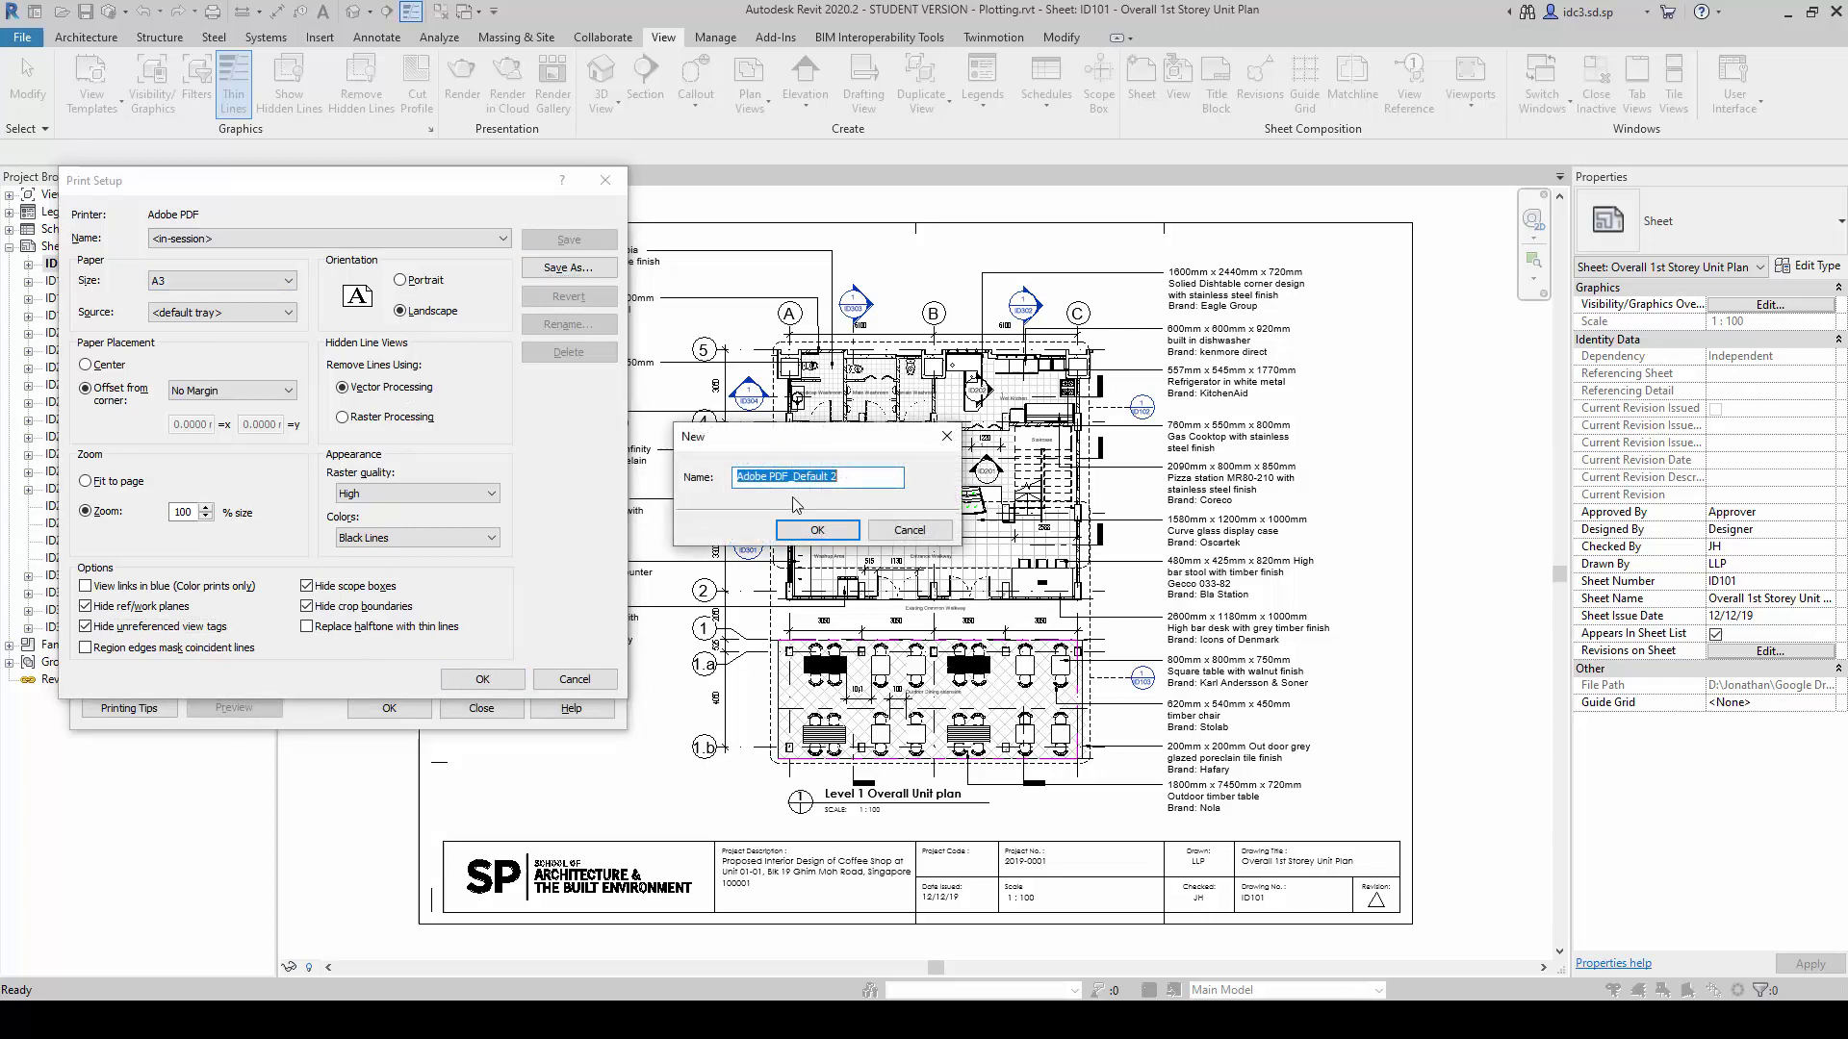
text(A3 Printing)
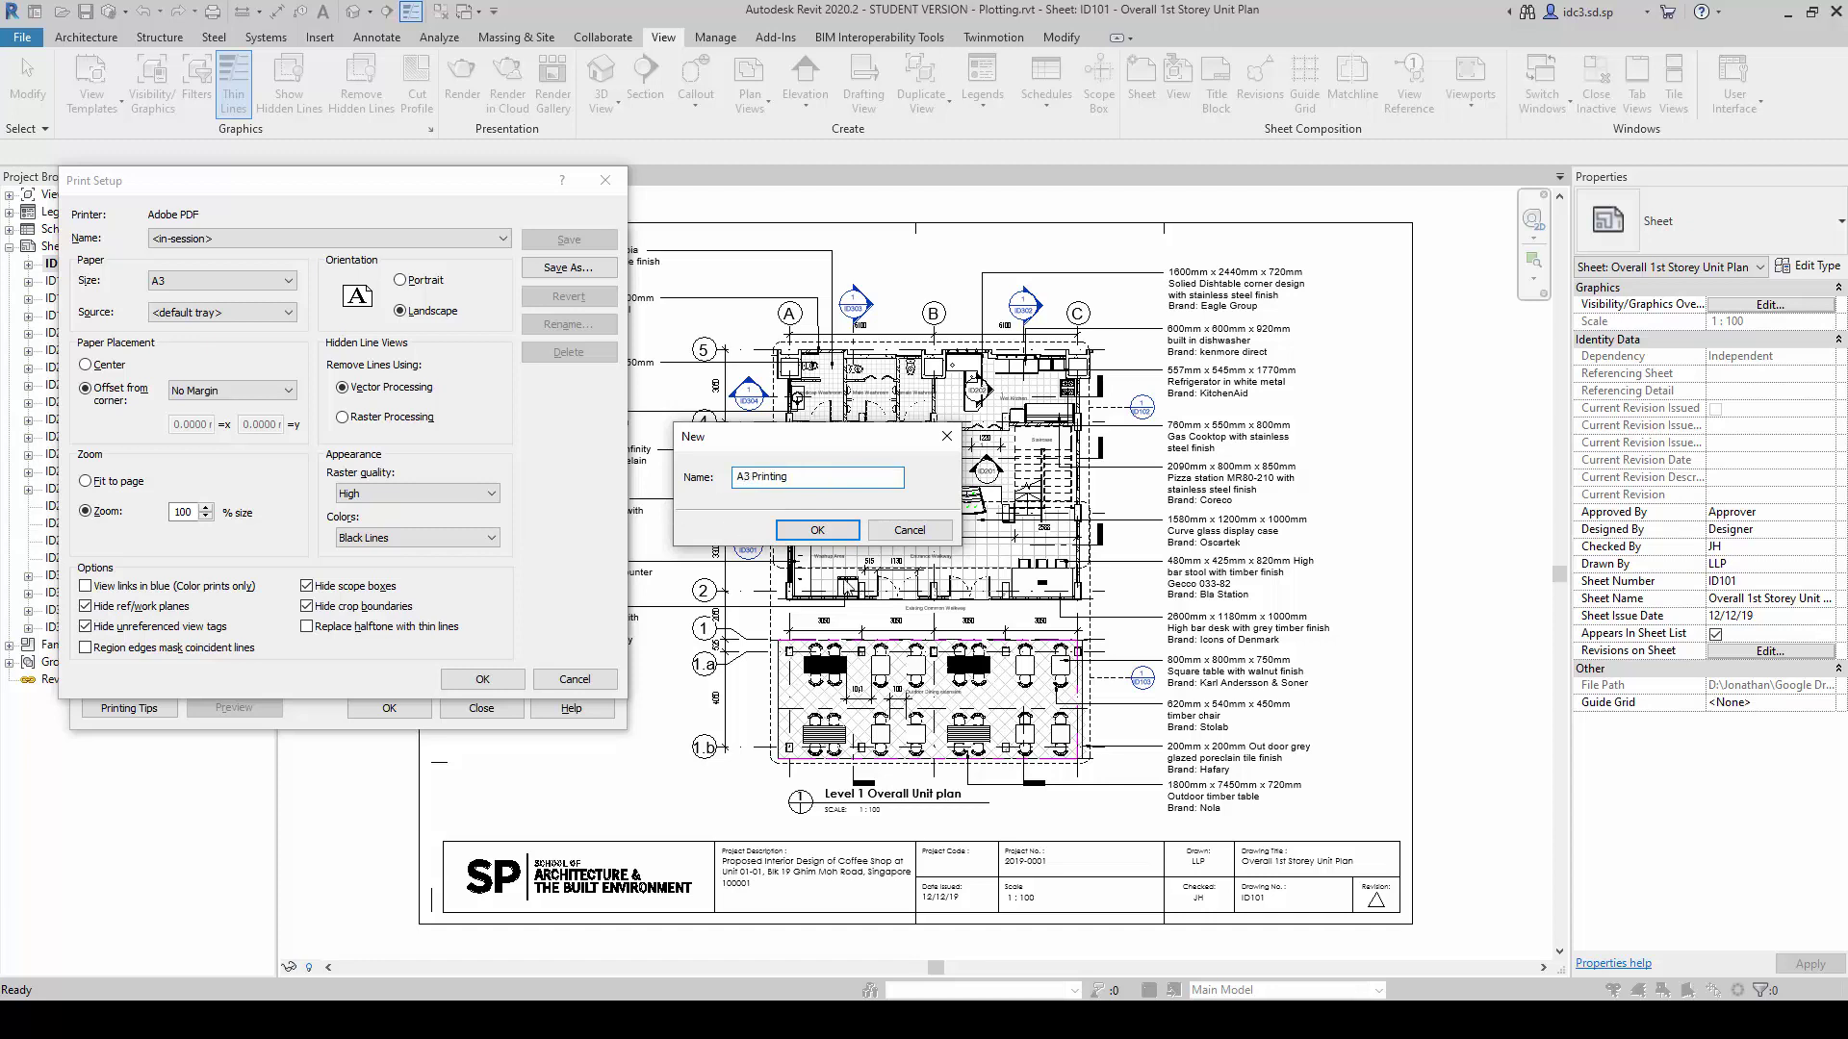
click(823, 534)
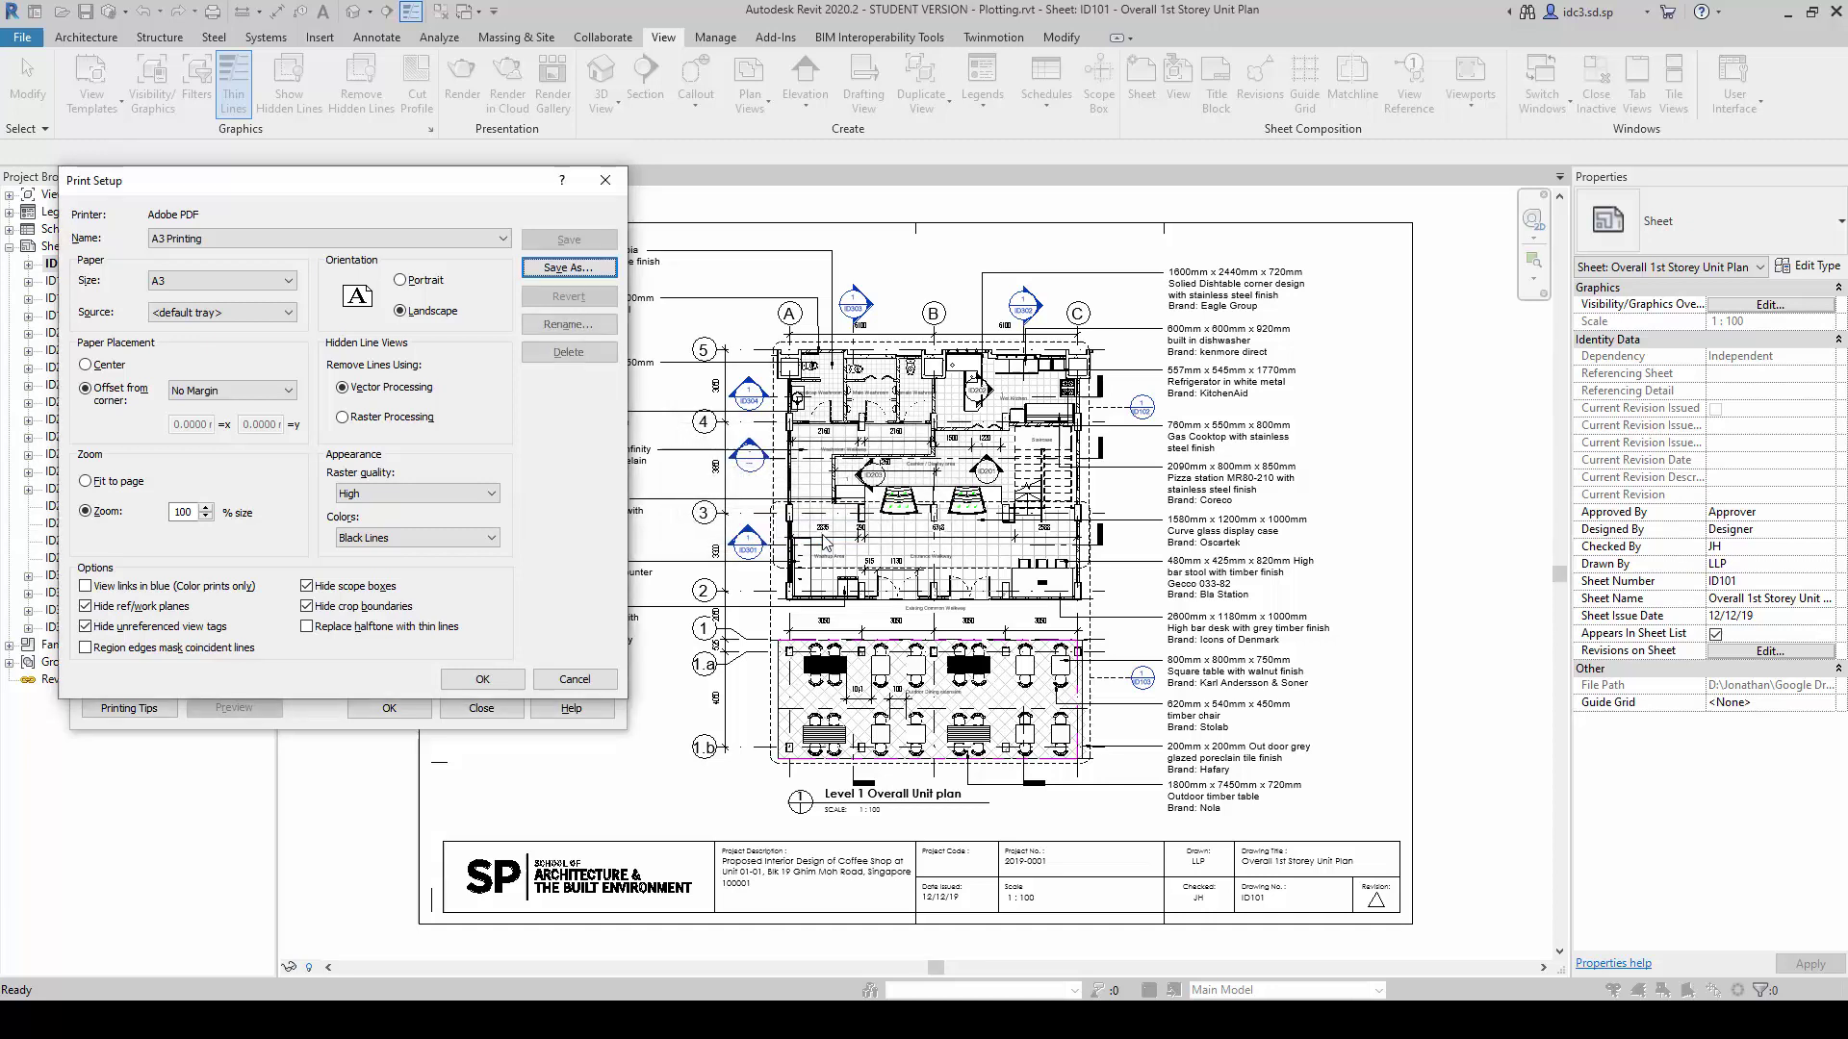
click(482, 679)
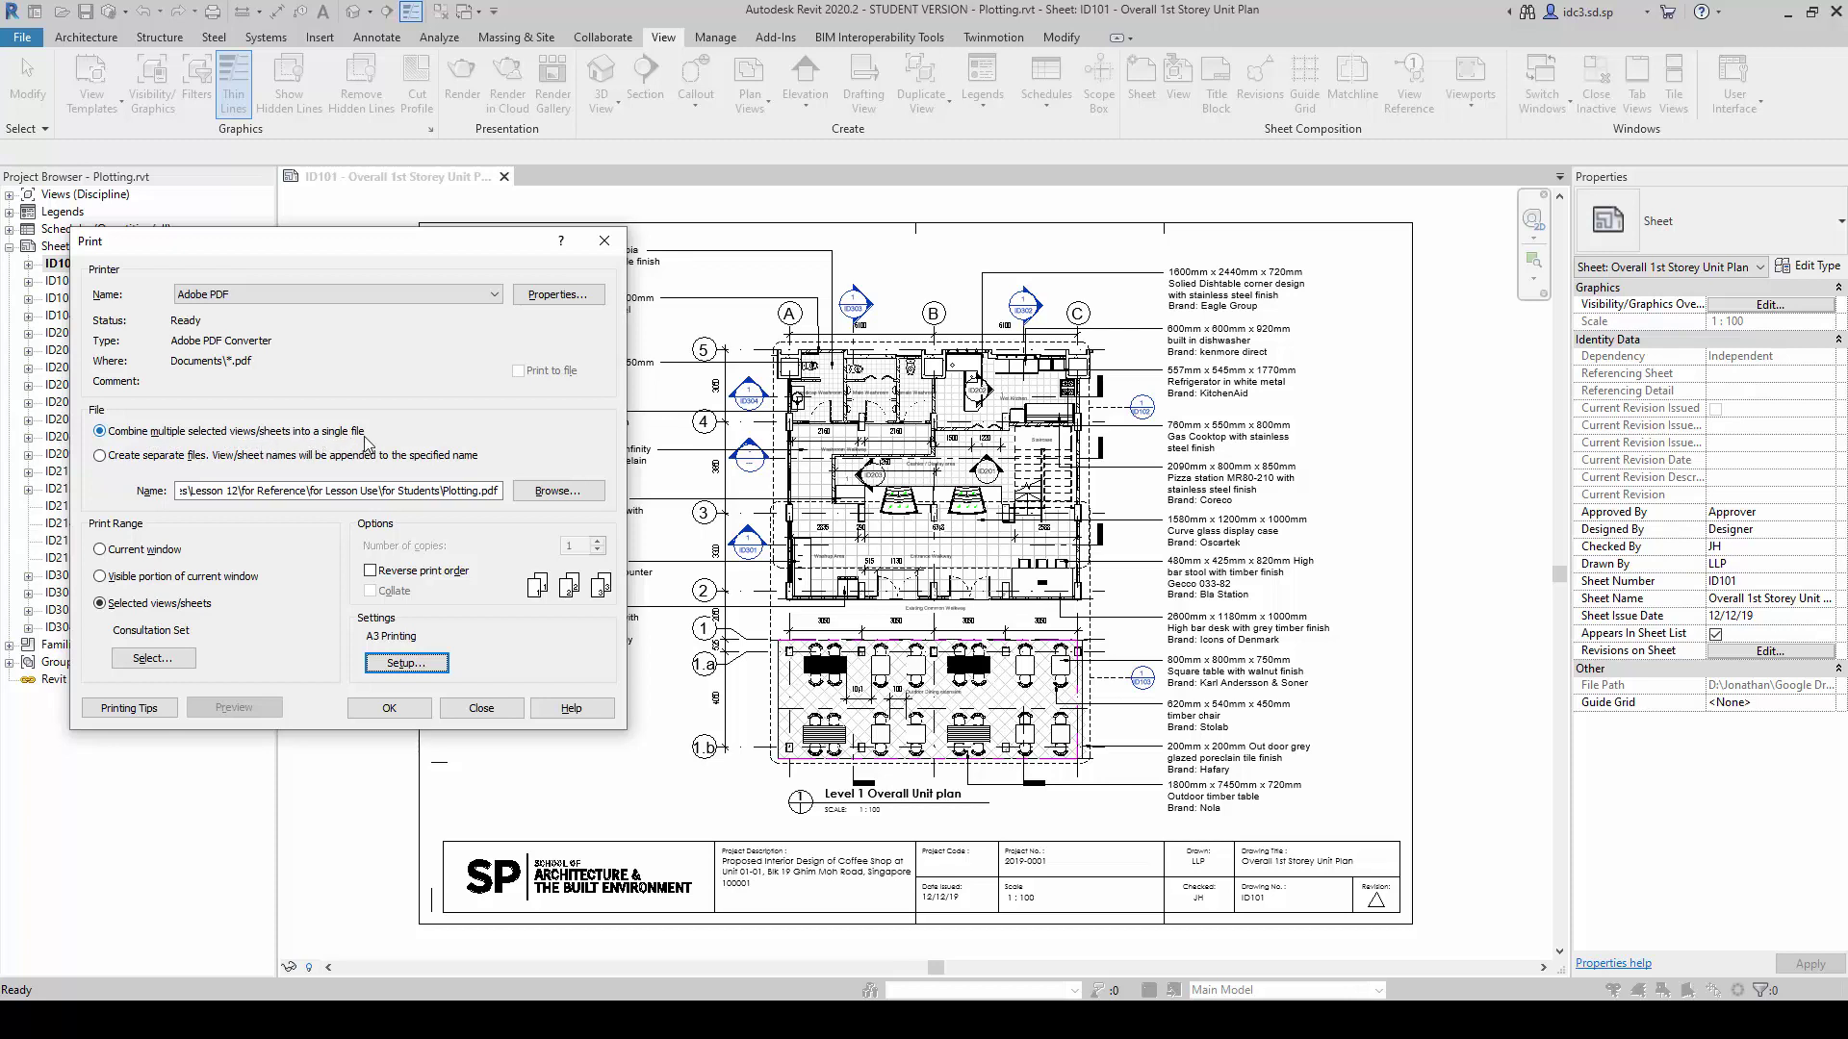
- Print the selected sheets to a single PDF, saved as Consultation Set in the for Students folder
click(423, 491)
drag(469, 485, 510, 495)
click(441, 493)
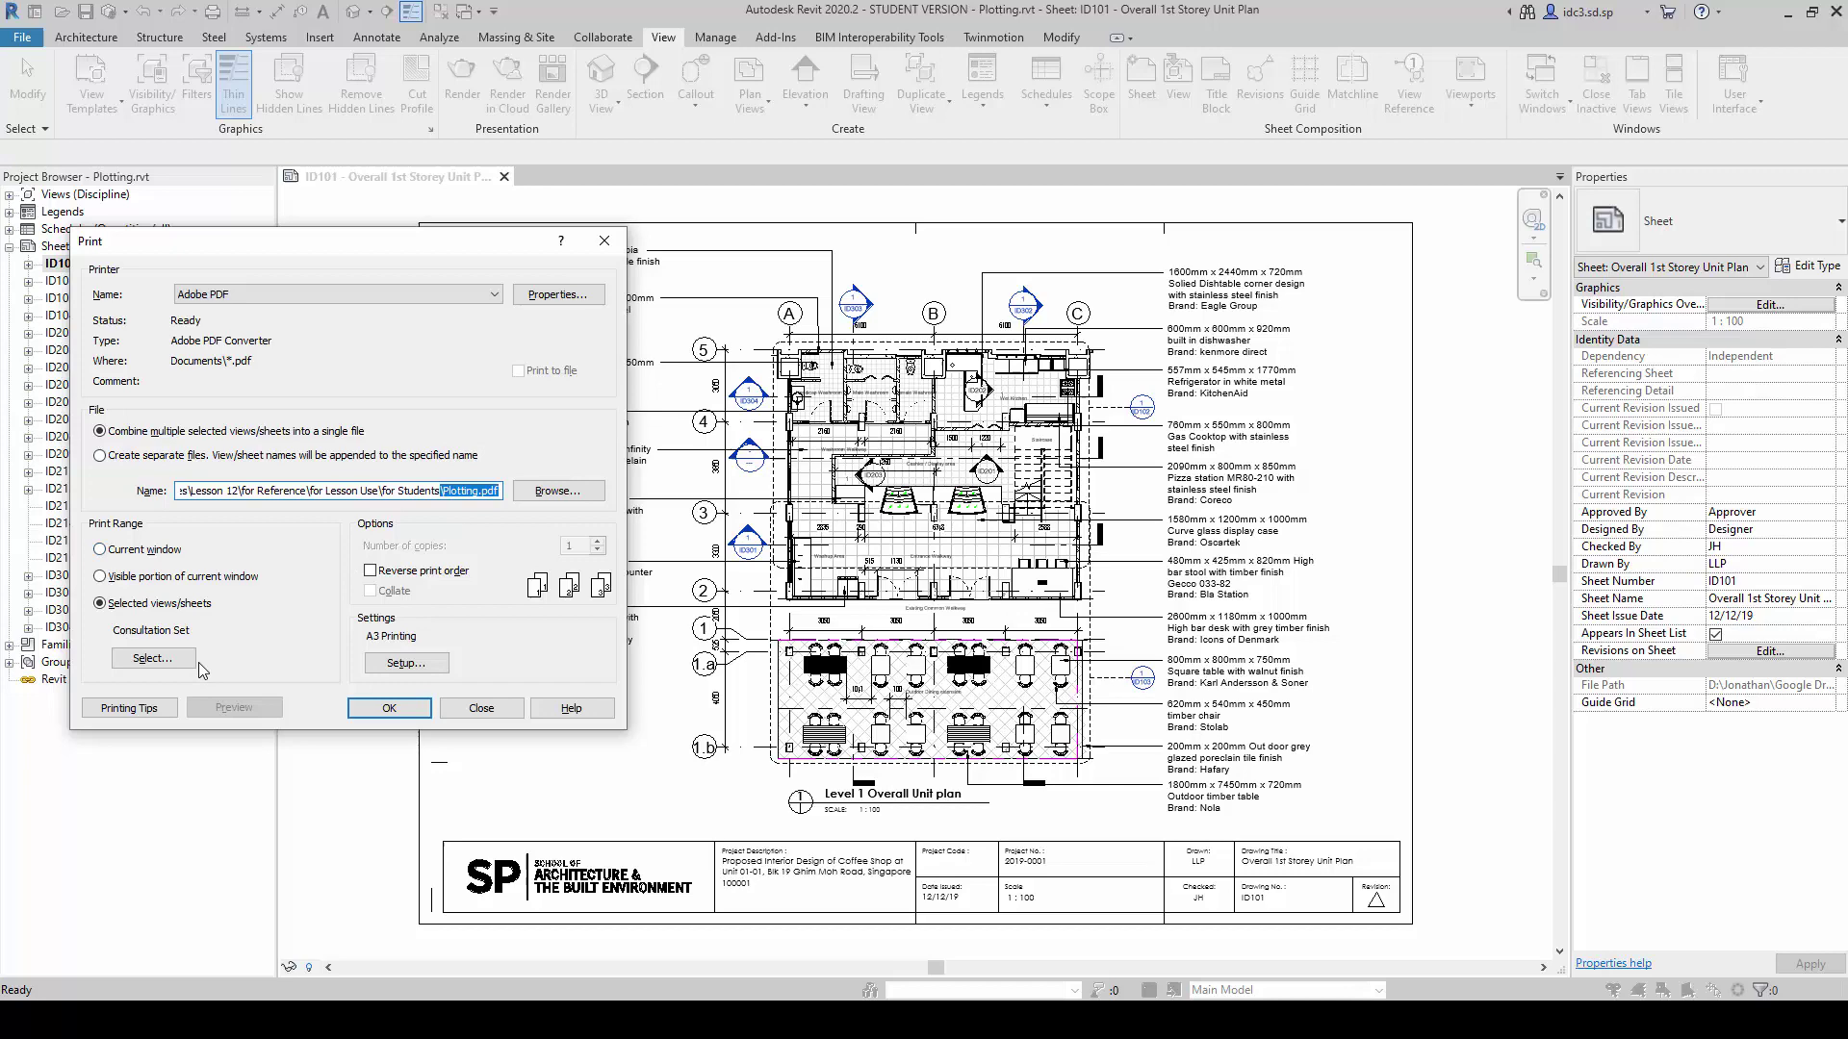
click(379, 711)
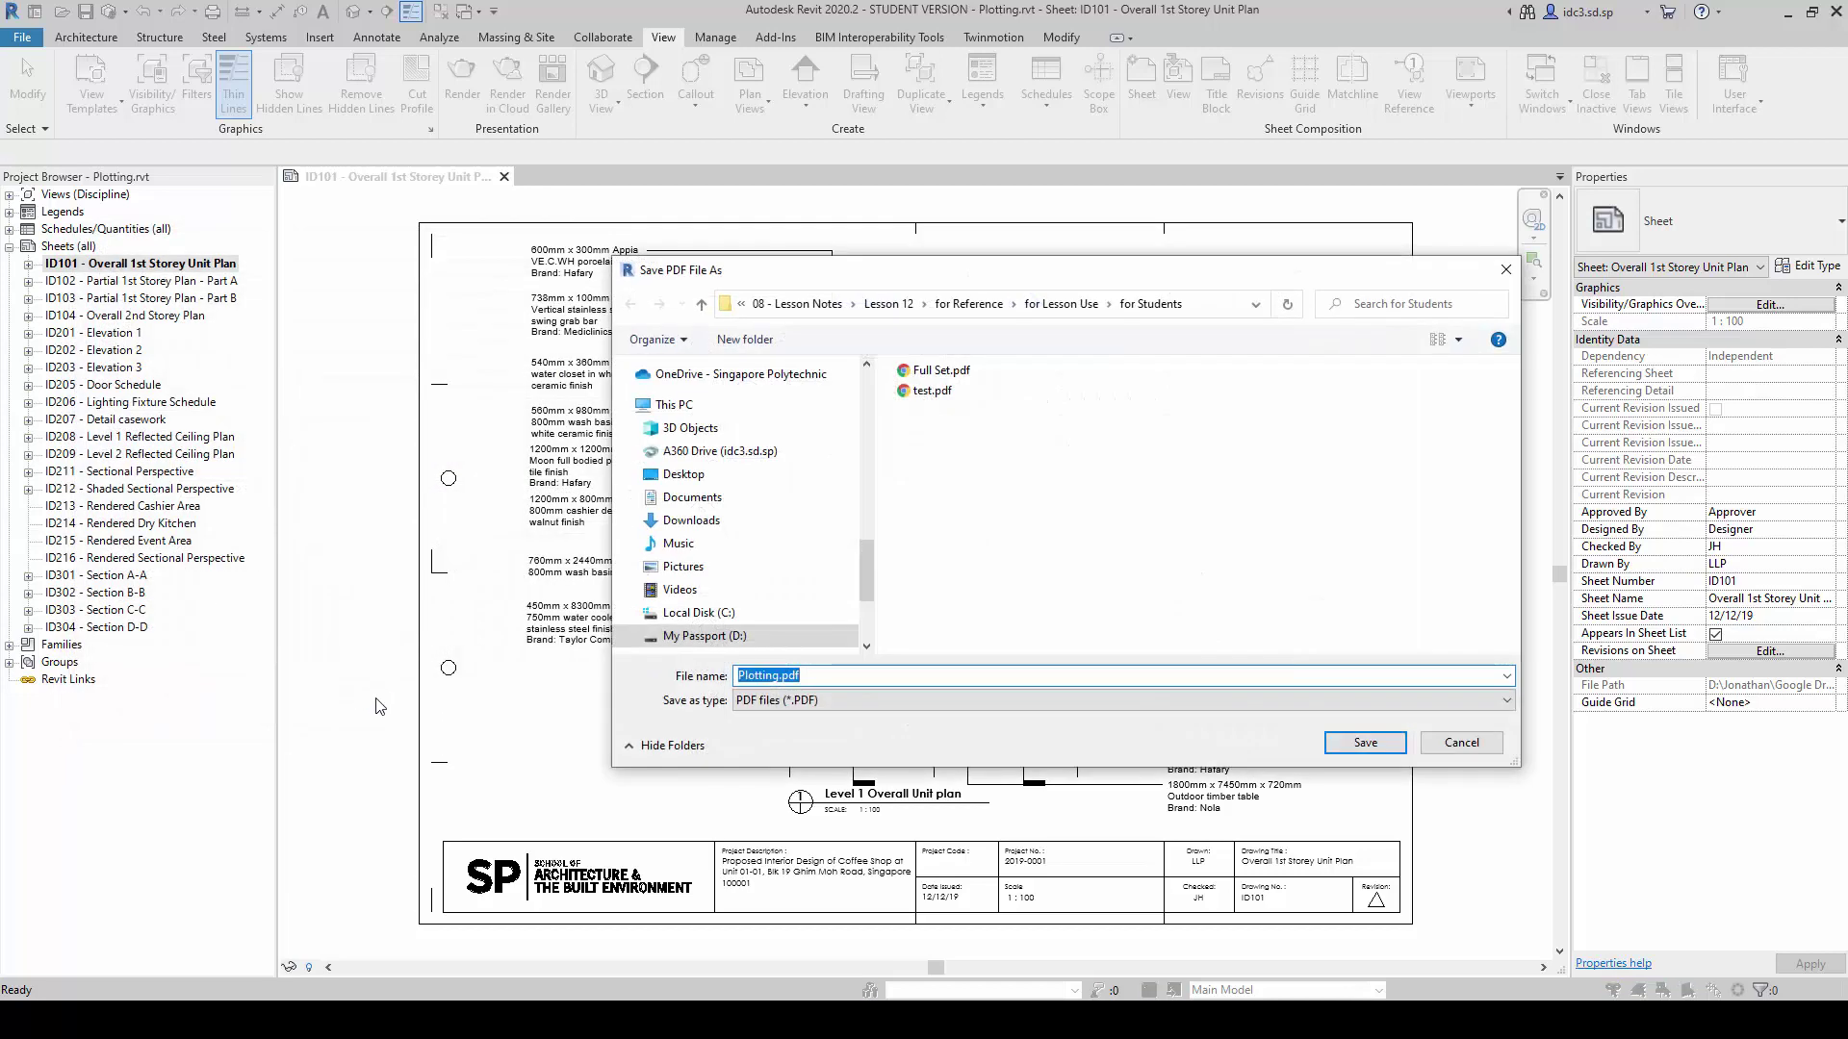
click(1044, 546)
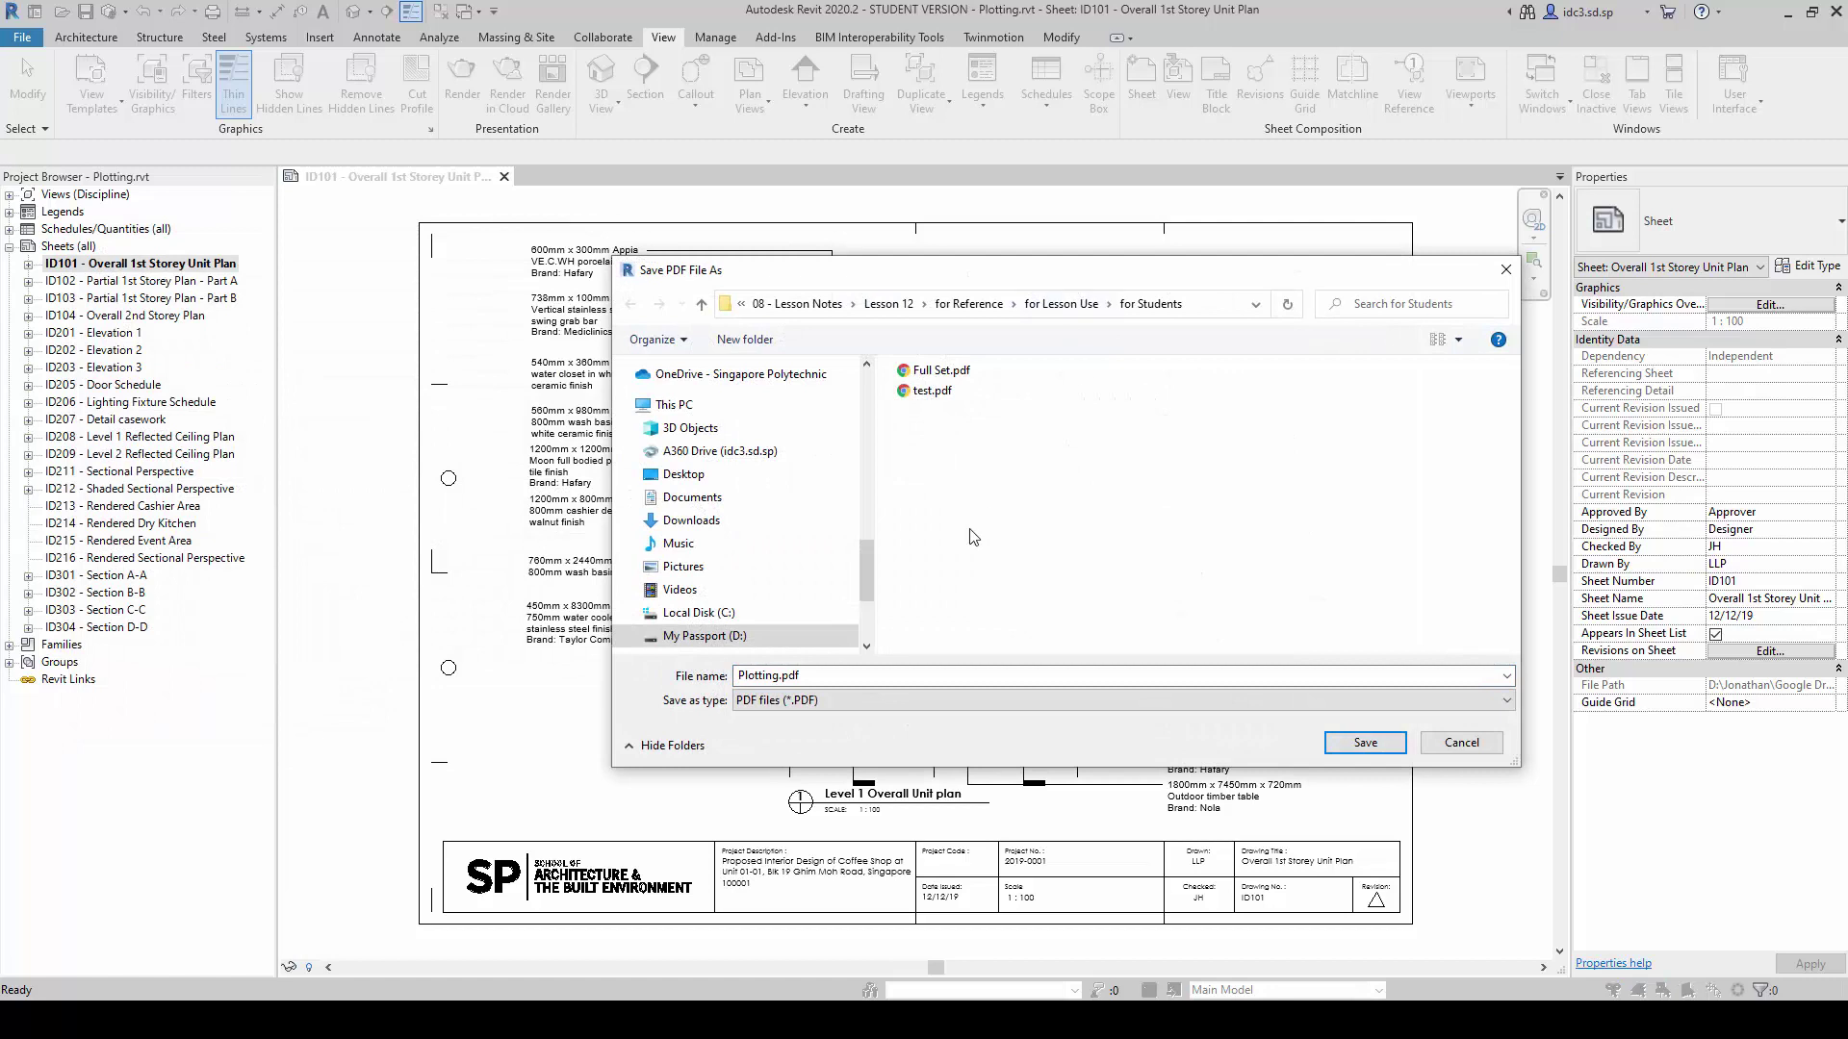
double_click(850, 679)
text(Consult)
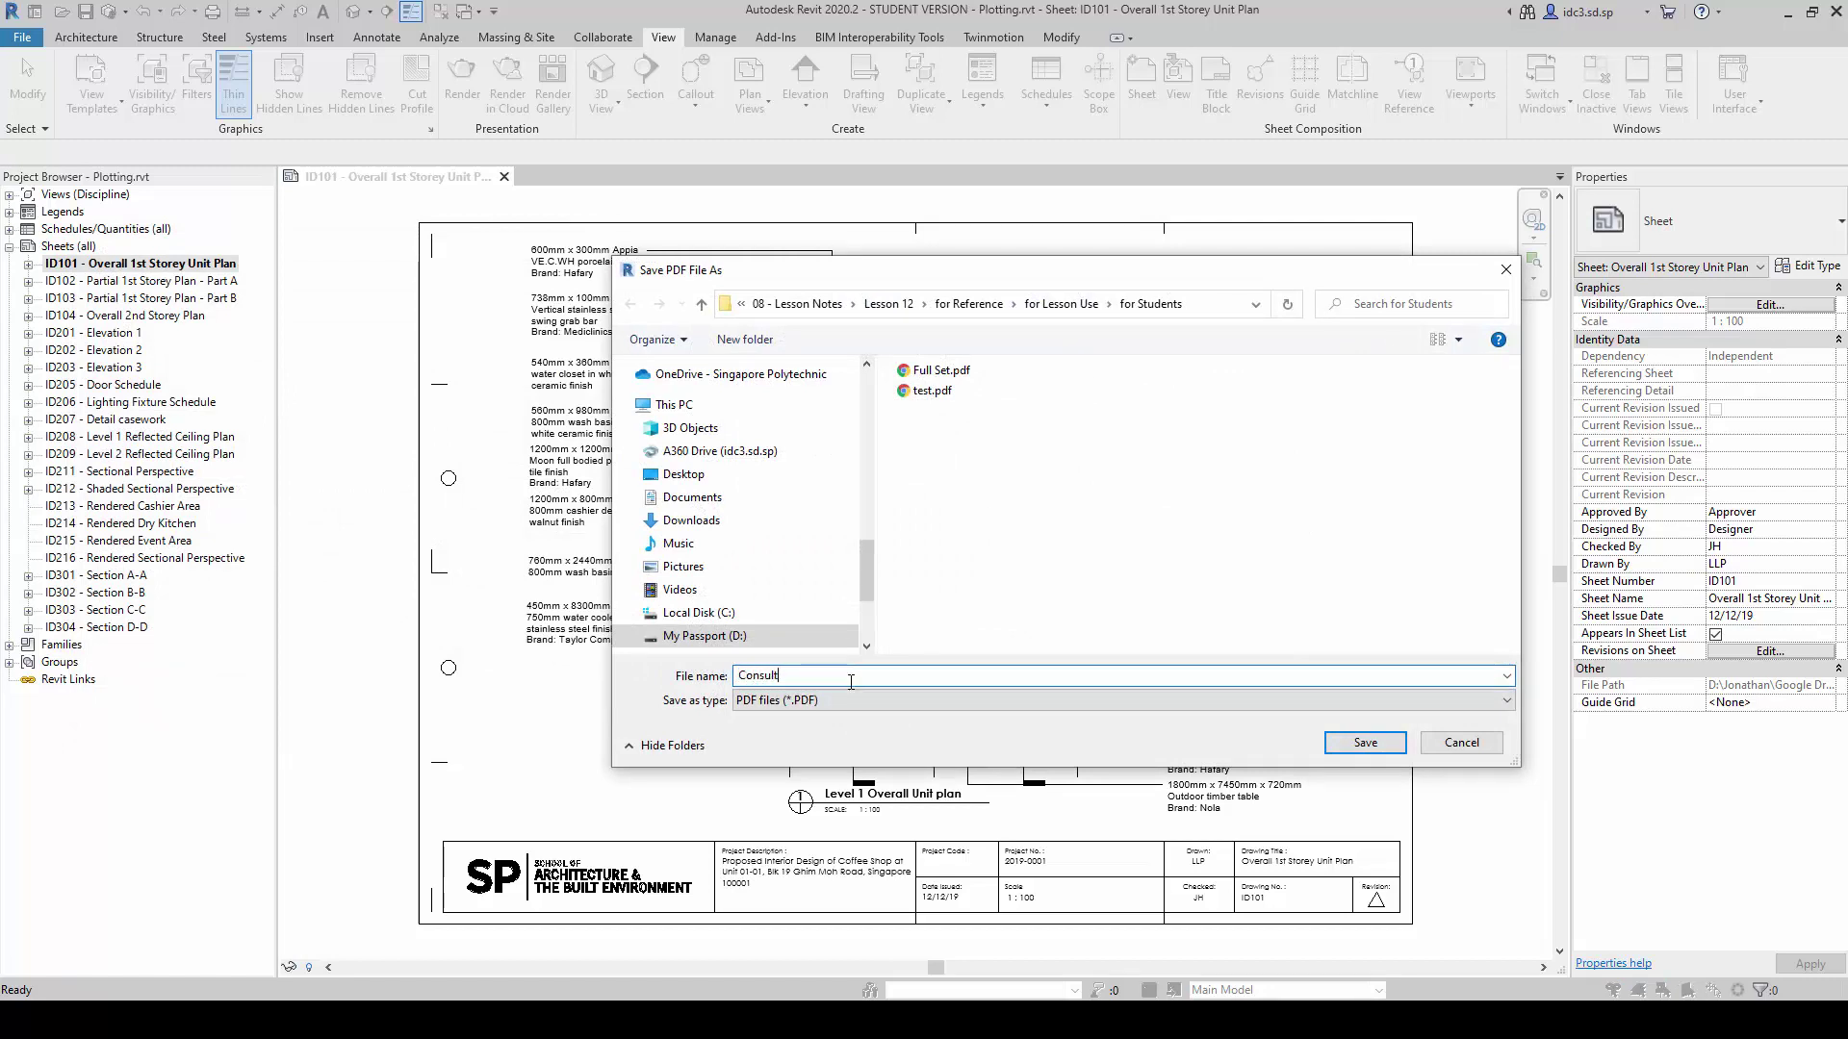
text(ation Set)
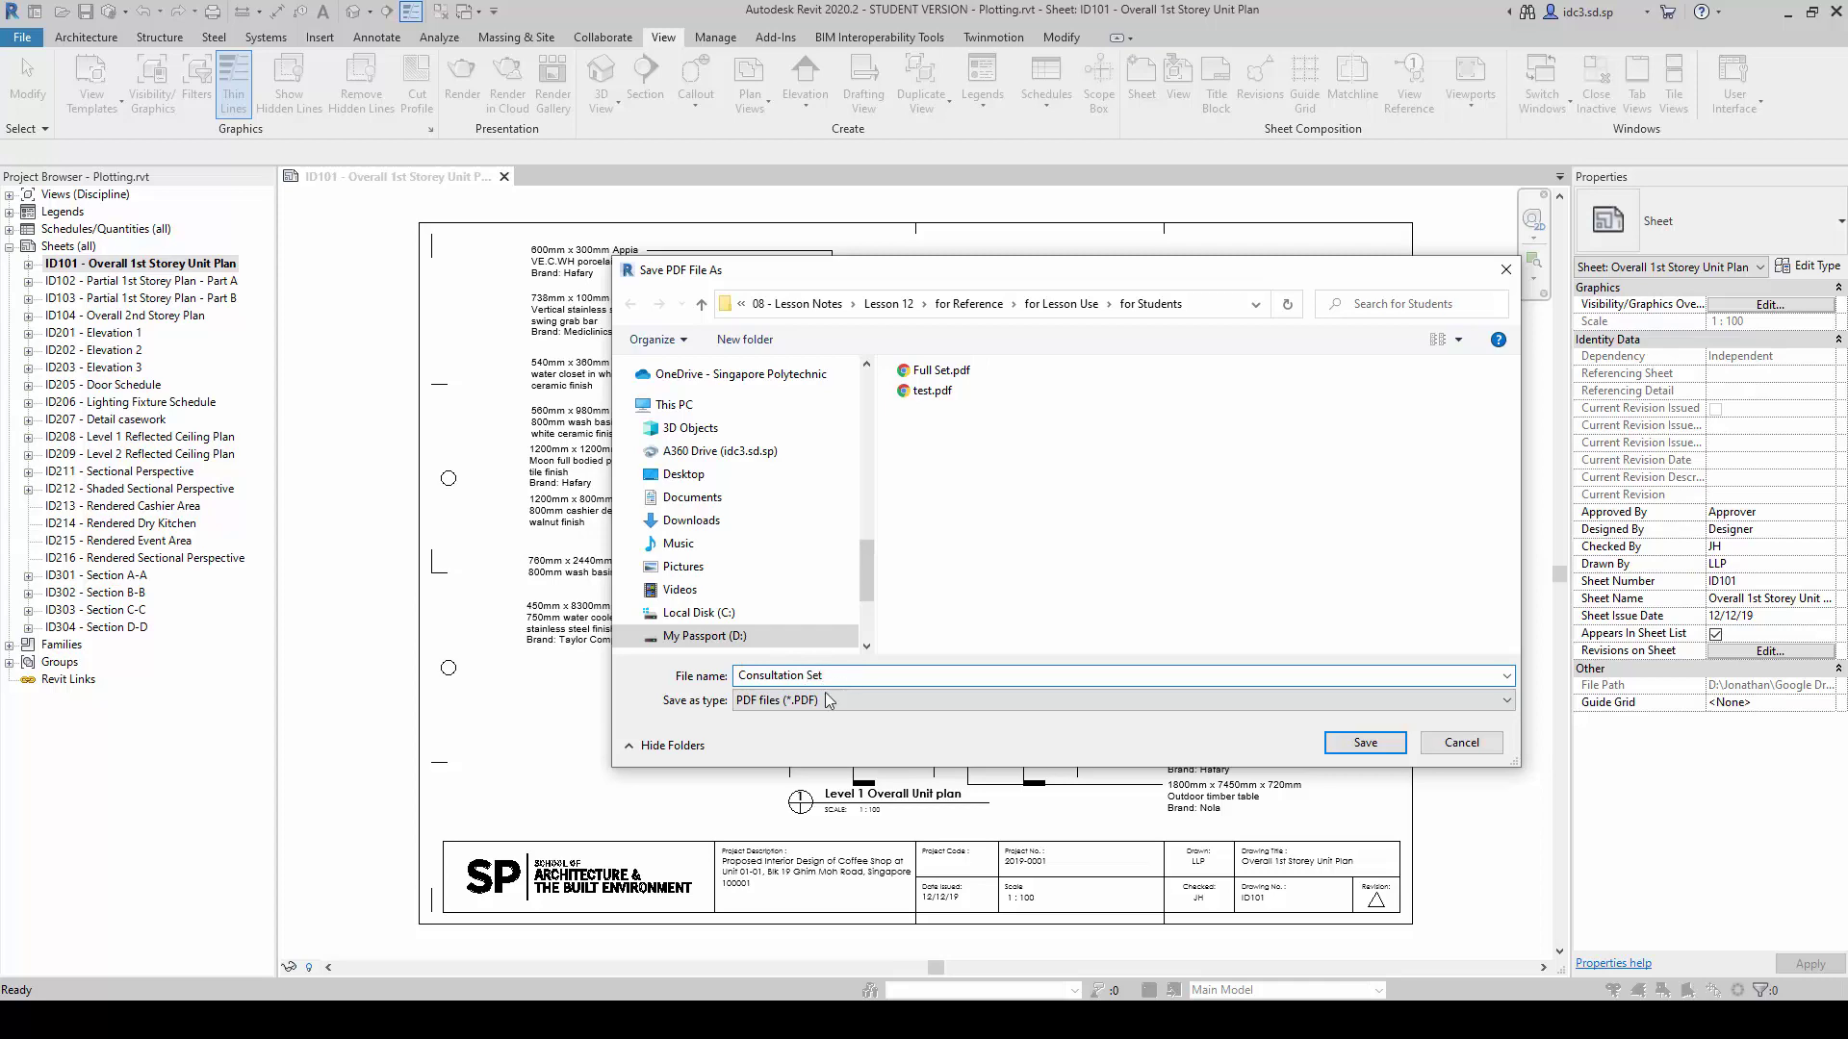
click(1362, 747)
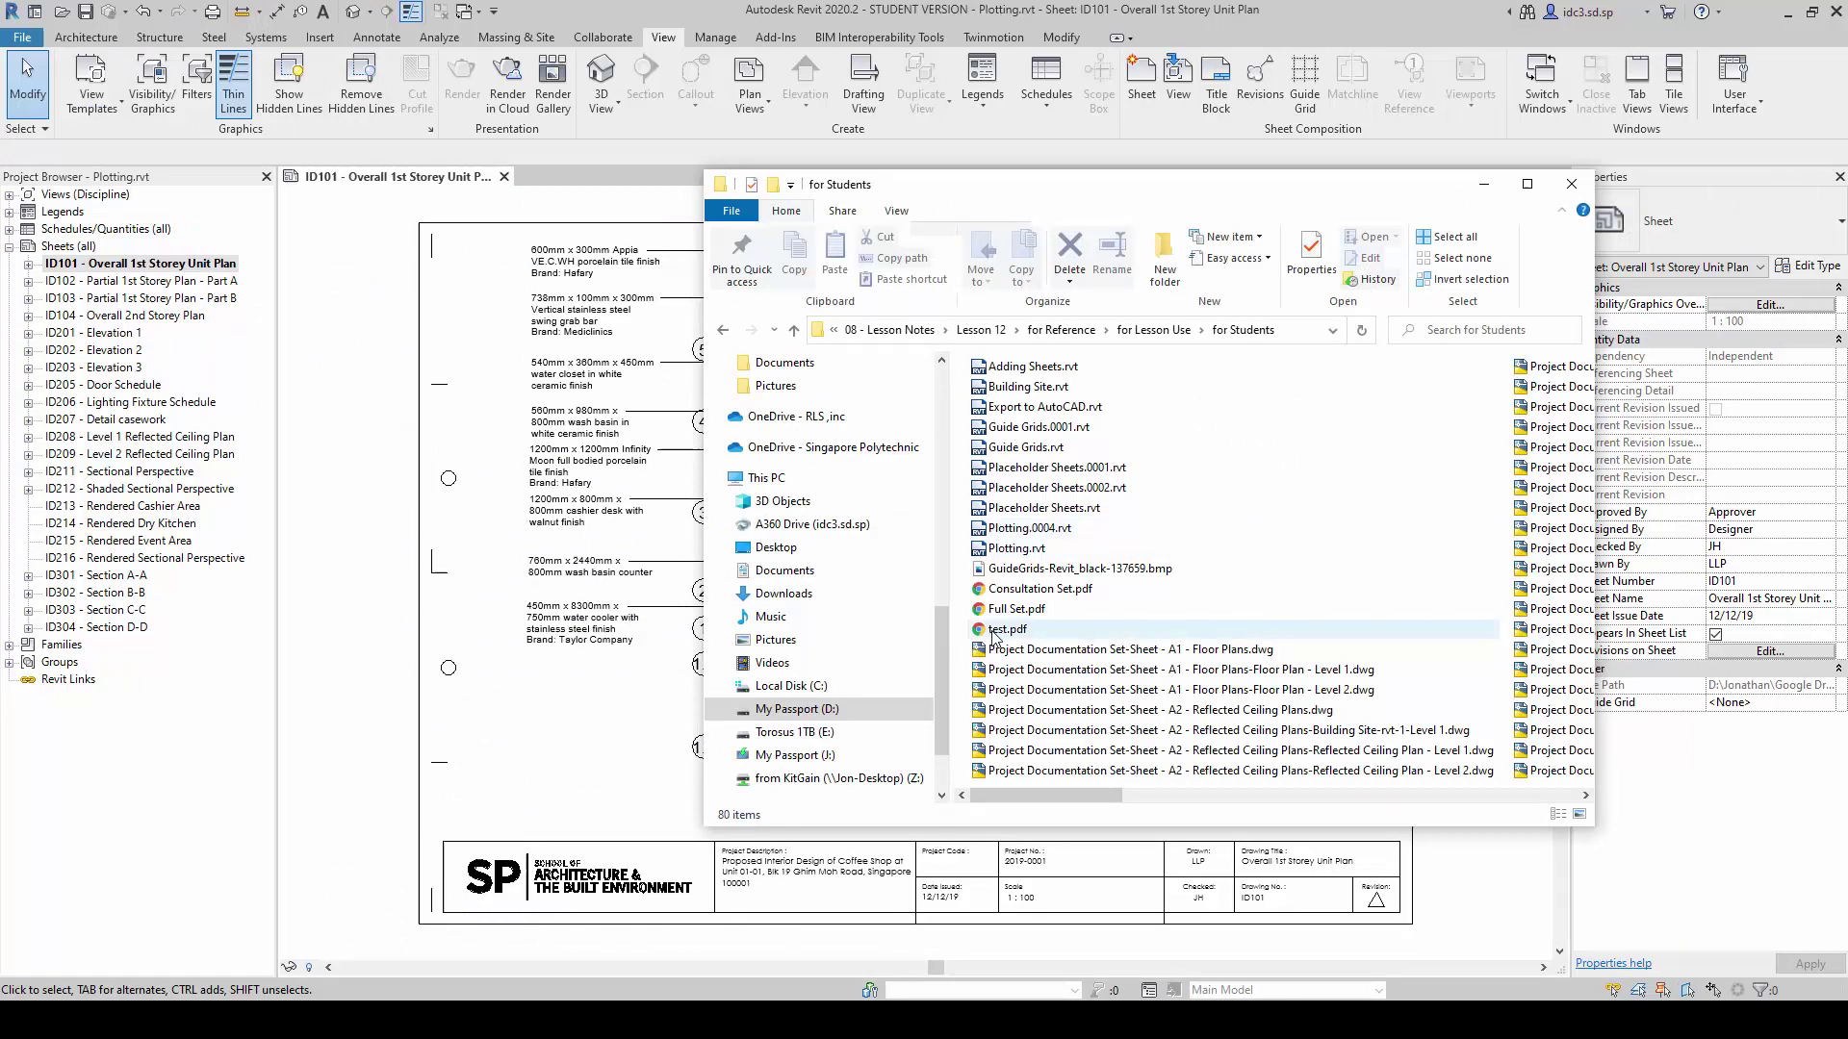
- Open Consultation Set.pdf from the for Students folder in Adobe Acrobat
click(1094, 589)
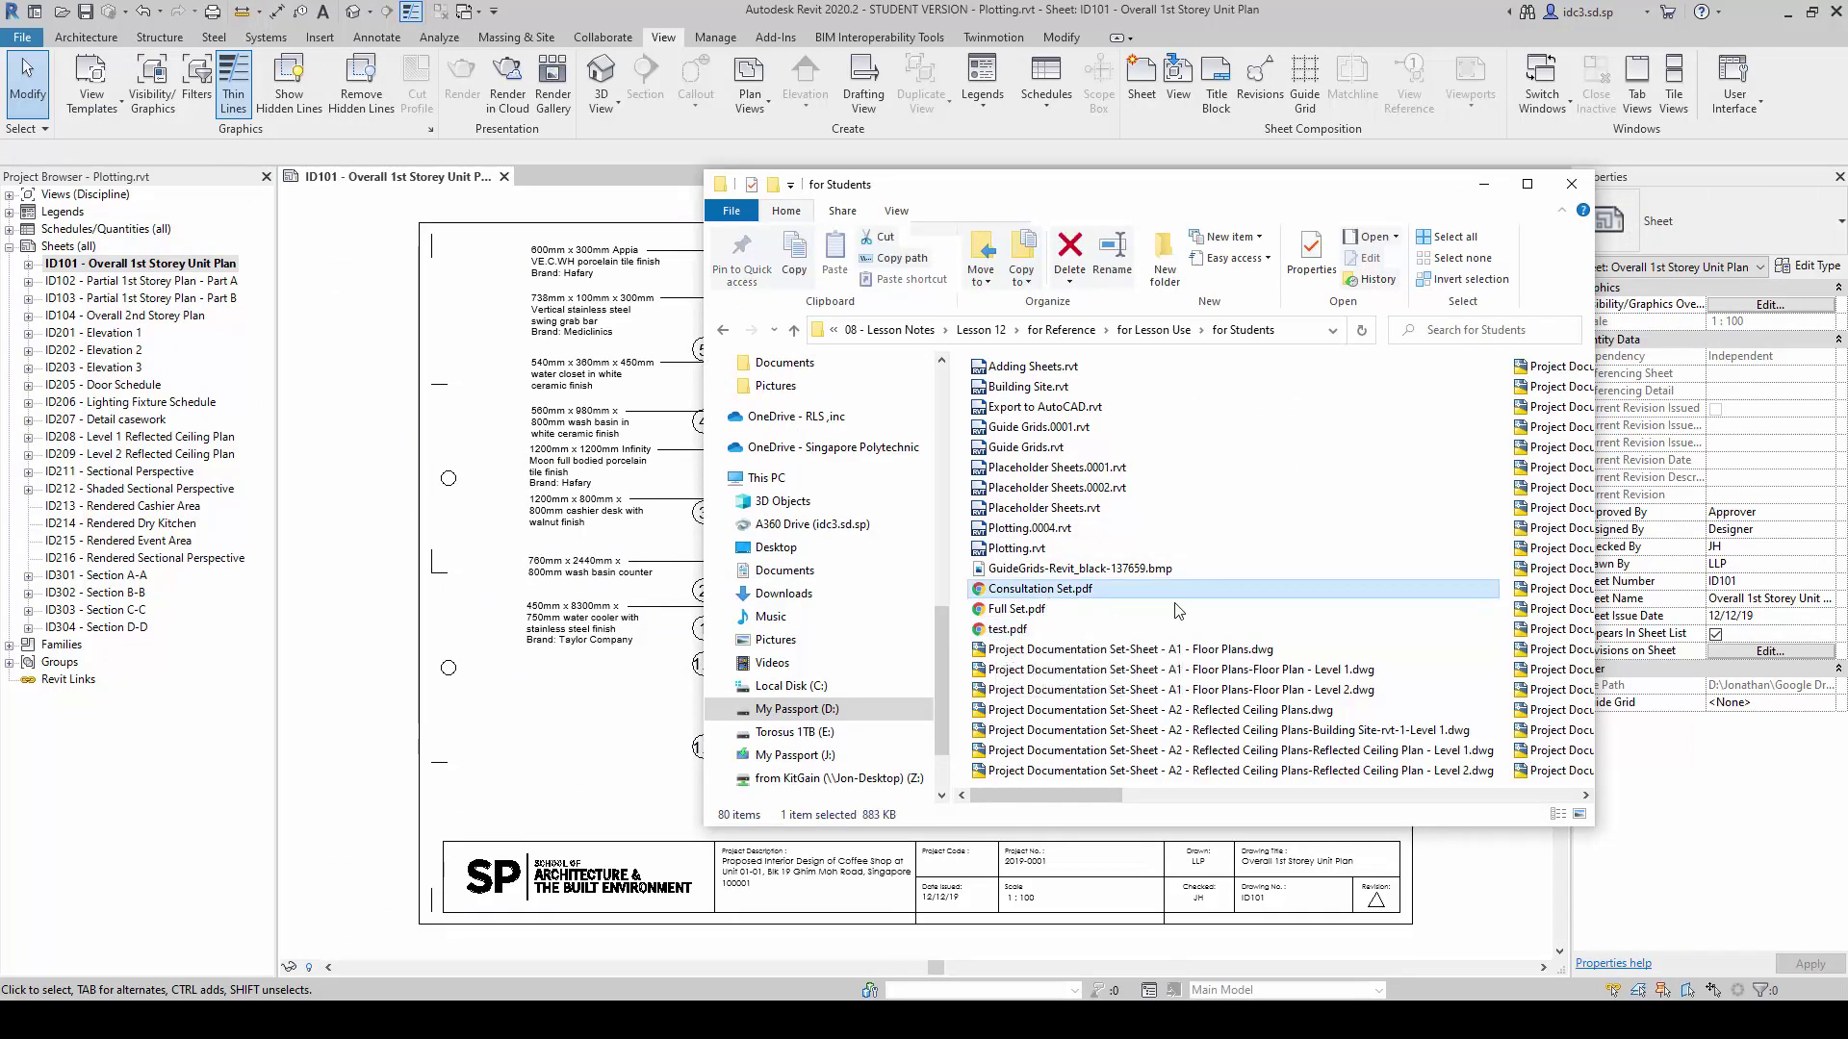
right_click(1043, 592)
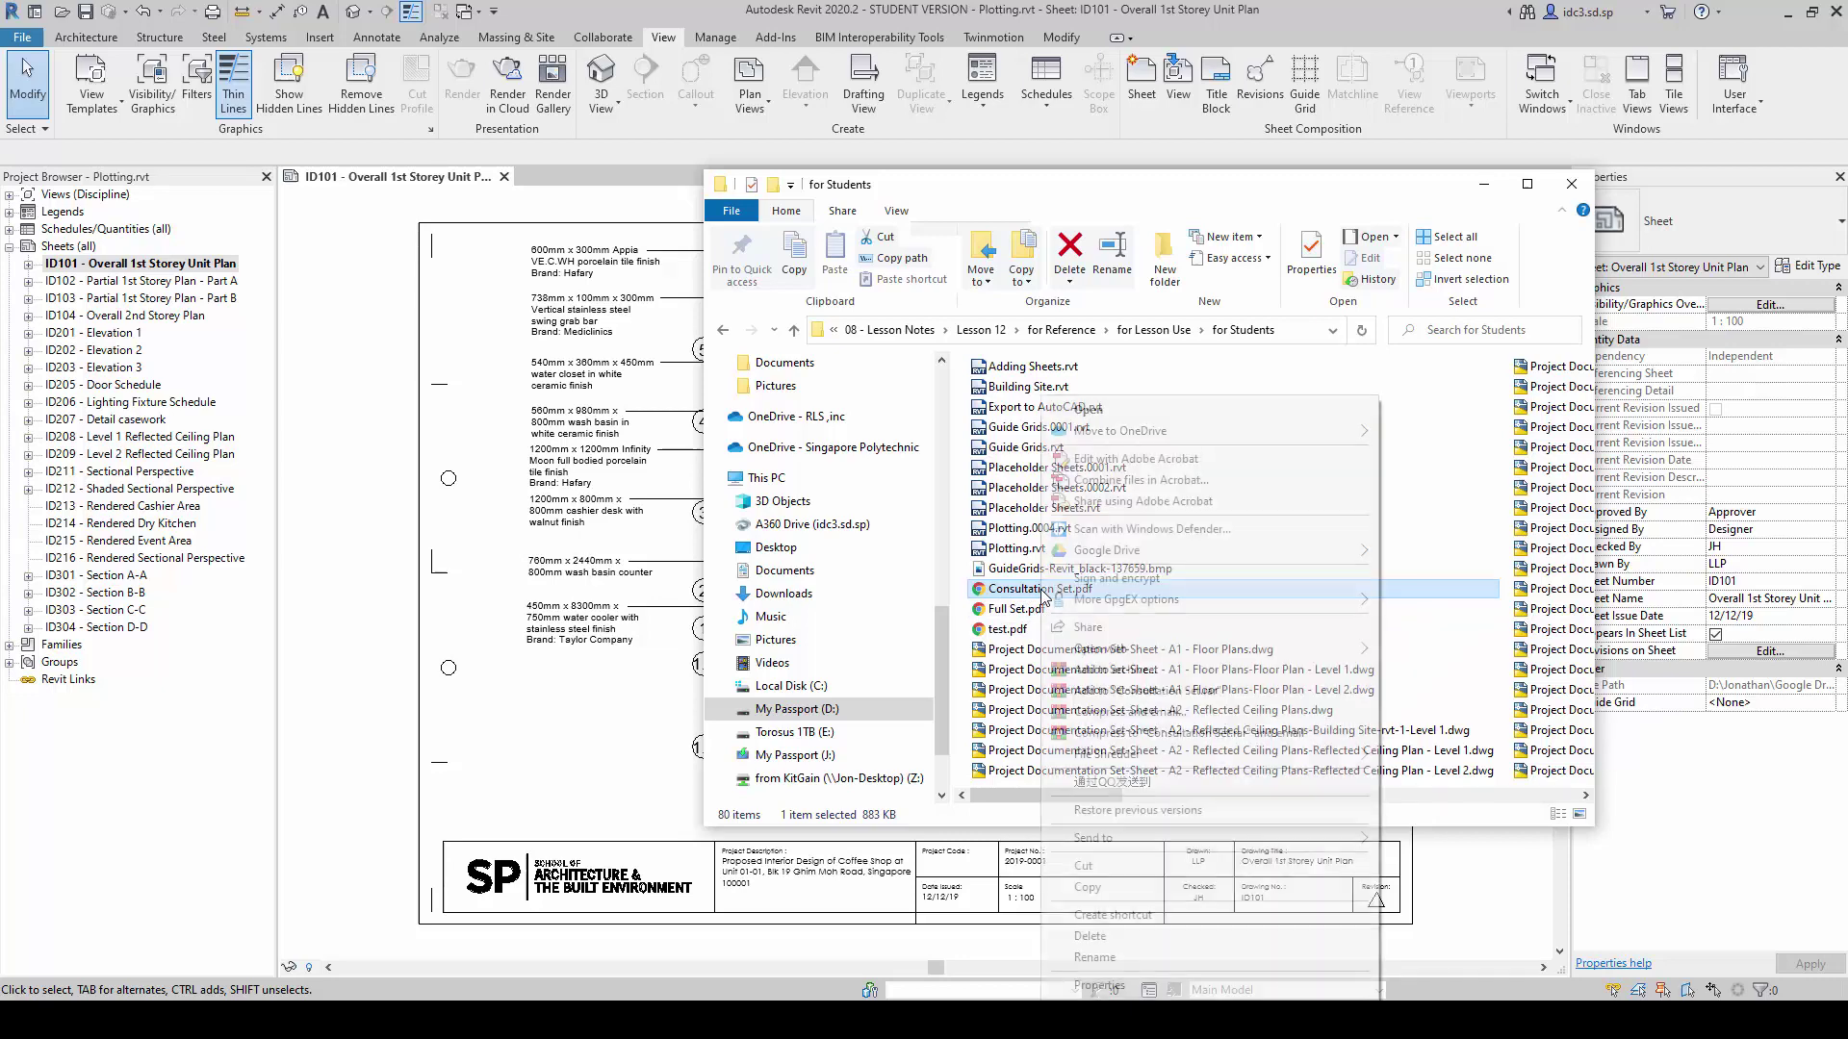
mouse_move(1230, 662)
click(1448, 650)
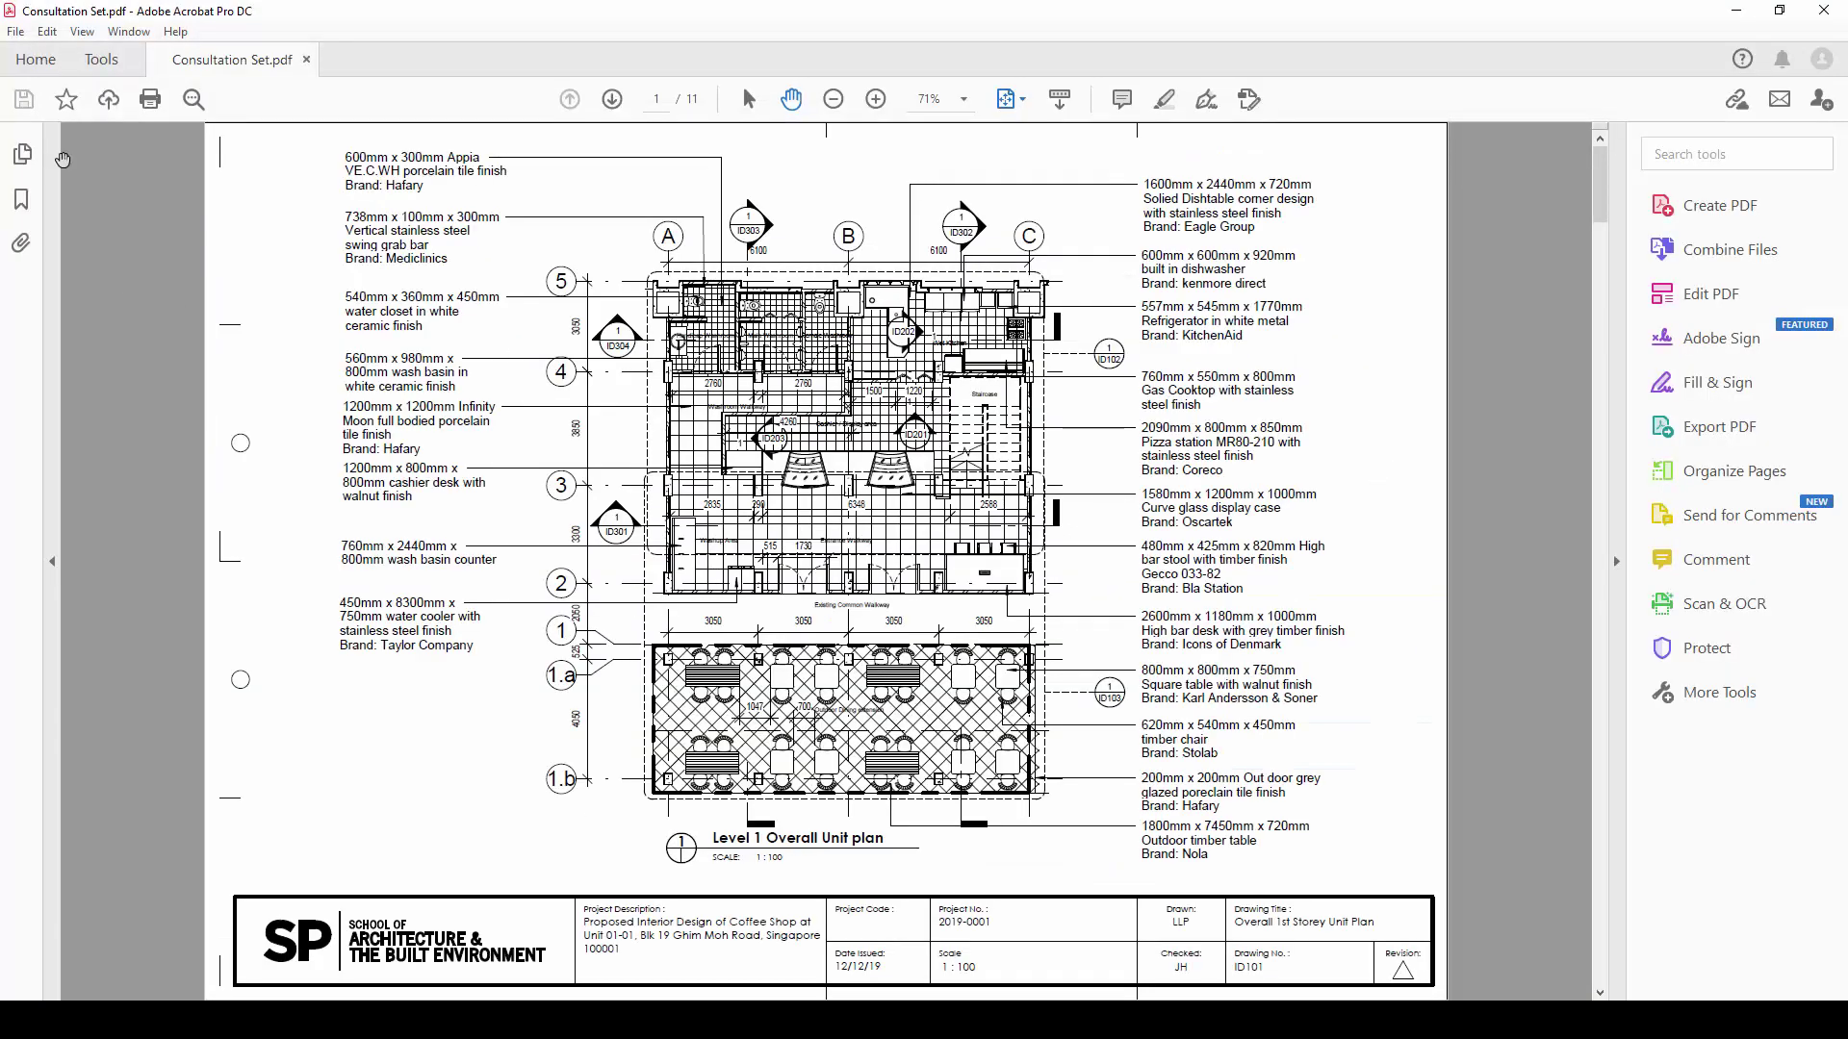
- Show the page thumbnails and look through the printed plans, elevations and sections in the PDF
click(21, 154)
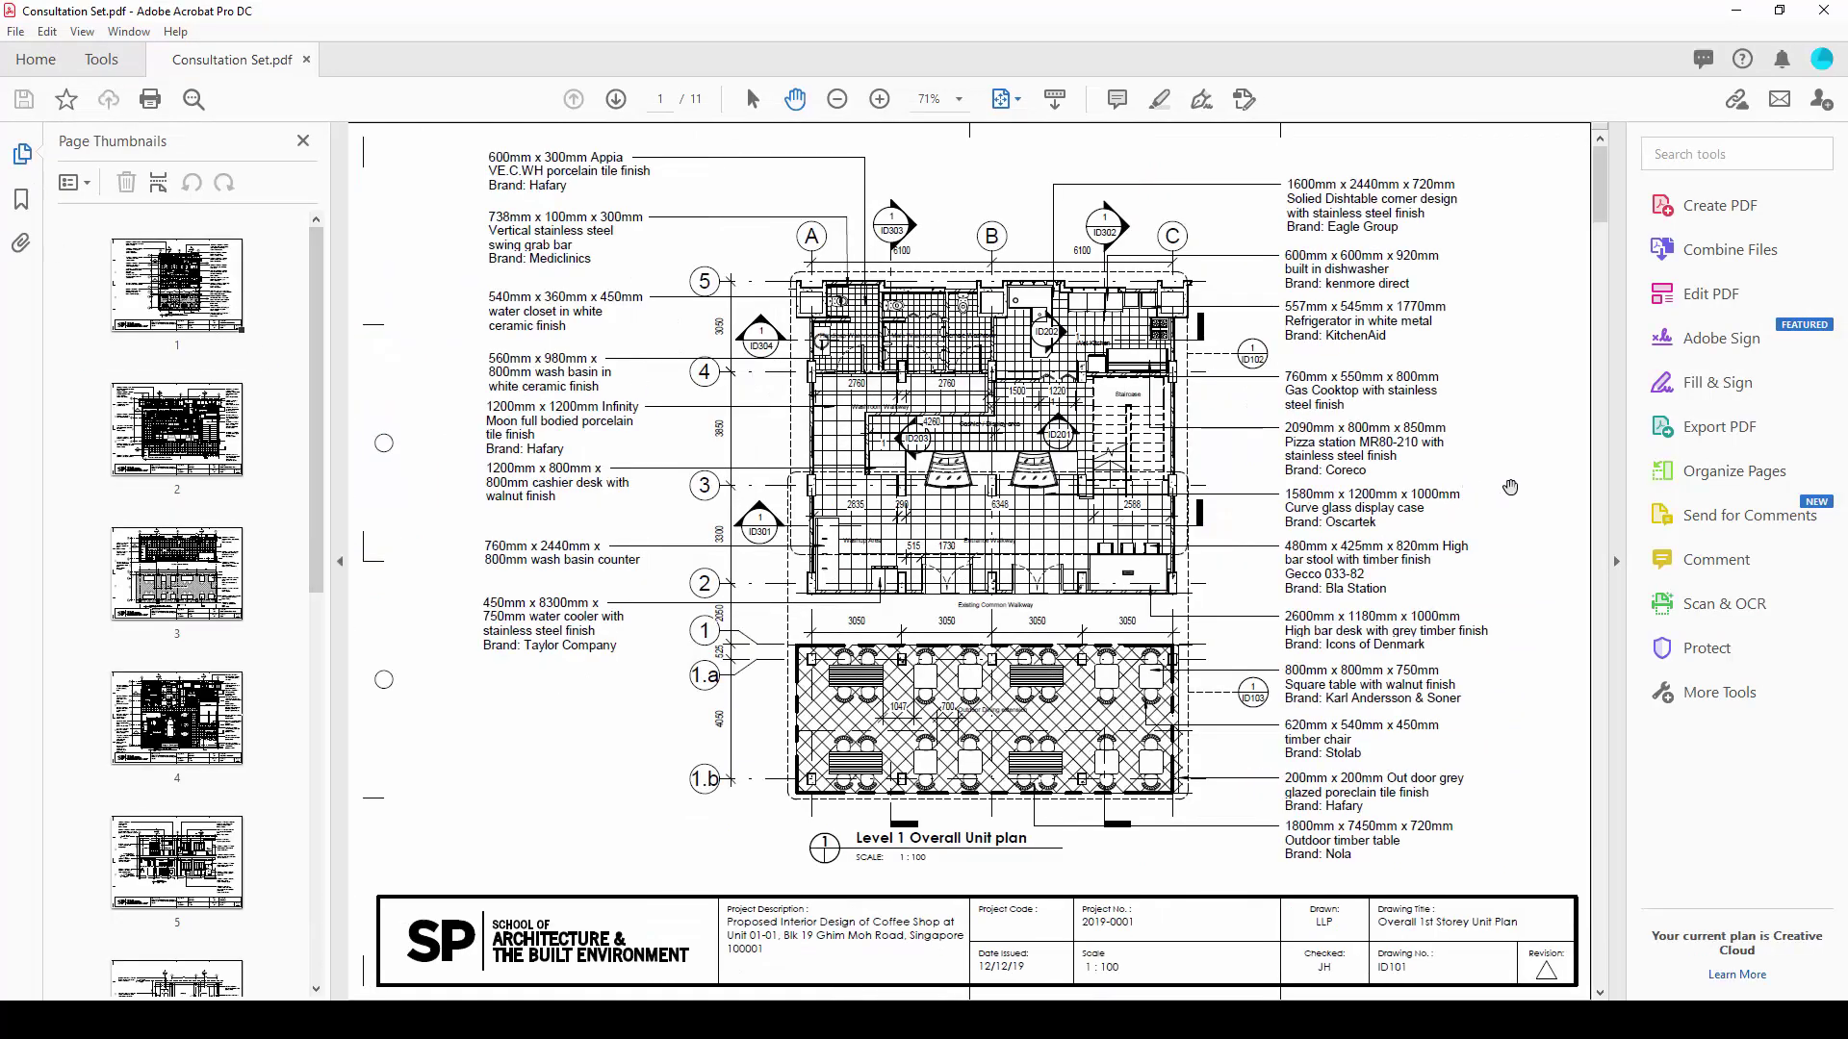
ctrl+scroll(1341, 523, down, 2)
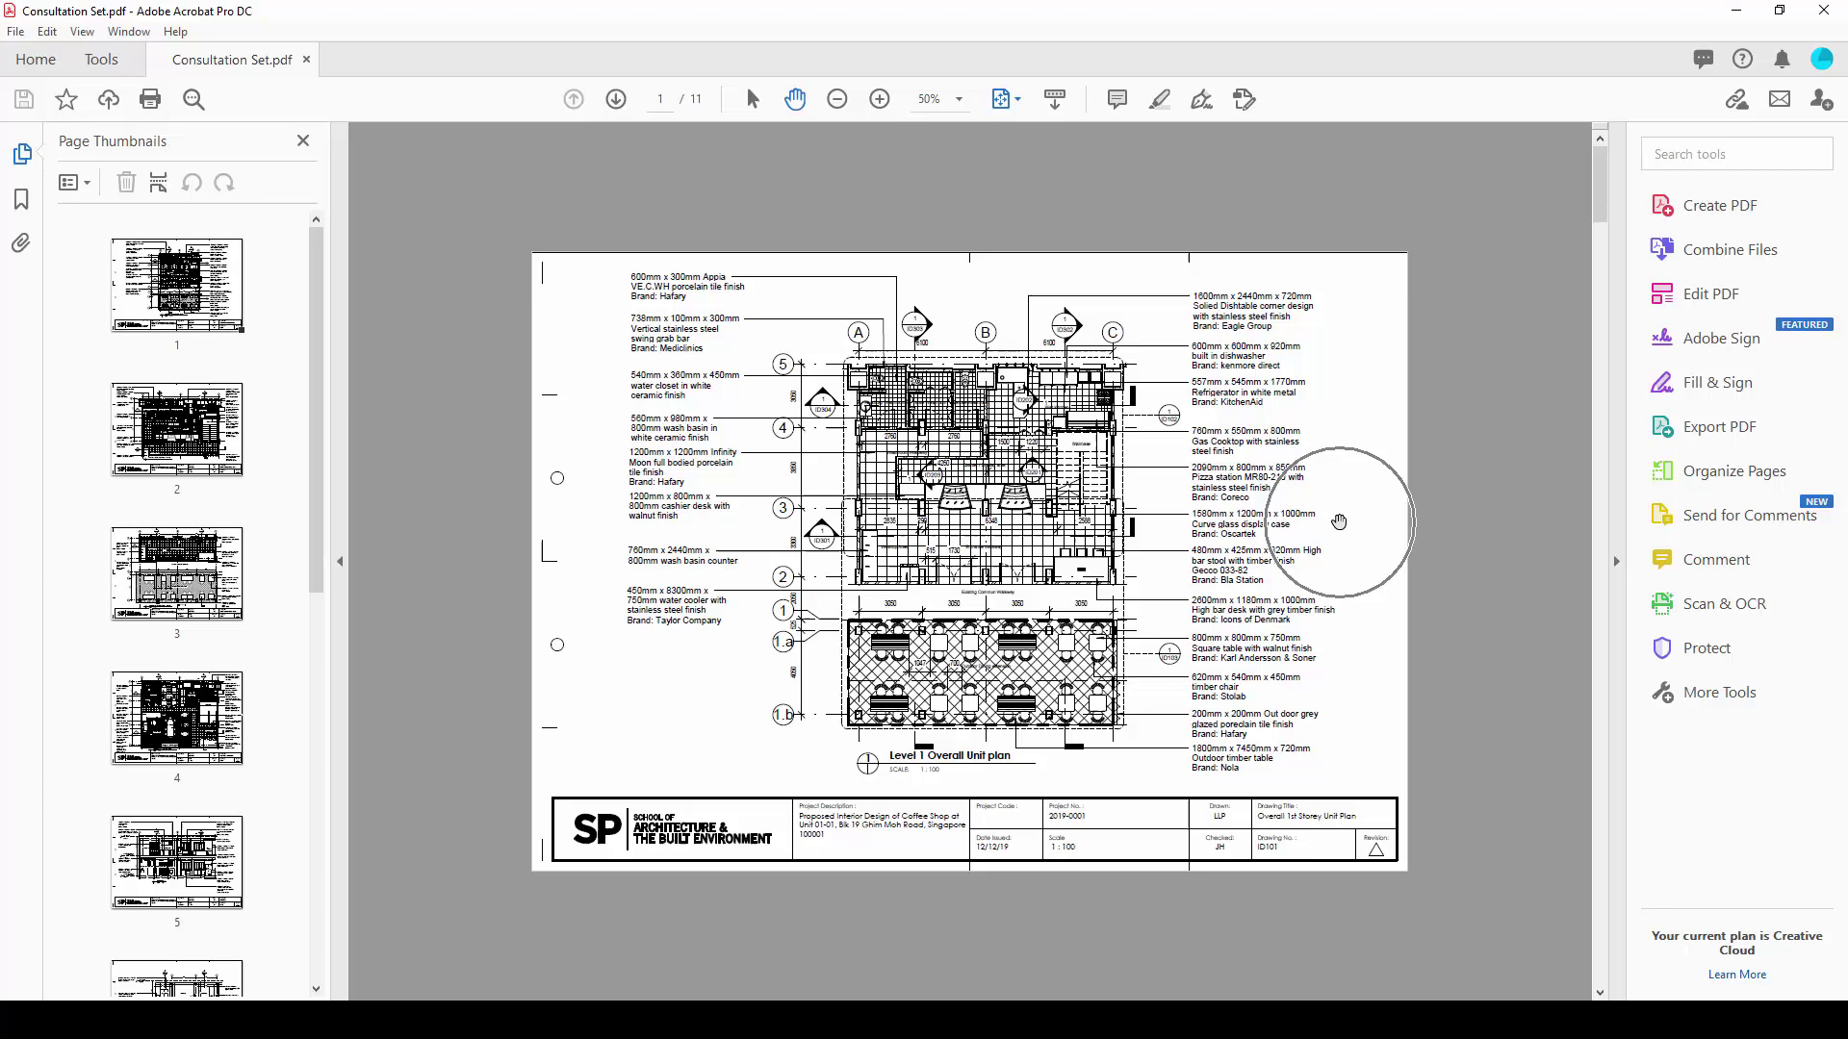
scroll(179, 539, down, 5)
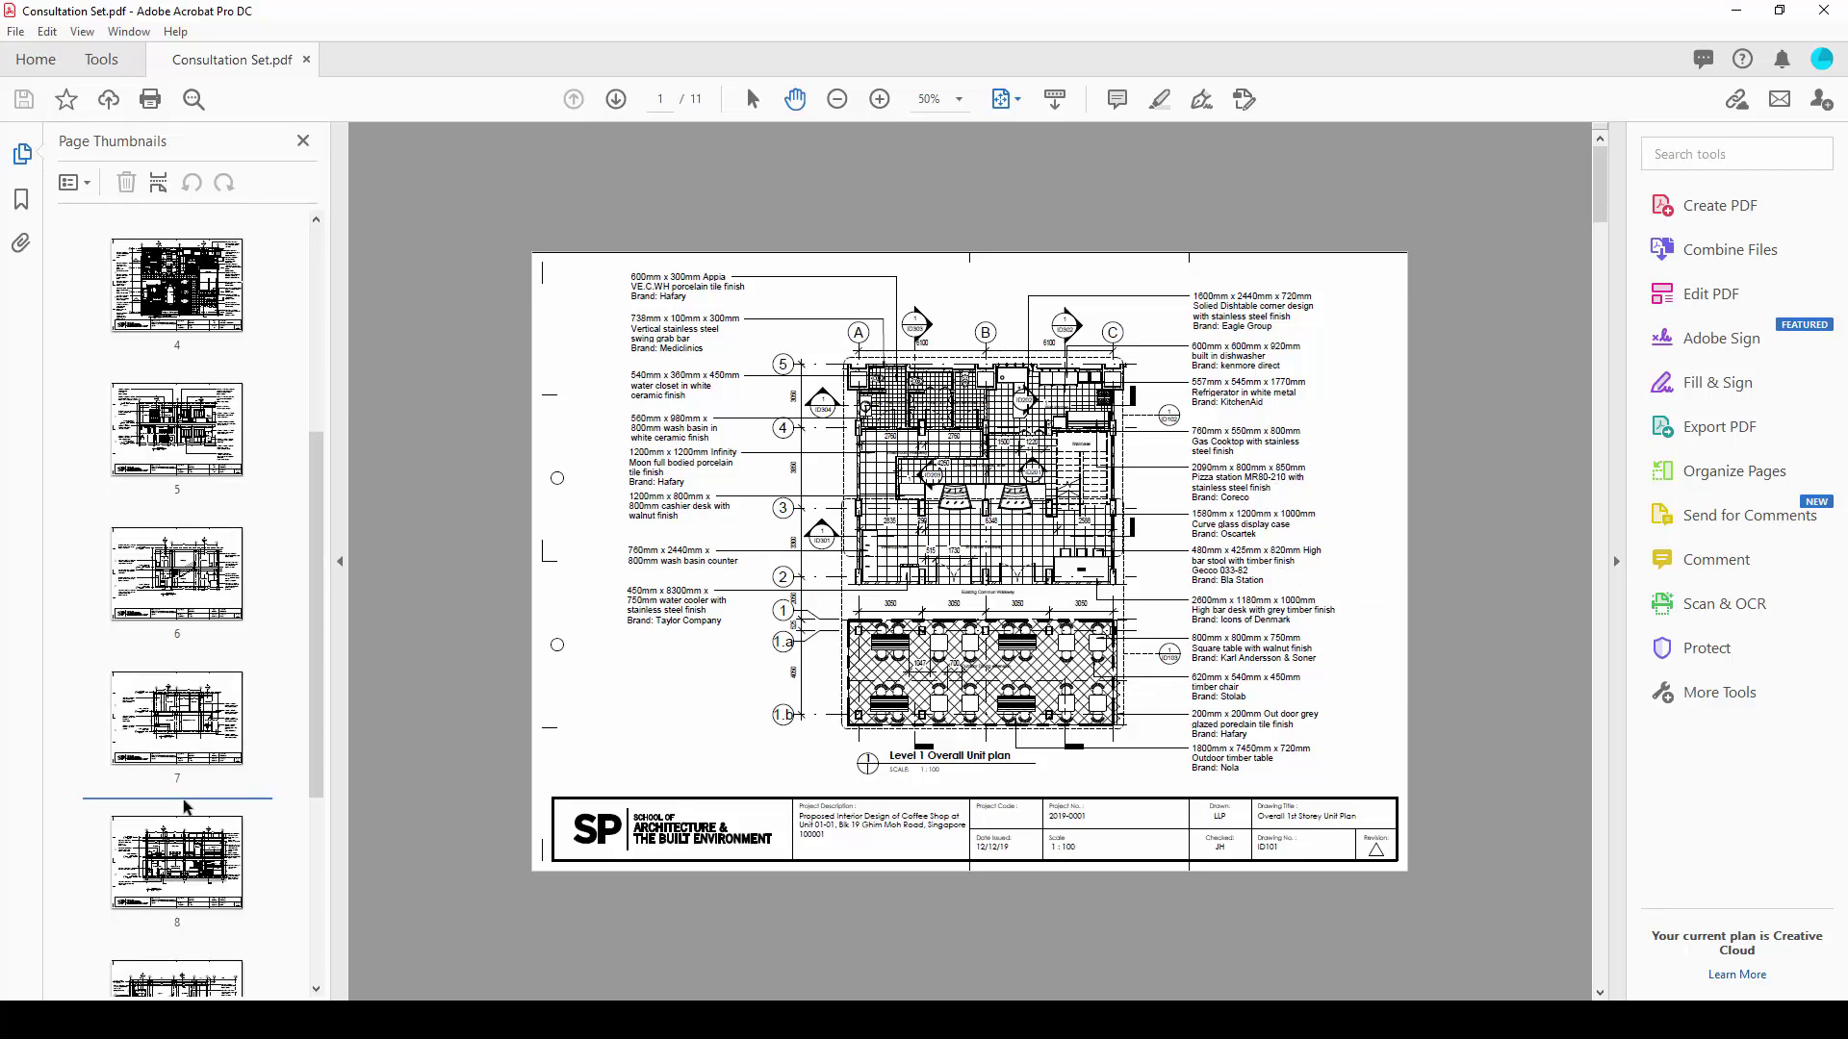
scroll(168, 654, up, 5)
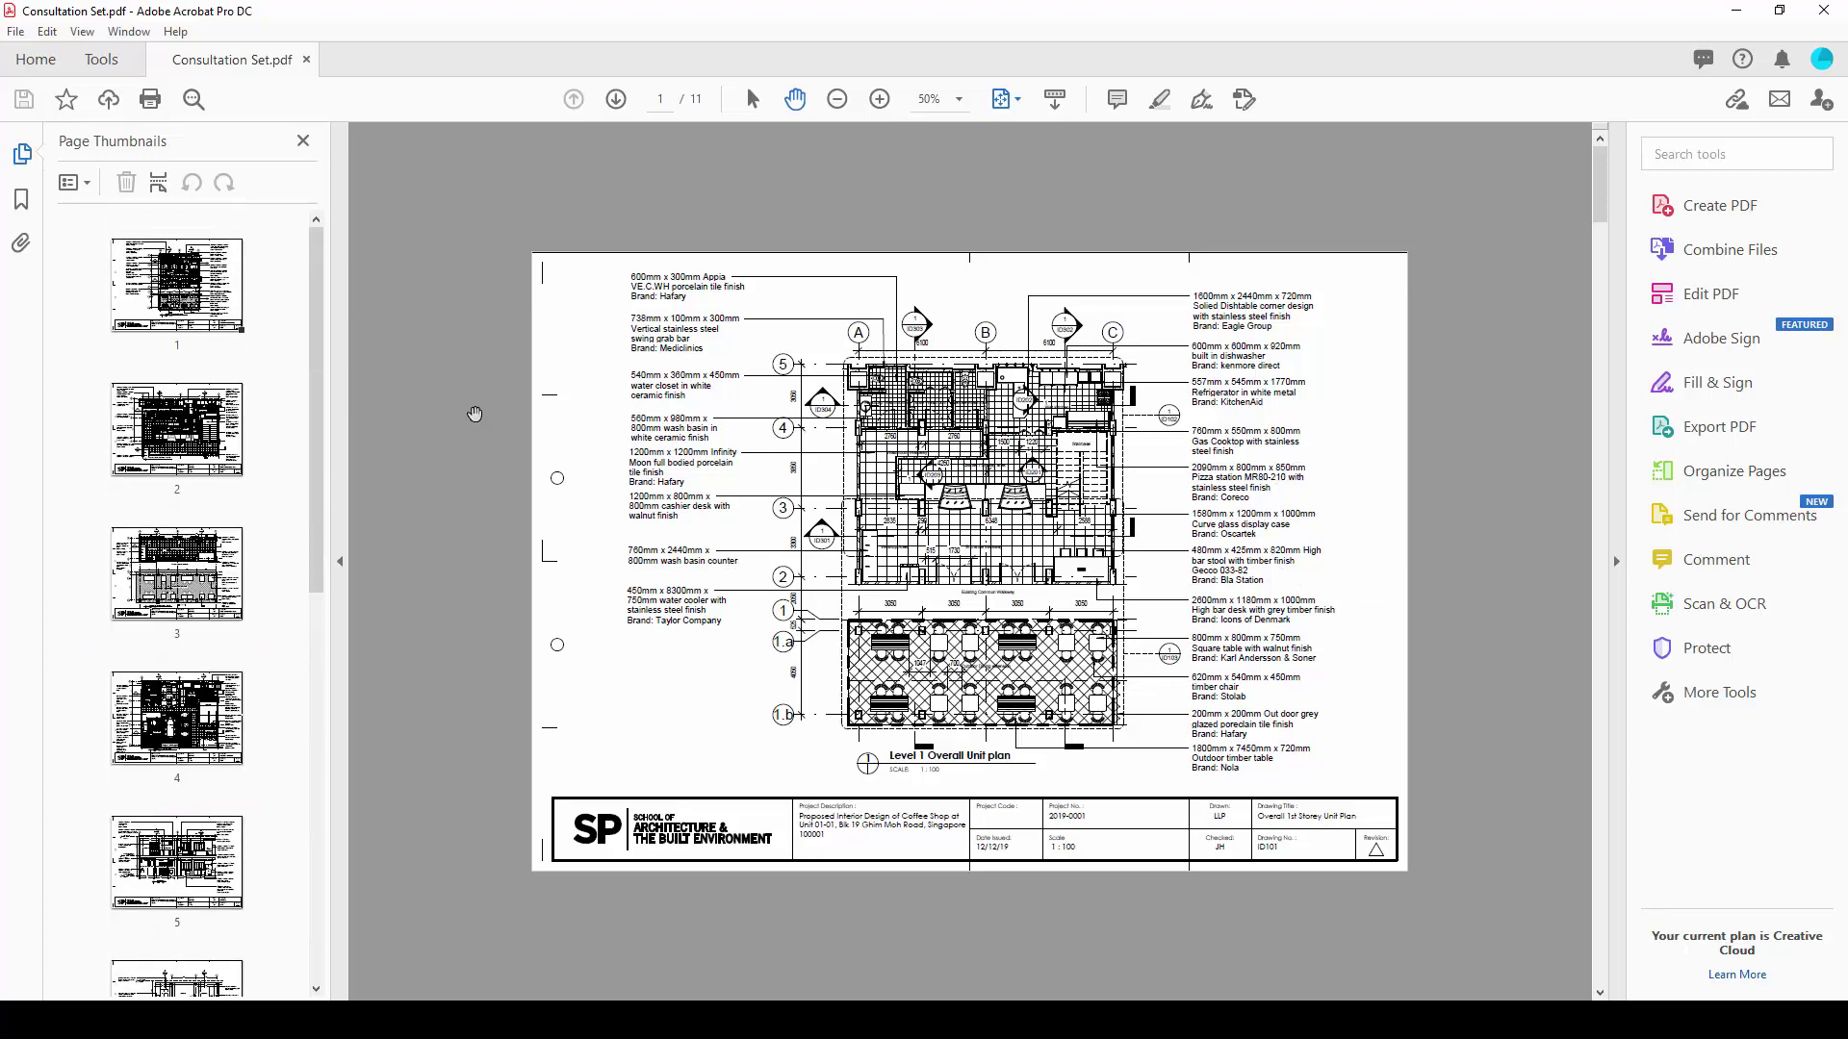
scroll(470, 426, down, 2)
scroll(466, 443, down, 5)
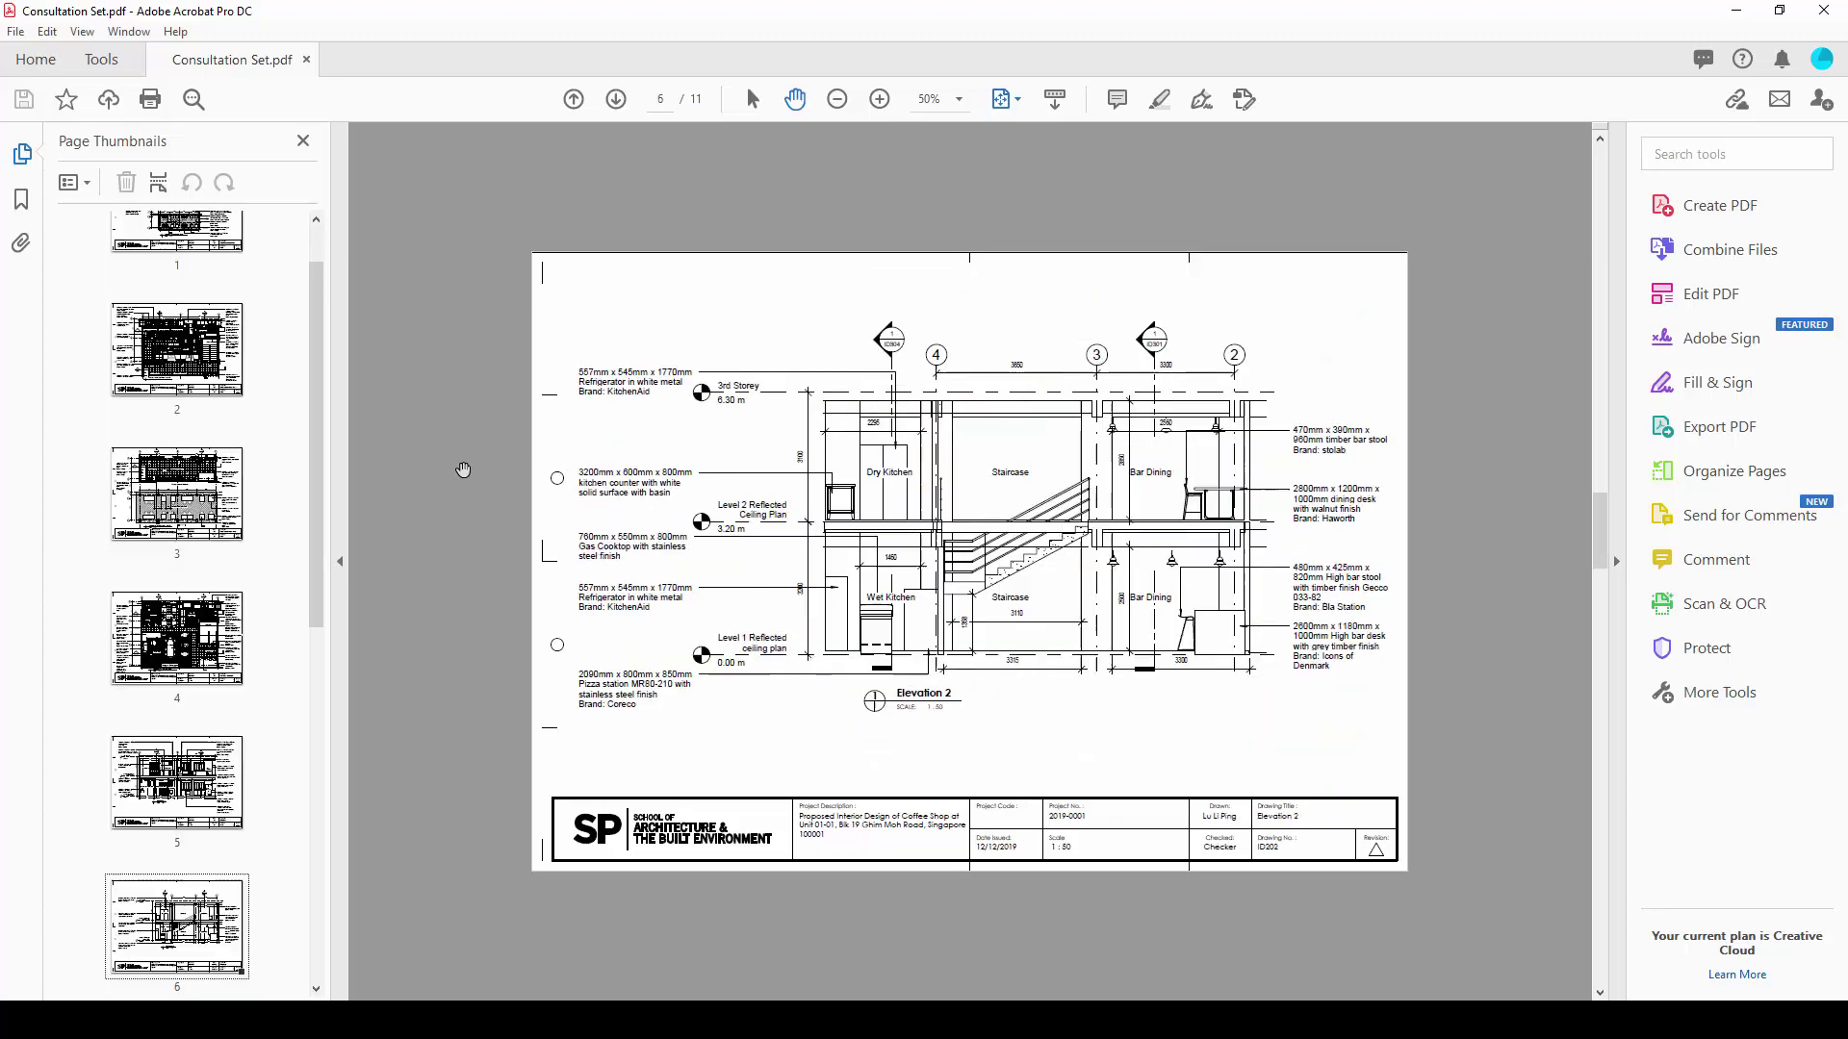
scroll(462, 474, down, 4)
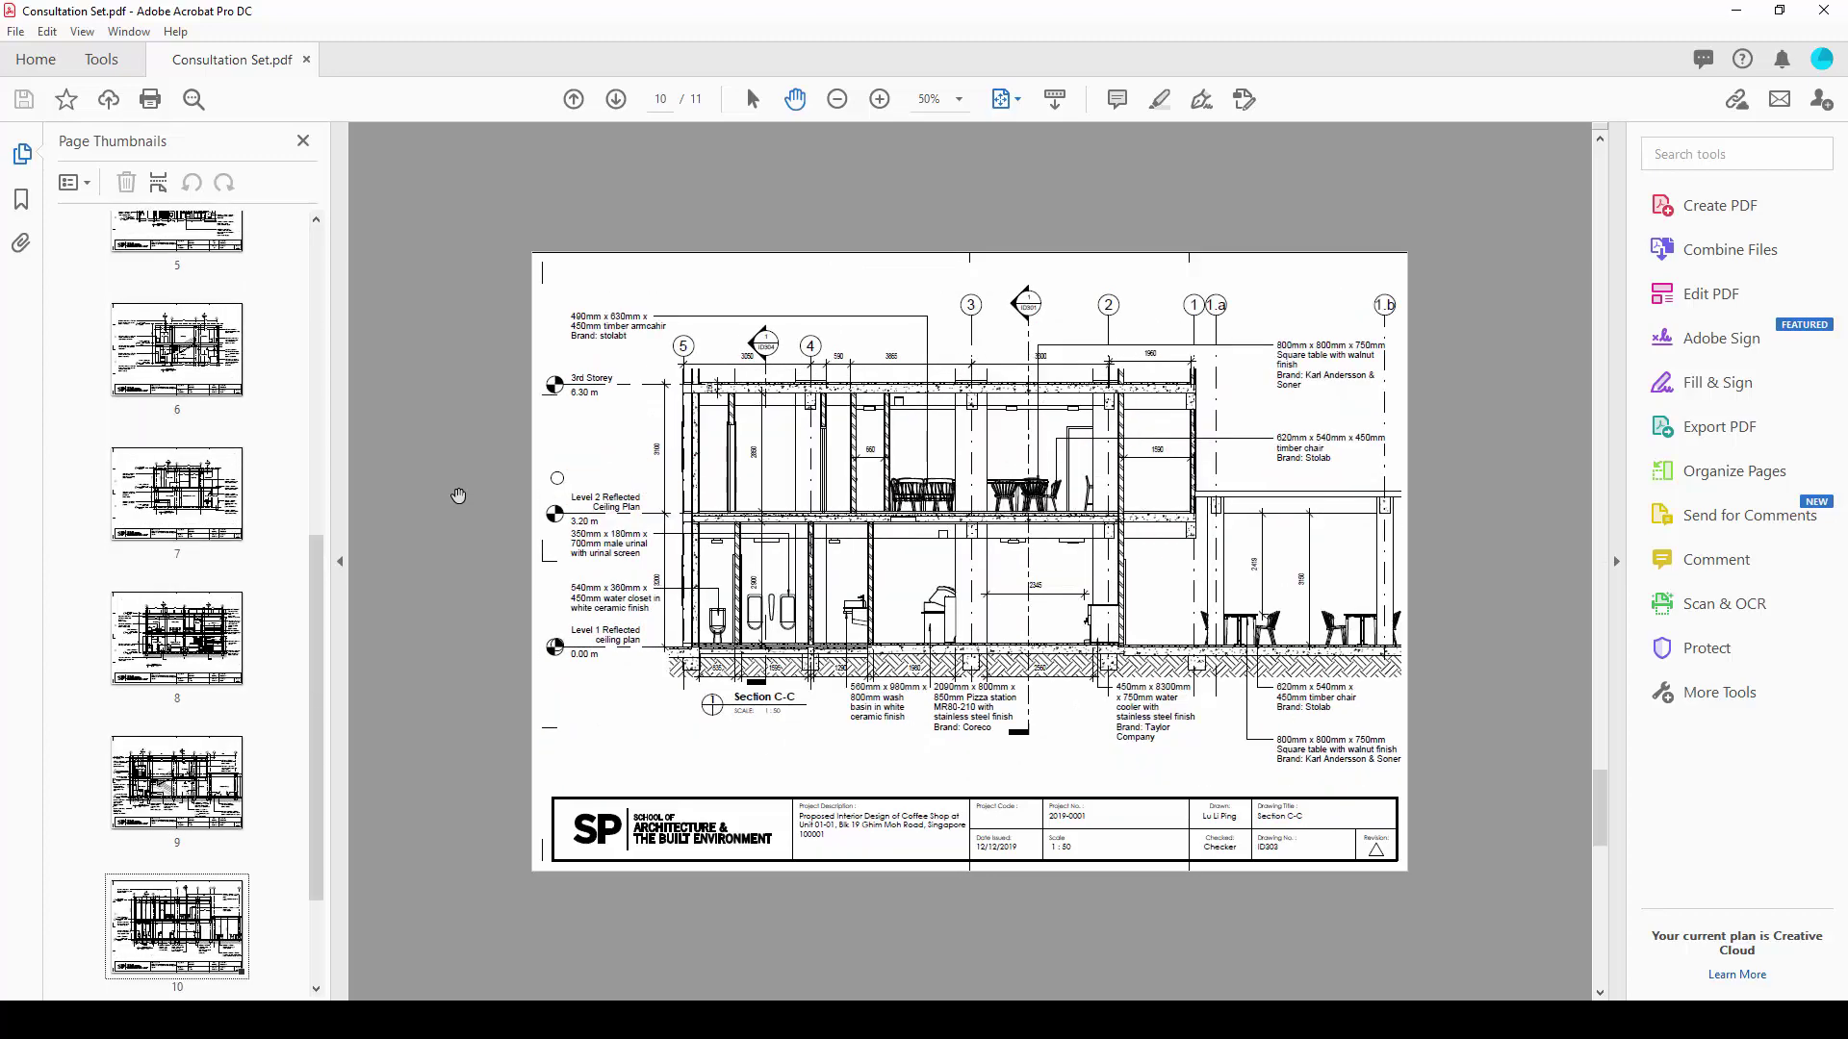
scroll(442, 544, up, 10)
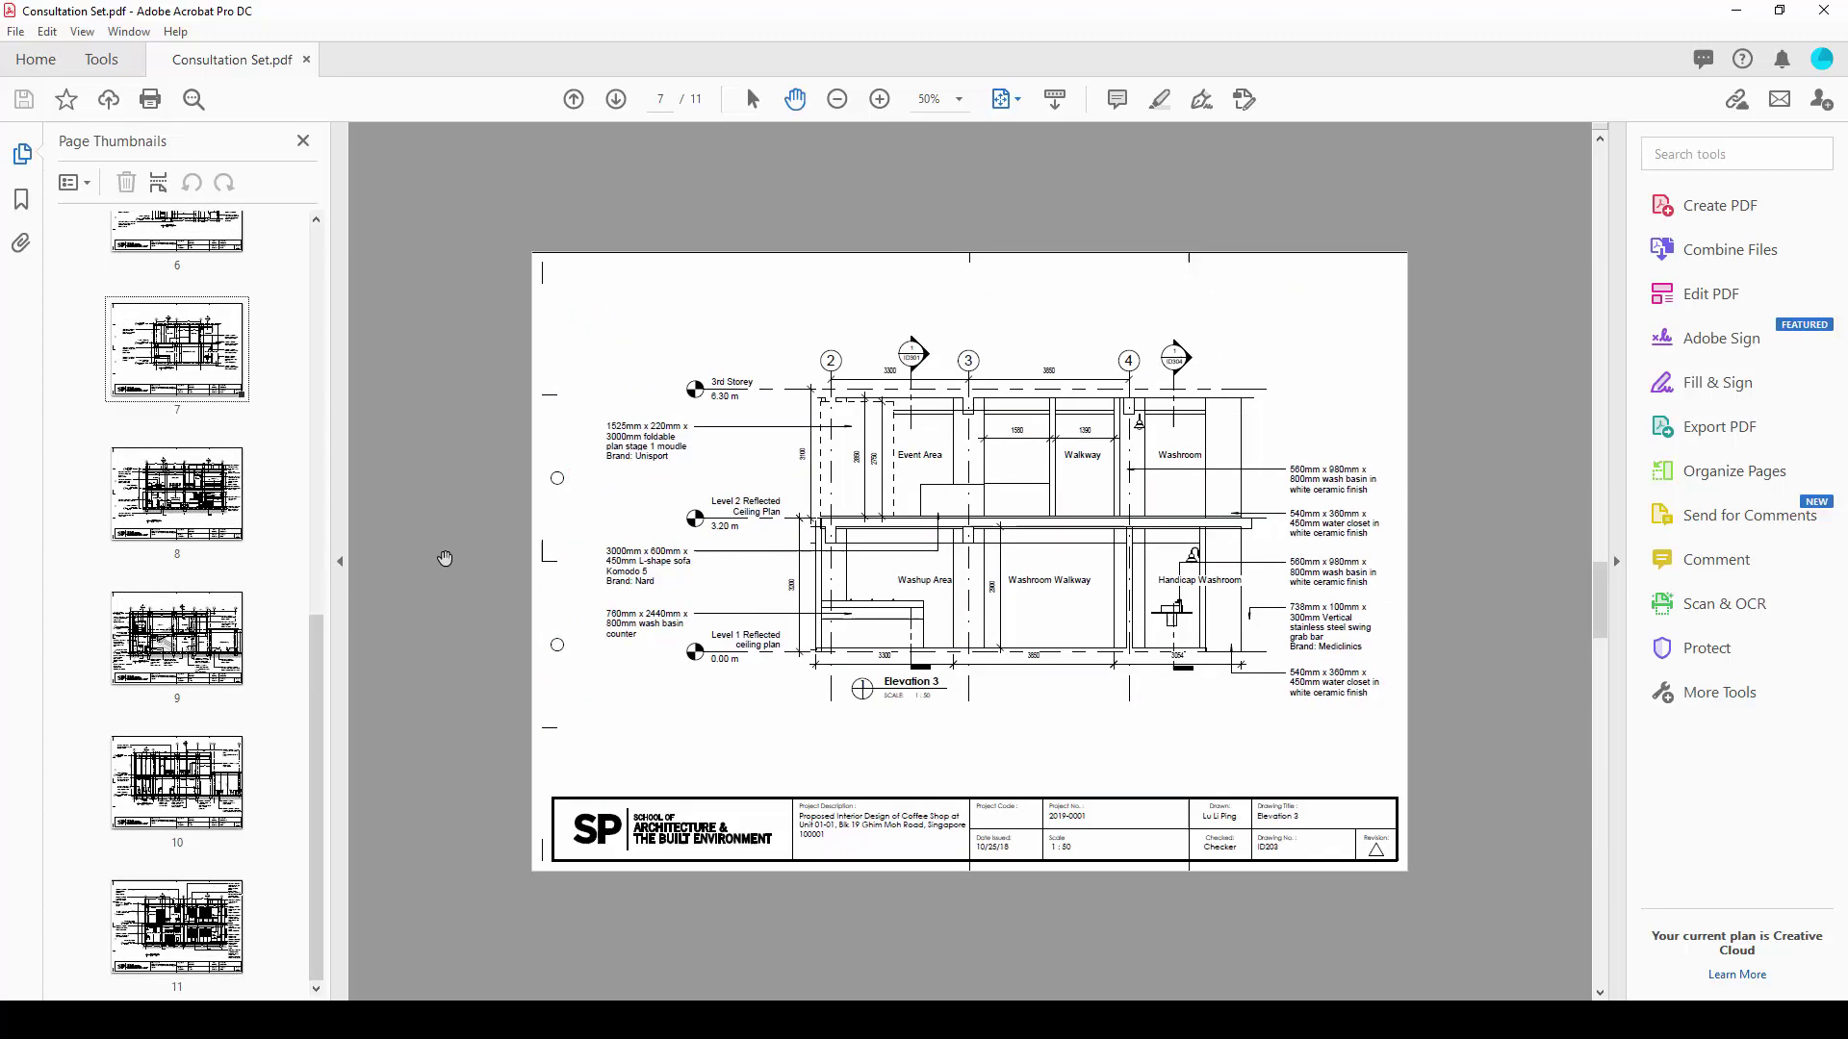
- Switch back to Revit, reopen the print settings and choose Full Set as the view/sheet set to print
key(alt+Tab)
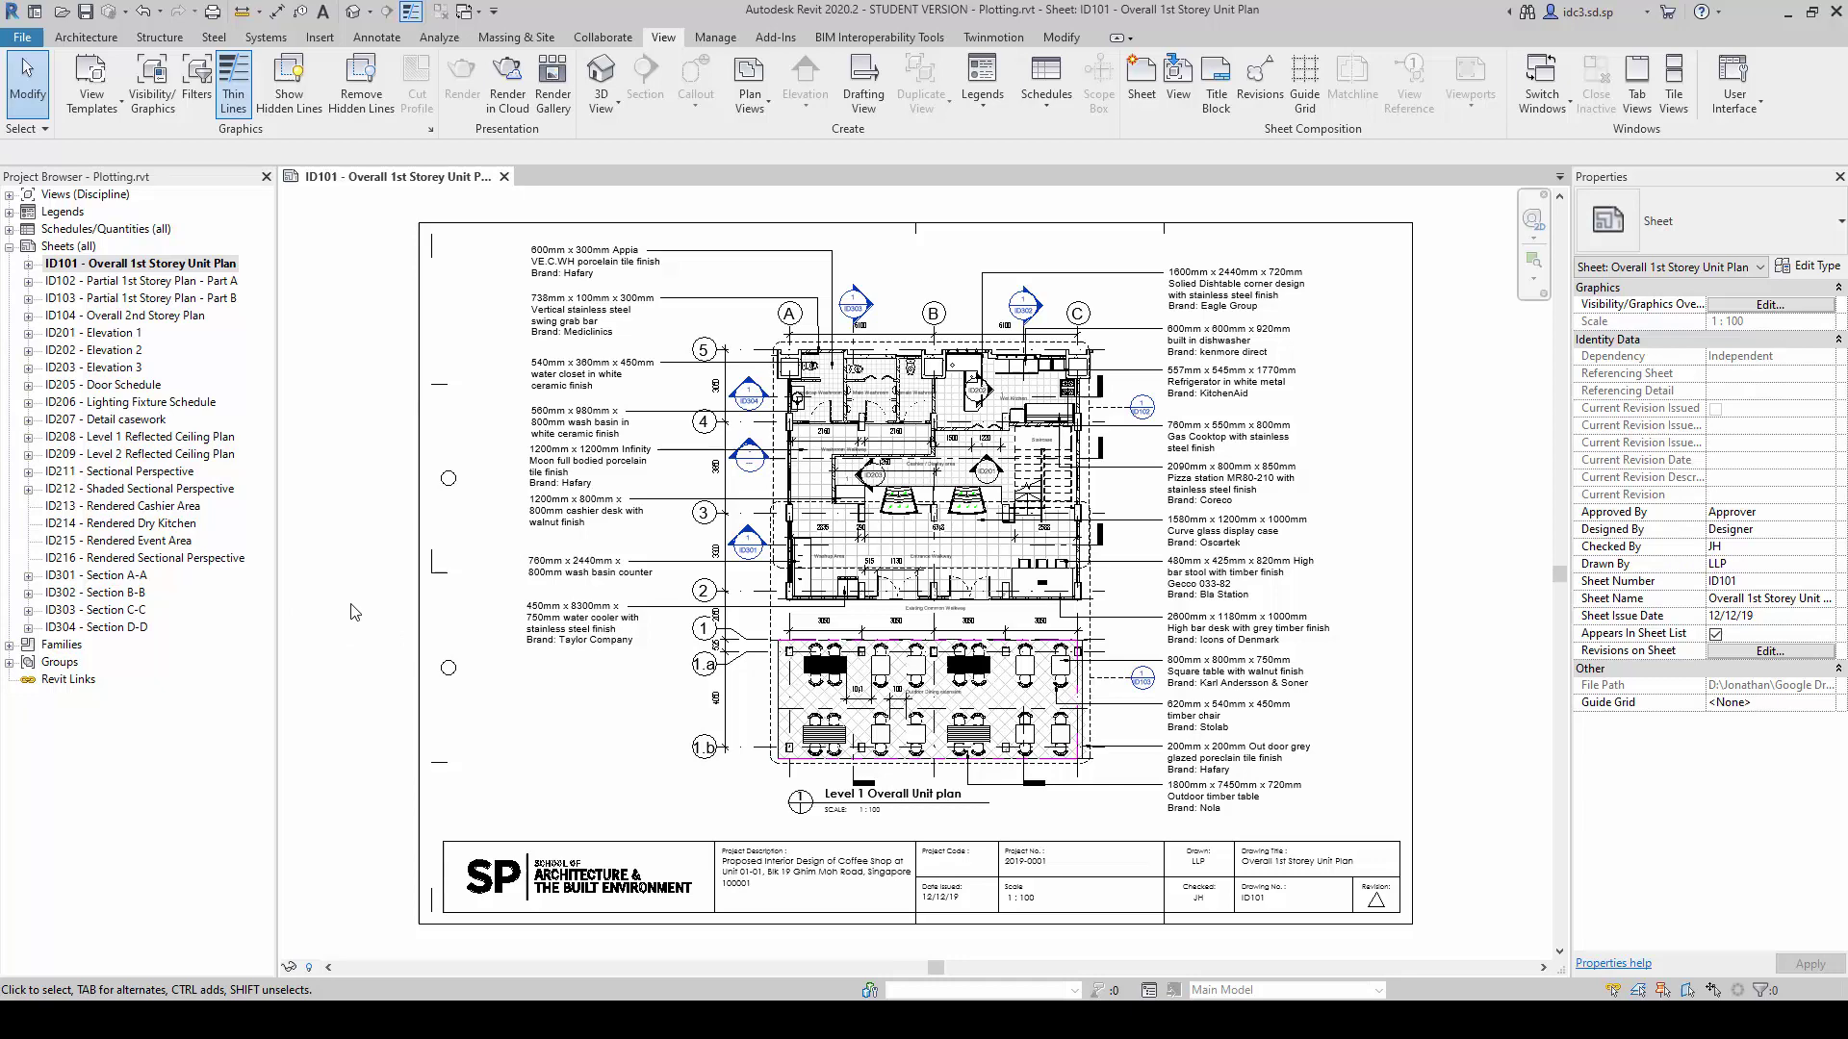
key(ctrl+p)
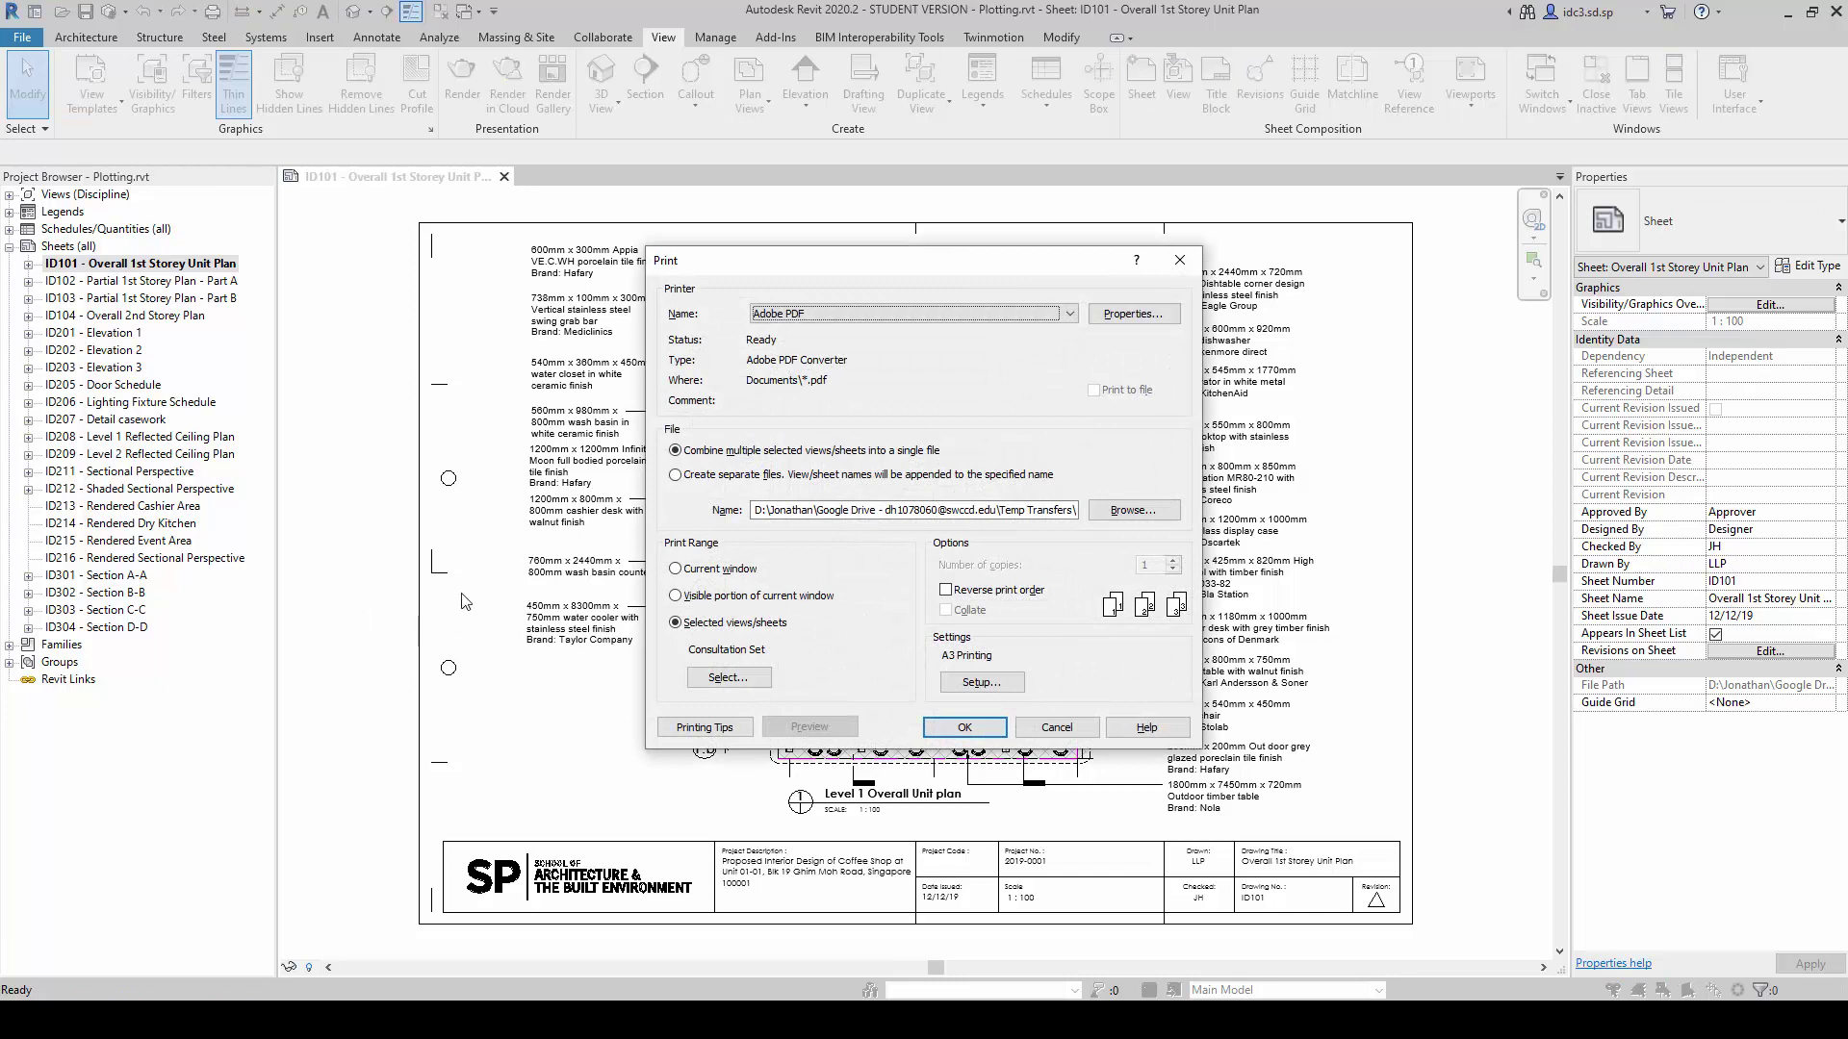
drag(899, 267, 907, 265)
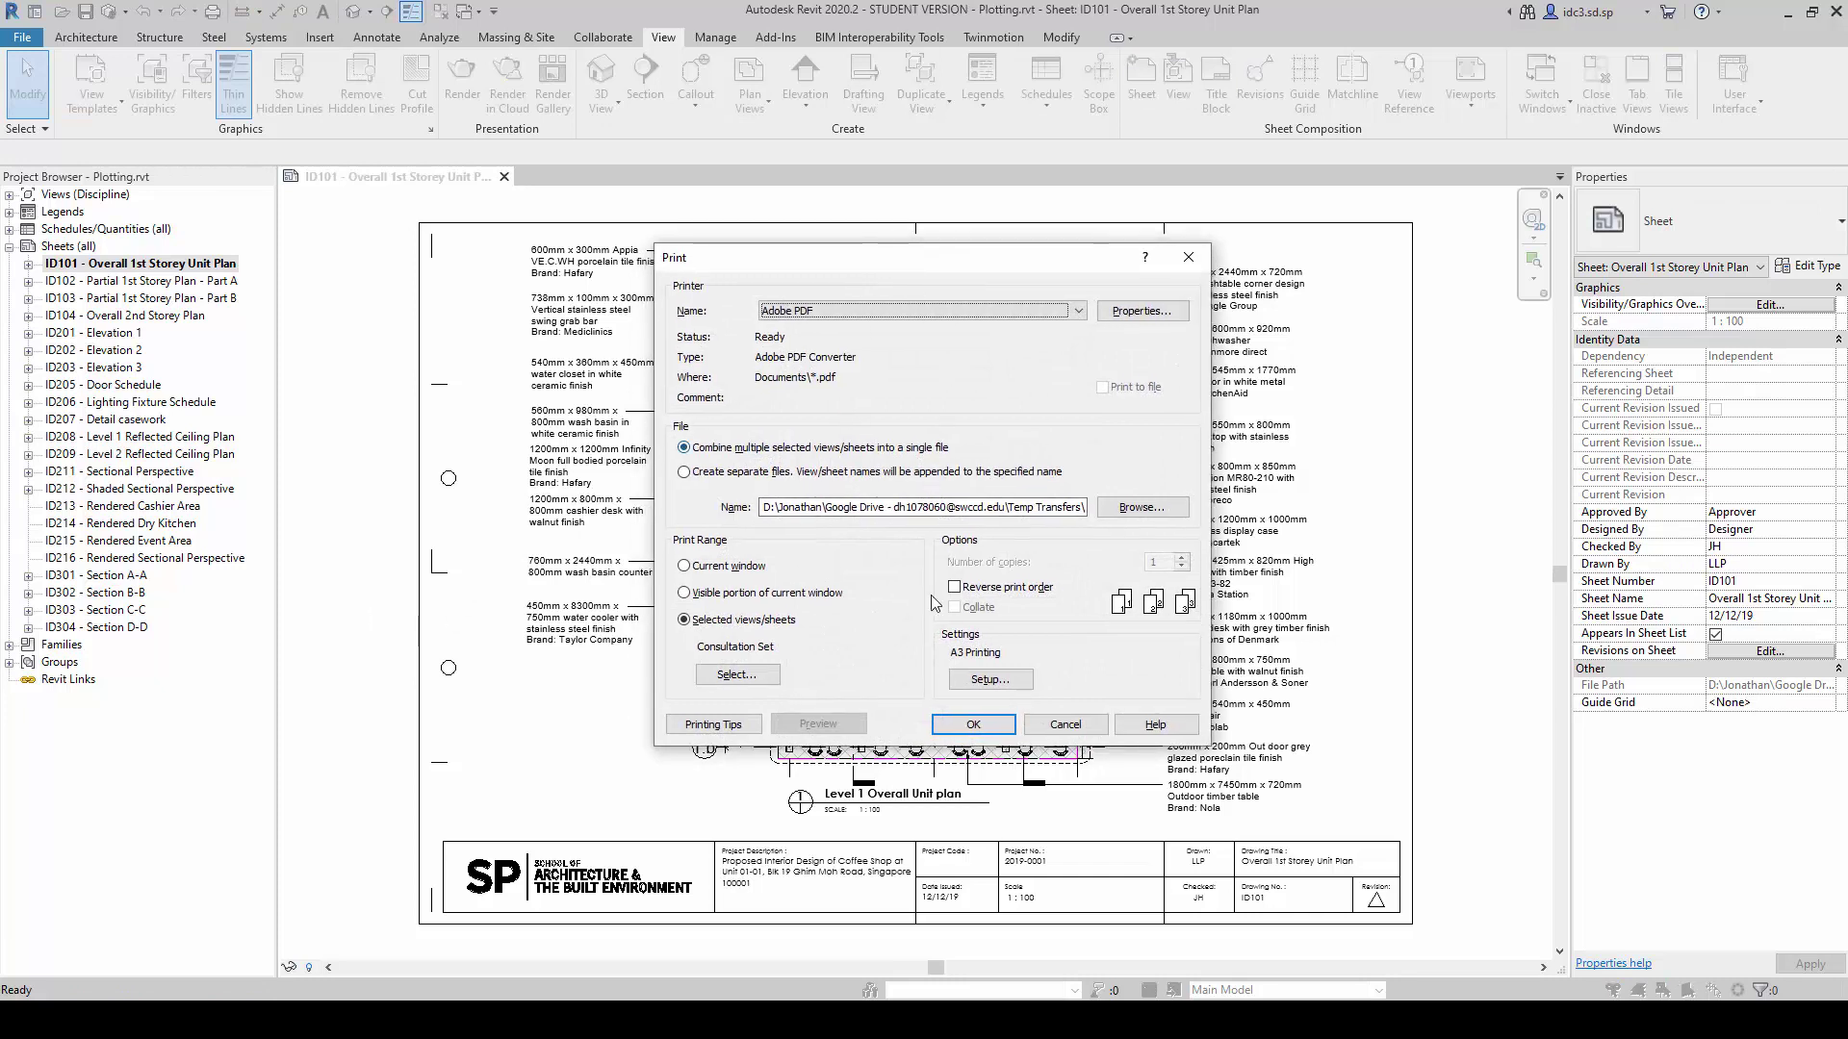
click(737, 675)
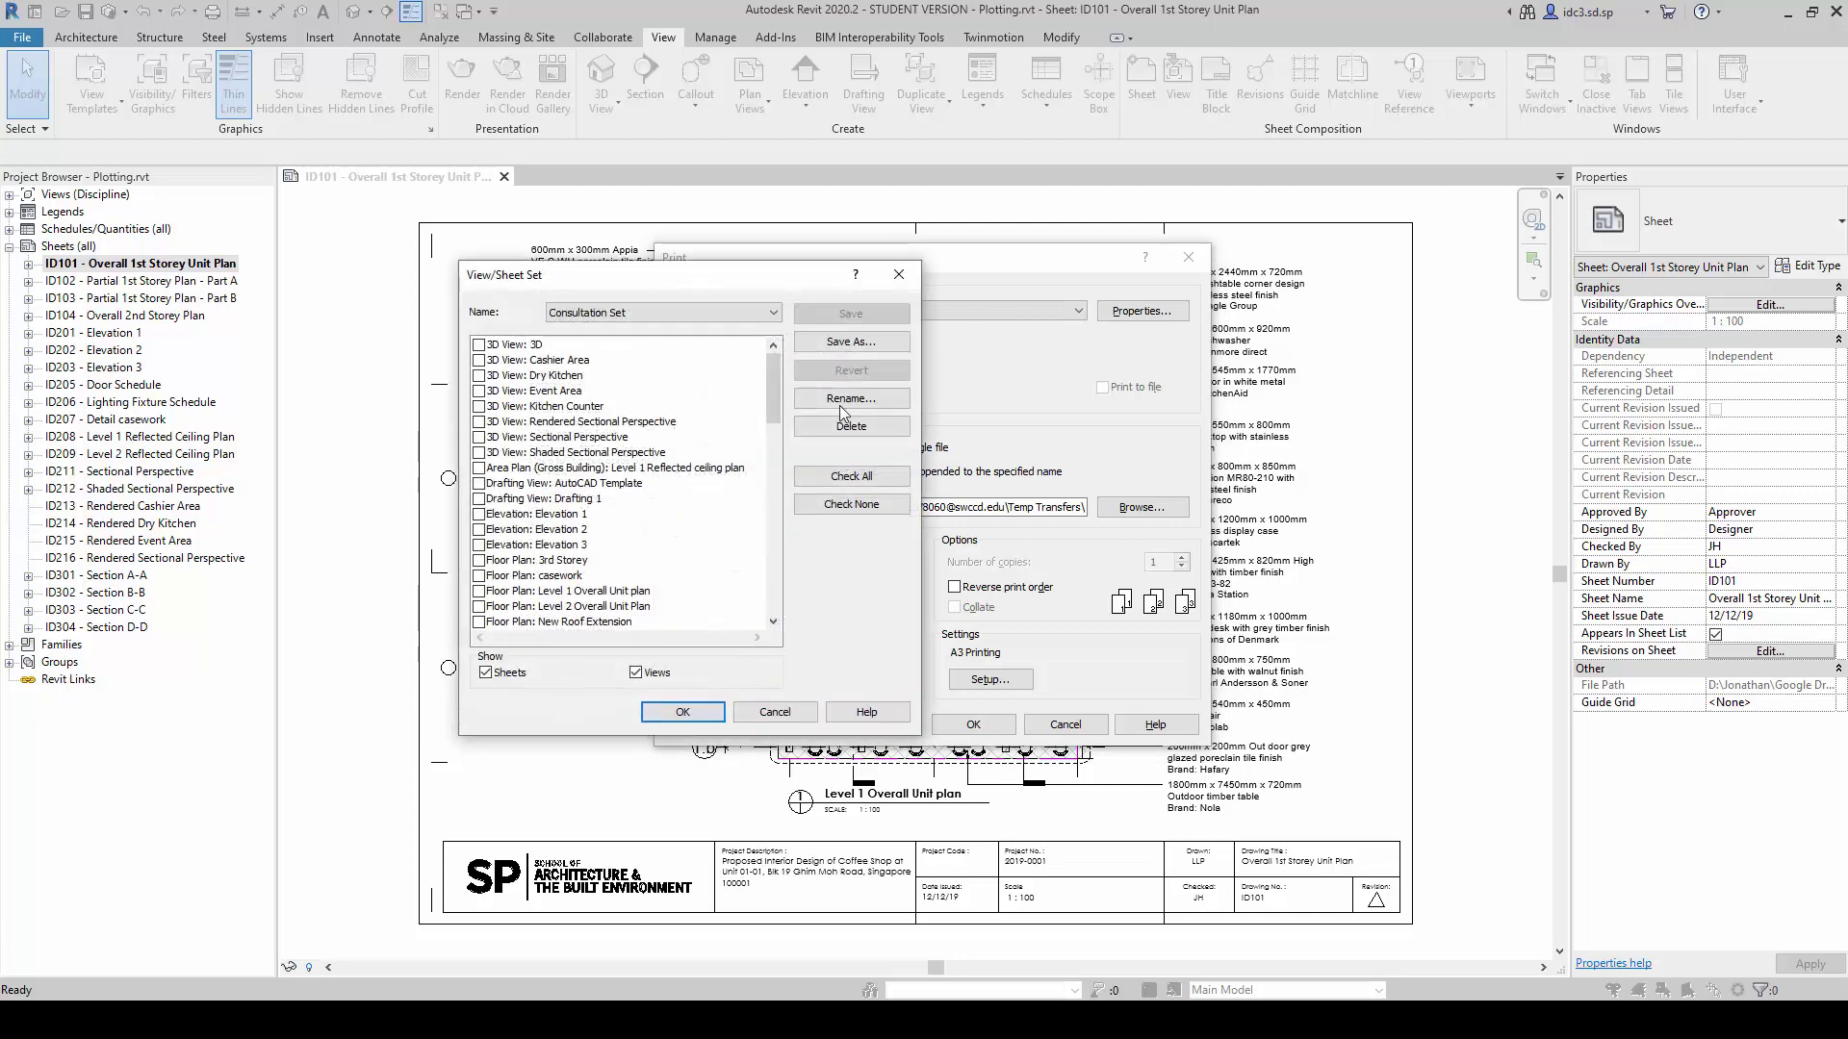
click(774, 313)
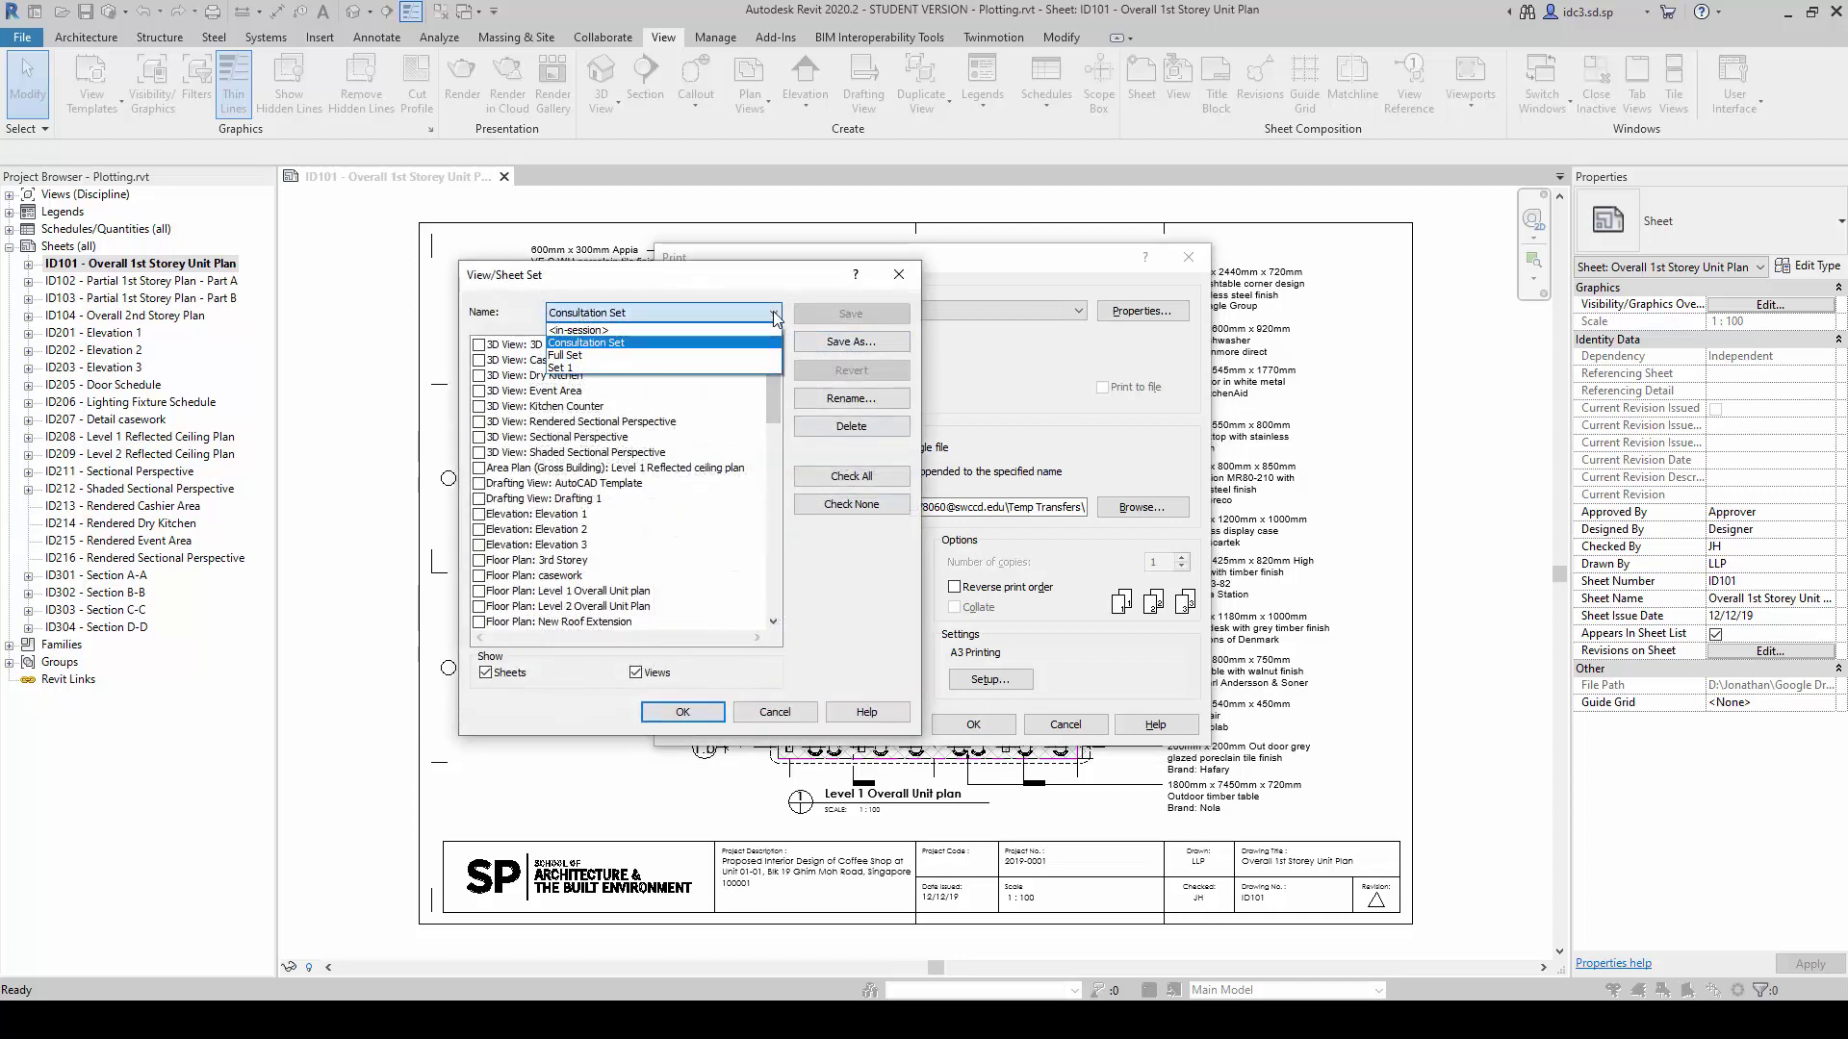
click(643, 355)
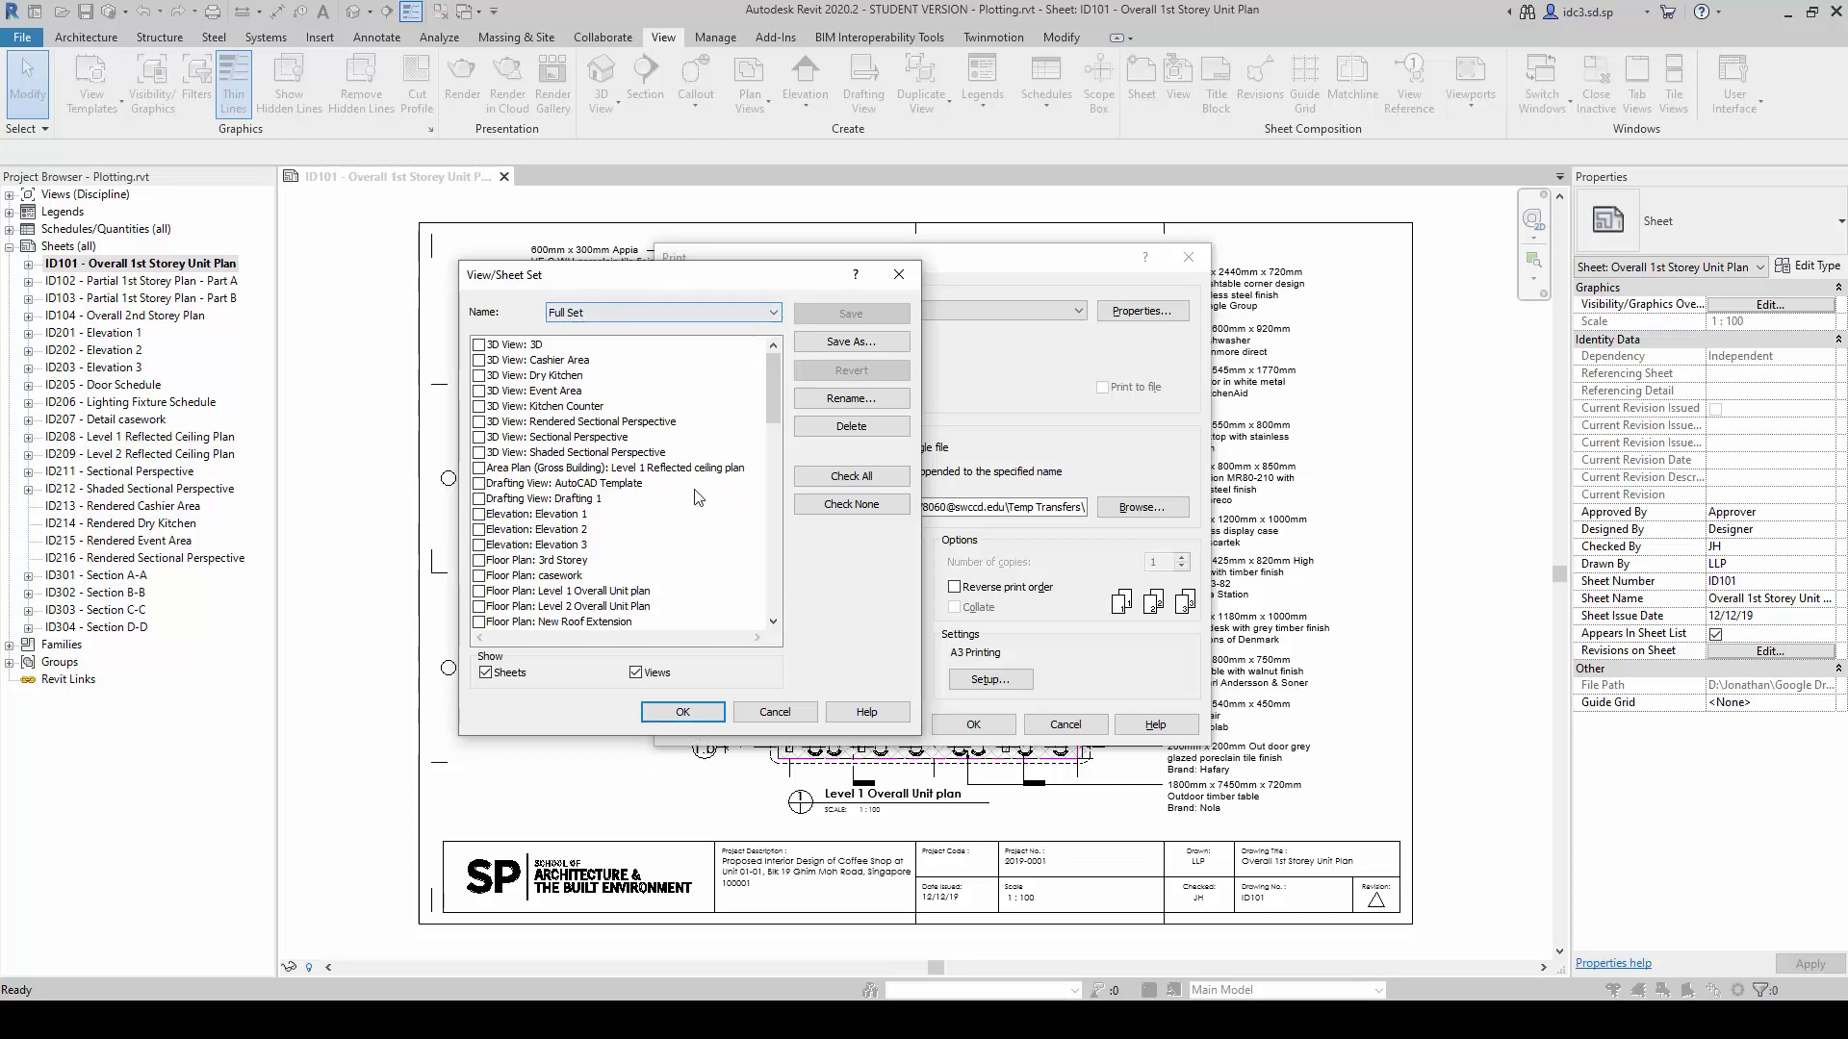
scroll(712, 492, down, 10)
scroll(630, 507, down, 12)
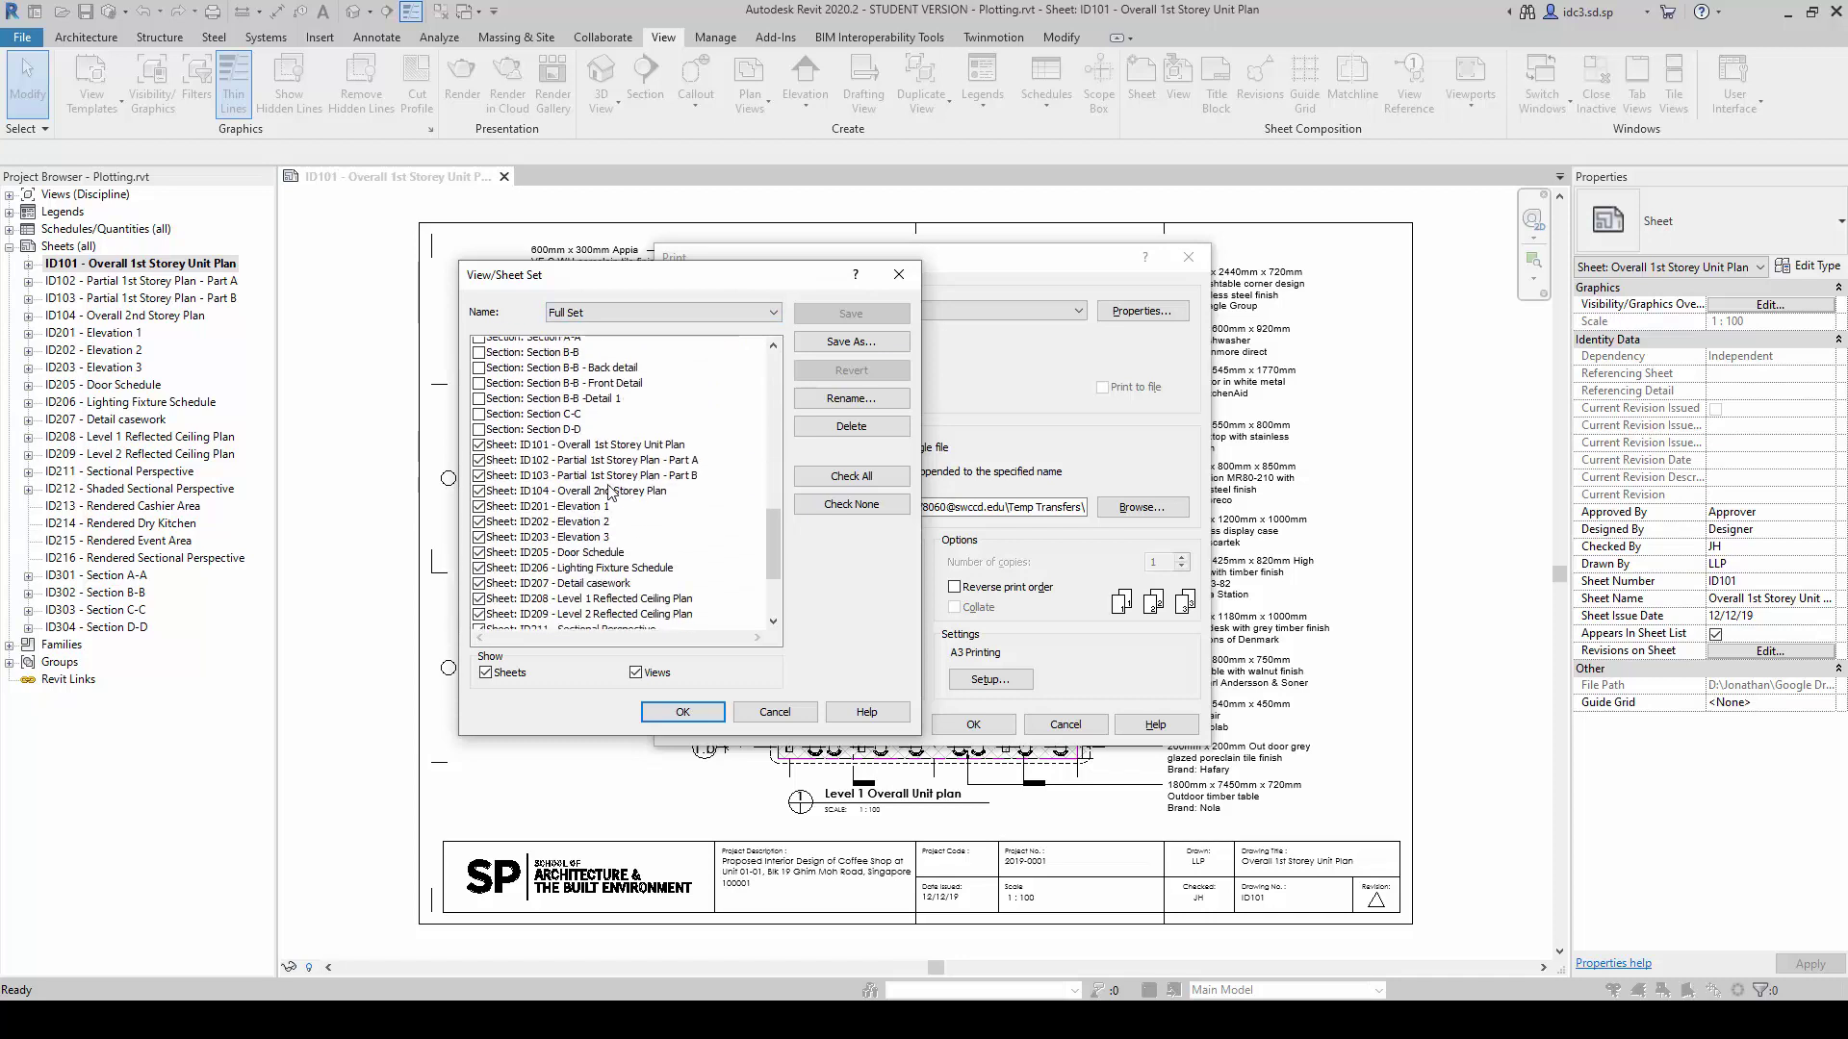
scroll(654, 422, down, 3)
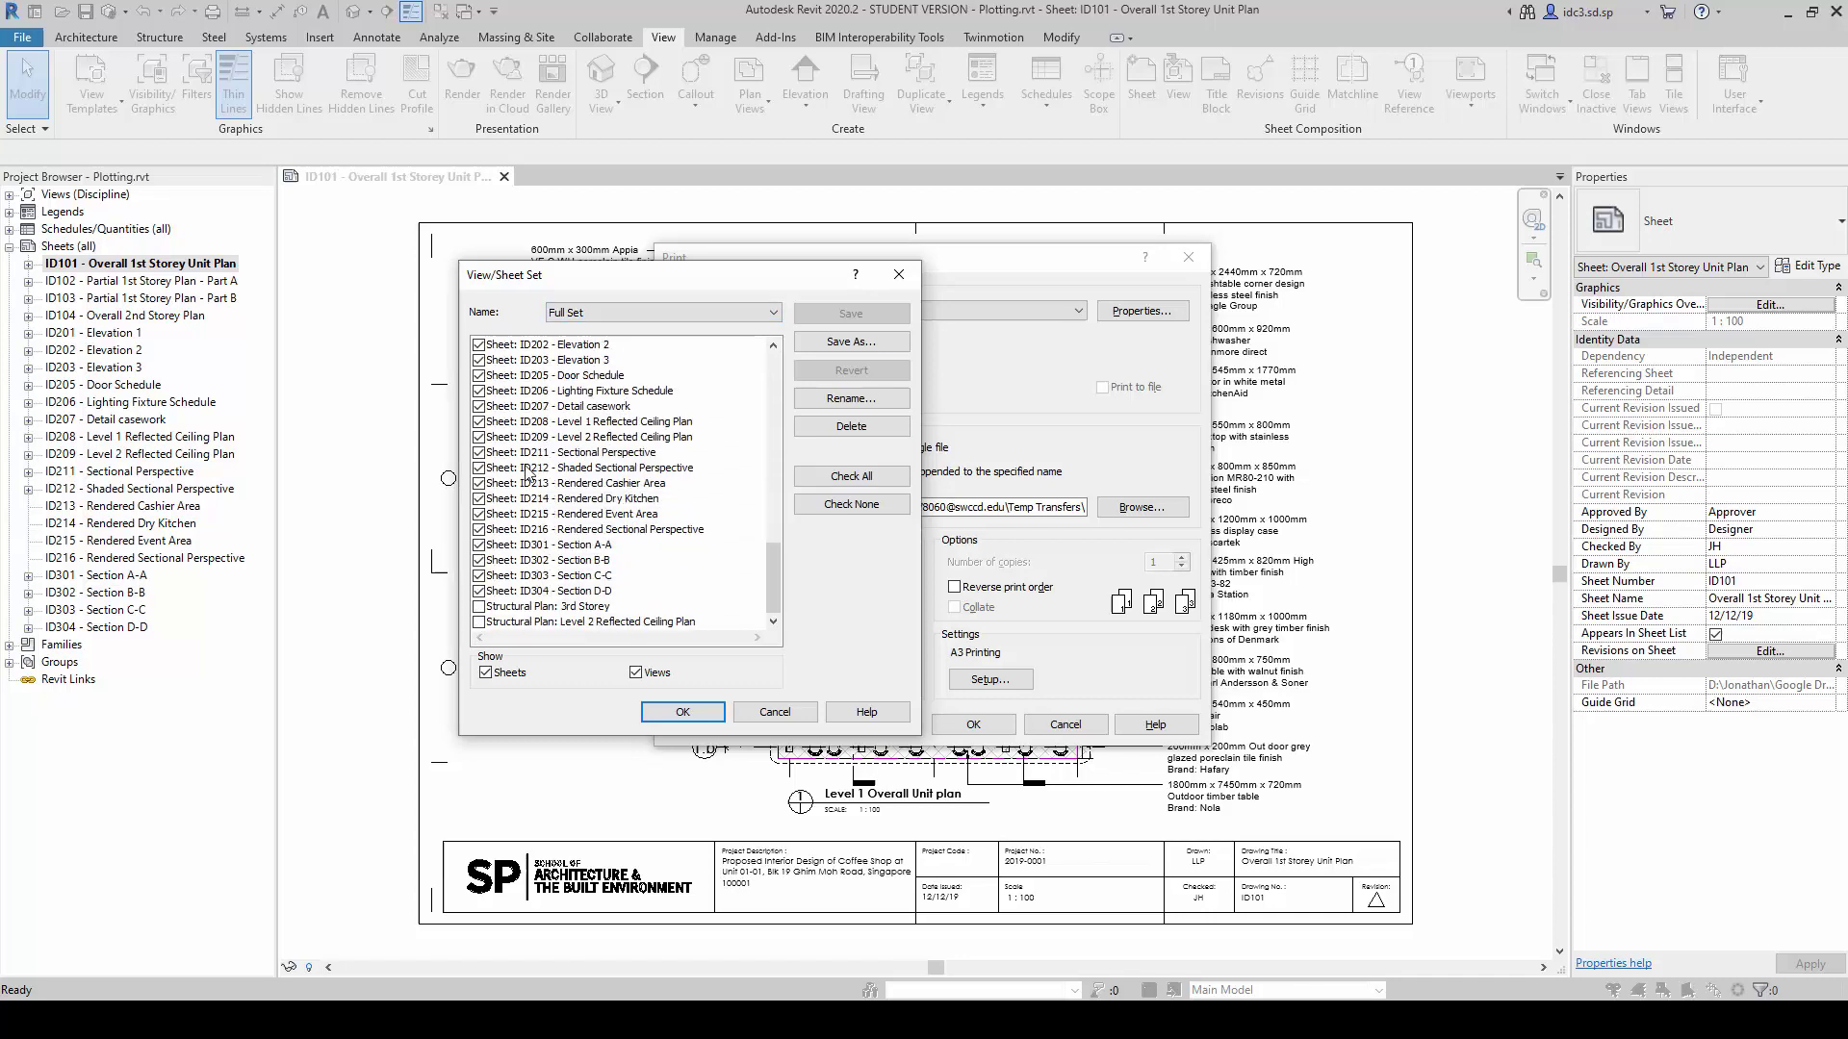
click(683, 713)
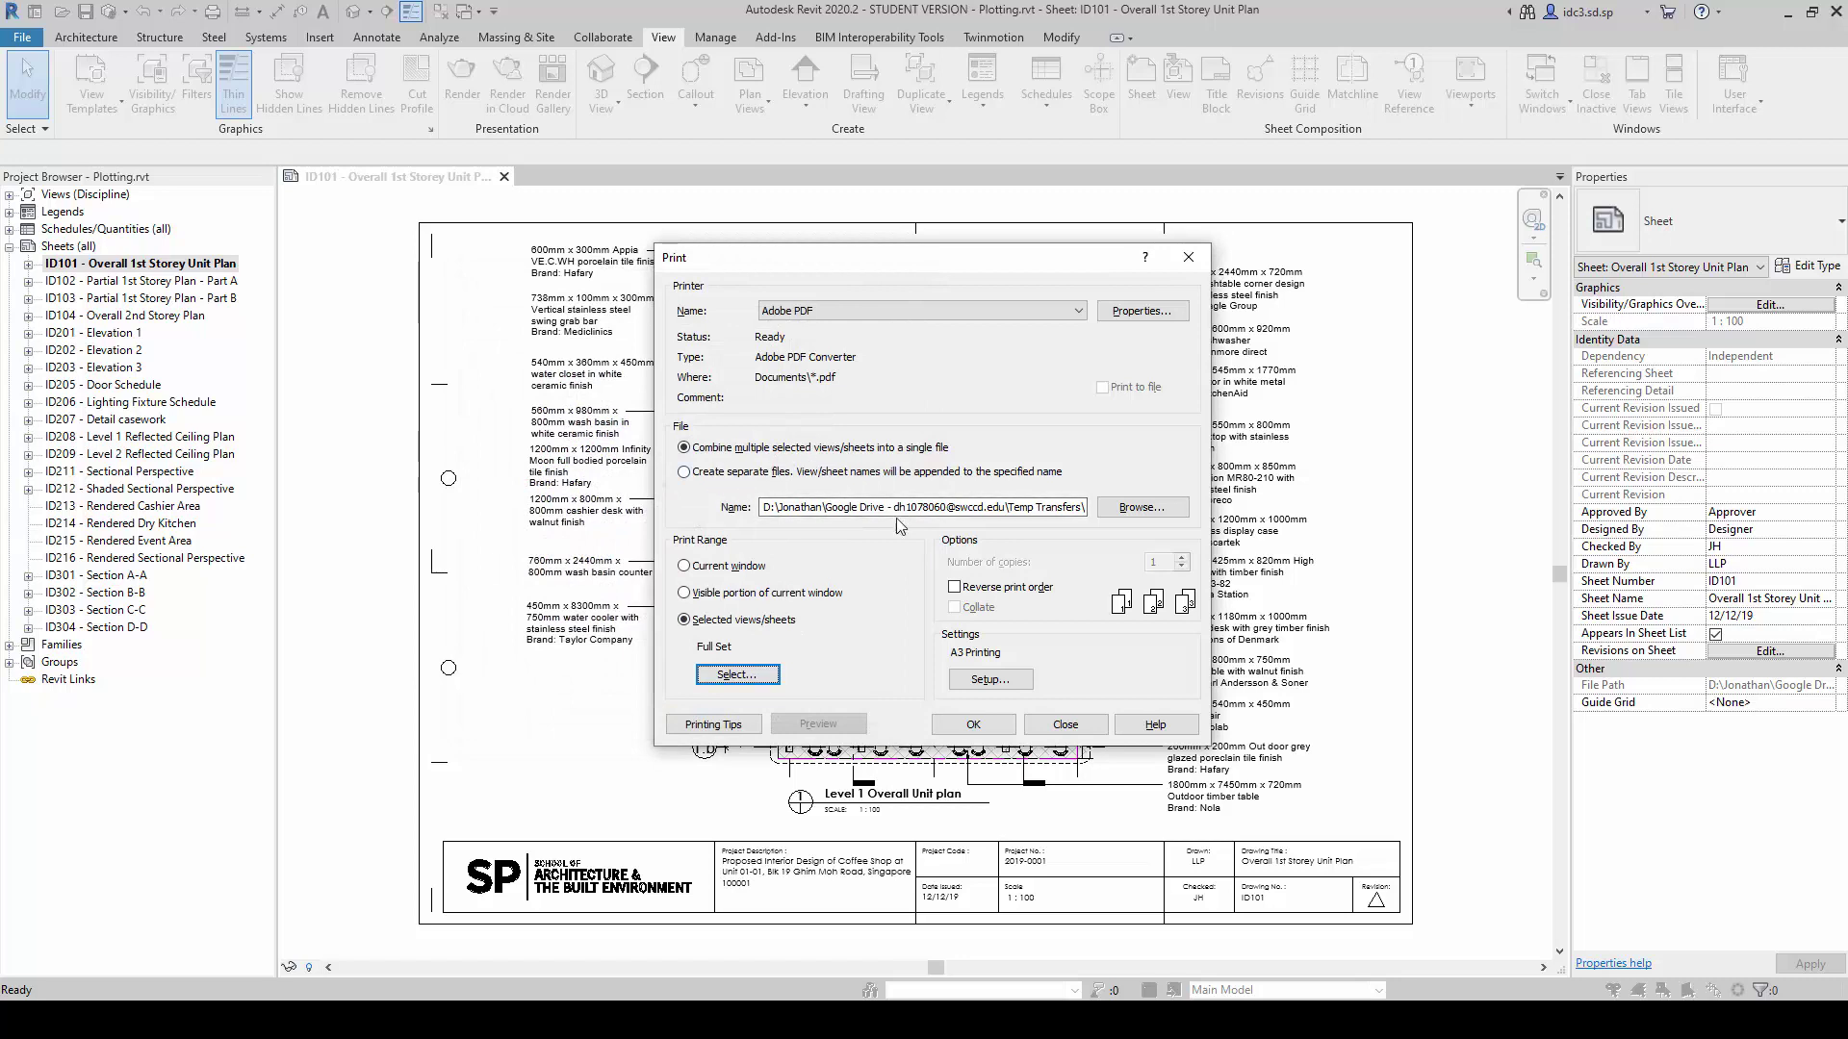
- Name the combined PDF output file Full Set.pdf in the for Students folder
drag(1042, 512, 1178, 500)
click(1046, 505)
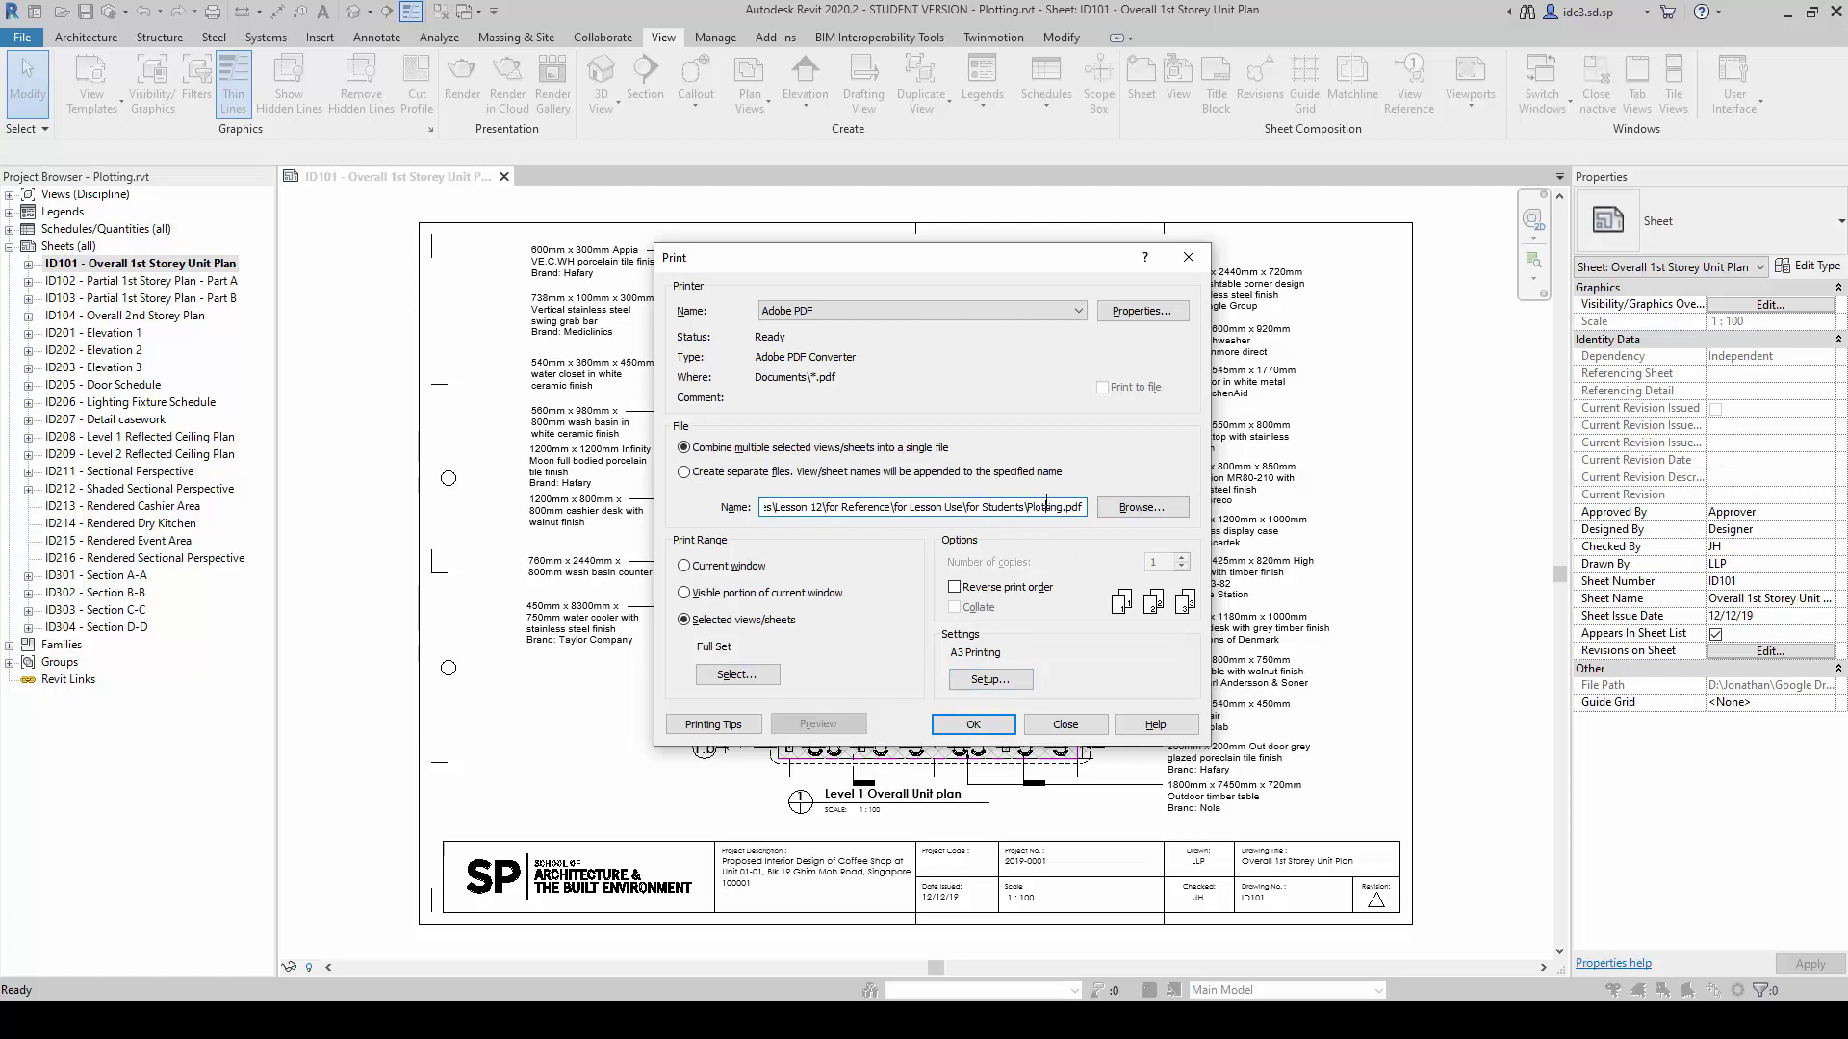
drag(1047, 507, 1066, 520)
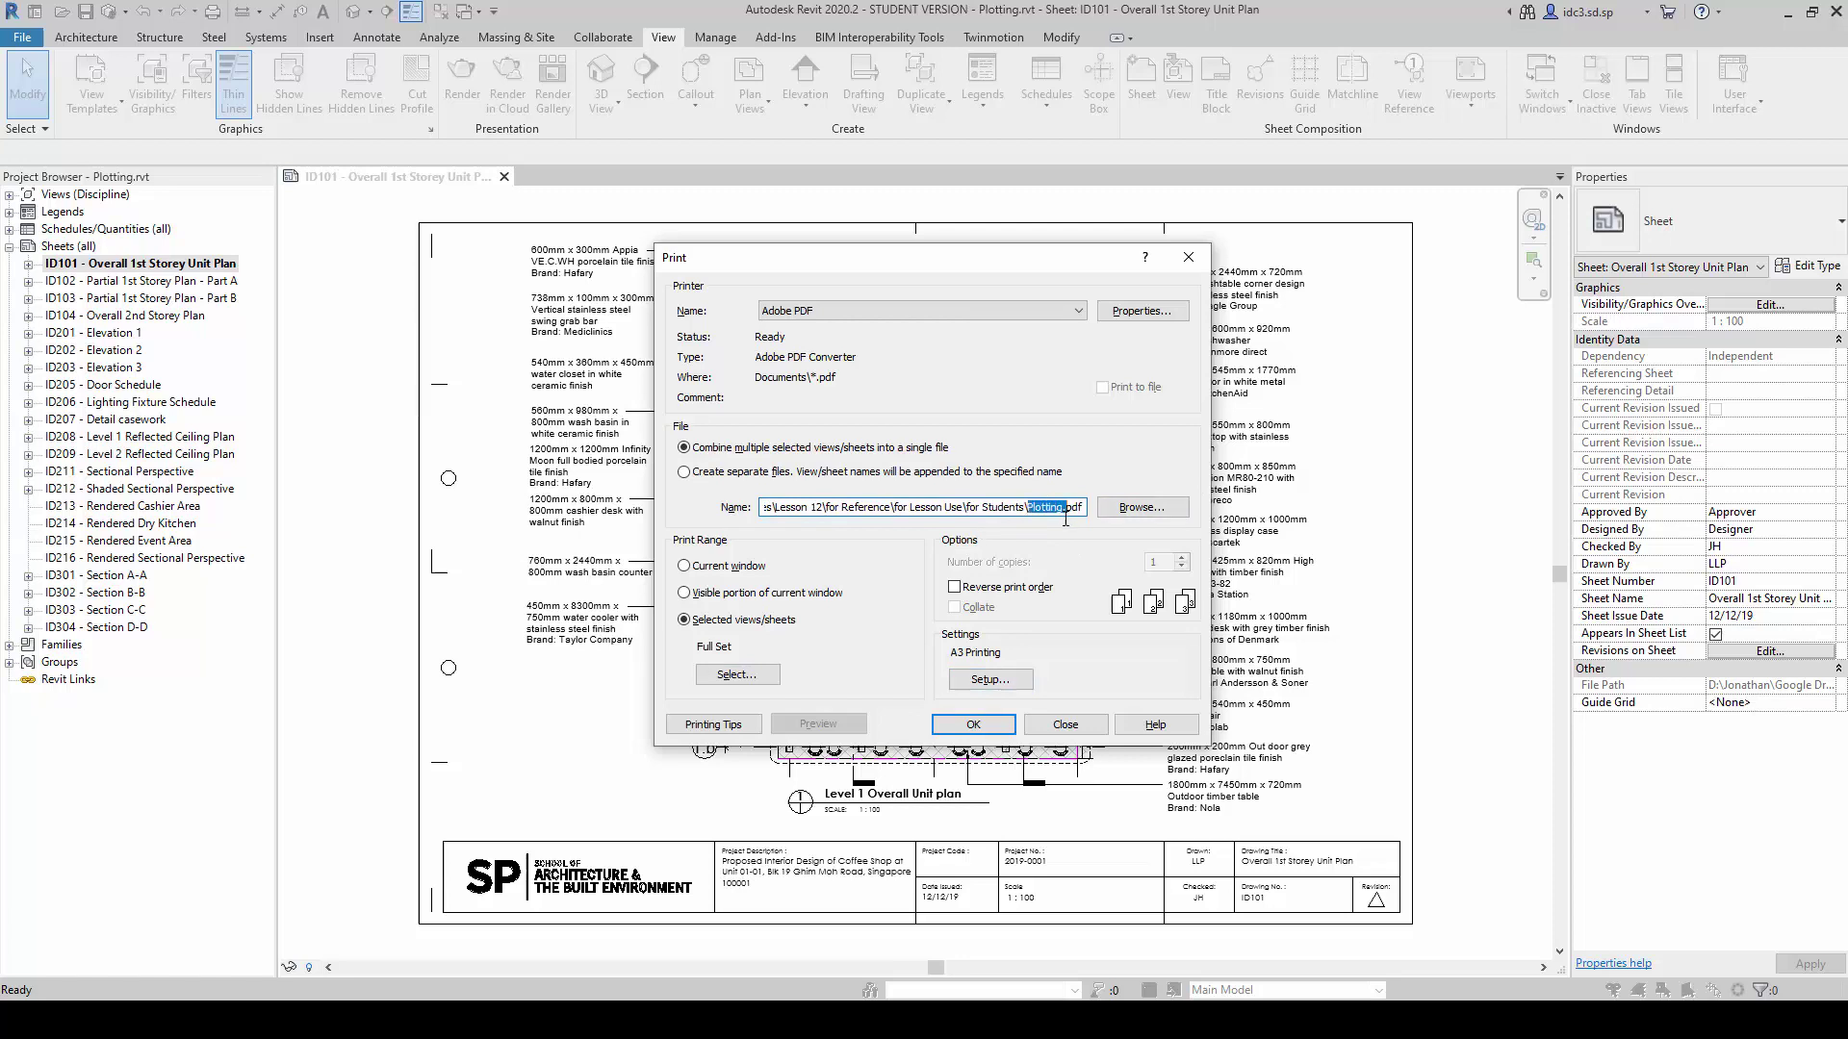
text(Fu)
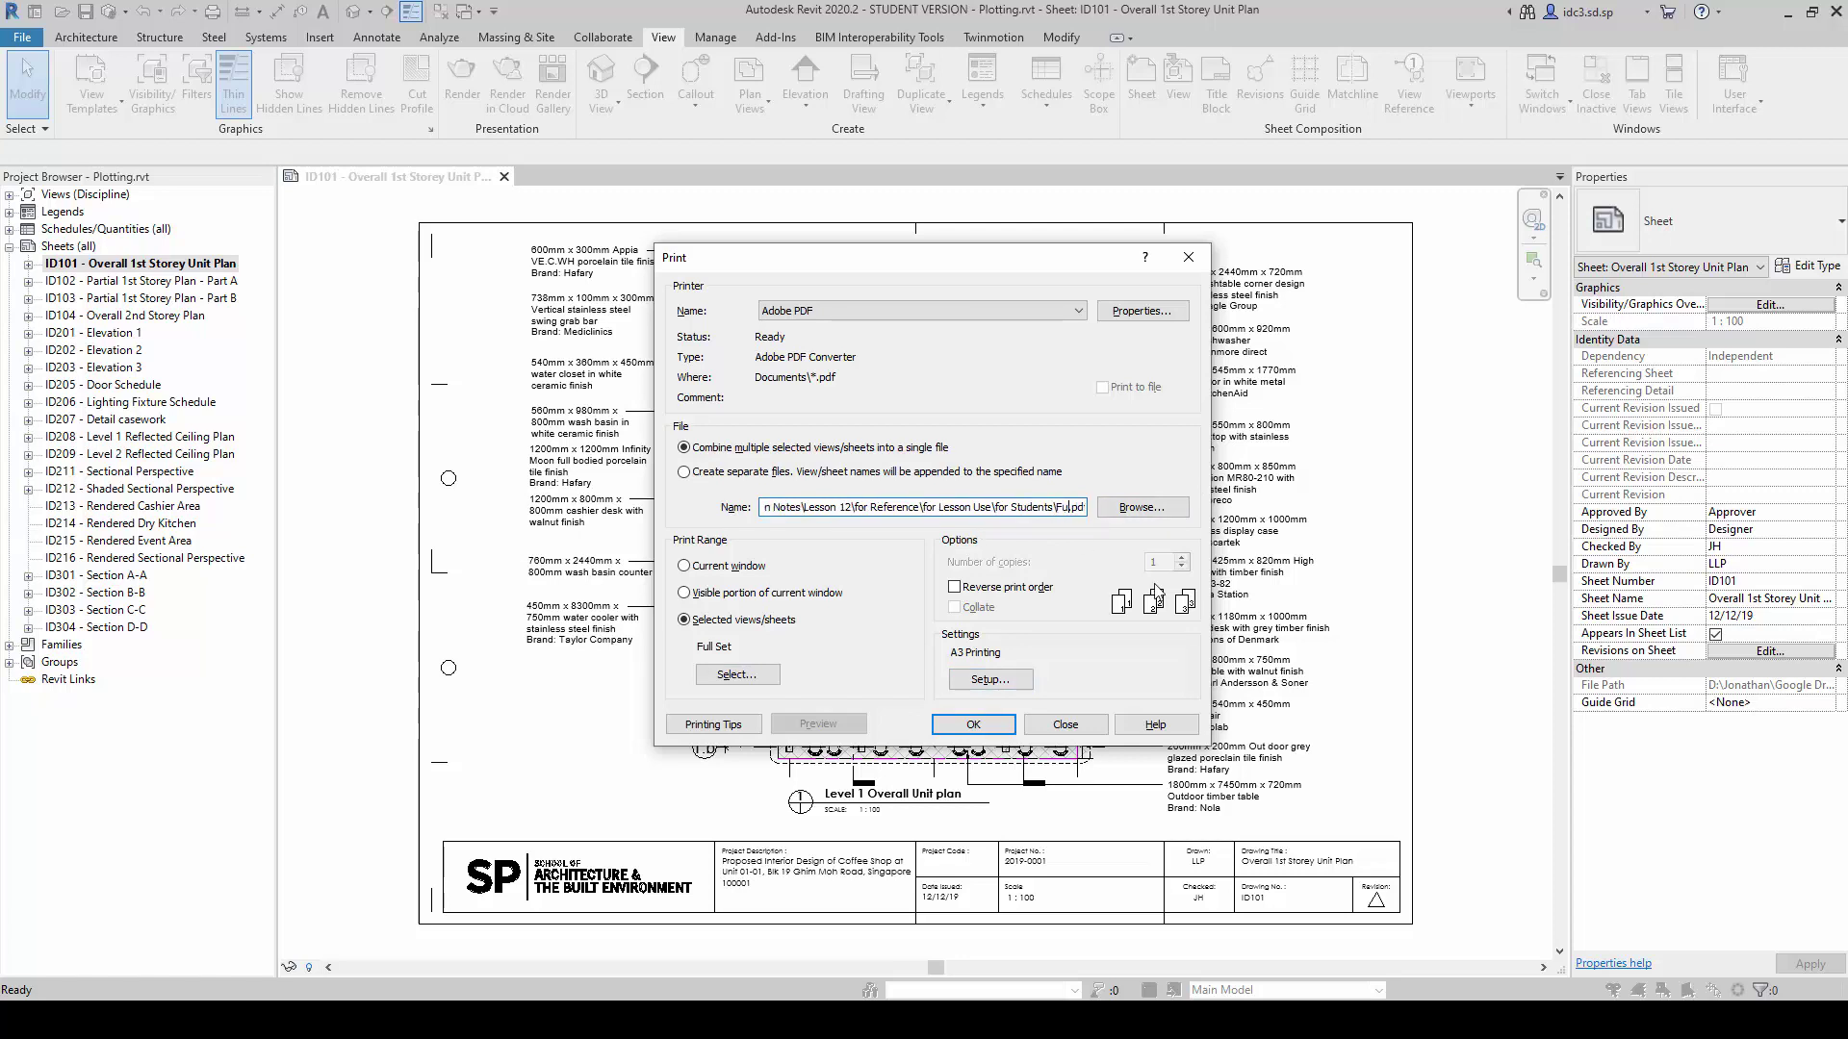
text(ll Set)
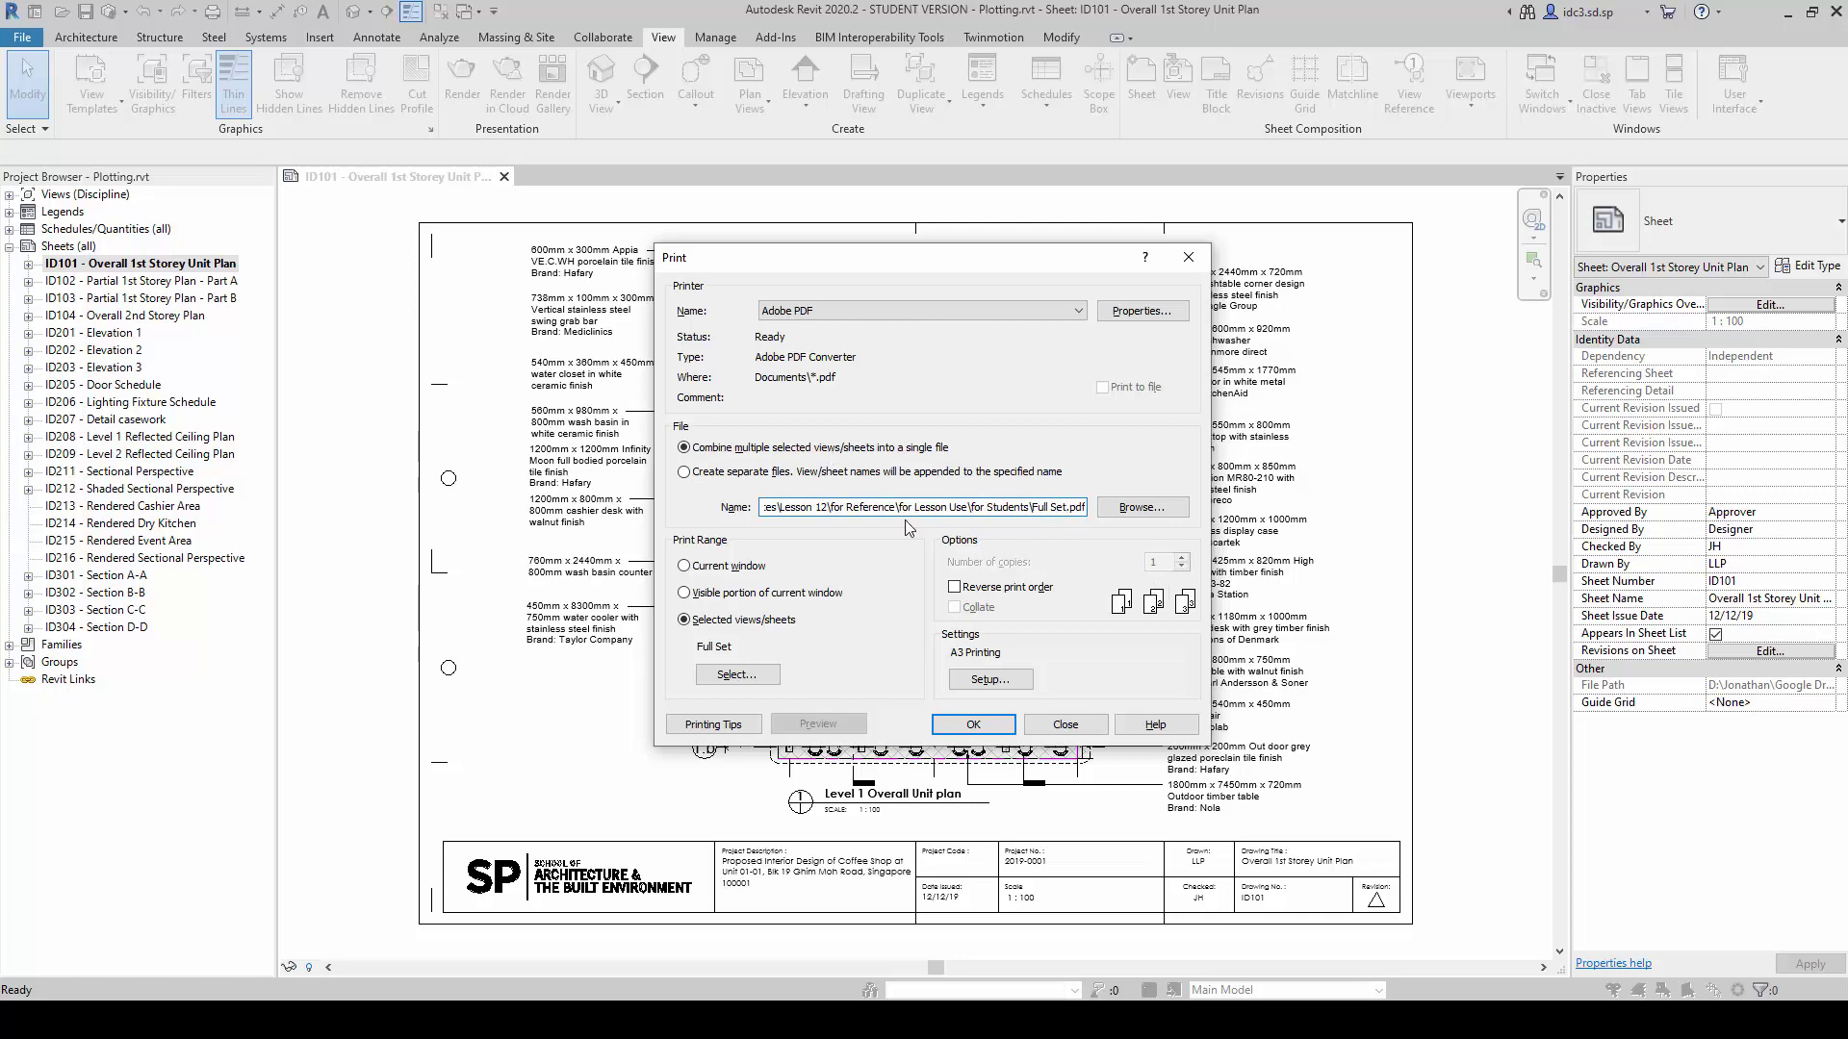
- Check the A3 Printing setup and print the Full Set sheets to one PDF, replacing Full Set.pdf in the for Students folder
click(990, 683)
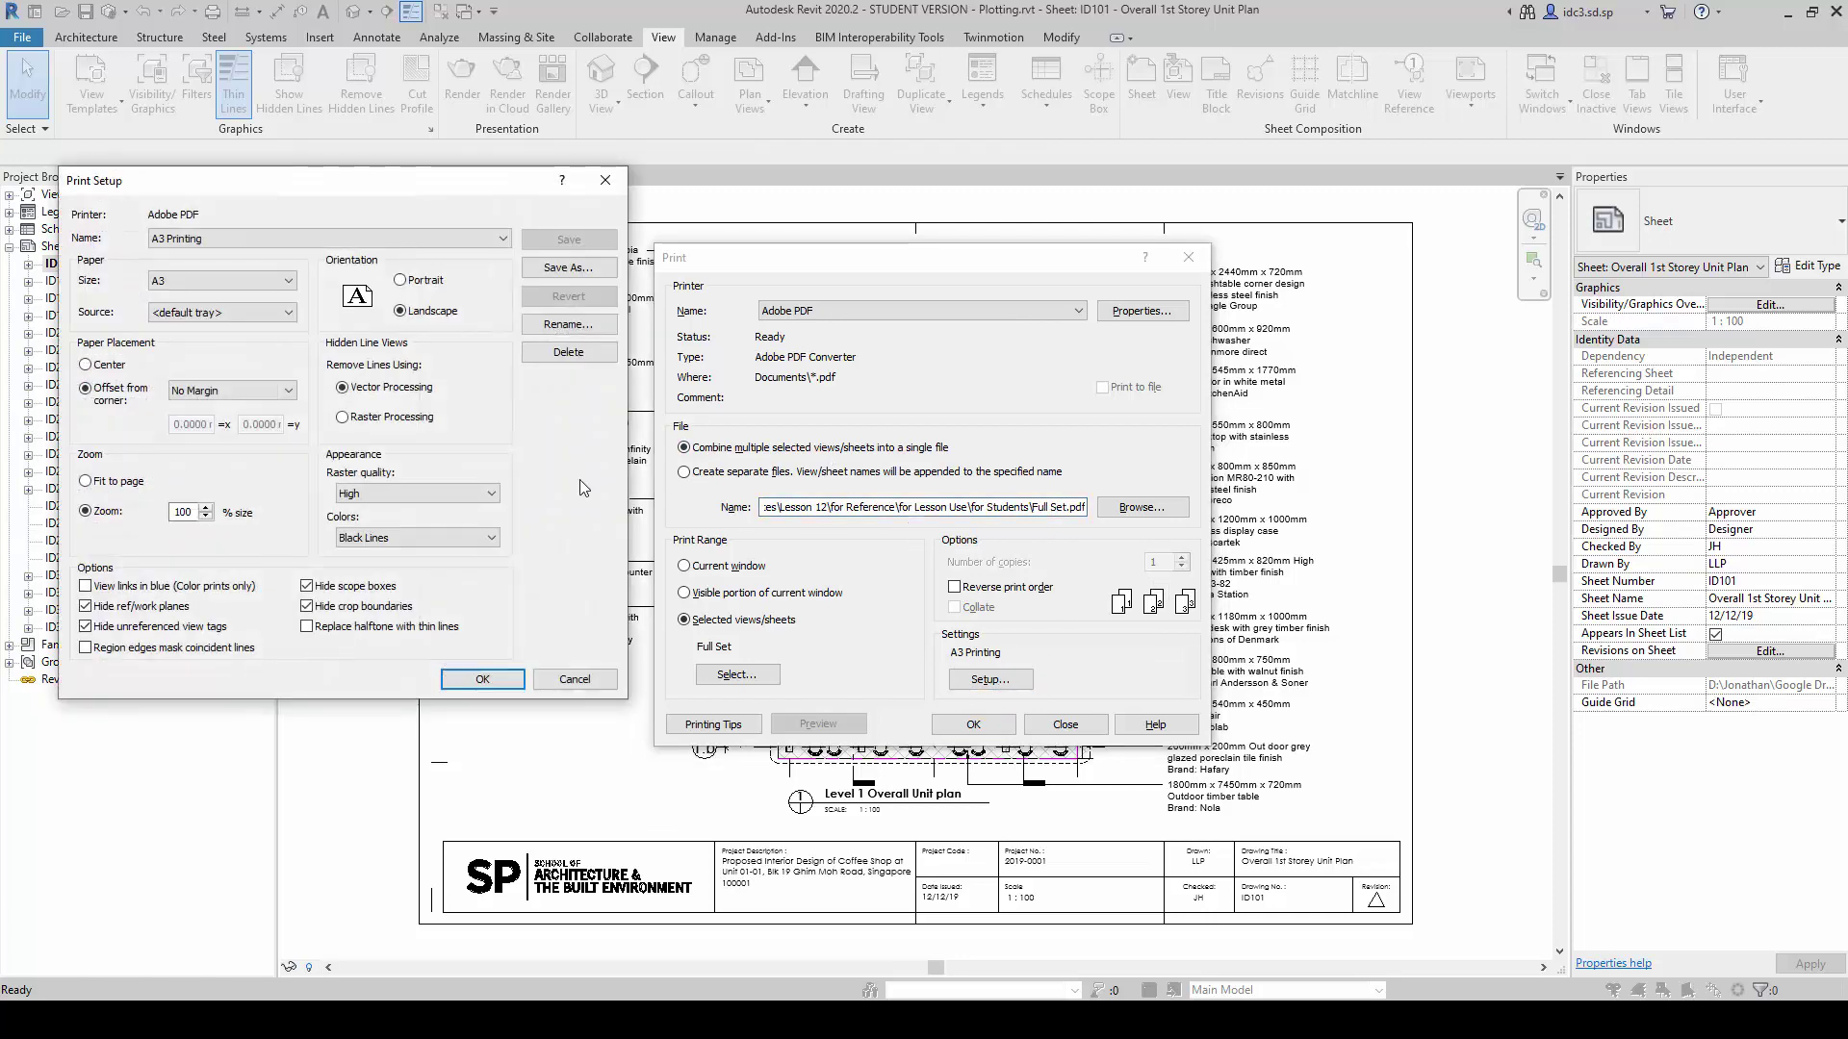
drag(429, 197, 602, 267)
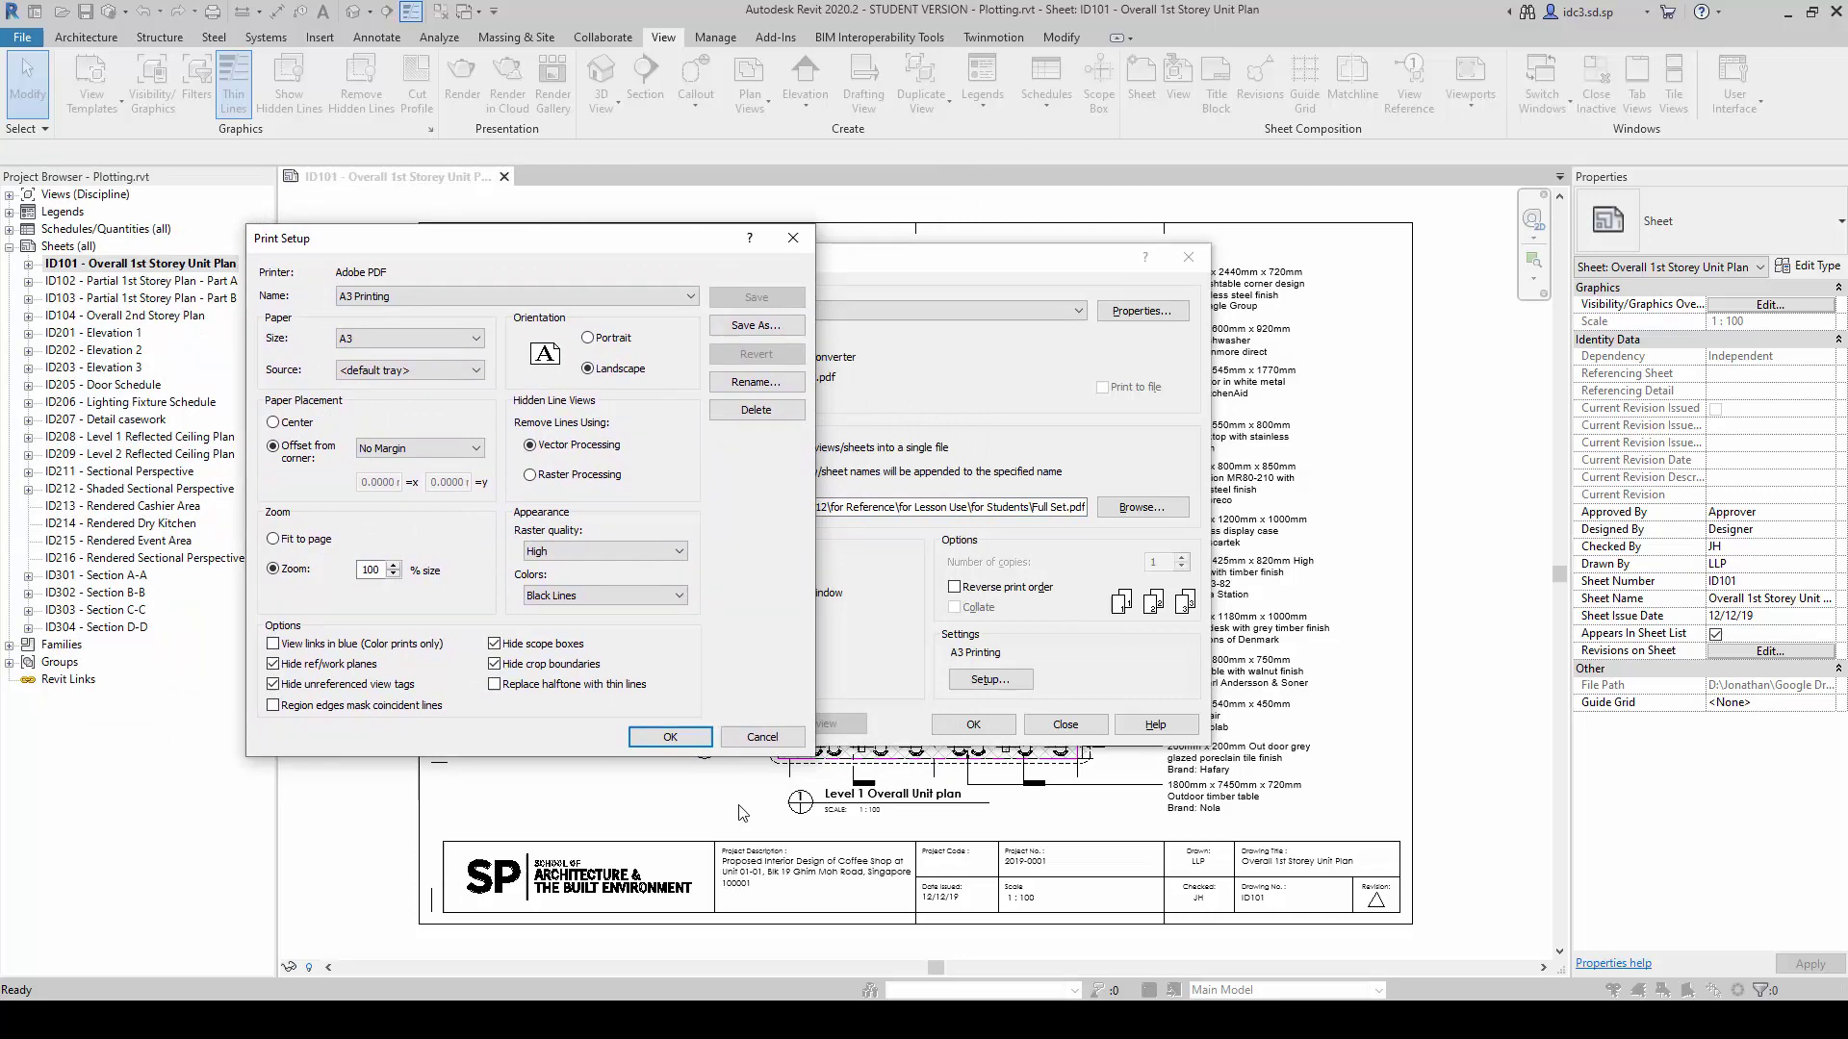
click(670, 737)
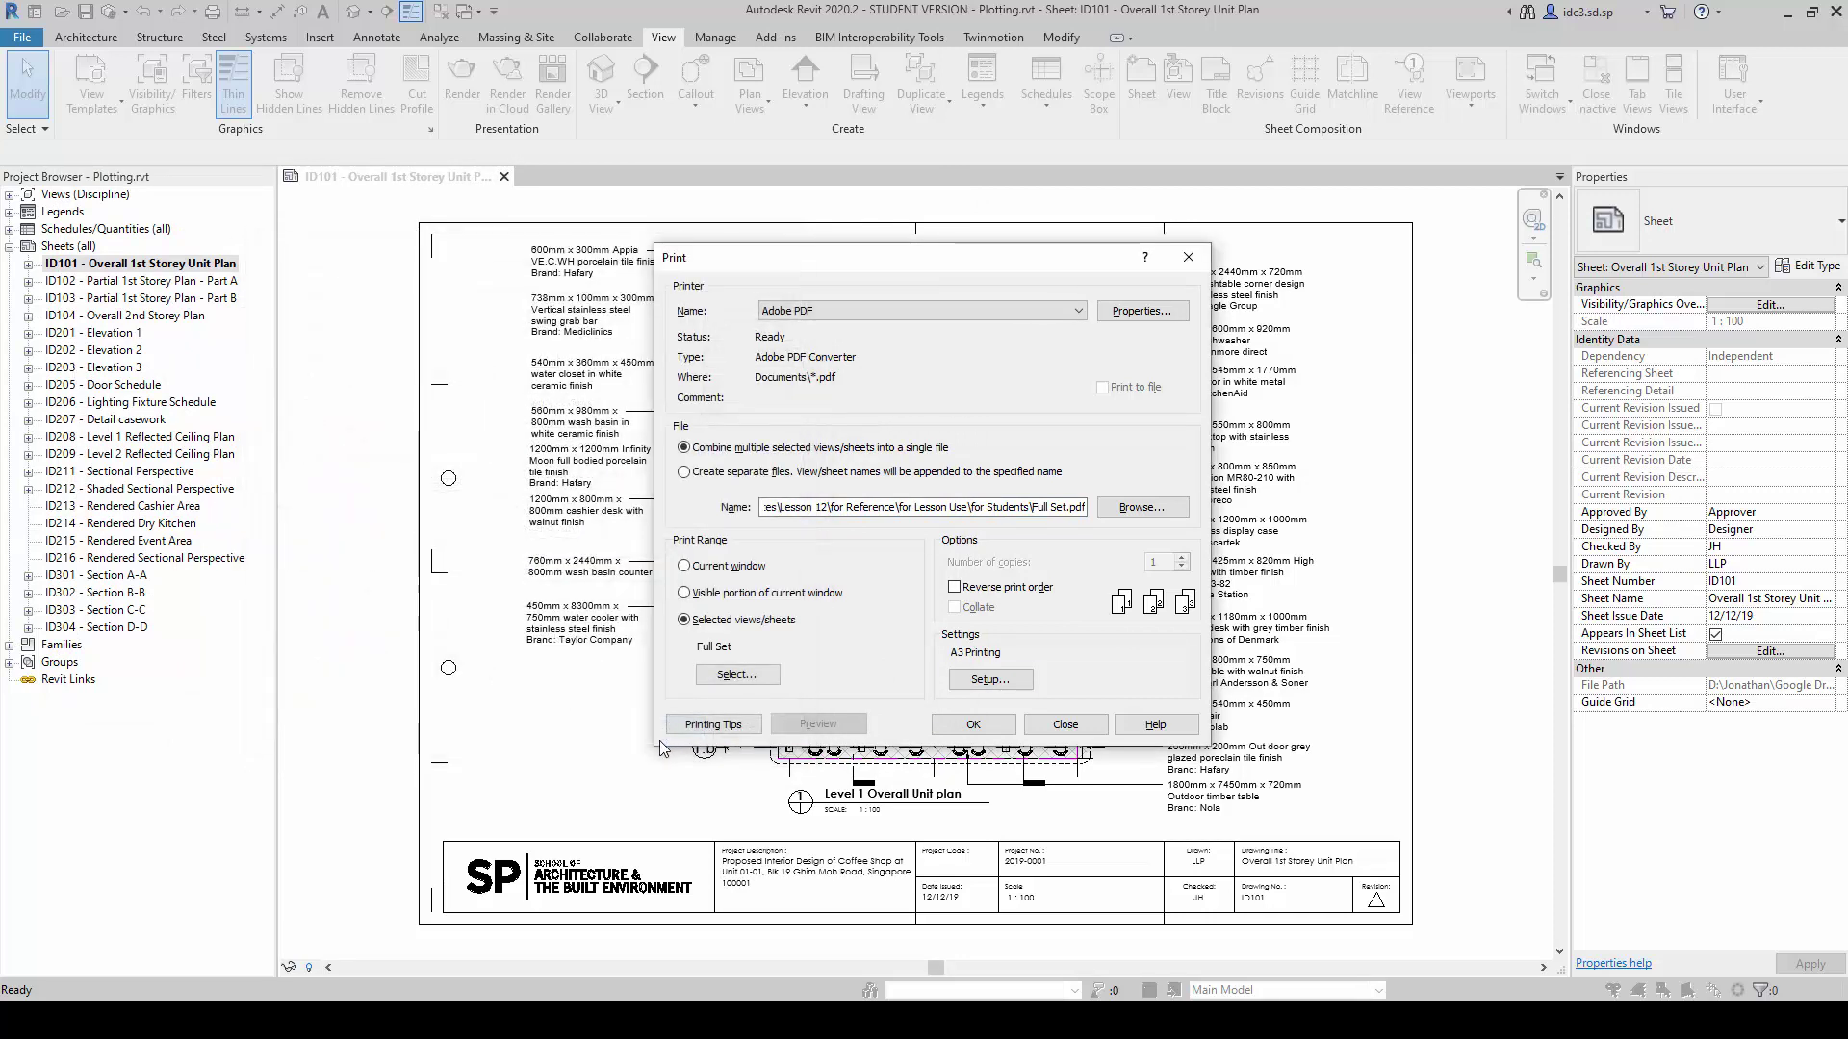
click(965, 725)
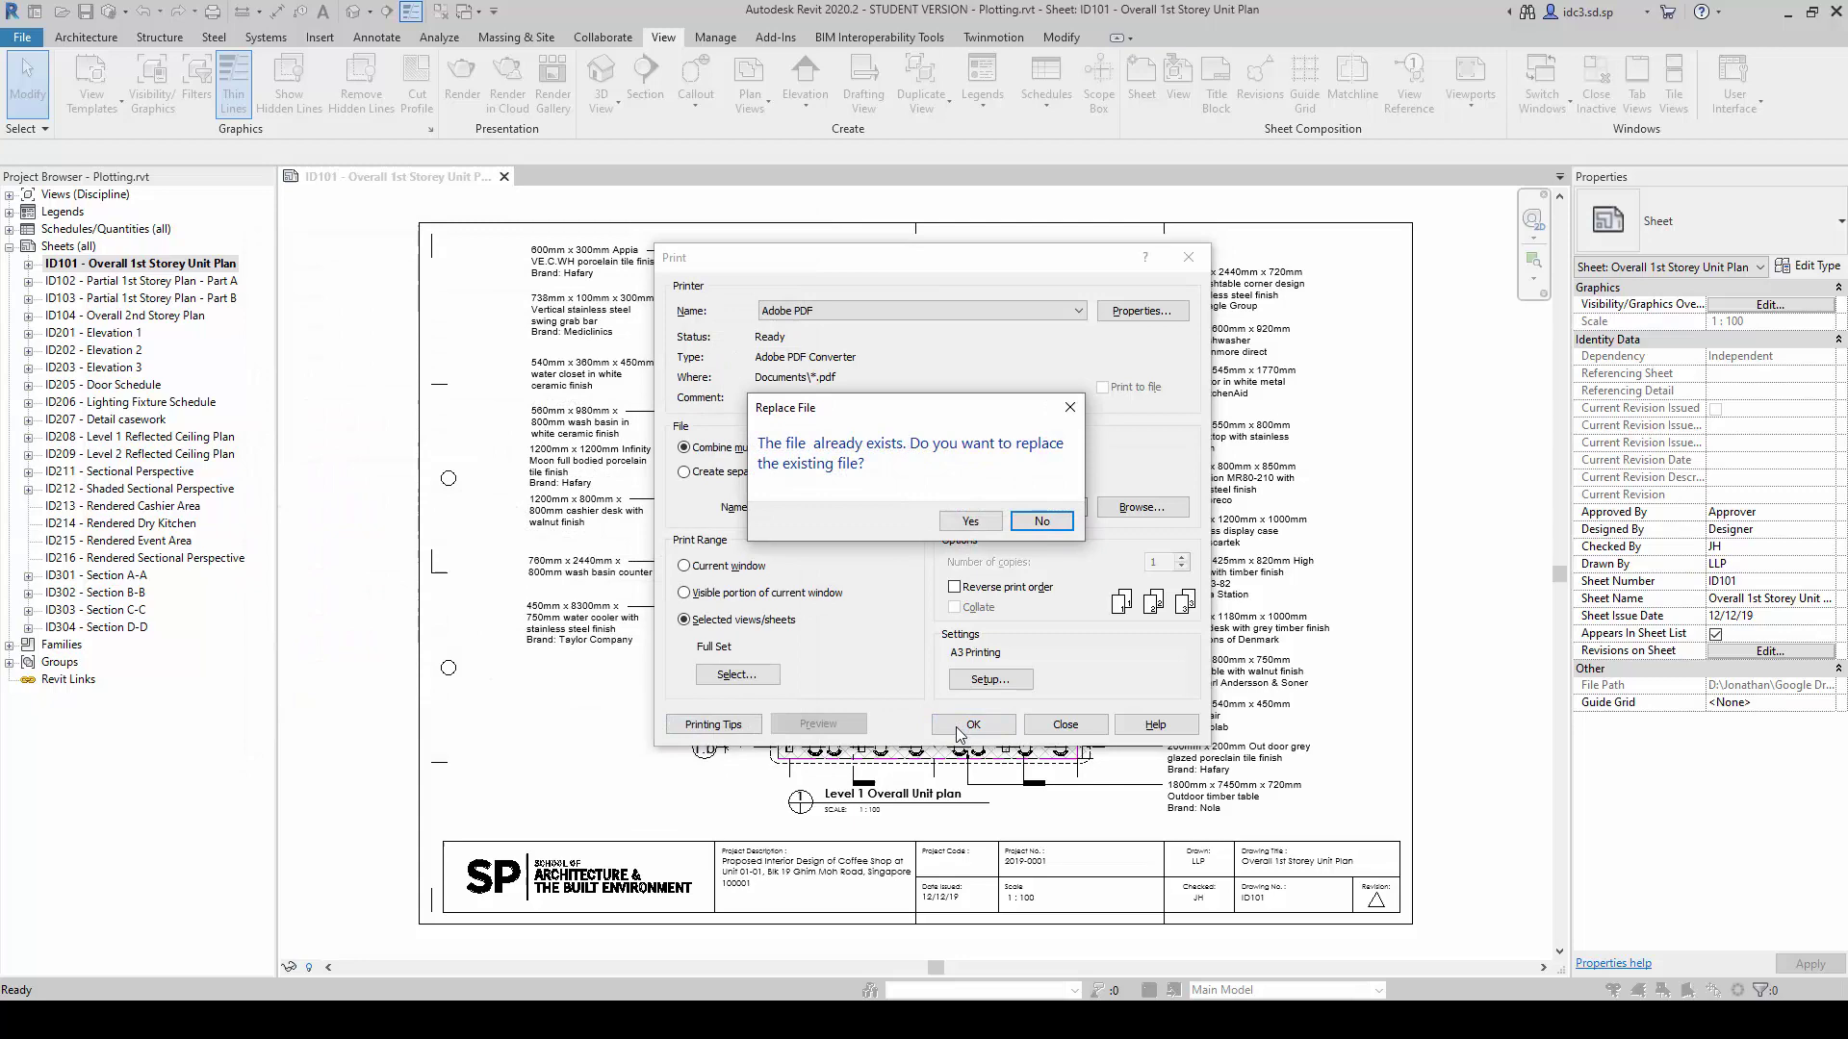
click(970, 521)
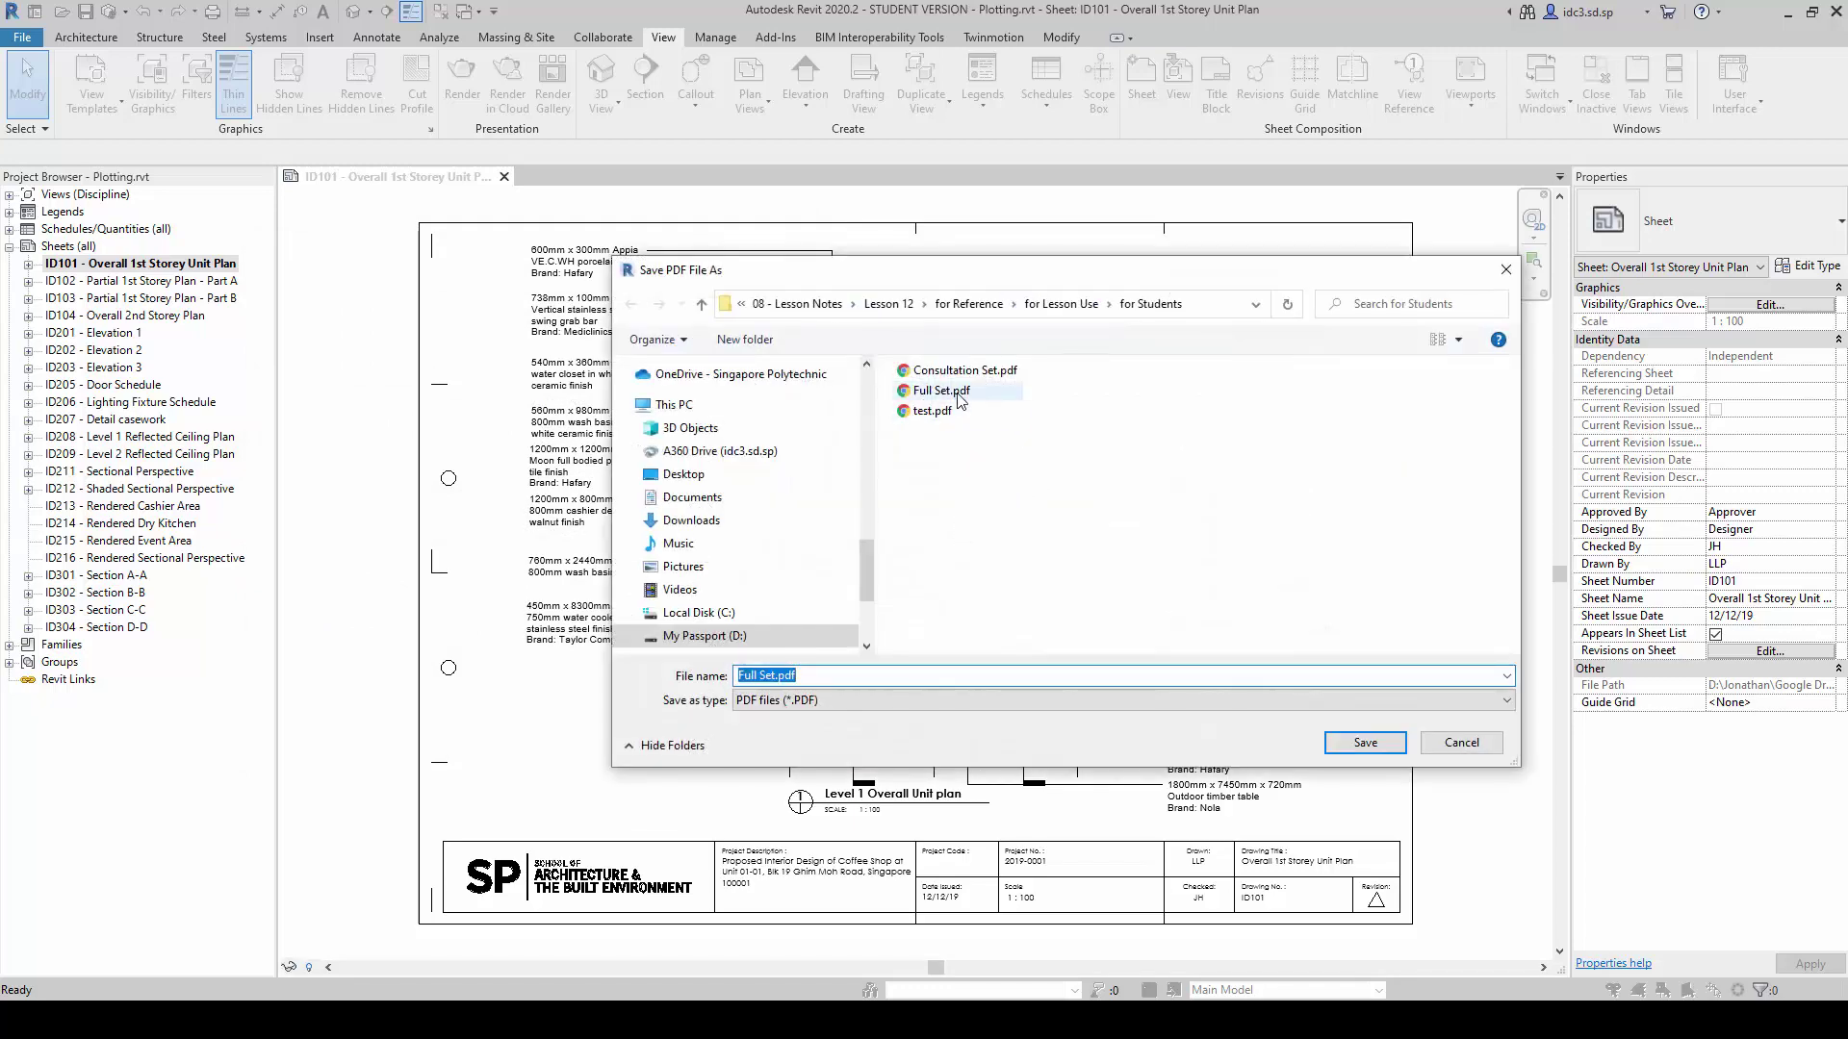
double_click(941, 391)
click(970, 511)
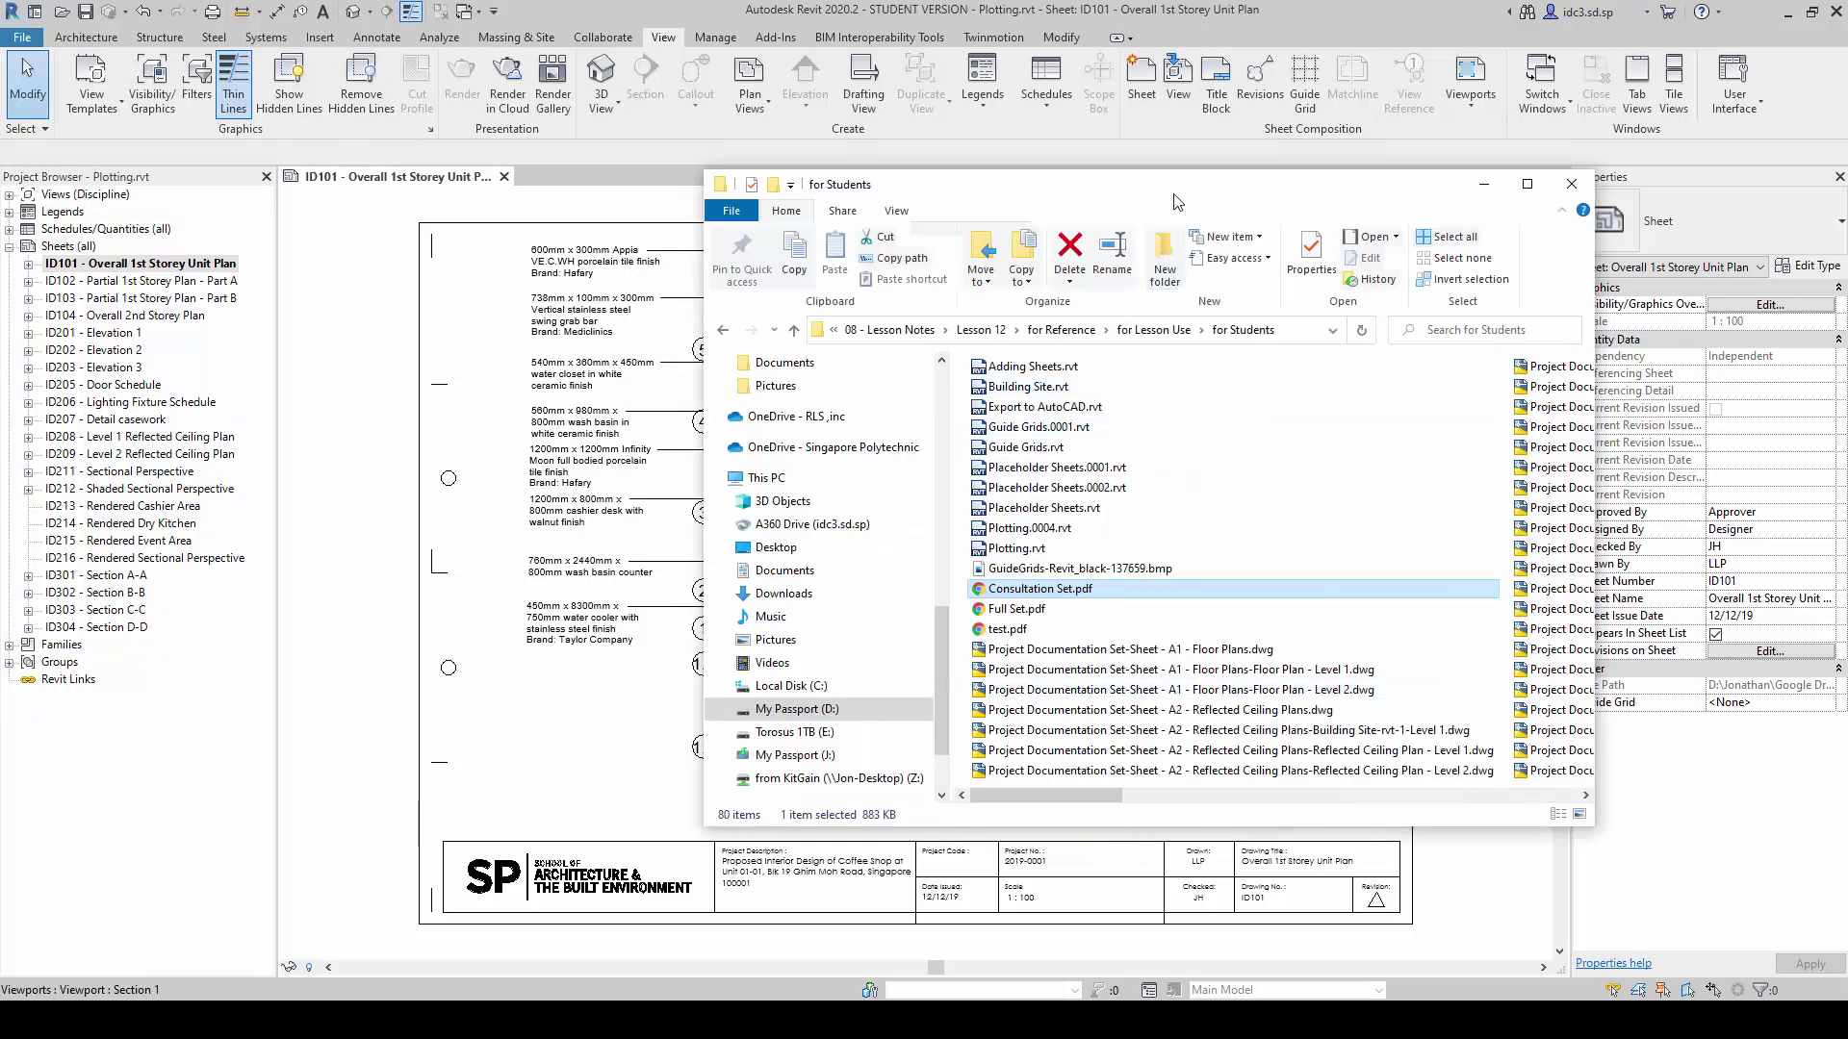
- Open Full Set.pdf from the for Students folder in Adobe Acrobat DC
drag(1170, 196, 1071, 182)
click(924, 590)
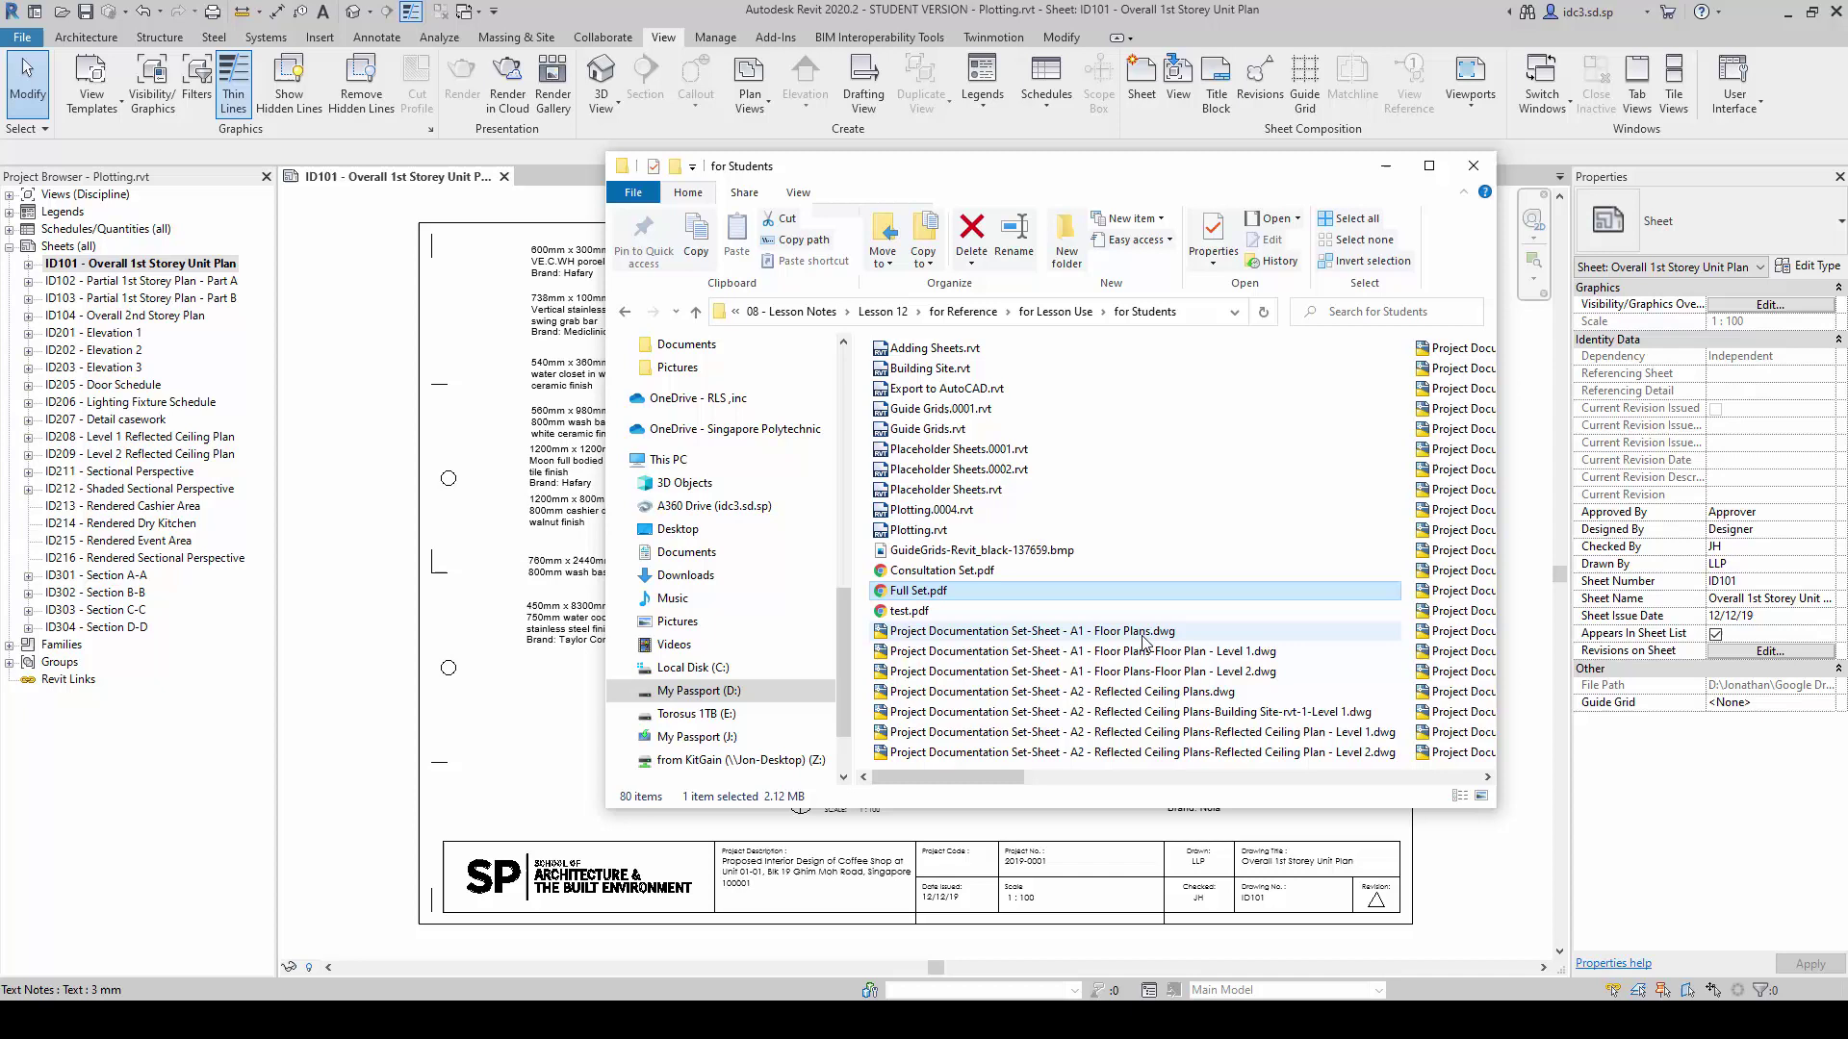
right_click(928, 595)
mouse_move(1141, 650)
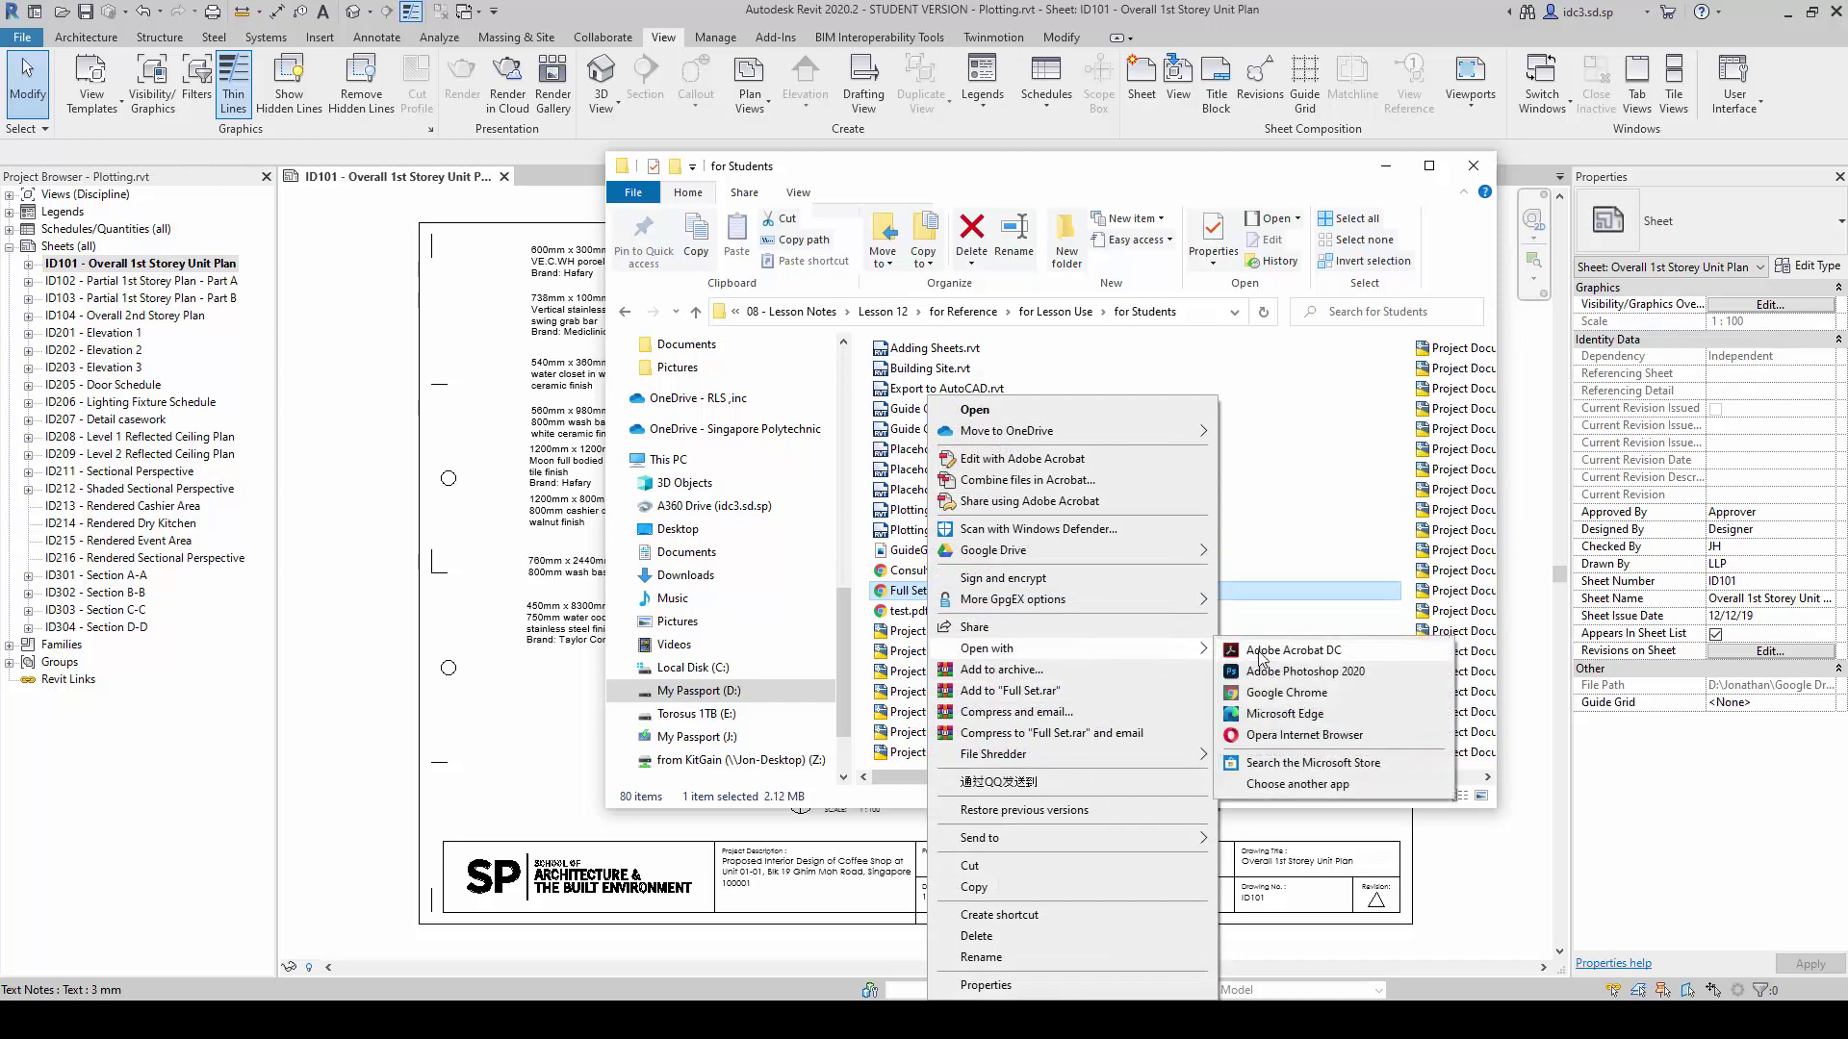
click(1261, 653)
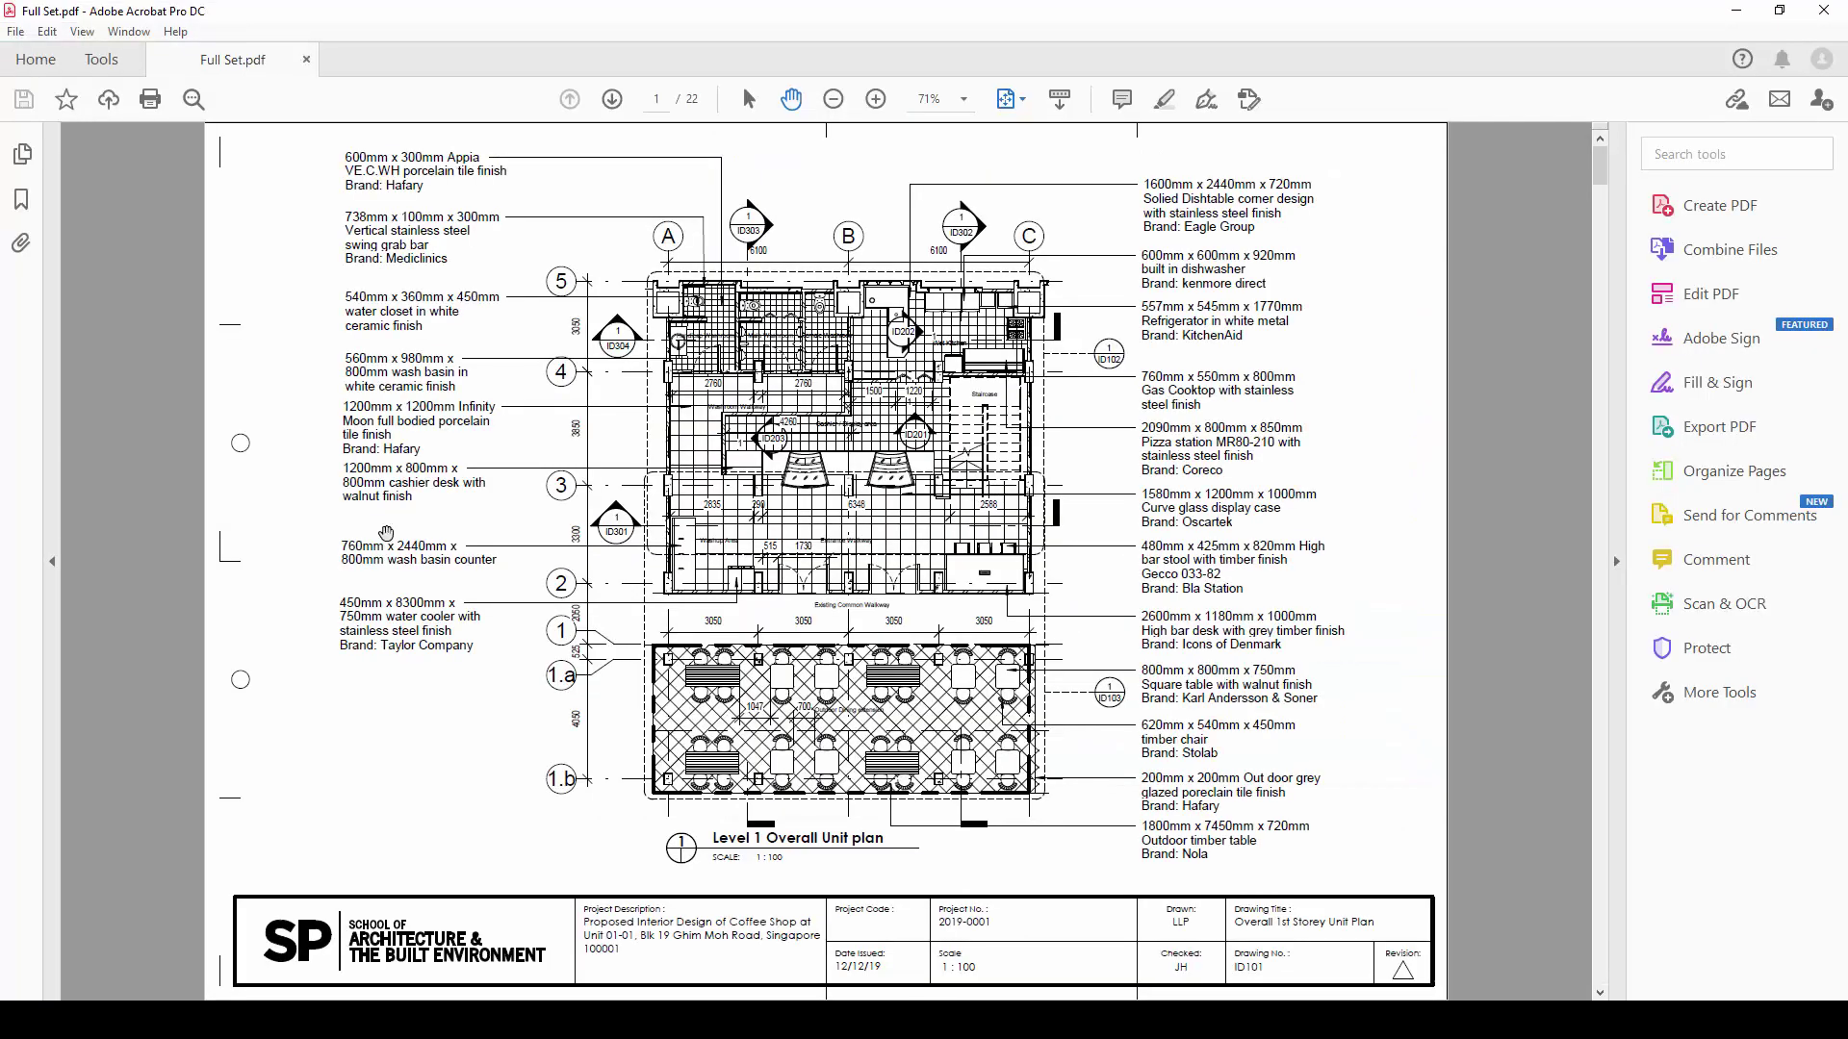
- Show the page thumbnails and look through all the printed sheets in Full Set.pdf
click(22, 153)
drag(192, 333, 433, 411)
ctrl+scroll(433, 414, down, 2)
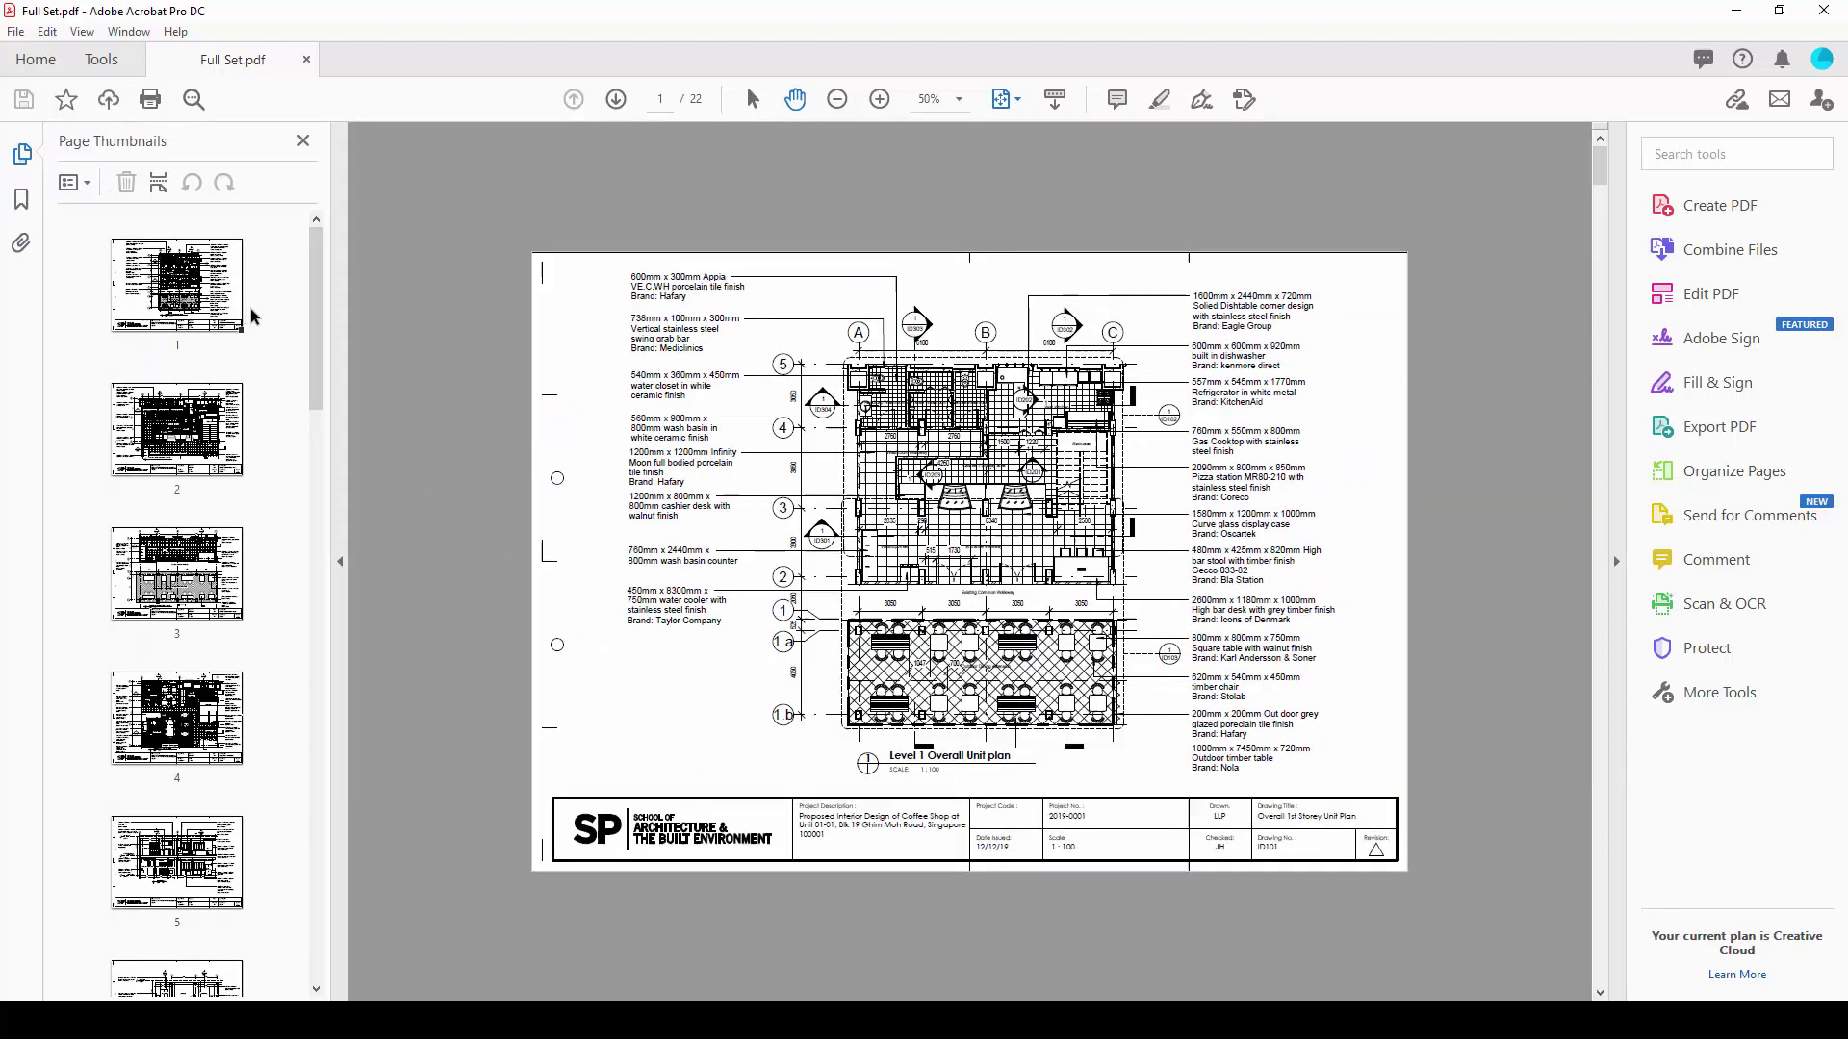
scroll(1434, 525, down, 3)
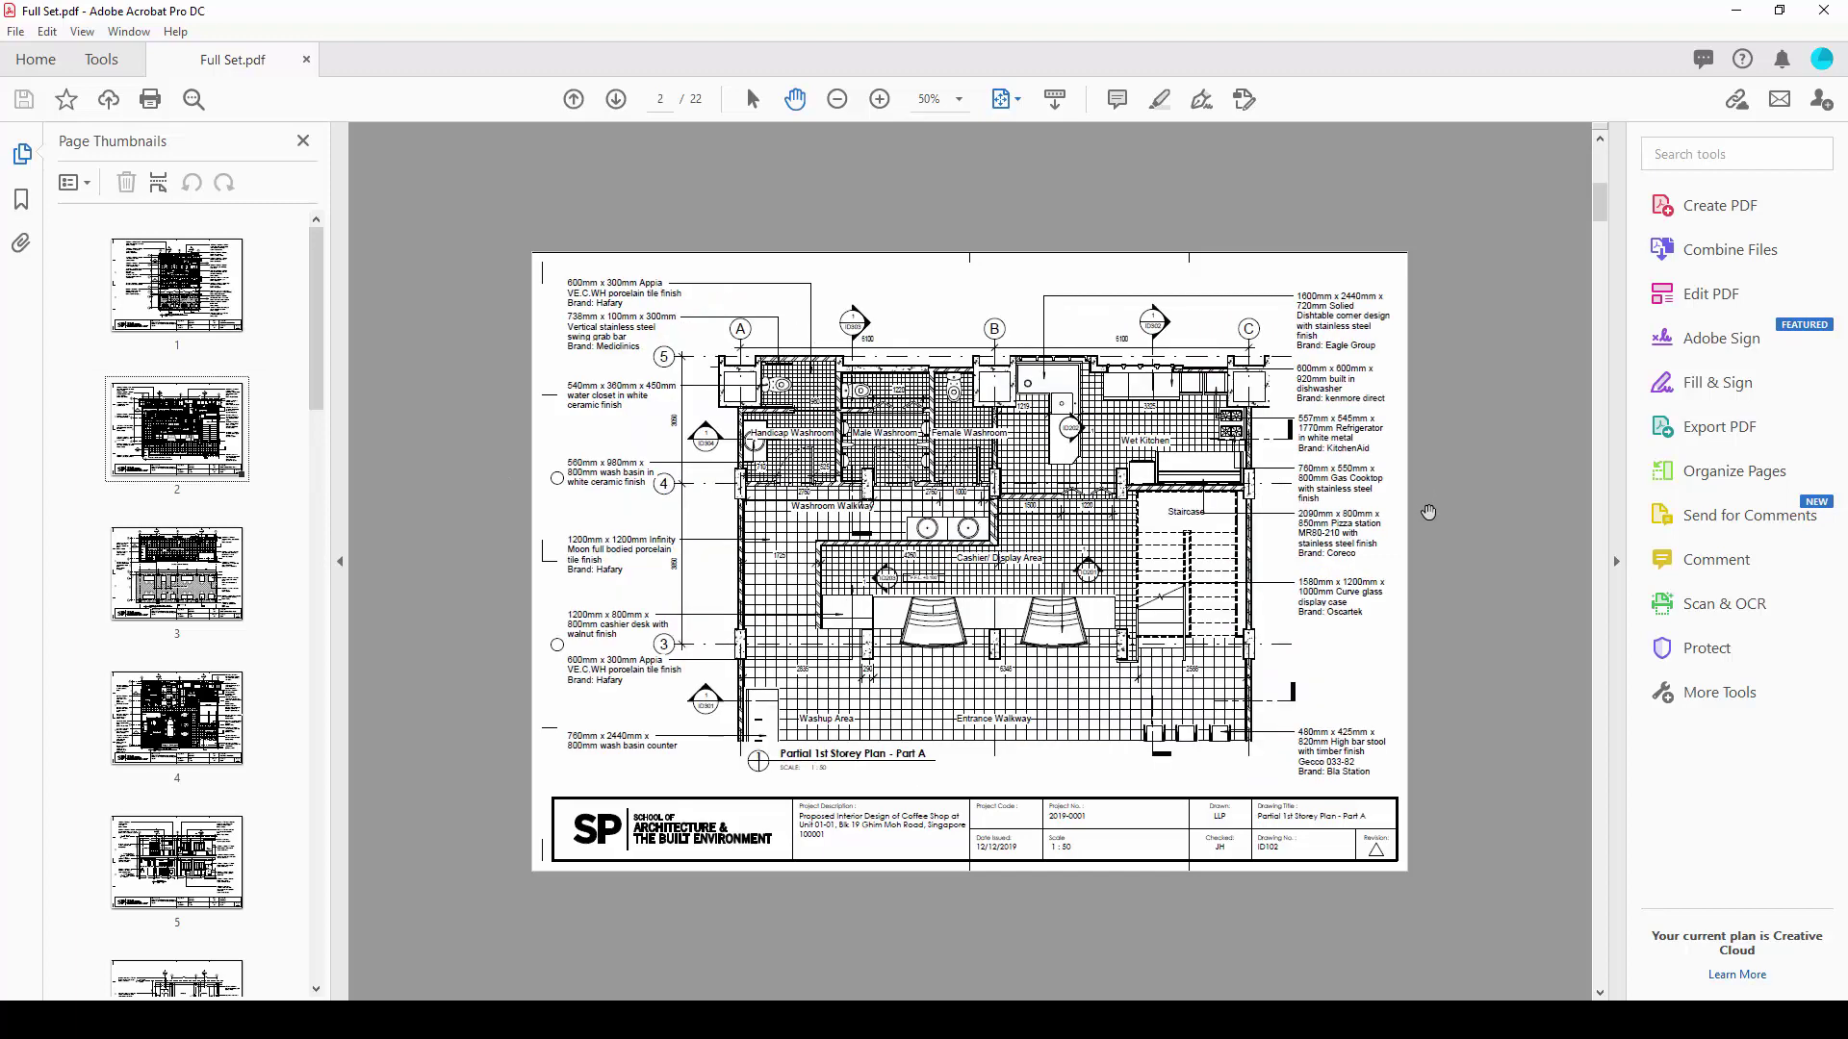
scroll(1434, 524, down, 7)
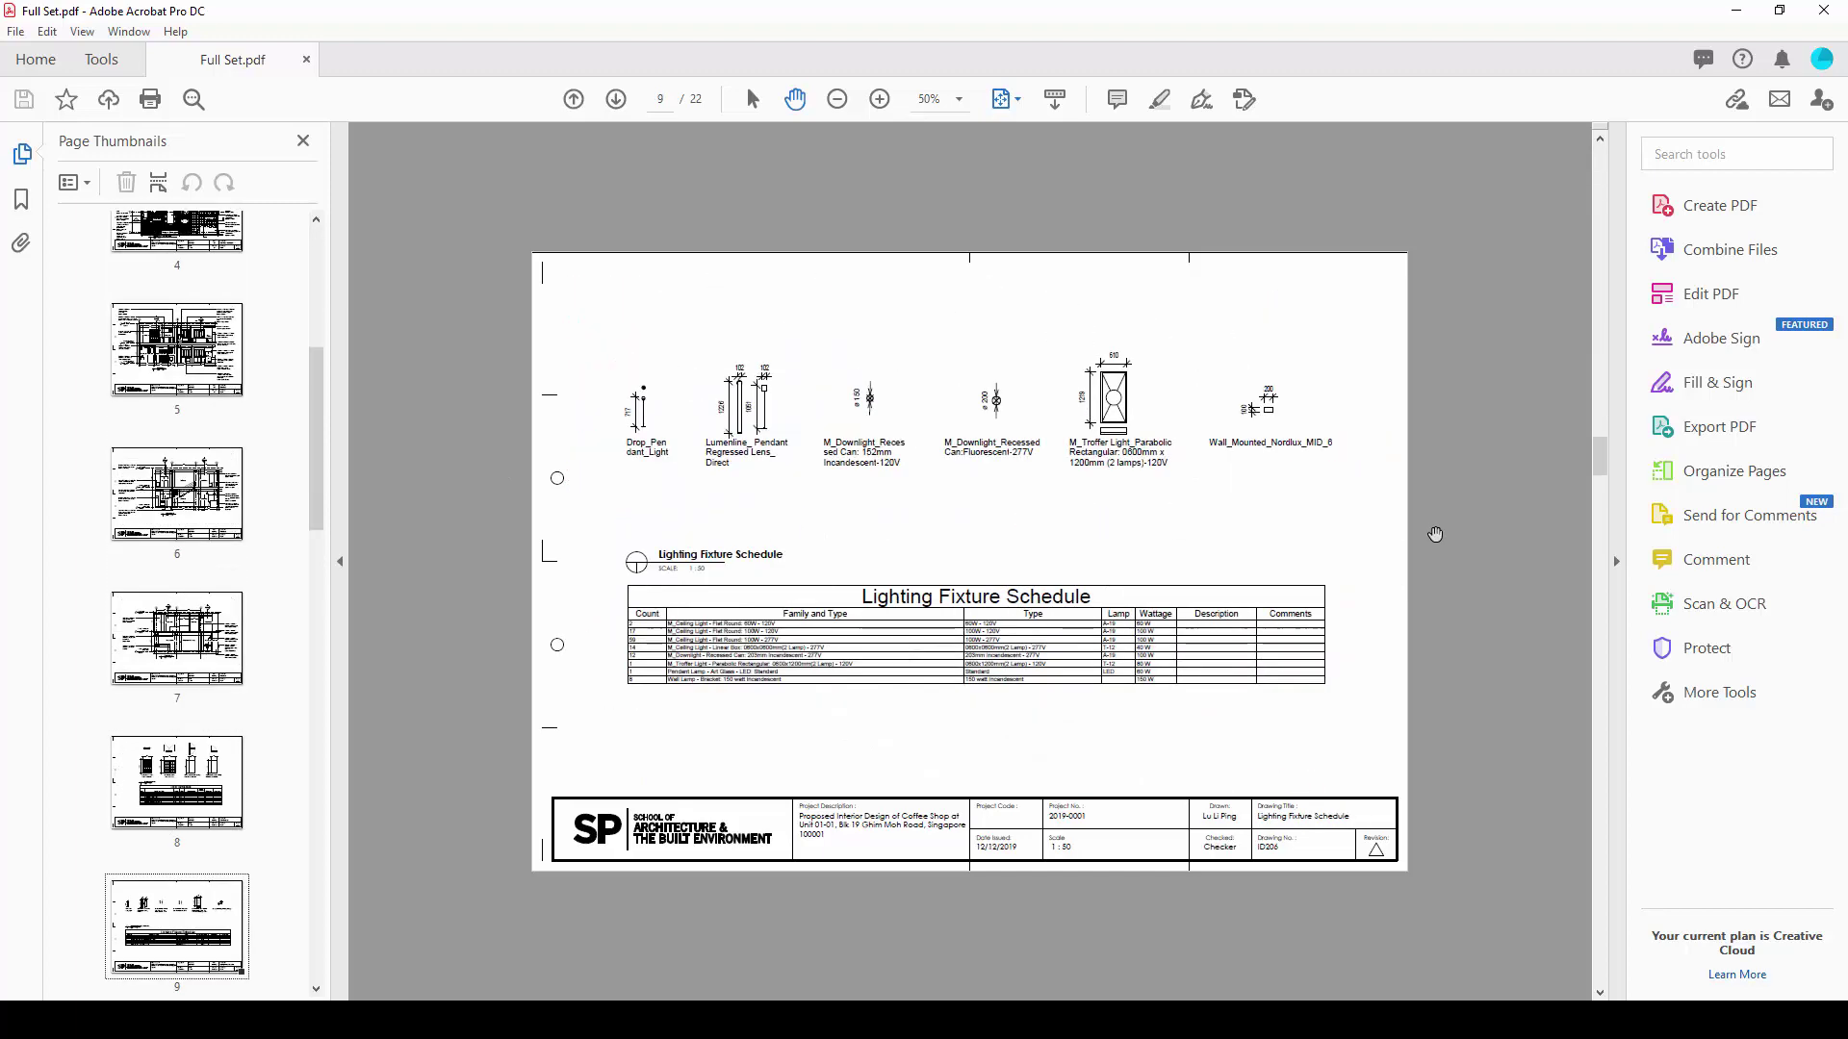
scroll(1435, 539, down, 4)
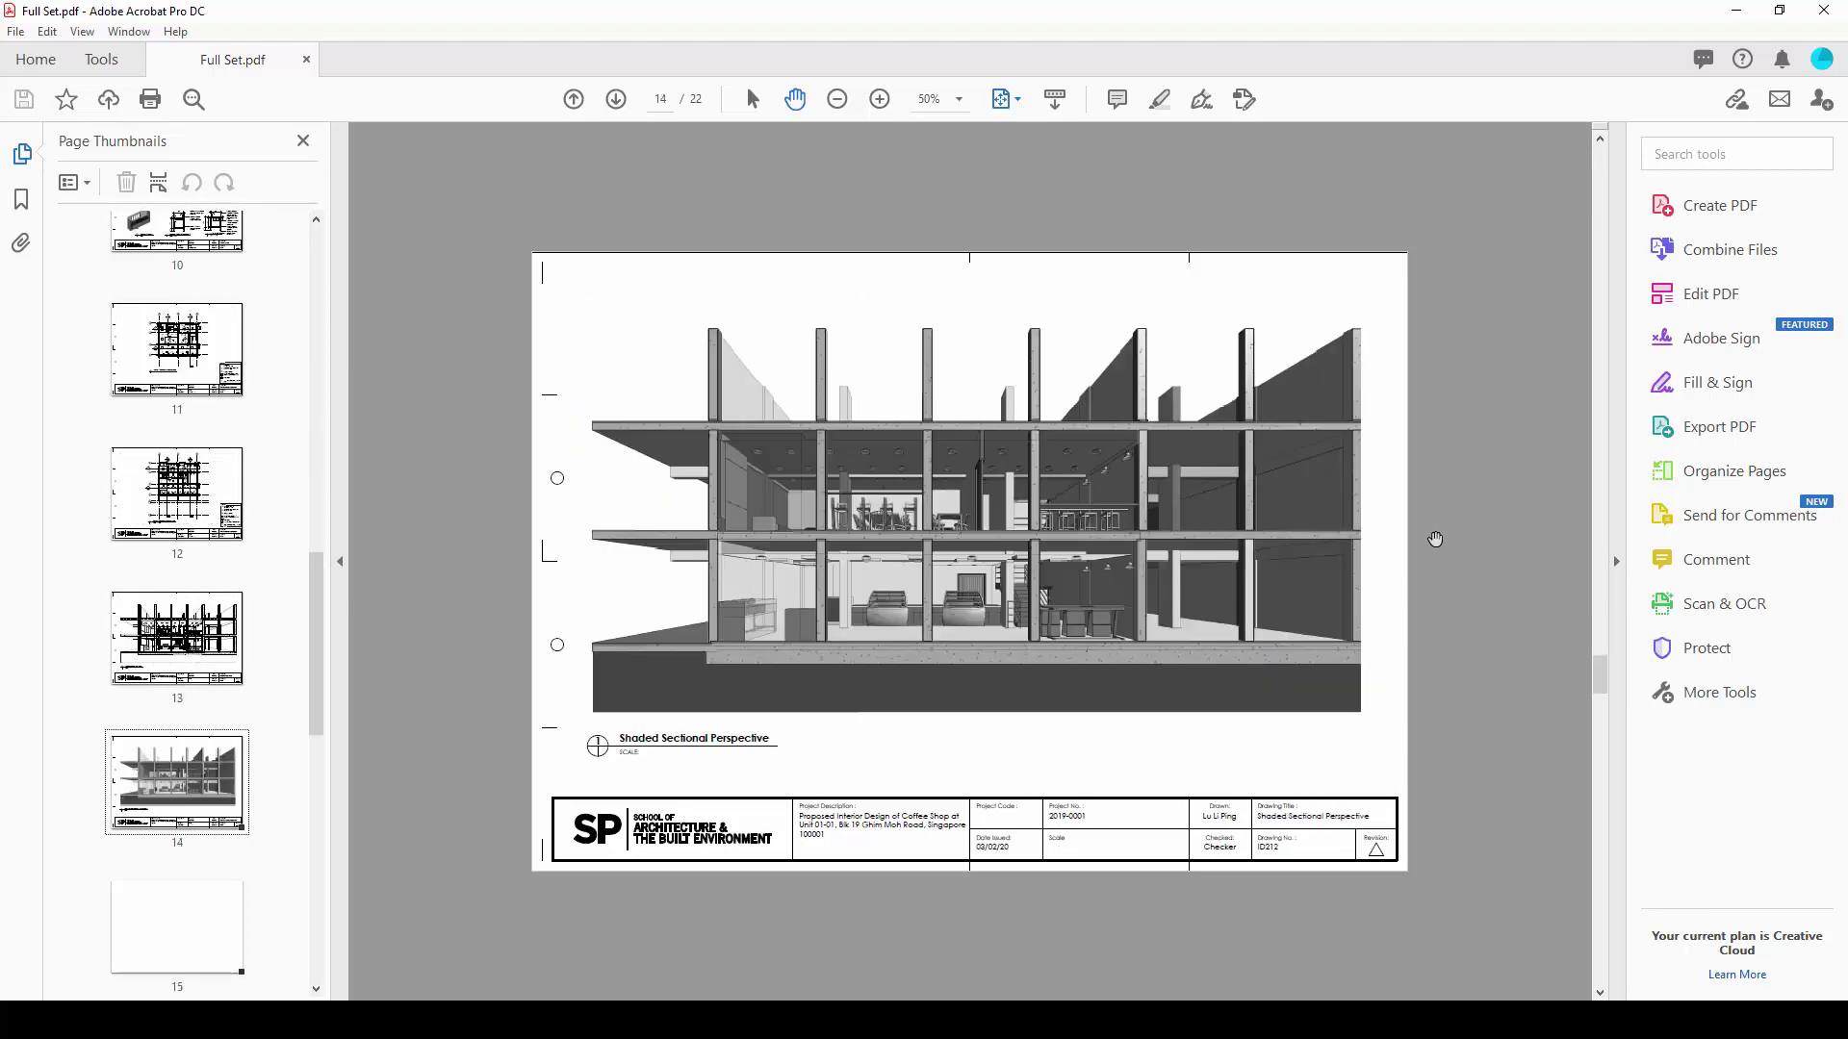
scroll(1435, 541, down, 7)
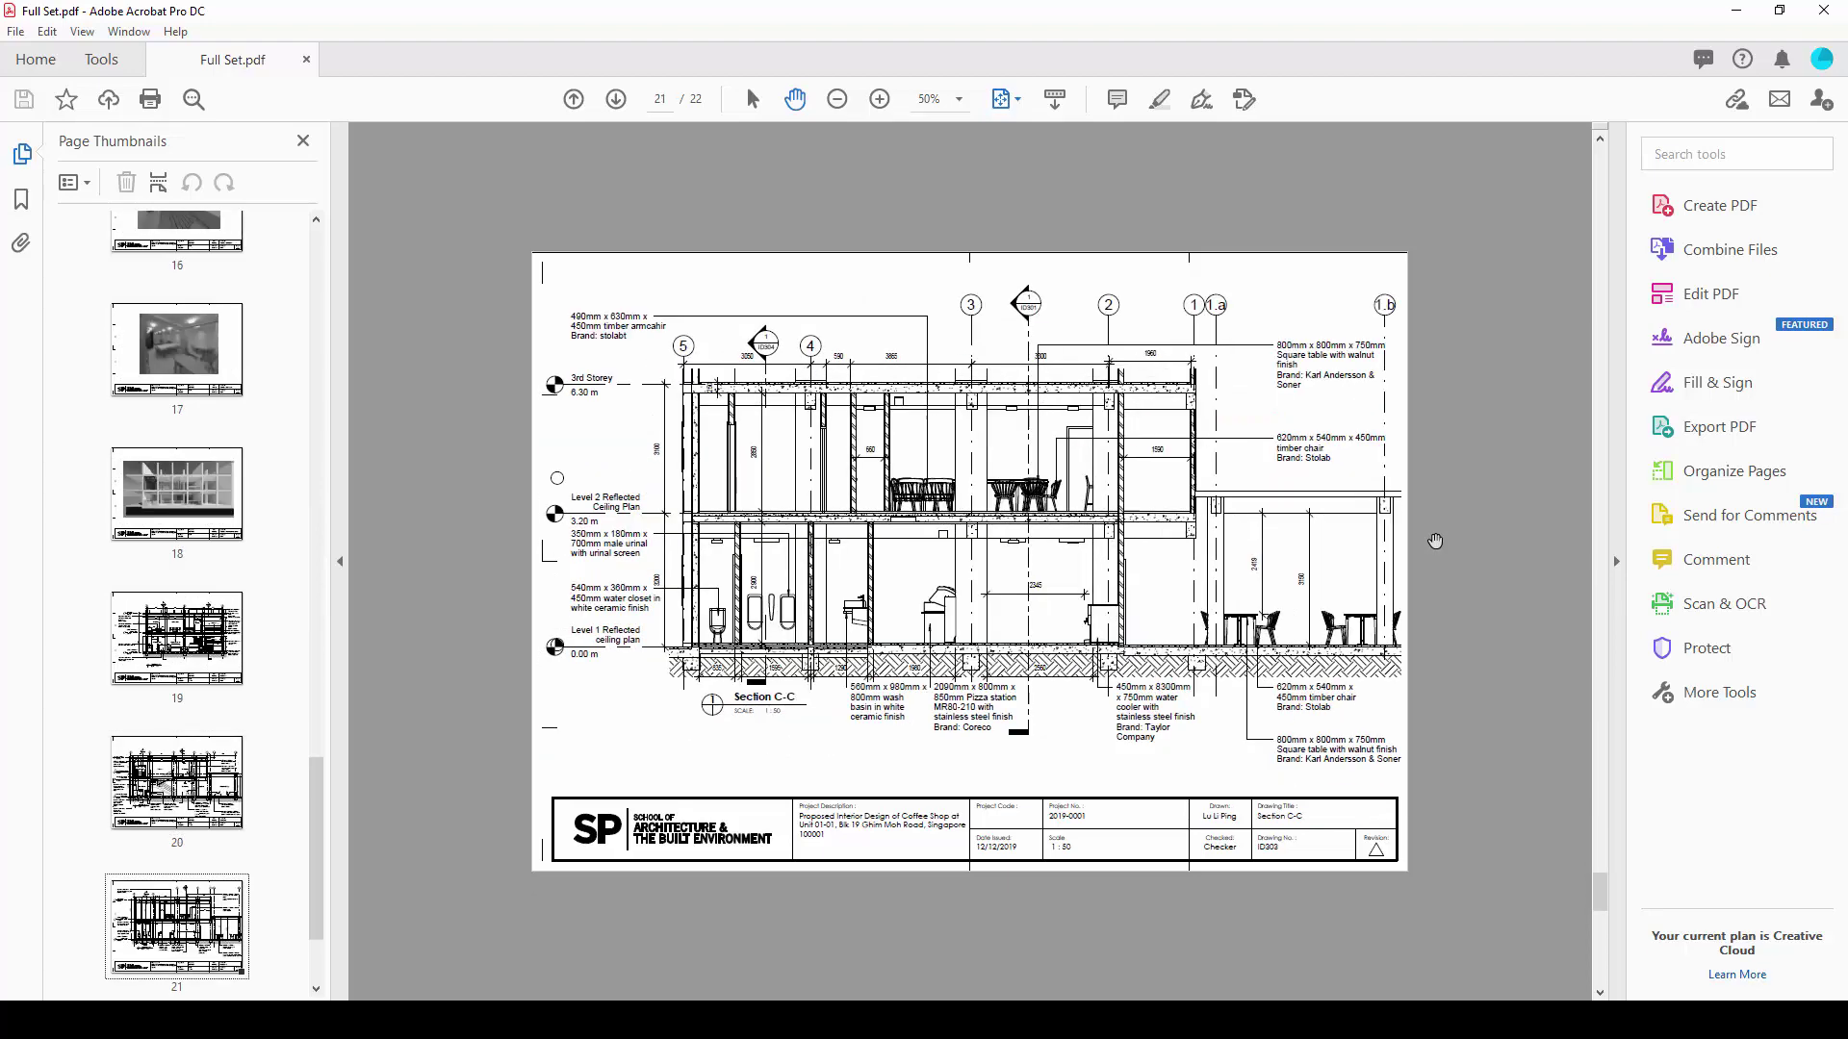
scroll(1434, 545, up, 4)
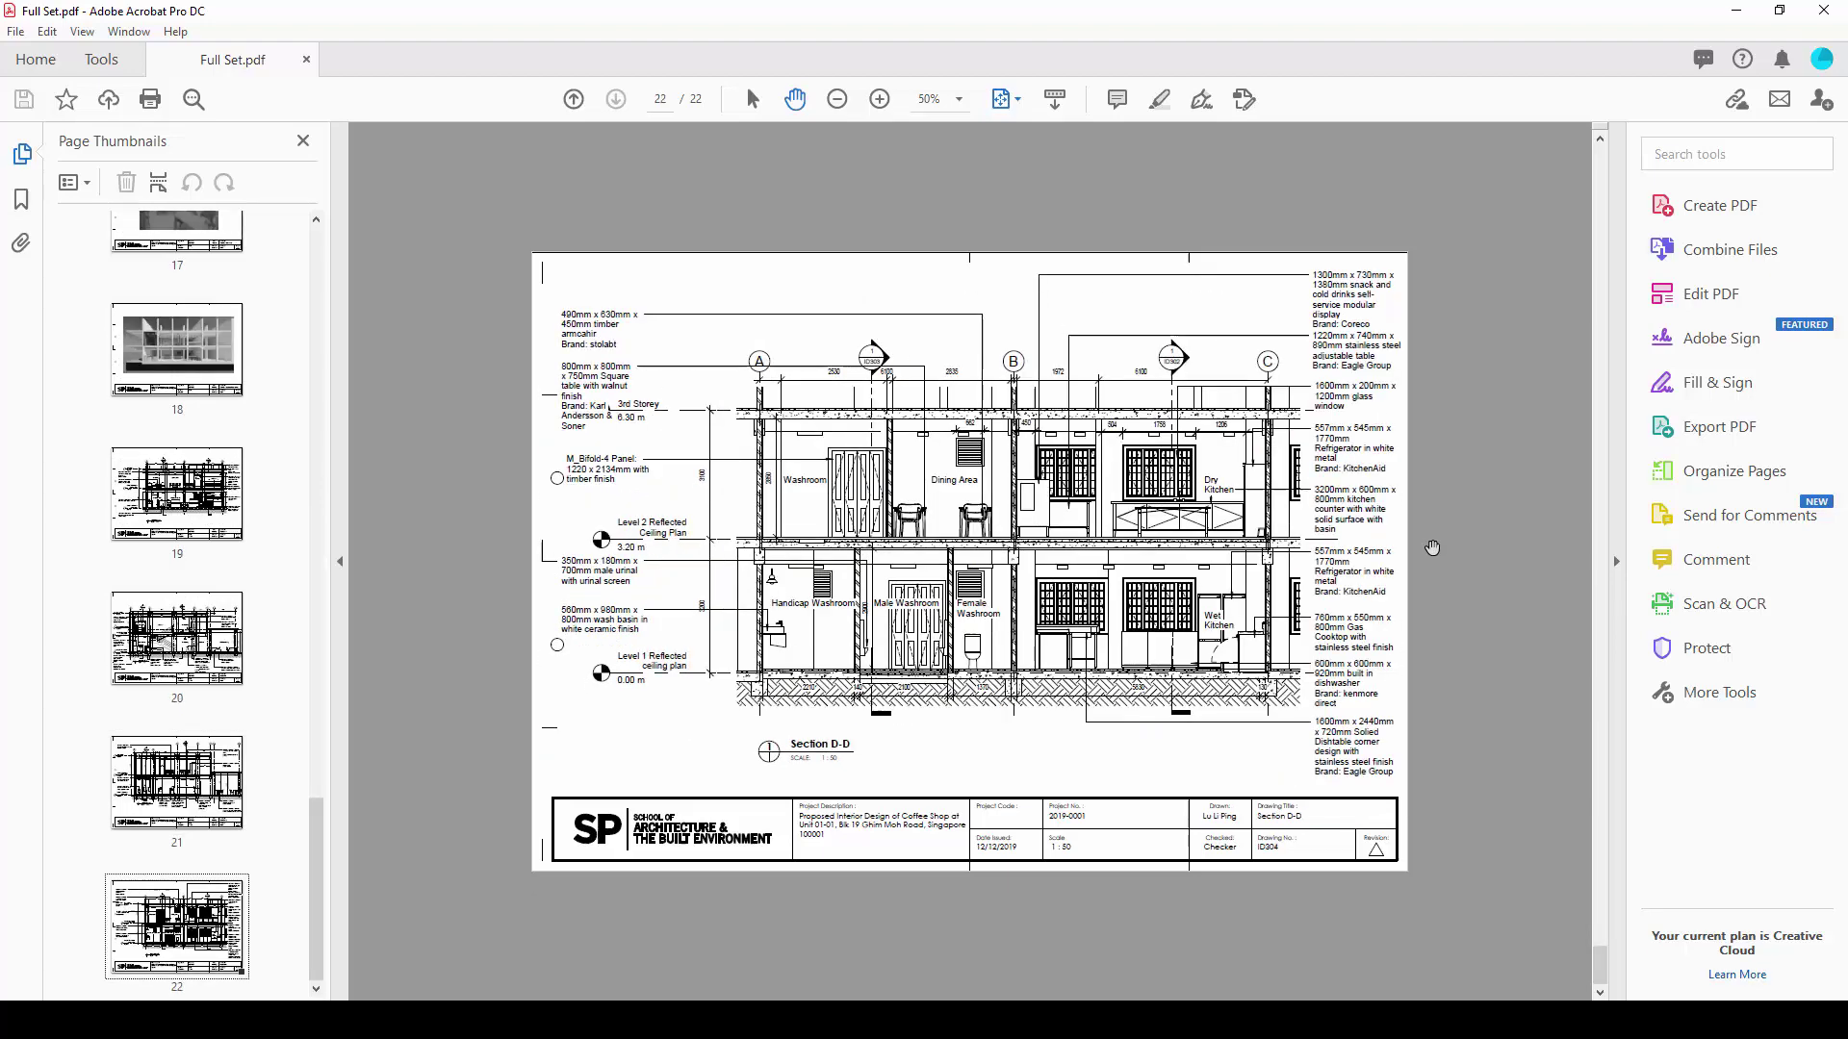
scroll(1432, 548, up, 1)
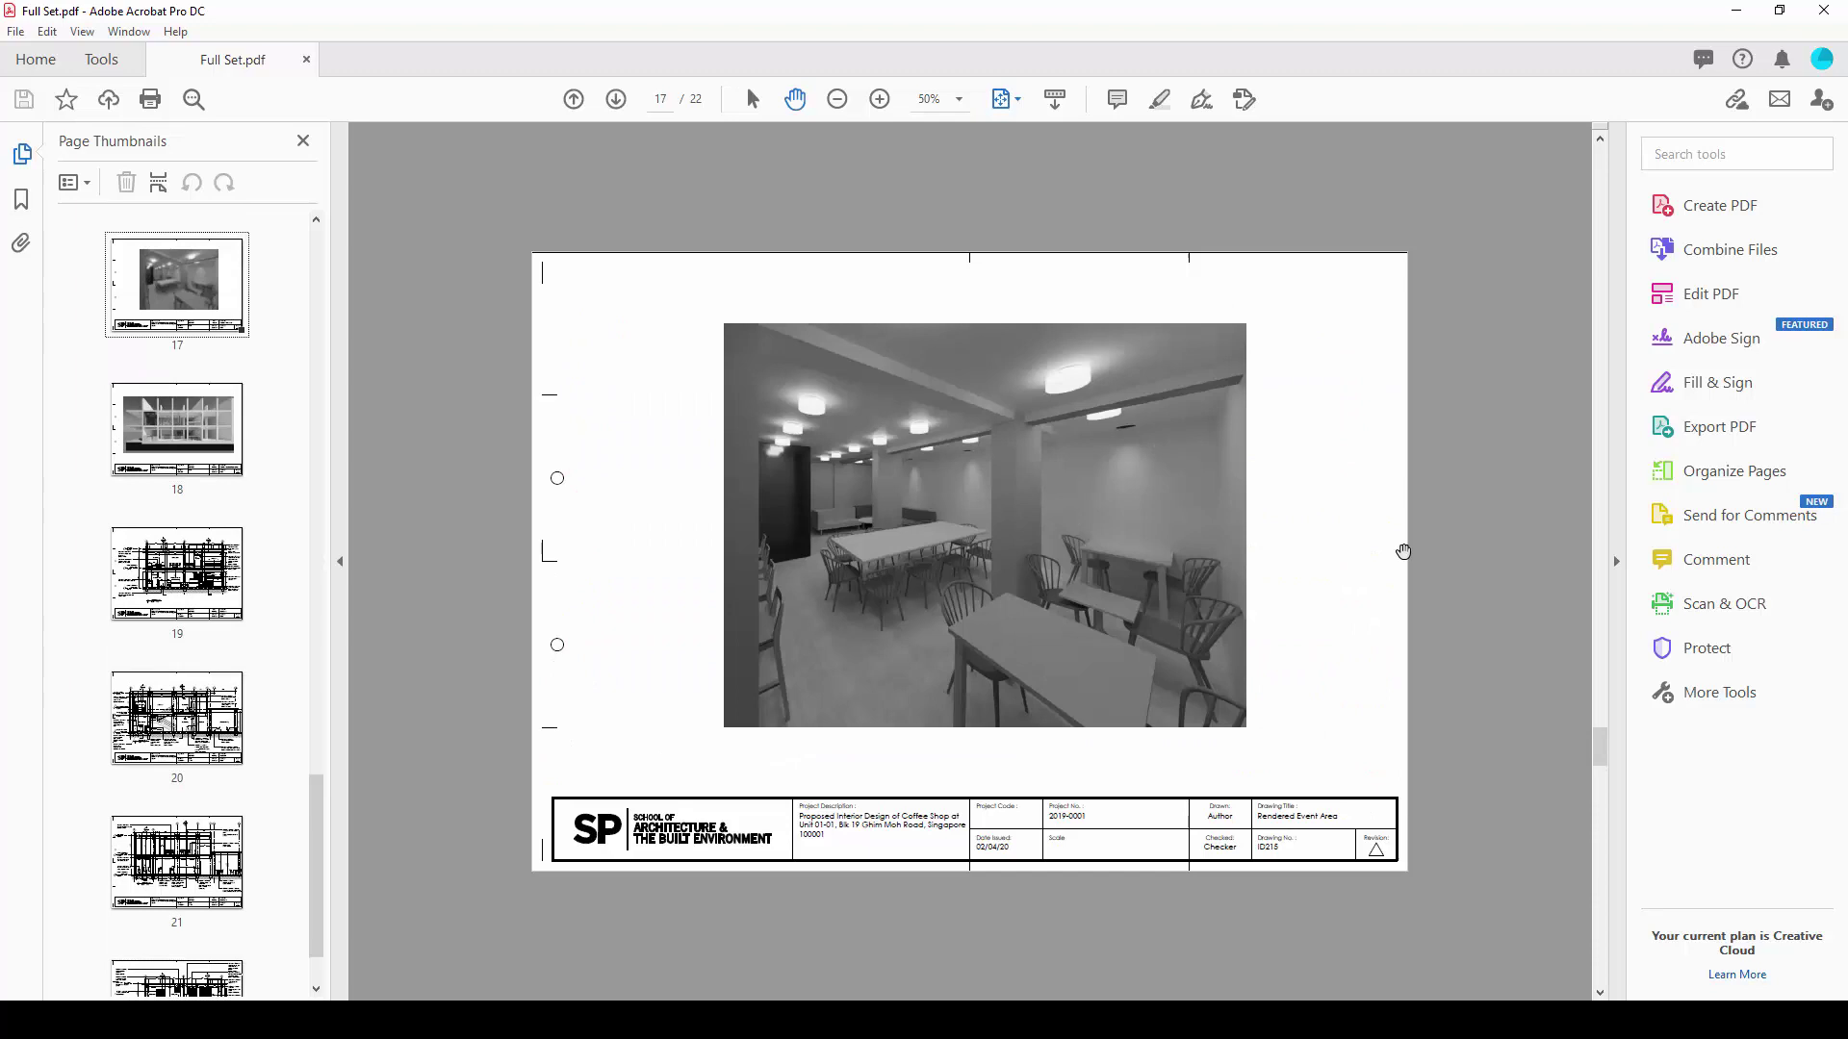
- Examine the colours of the printed rendered sheets on pages 15 to 18 of the PDF
click(183, 445)
scroll(193, 481, up, 1)
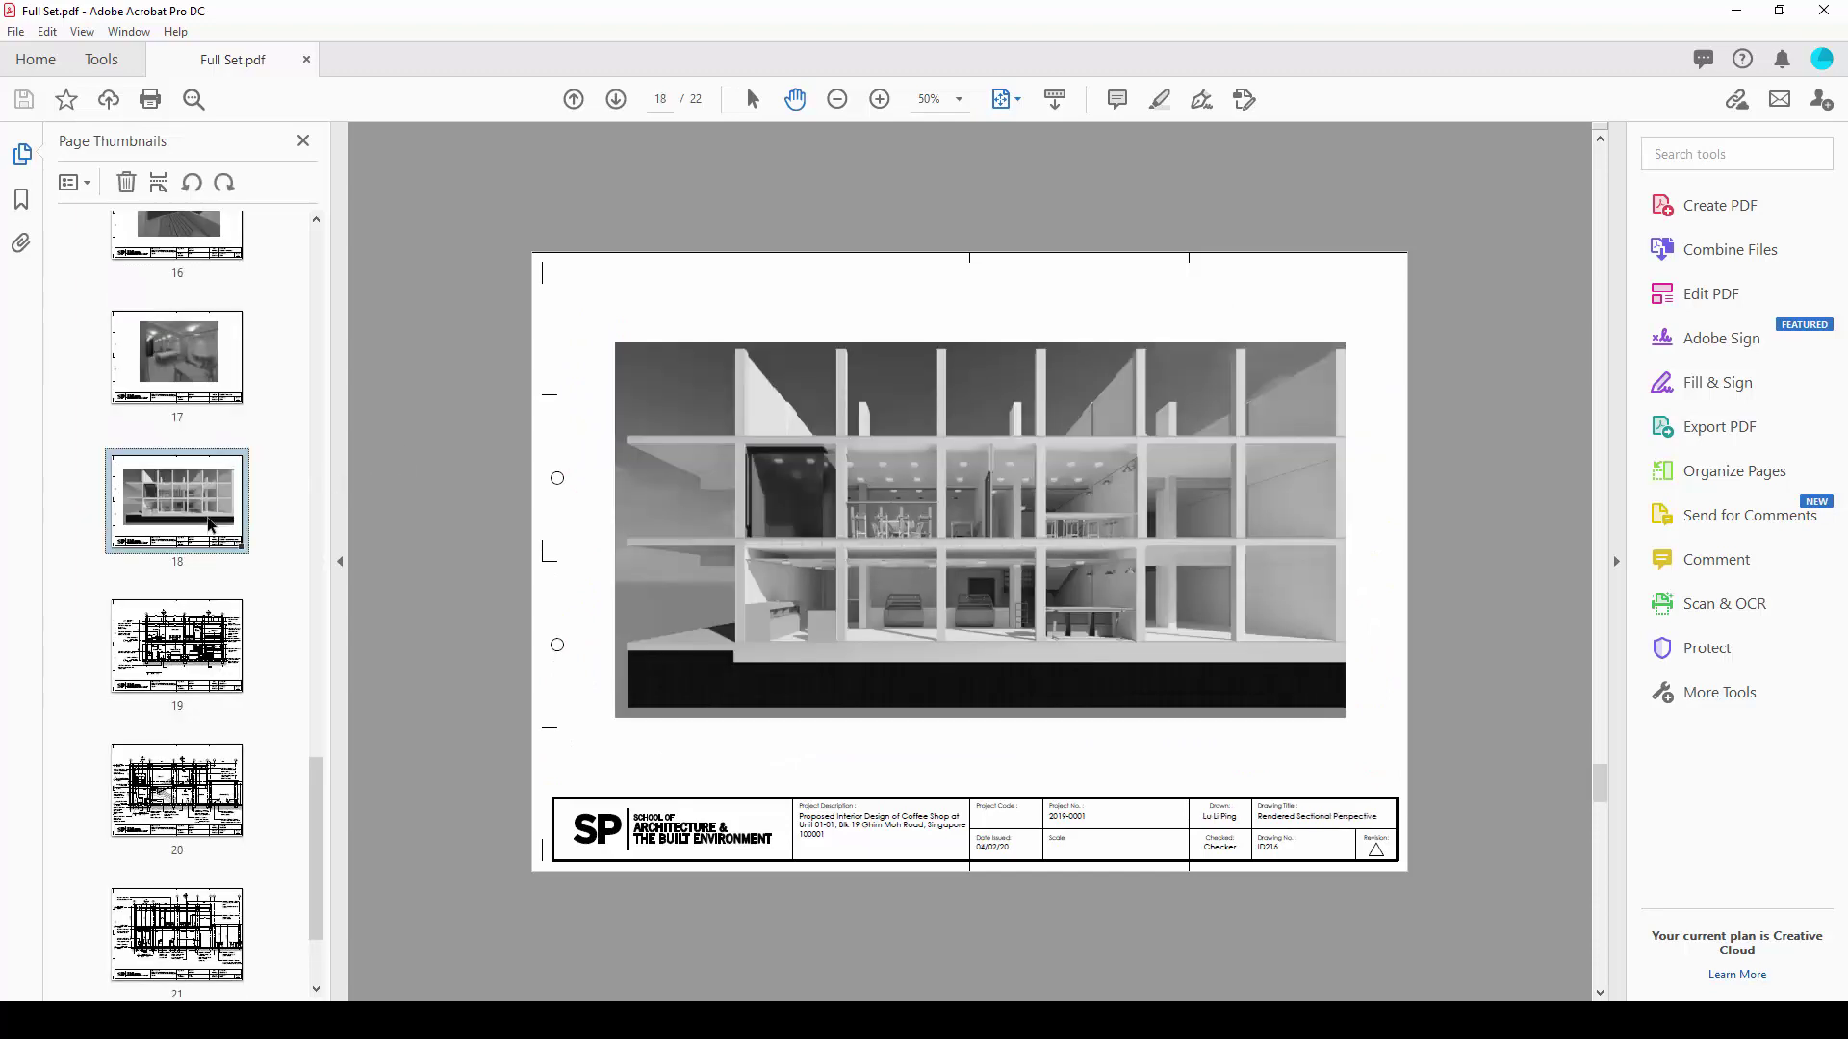
click(207, 429)
click(222, 318)
click(207, 389)
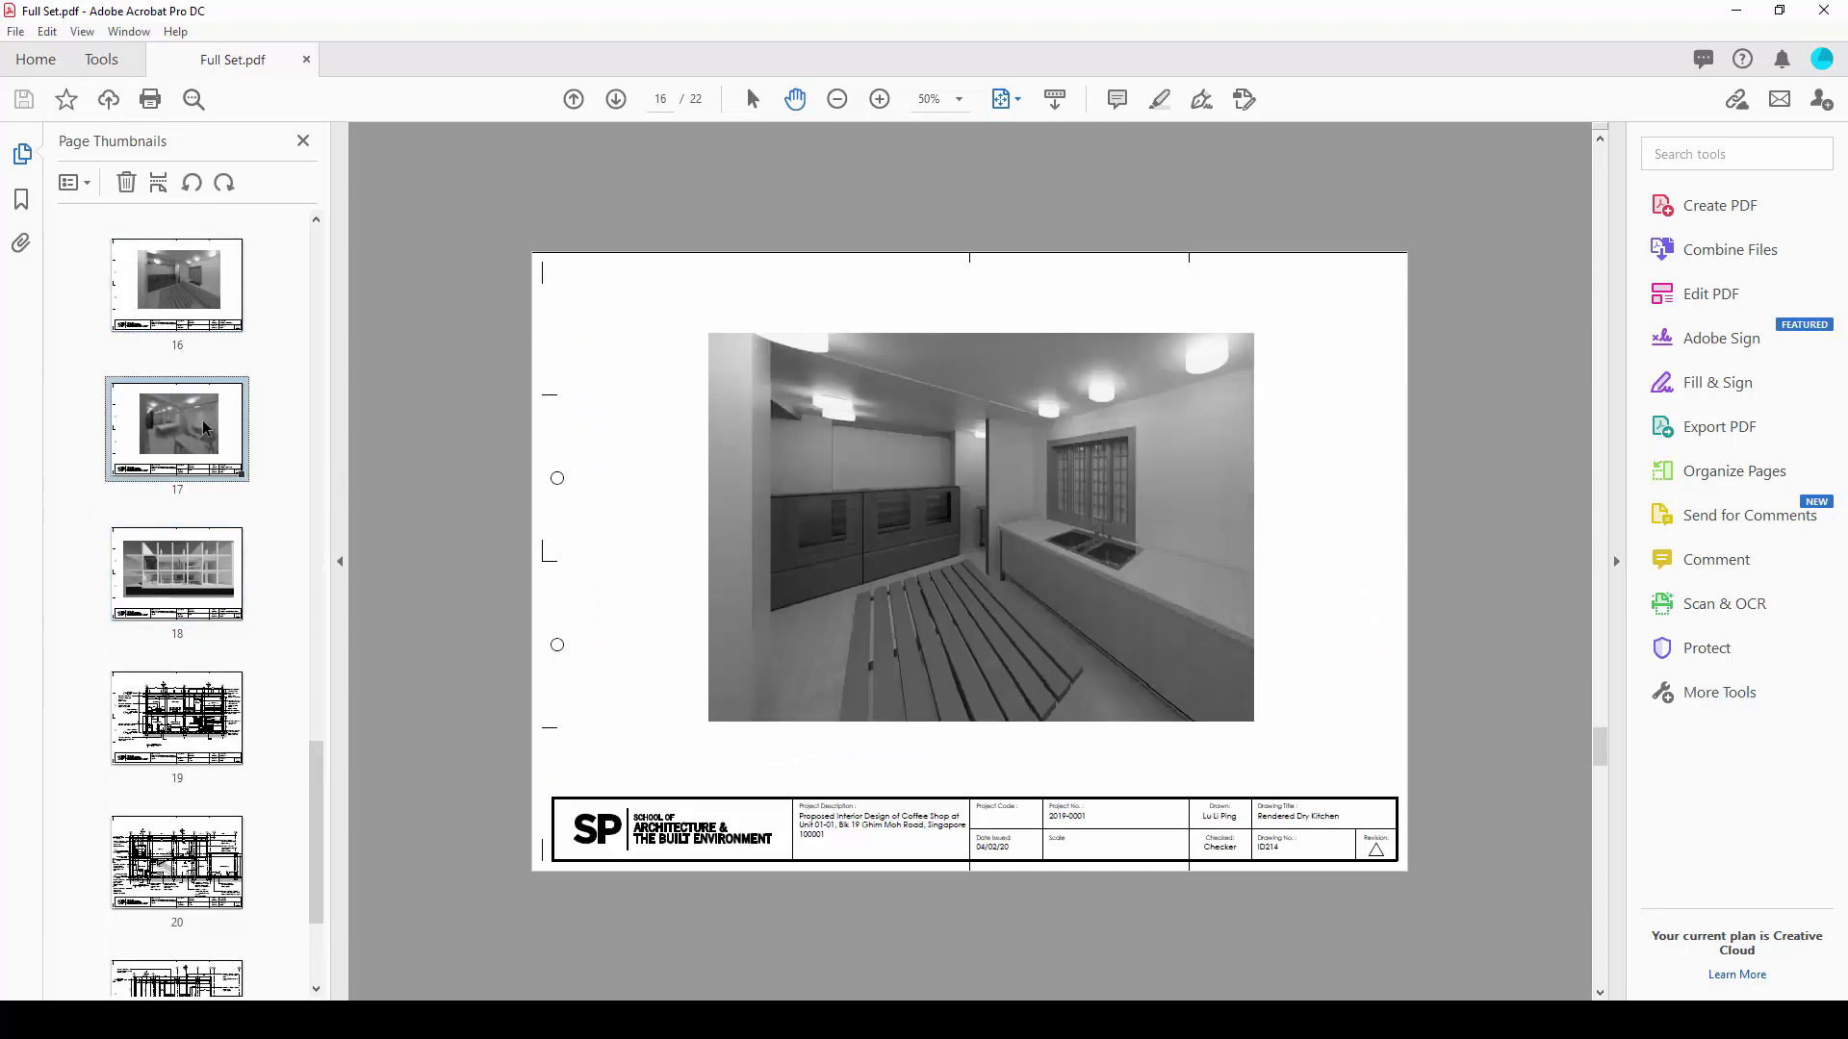
scroll(224, 491, up, 1)
click(206, 383)
click(192, 274)
scroll(234, 455, up, 1)
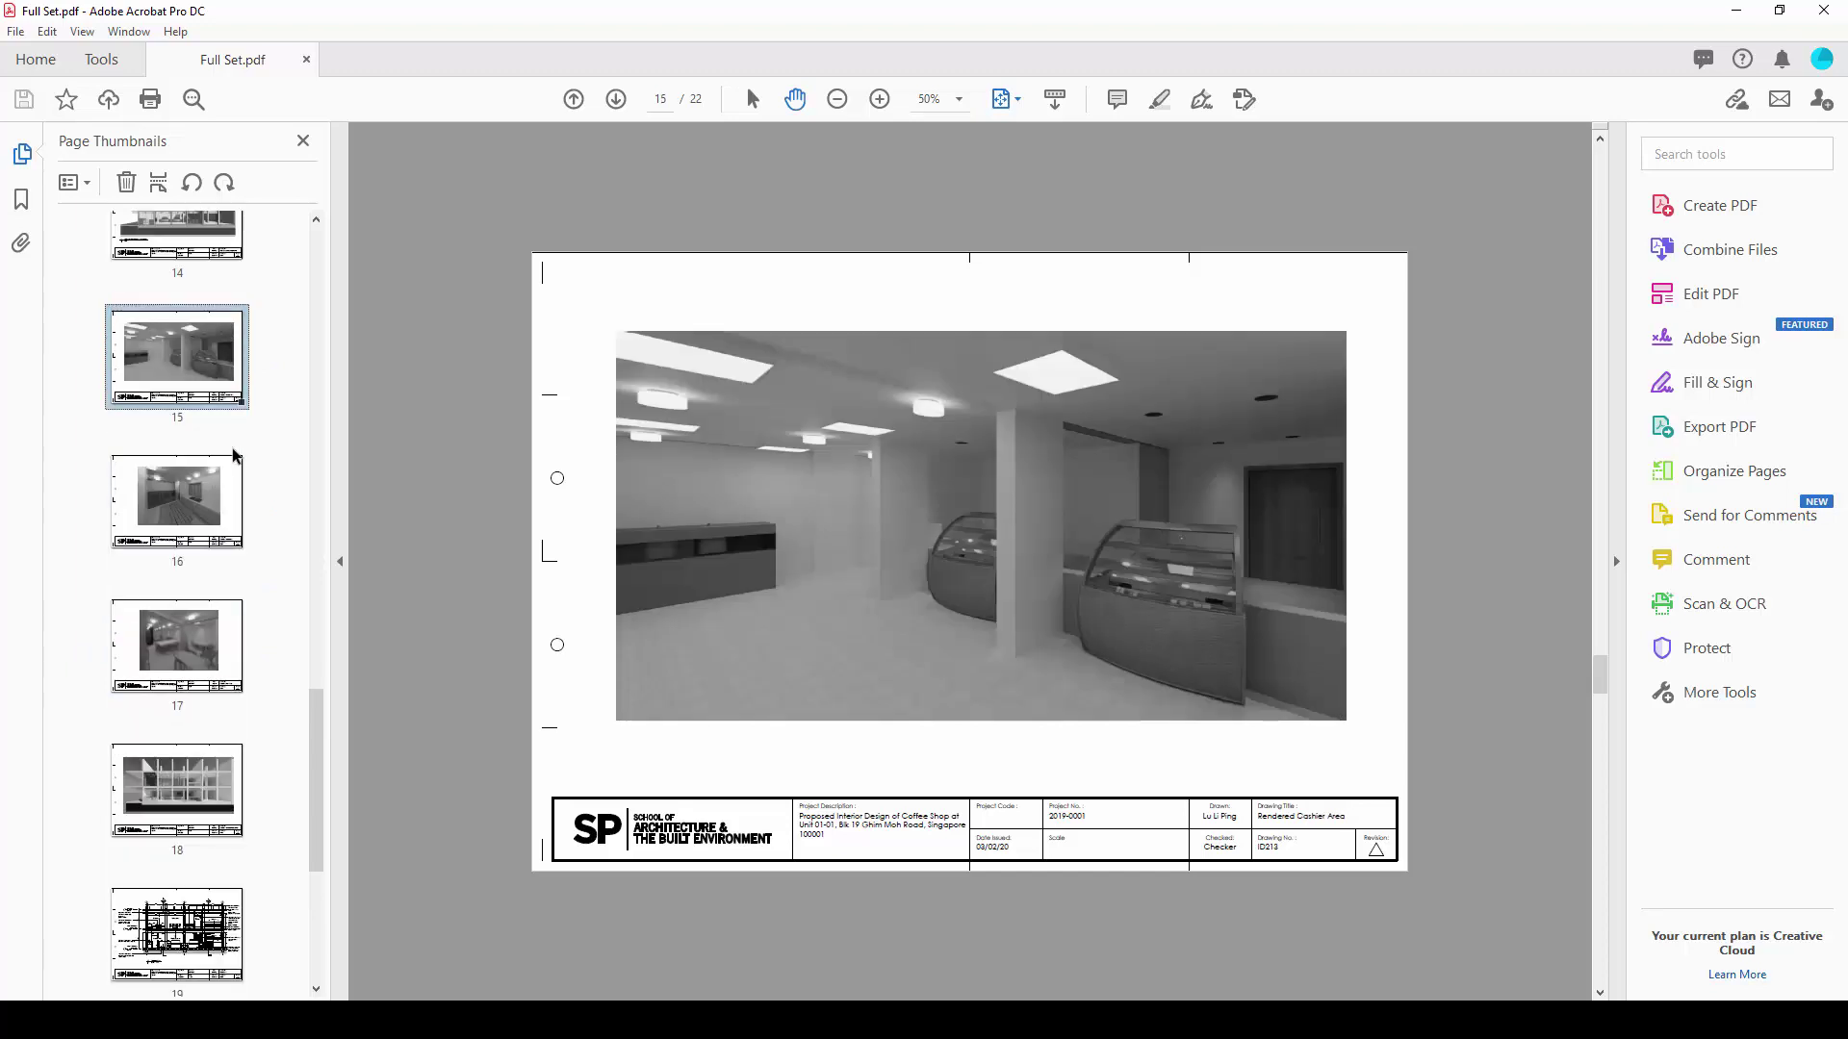
scroll(206, 360, up, 1)
click(207, 289)
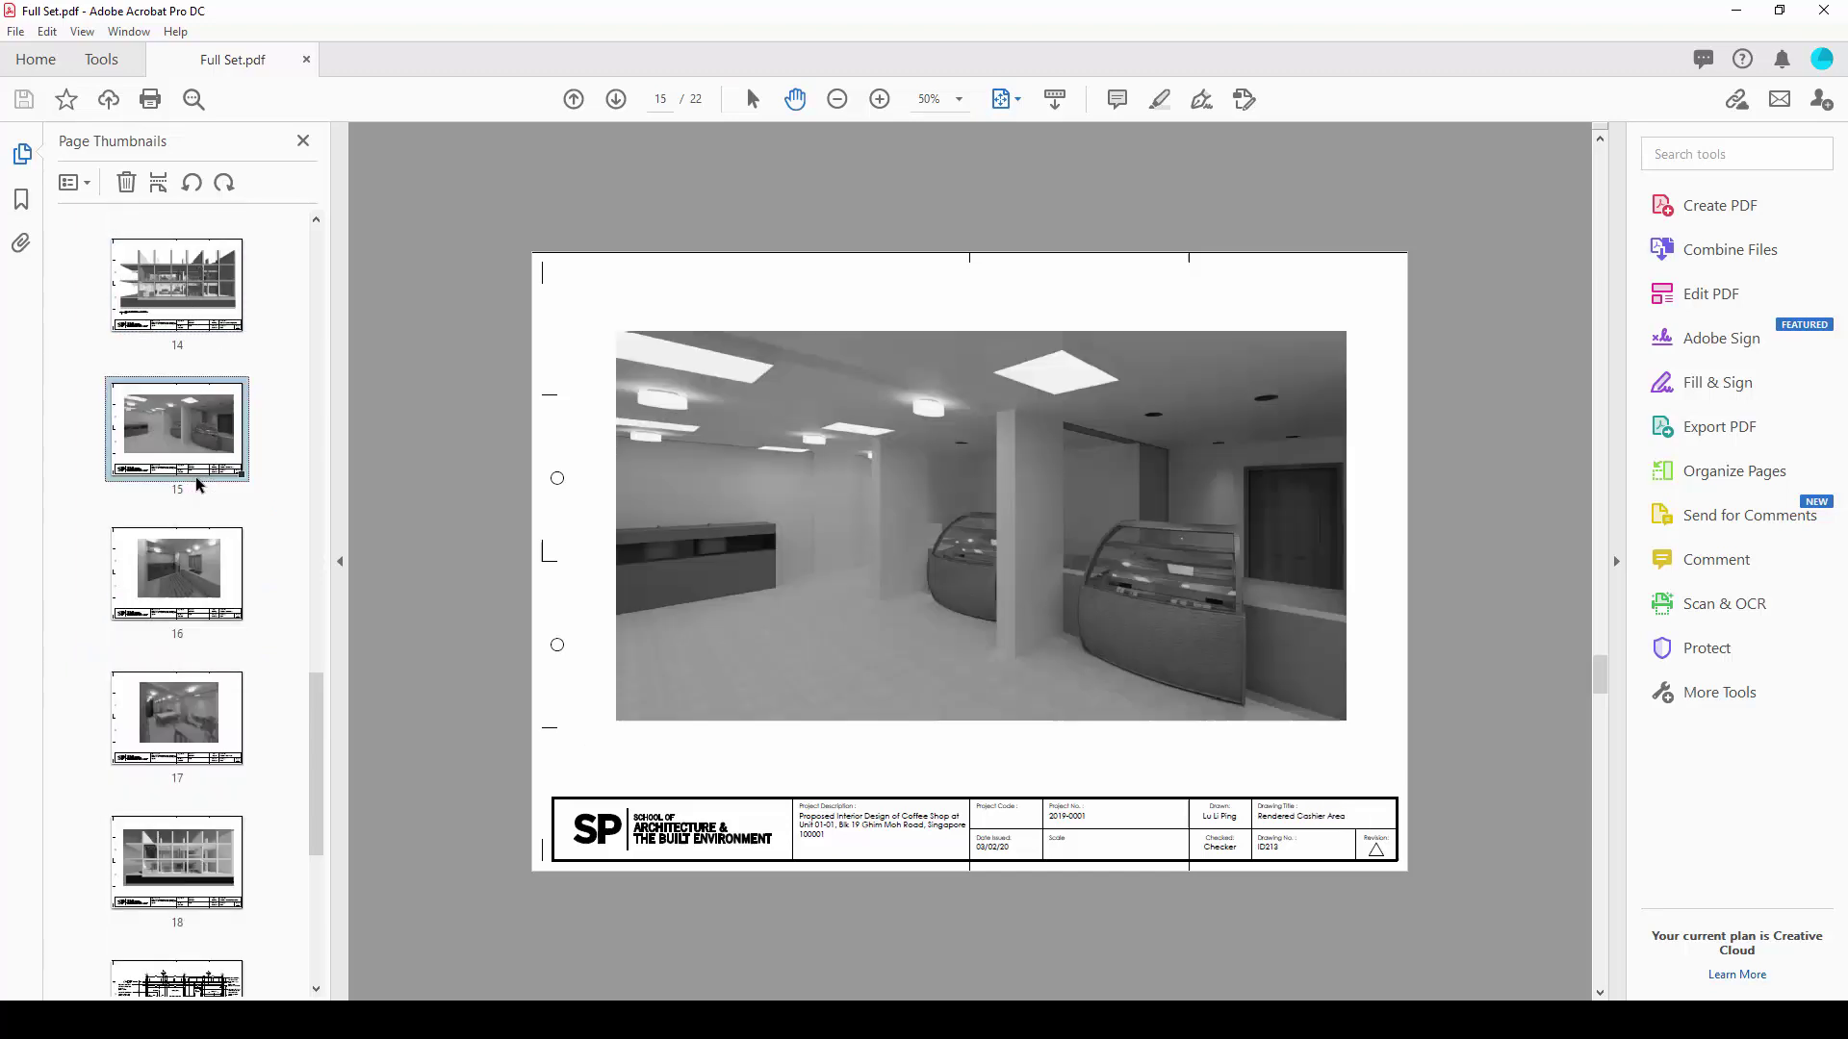
click(204, 551)
- Switch to Revit, open sheets ID211, ID212 and ID213, and compare the Rendered Cashier Area sheet with page 15 of Full Set.pdf
key(alt+Tab)
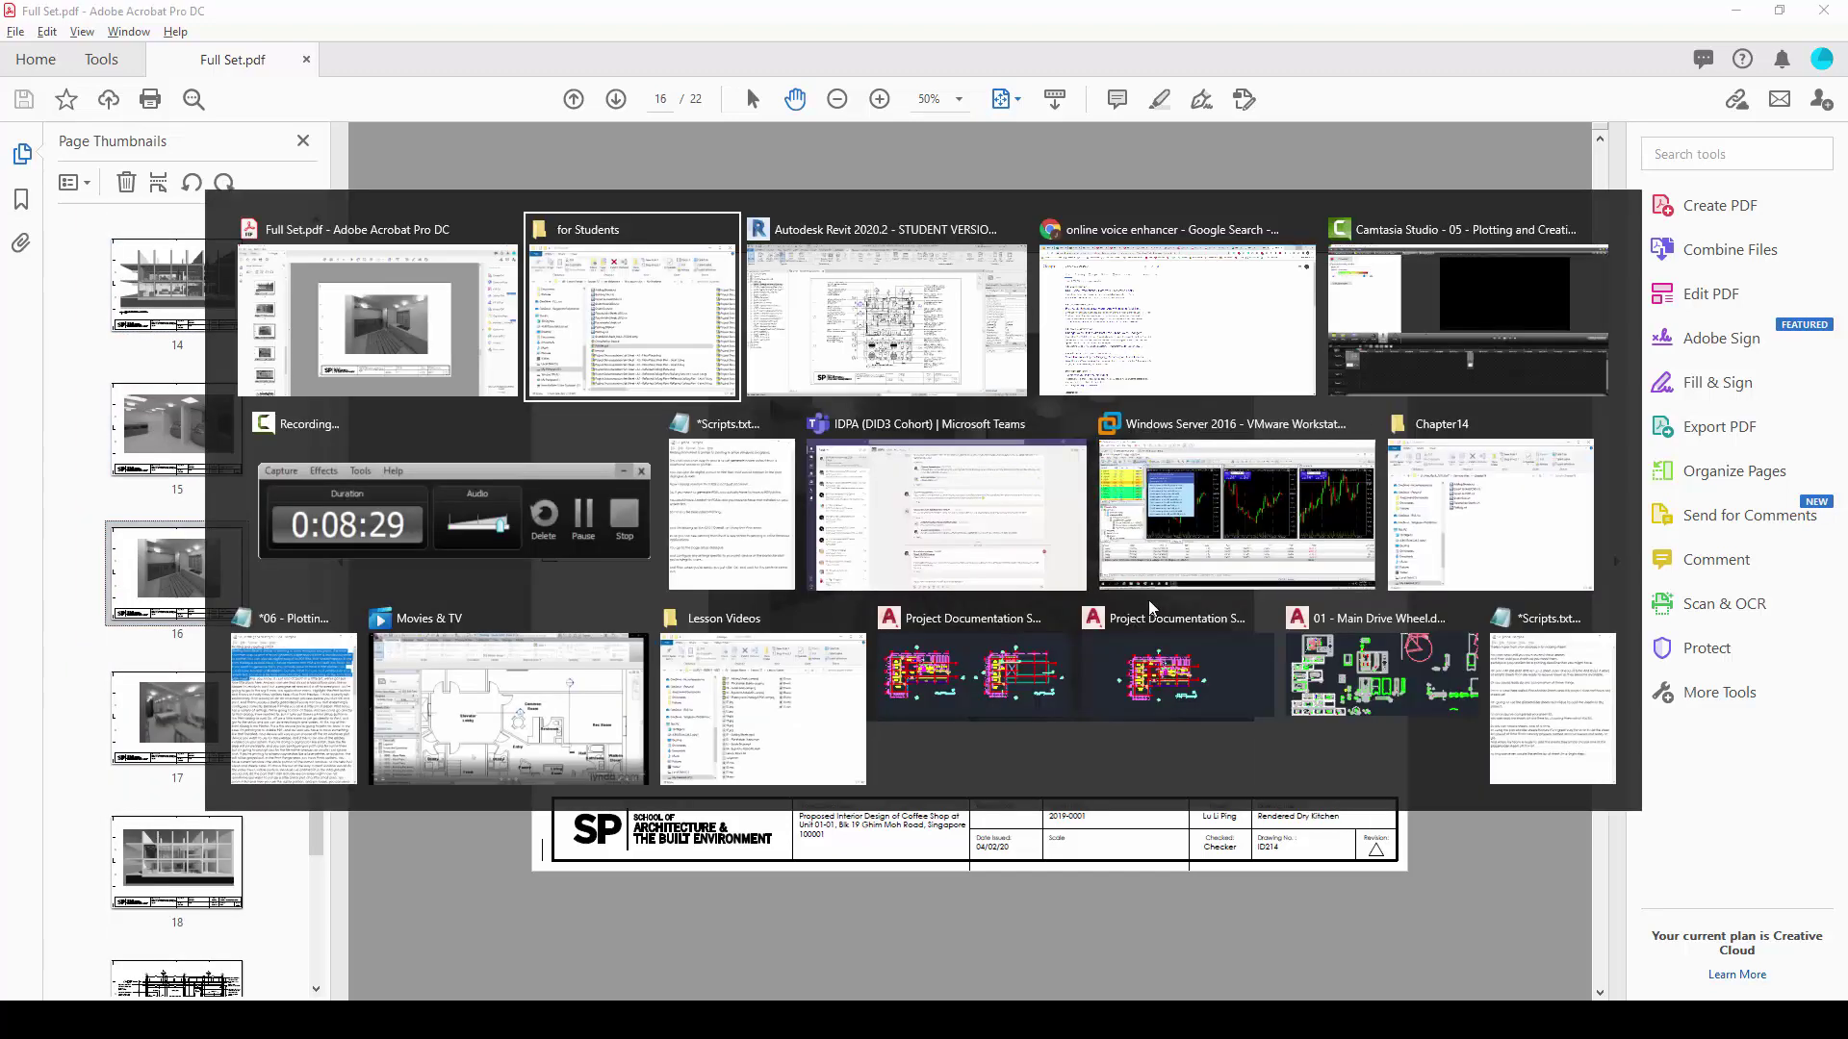
key(alt+Tab)
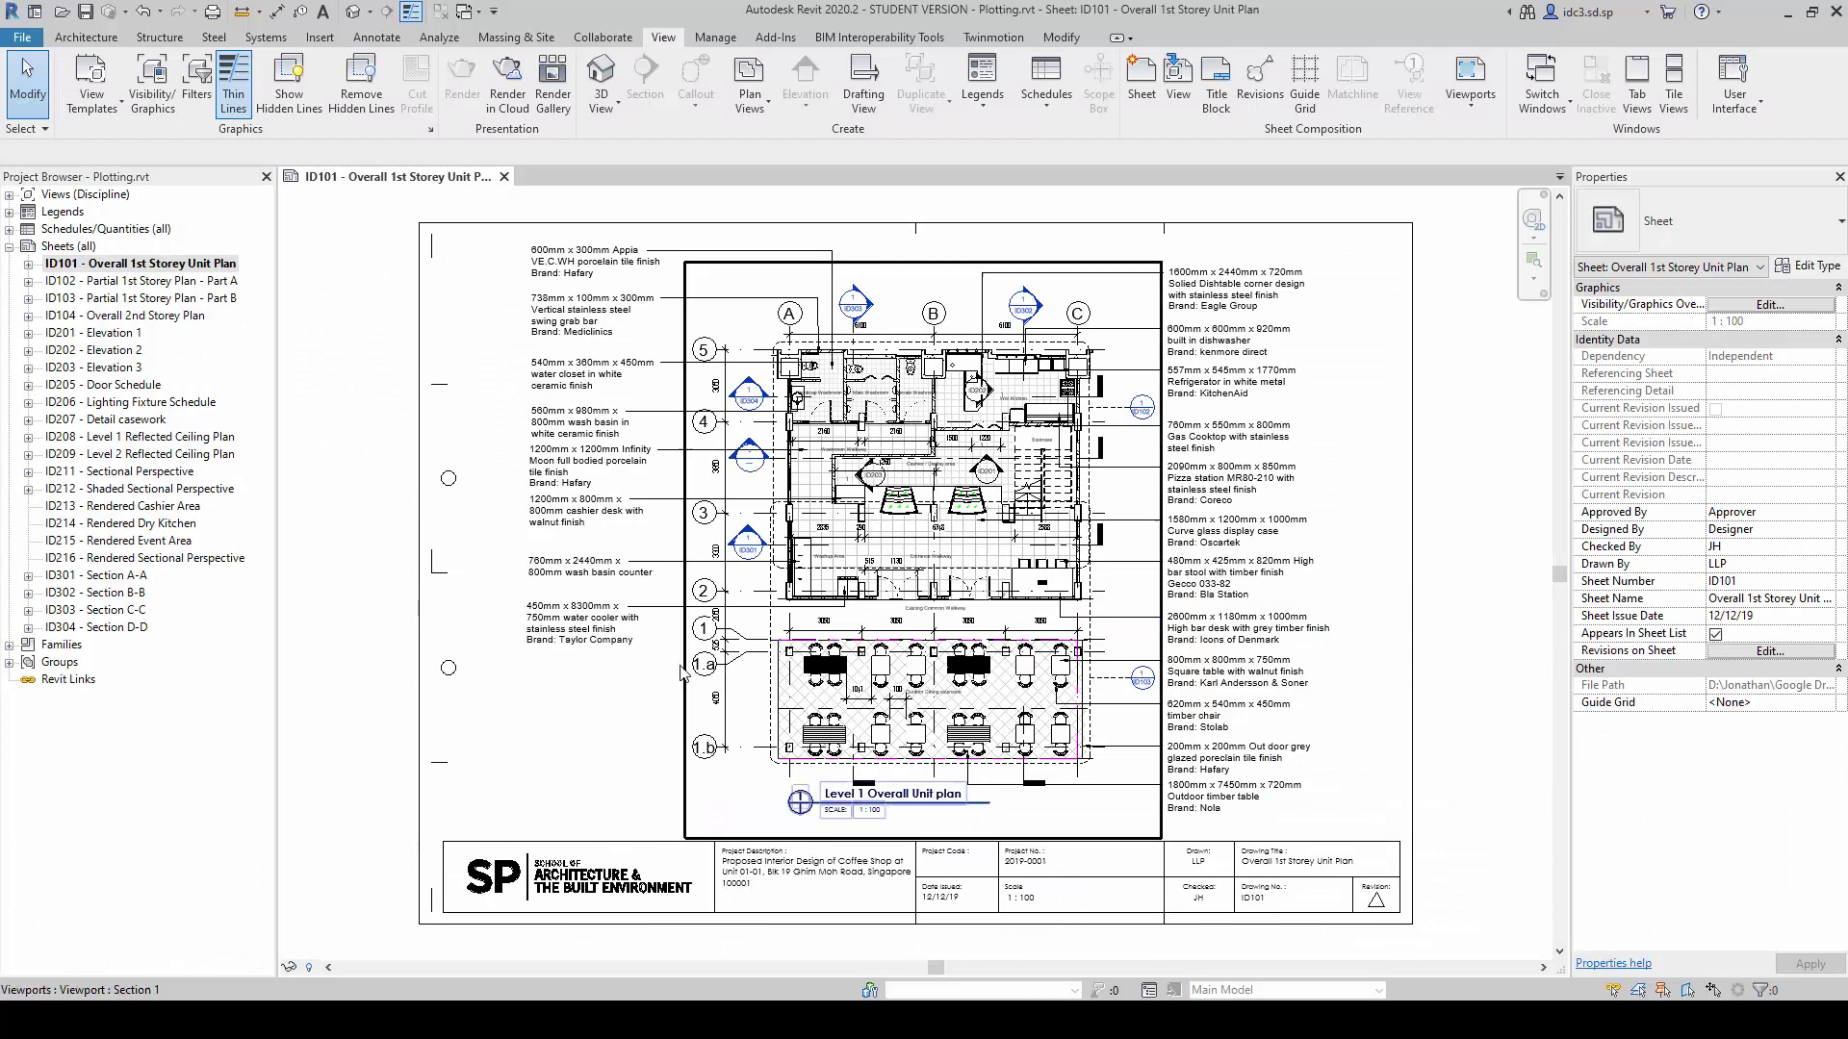
click(165, 508)
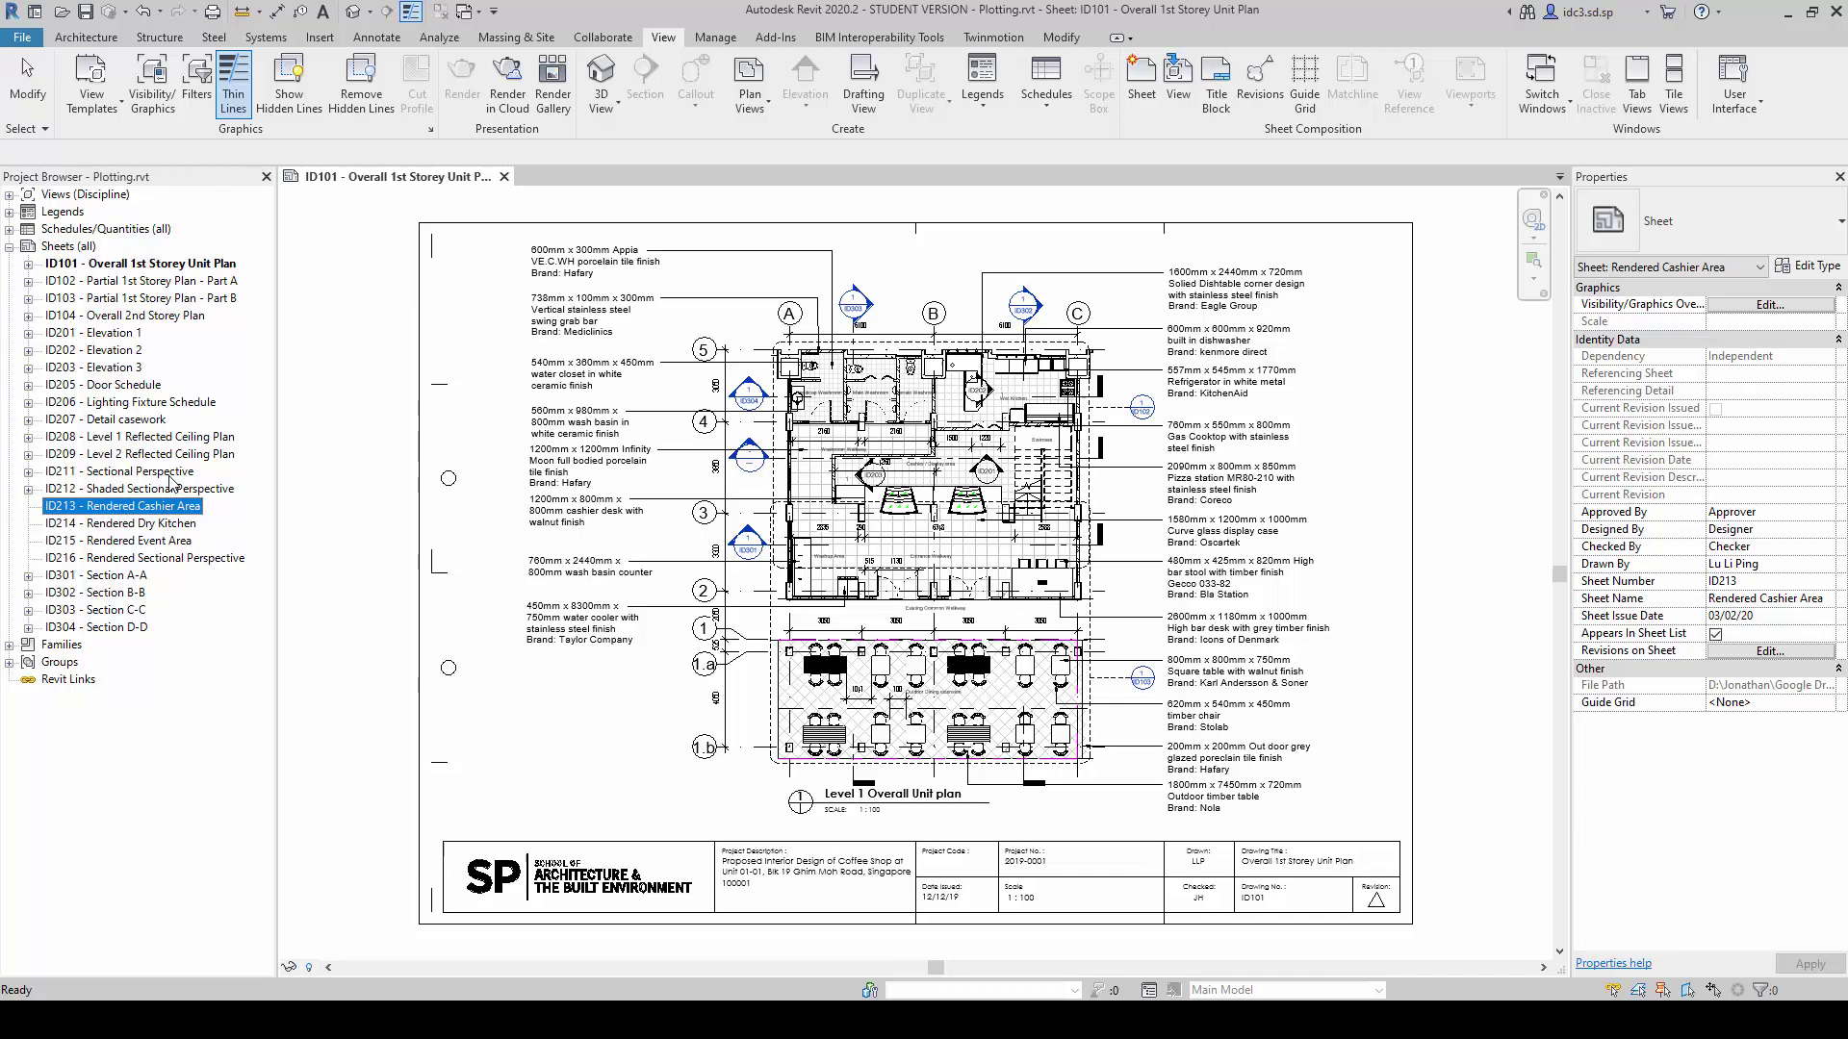
double_click(170, 473)
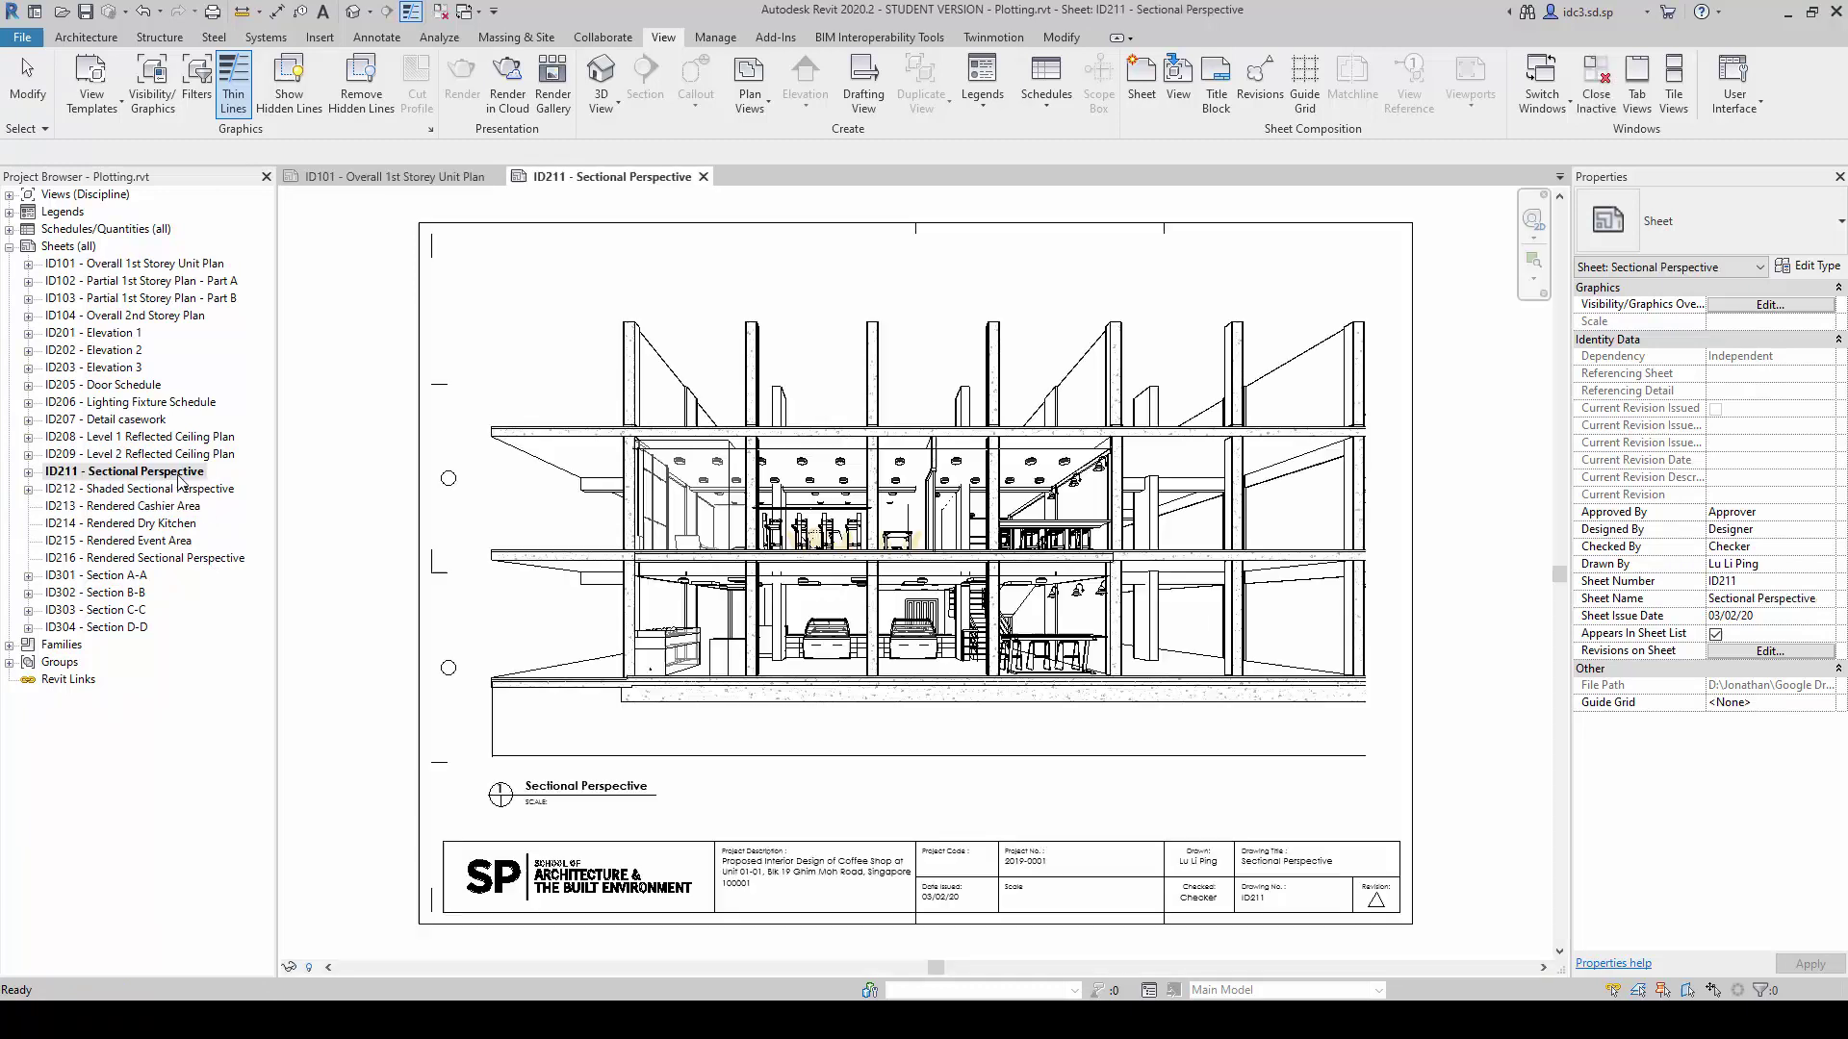
double_click(157, 491)
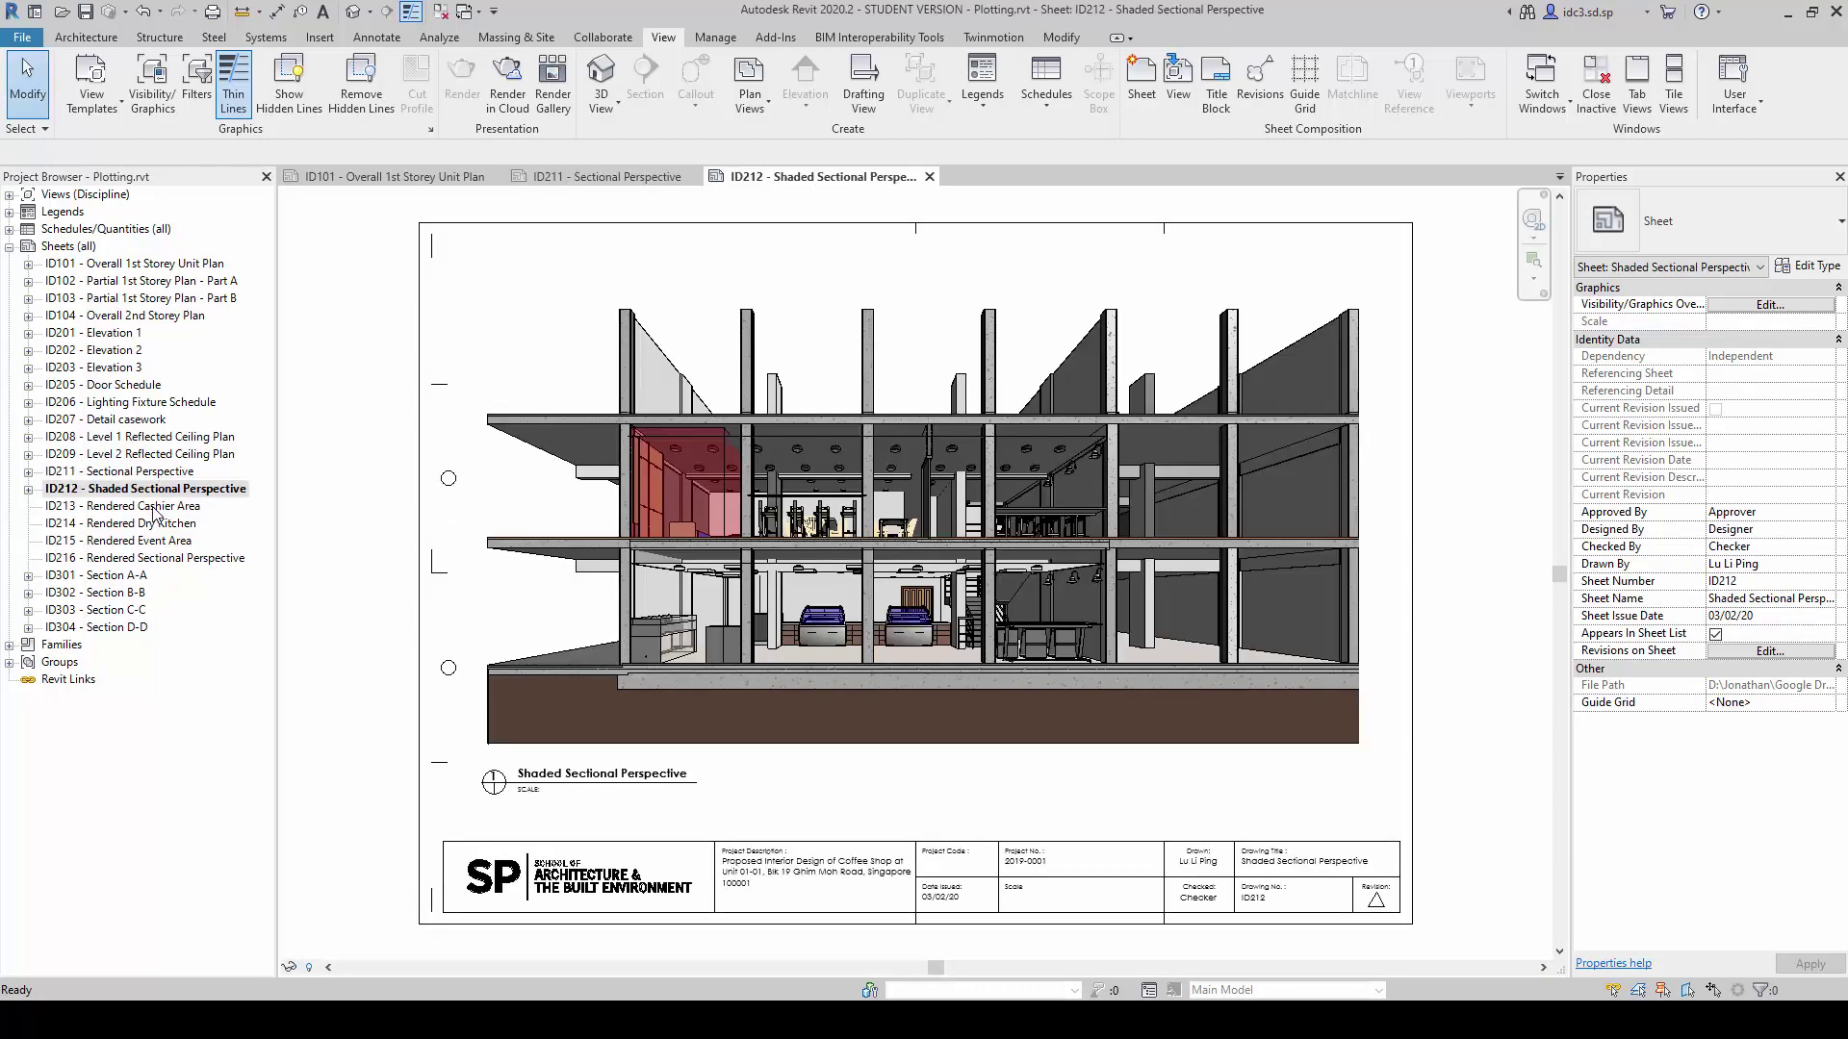
double_click(154, 508)
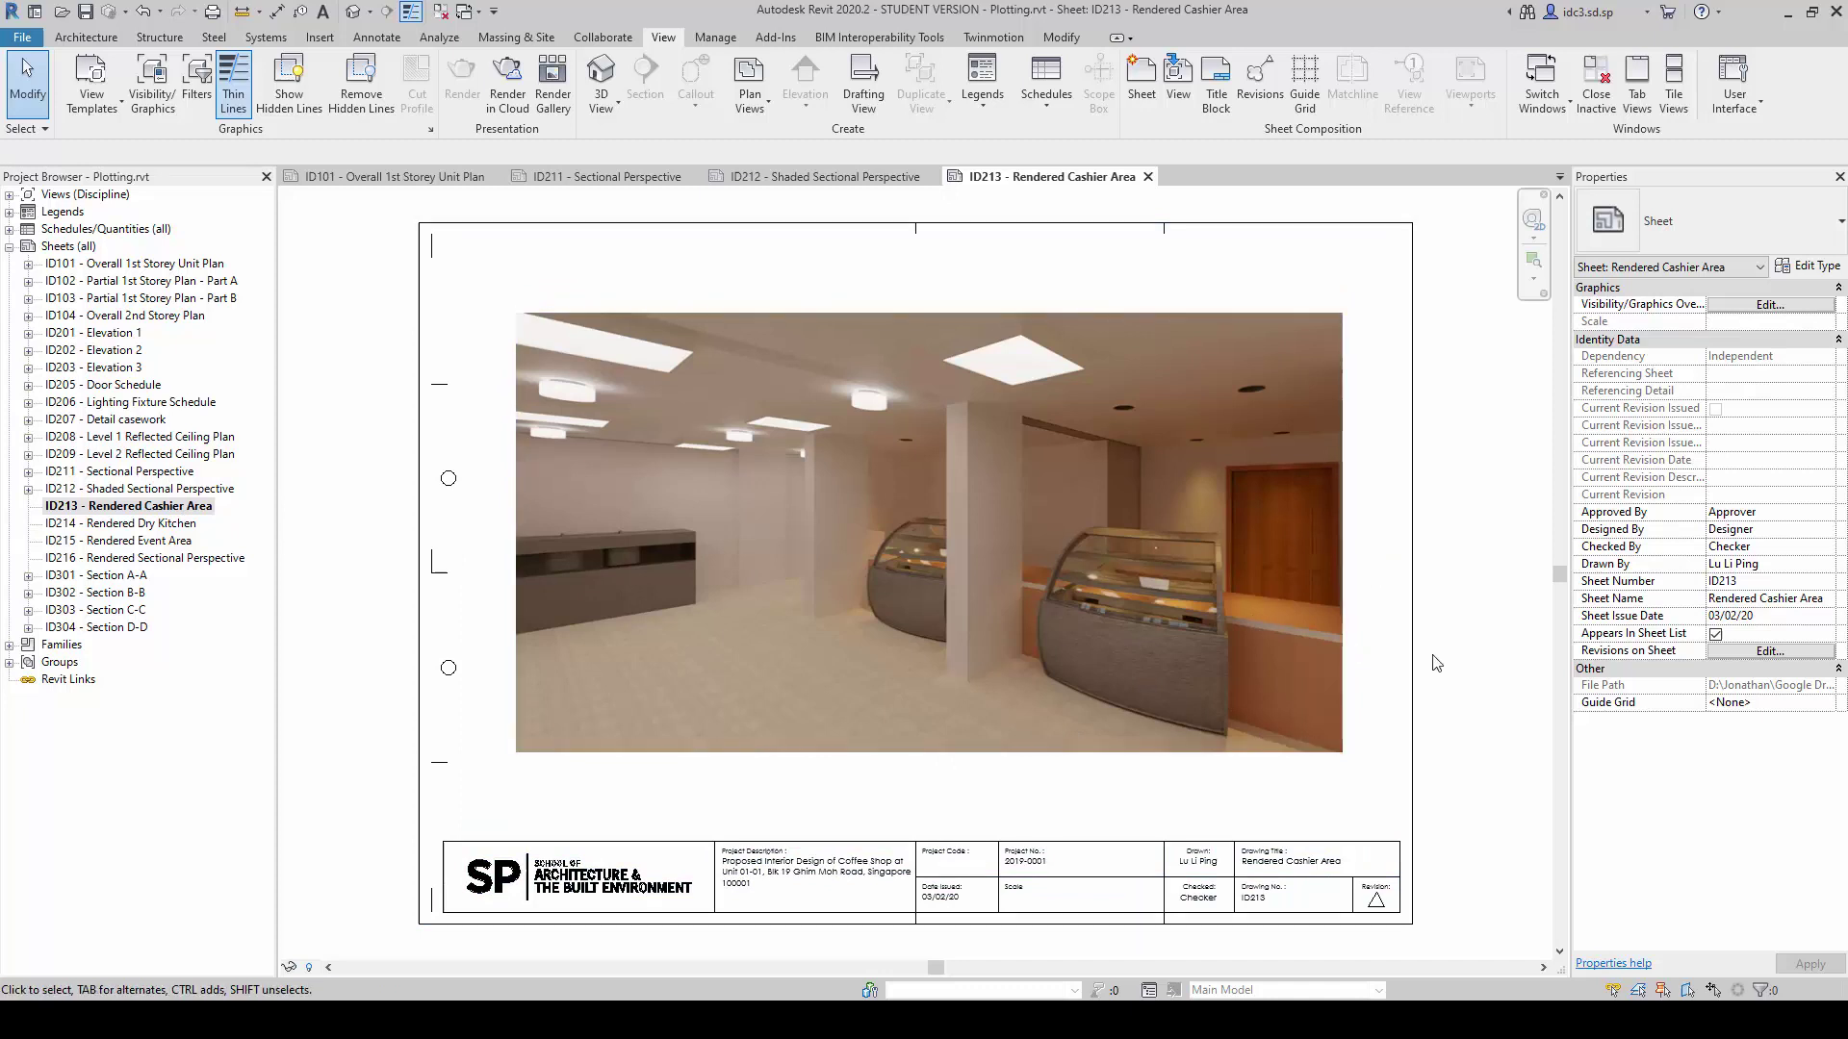
key(alt+Tab)
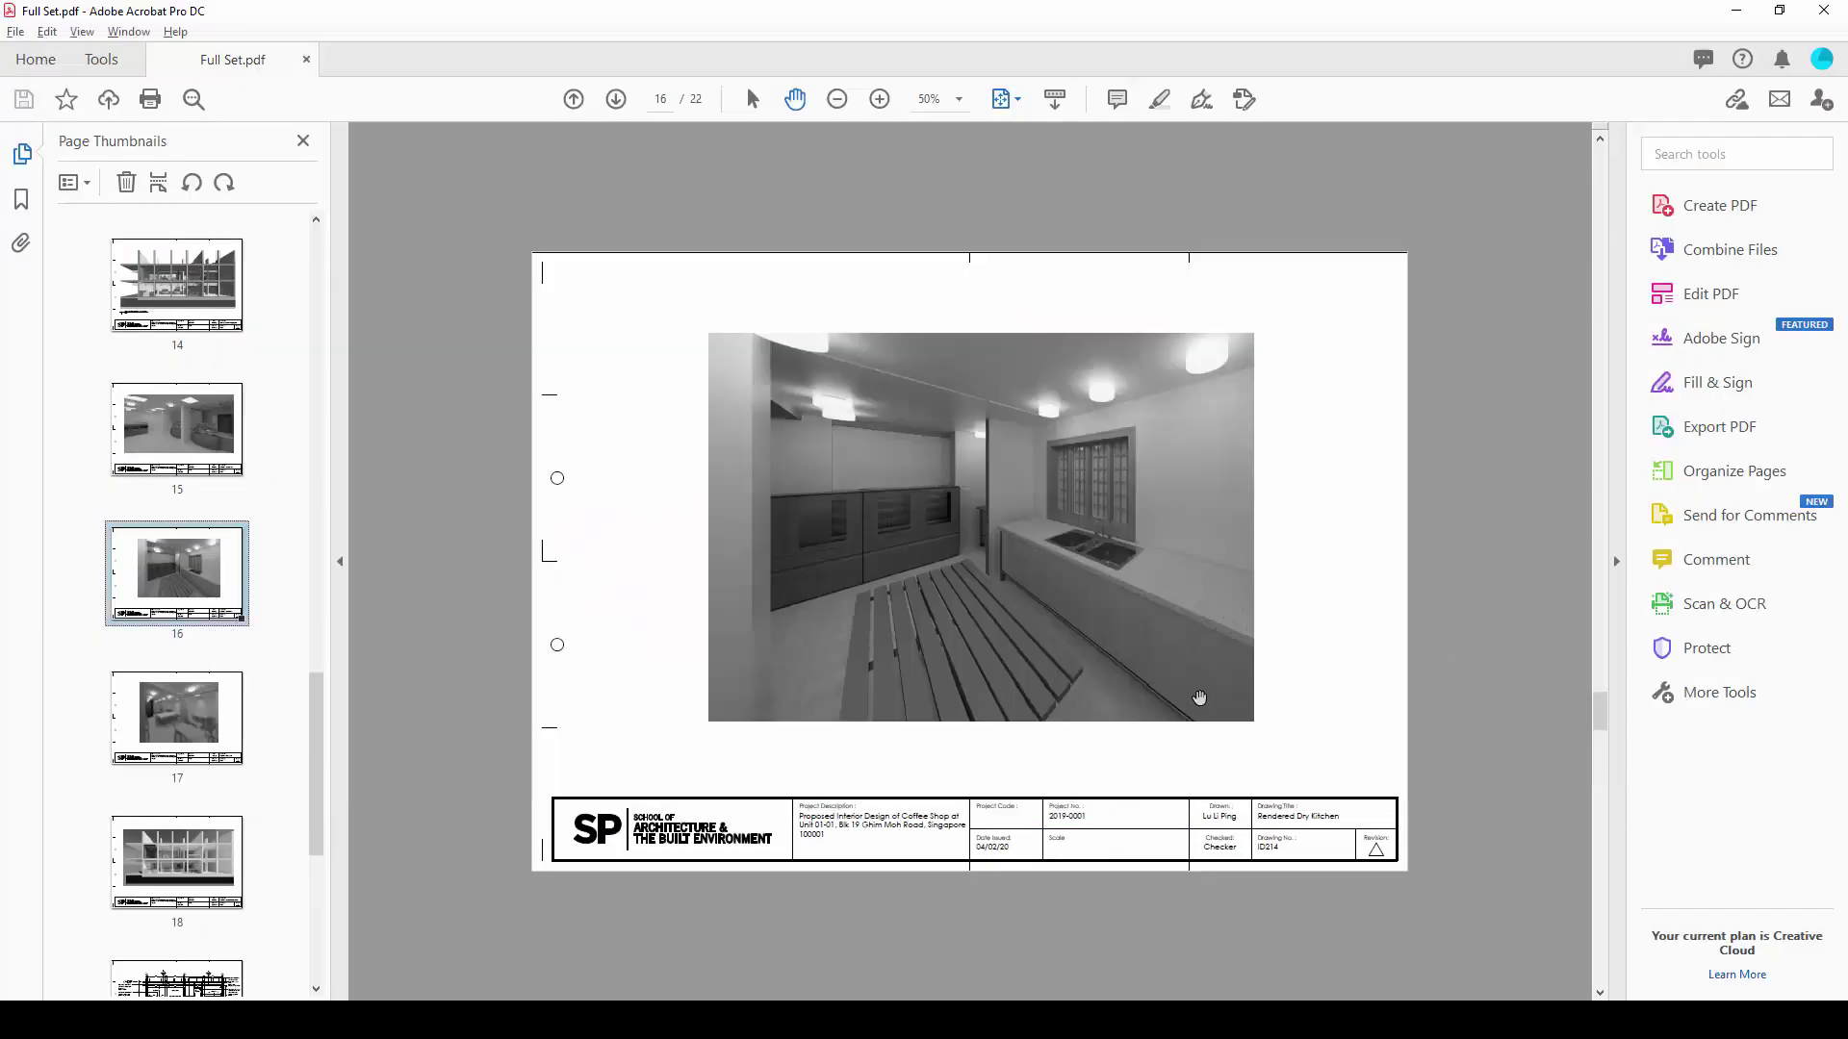
click(188, 429)
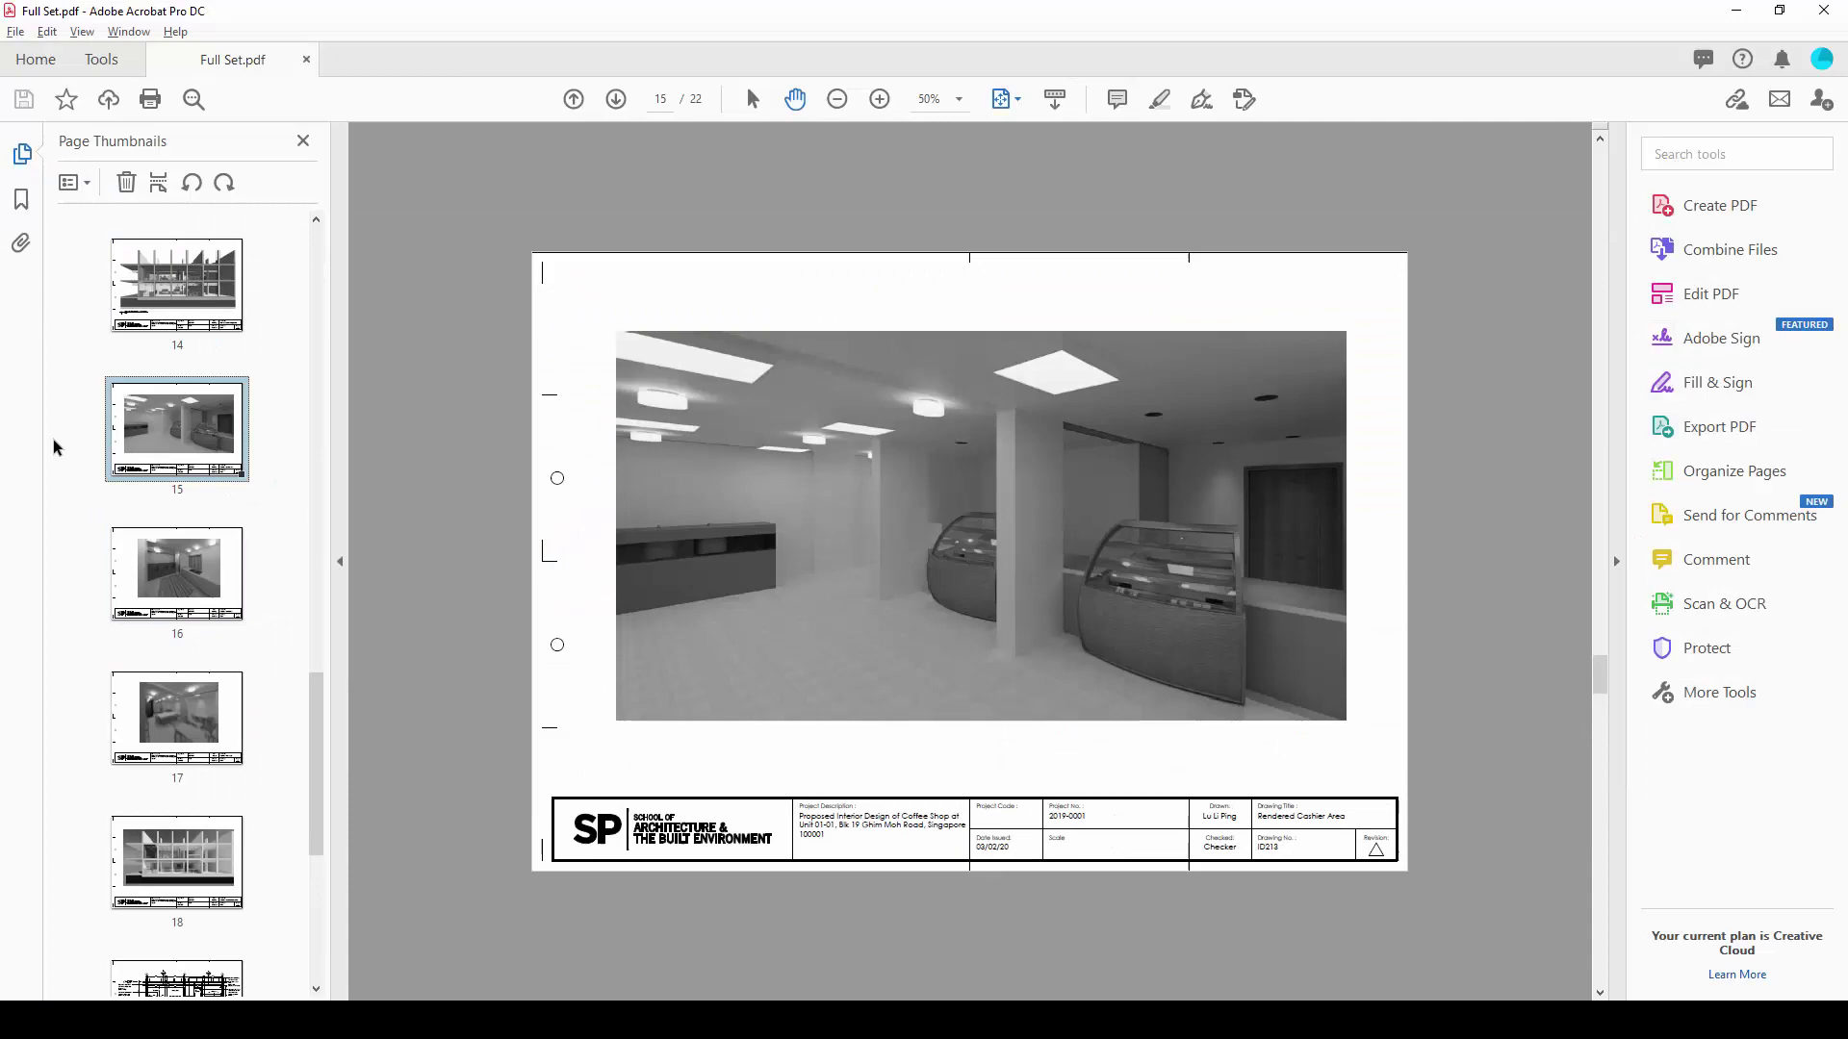
key(alt+Tab)
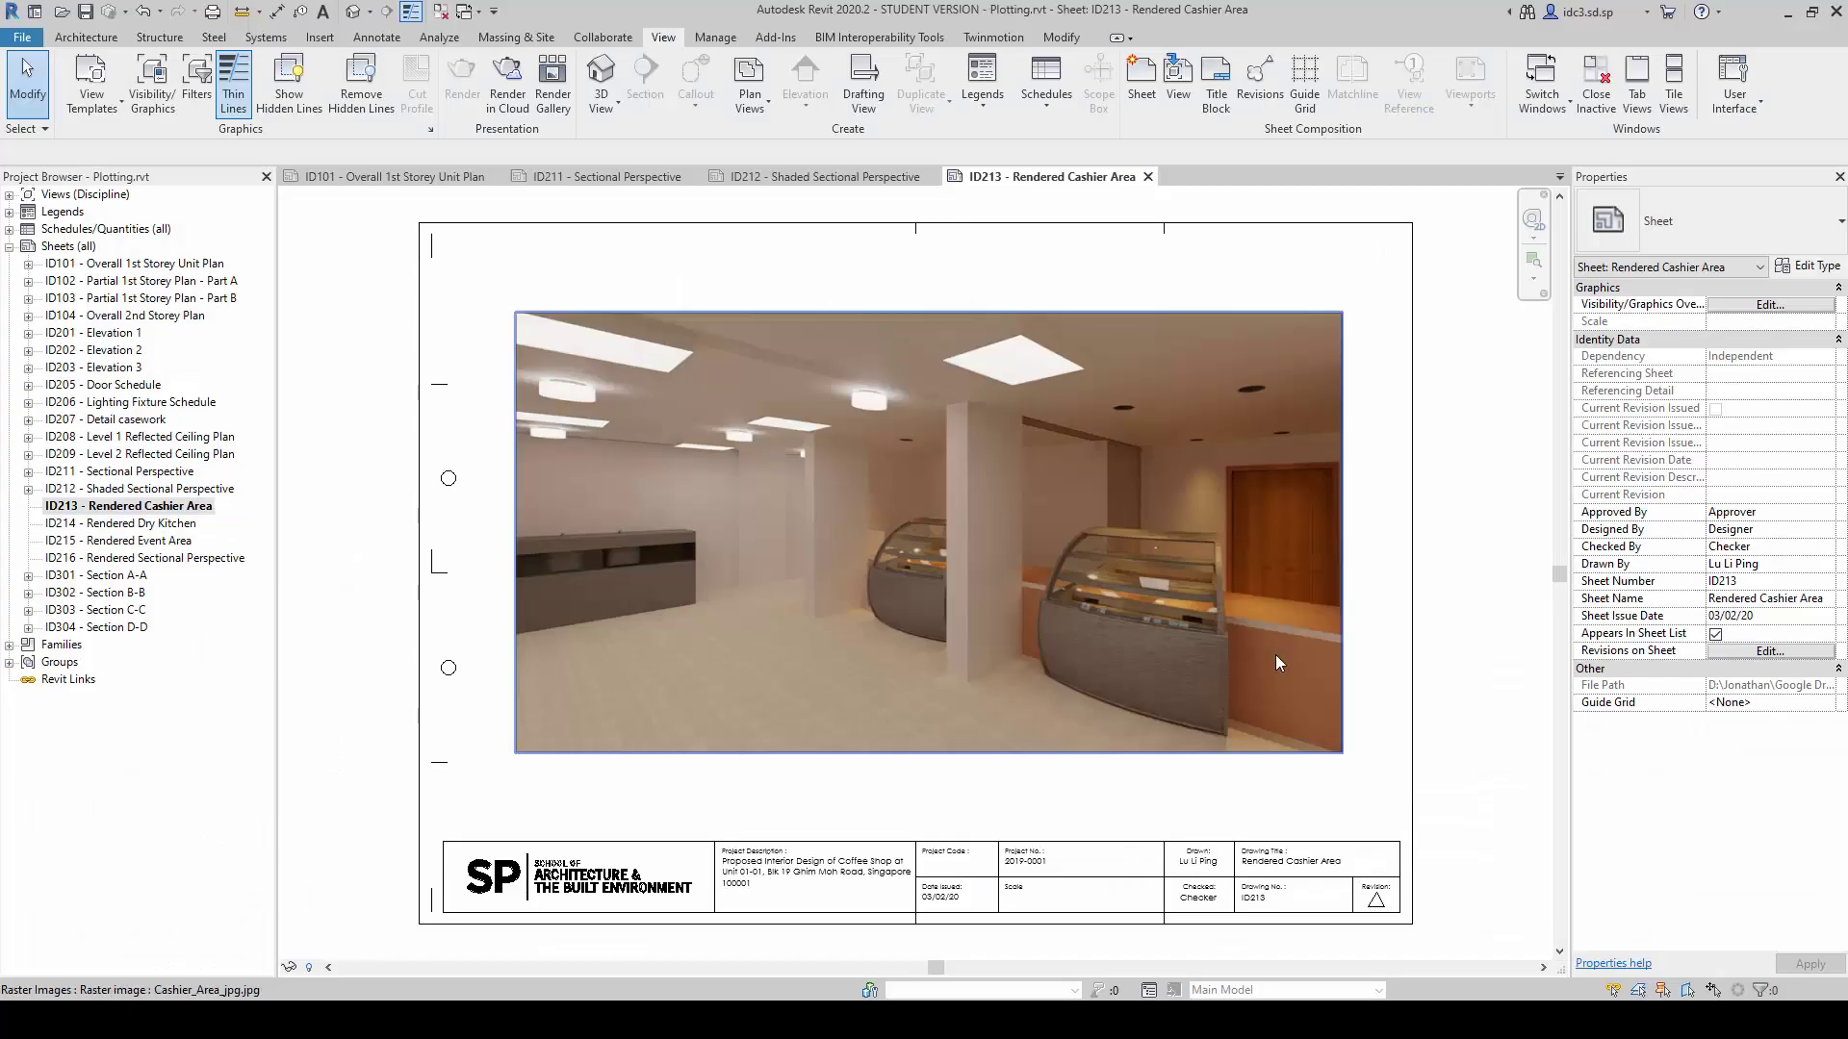
key(ctrl+p)
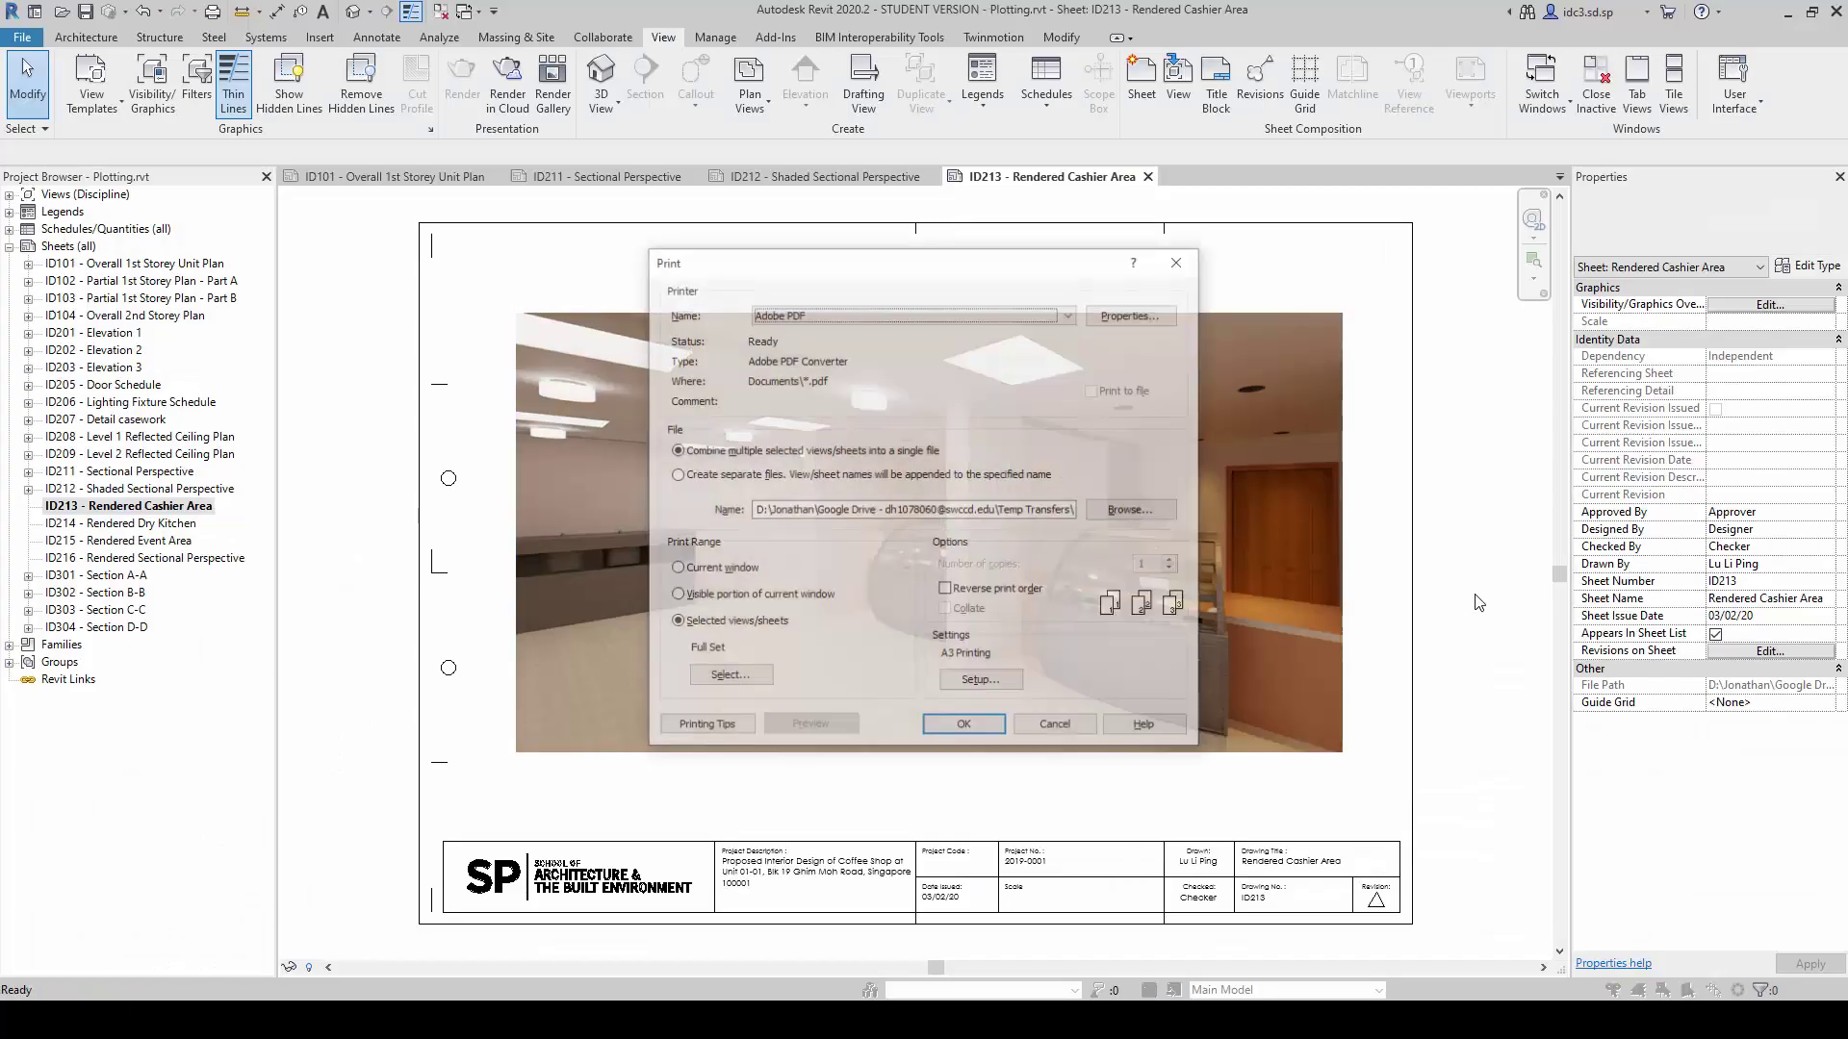
click(1009, 685)
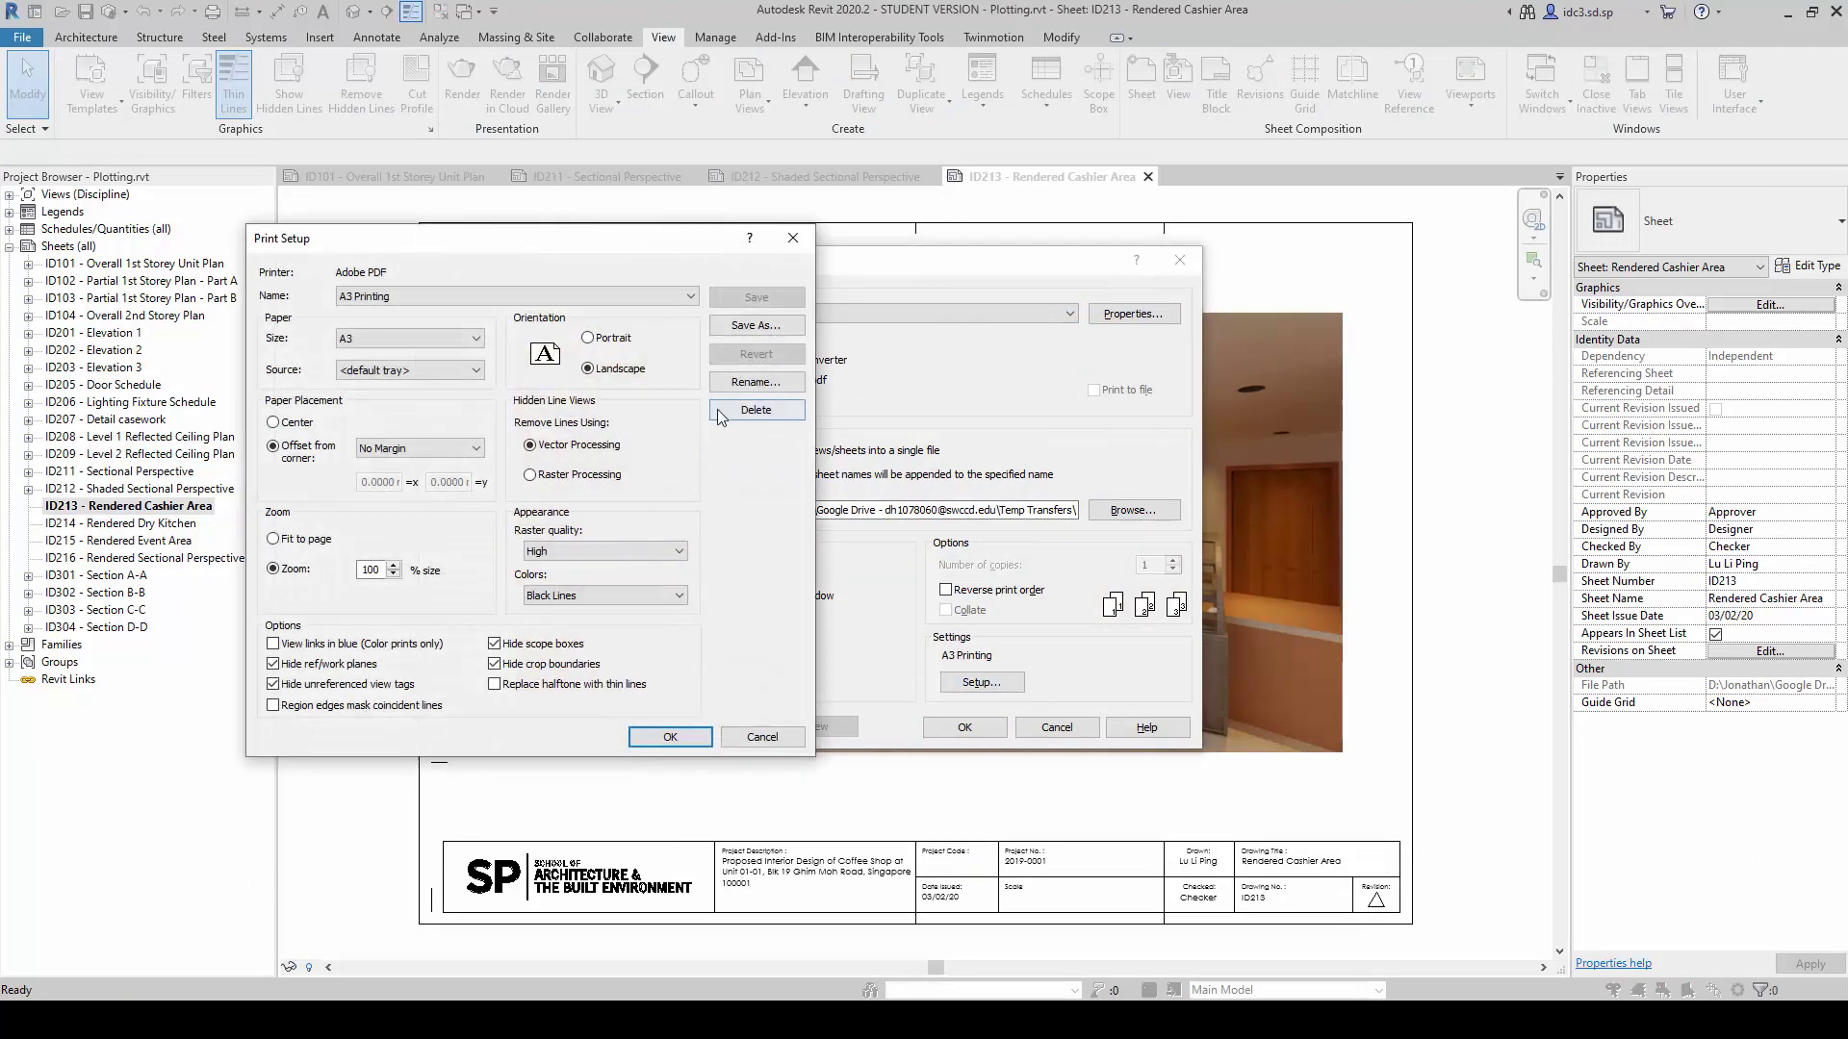
drag(634, 239, 796, 257)
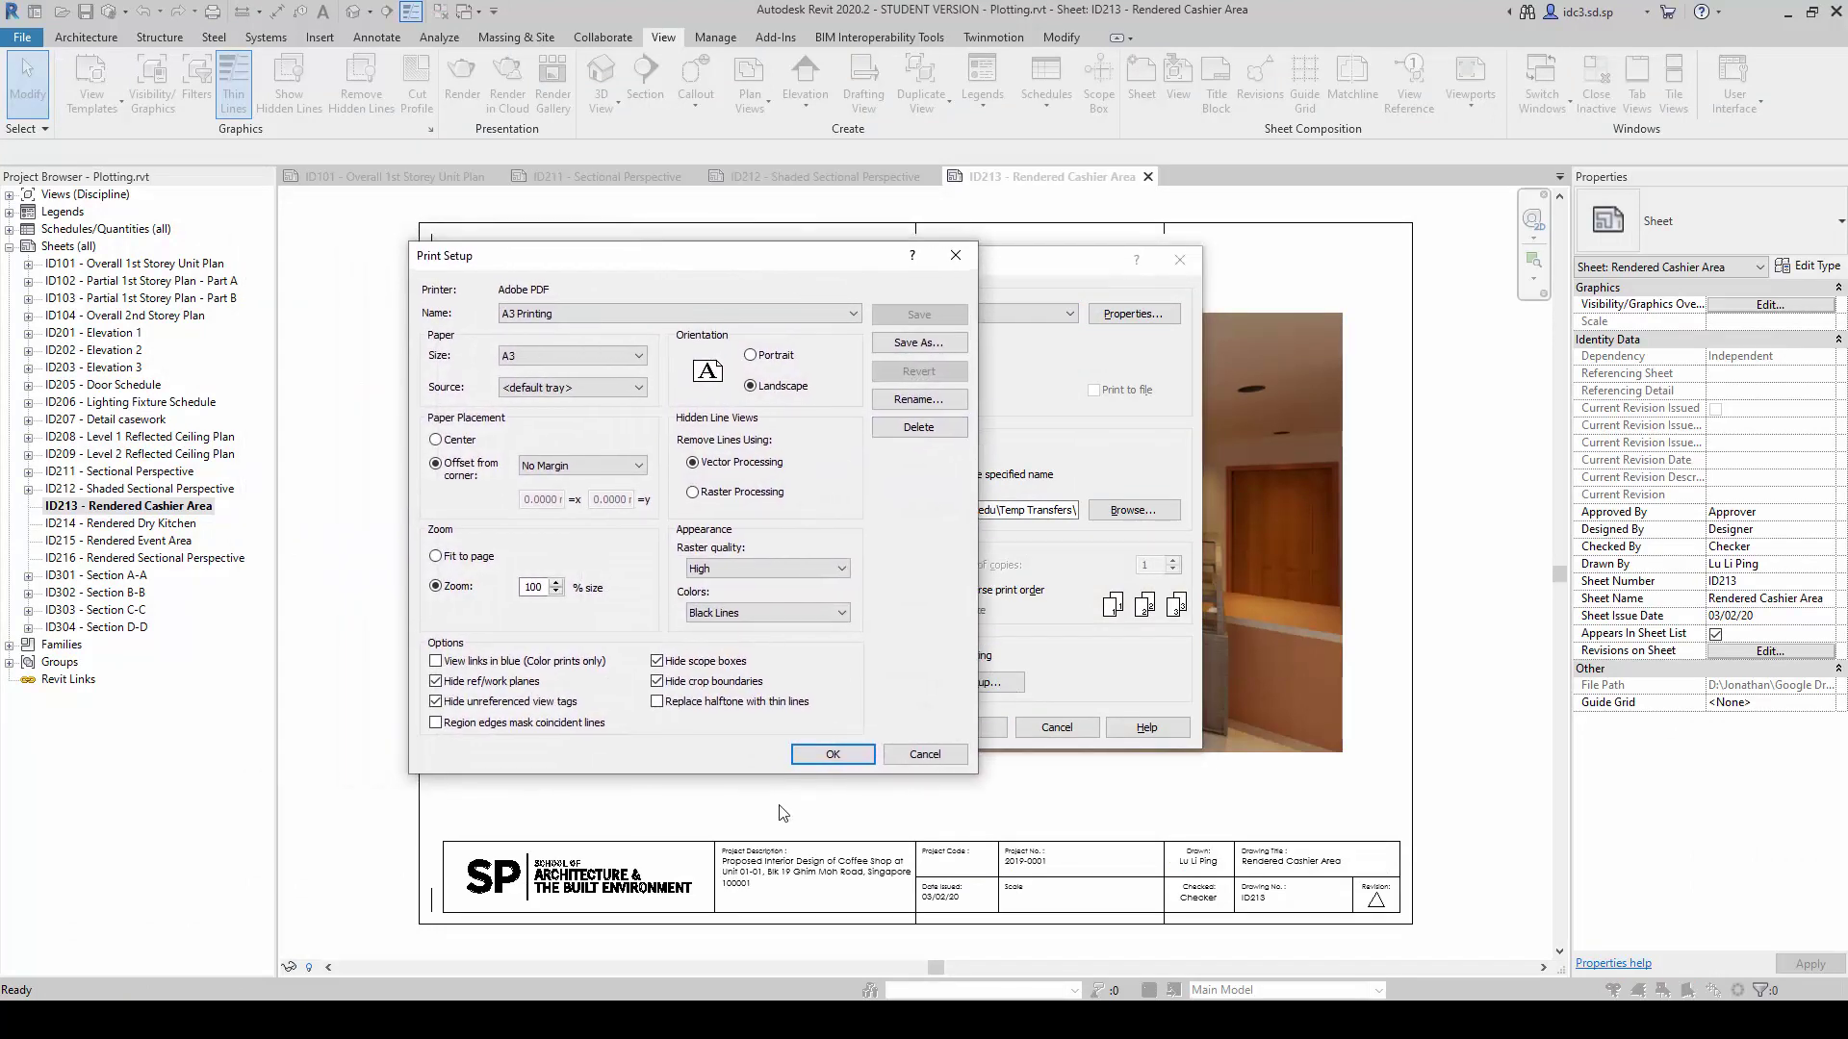
click(772, 614)
click(772, 614)
click(742, 615)
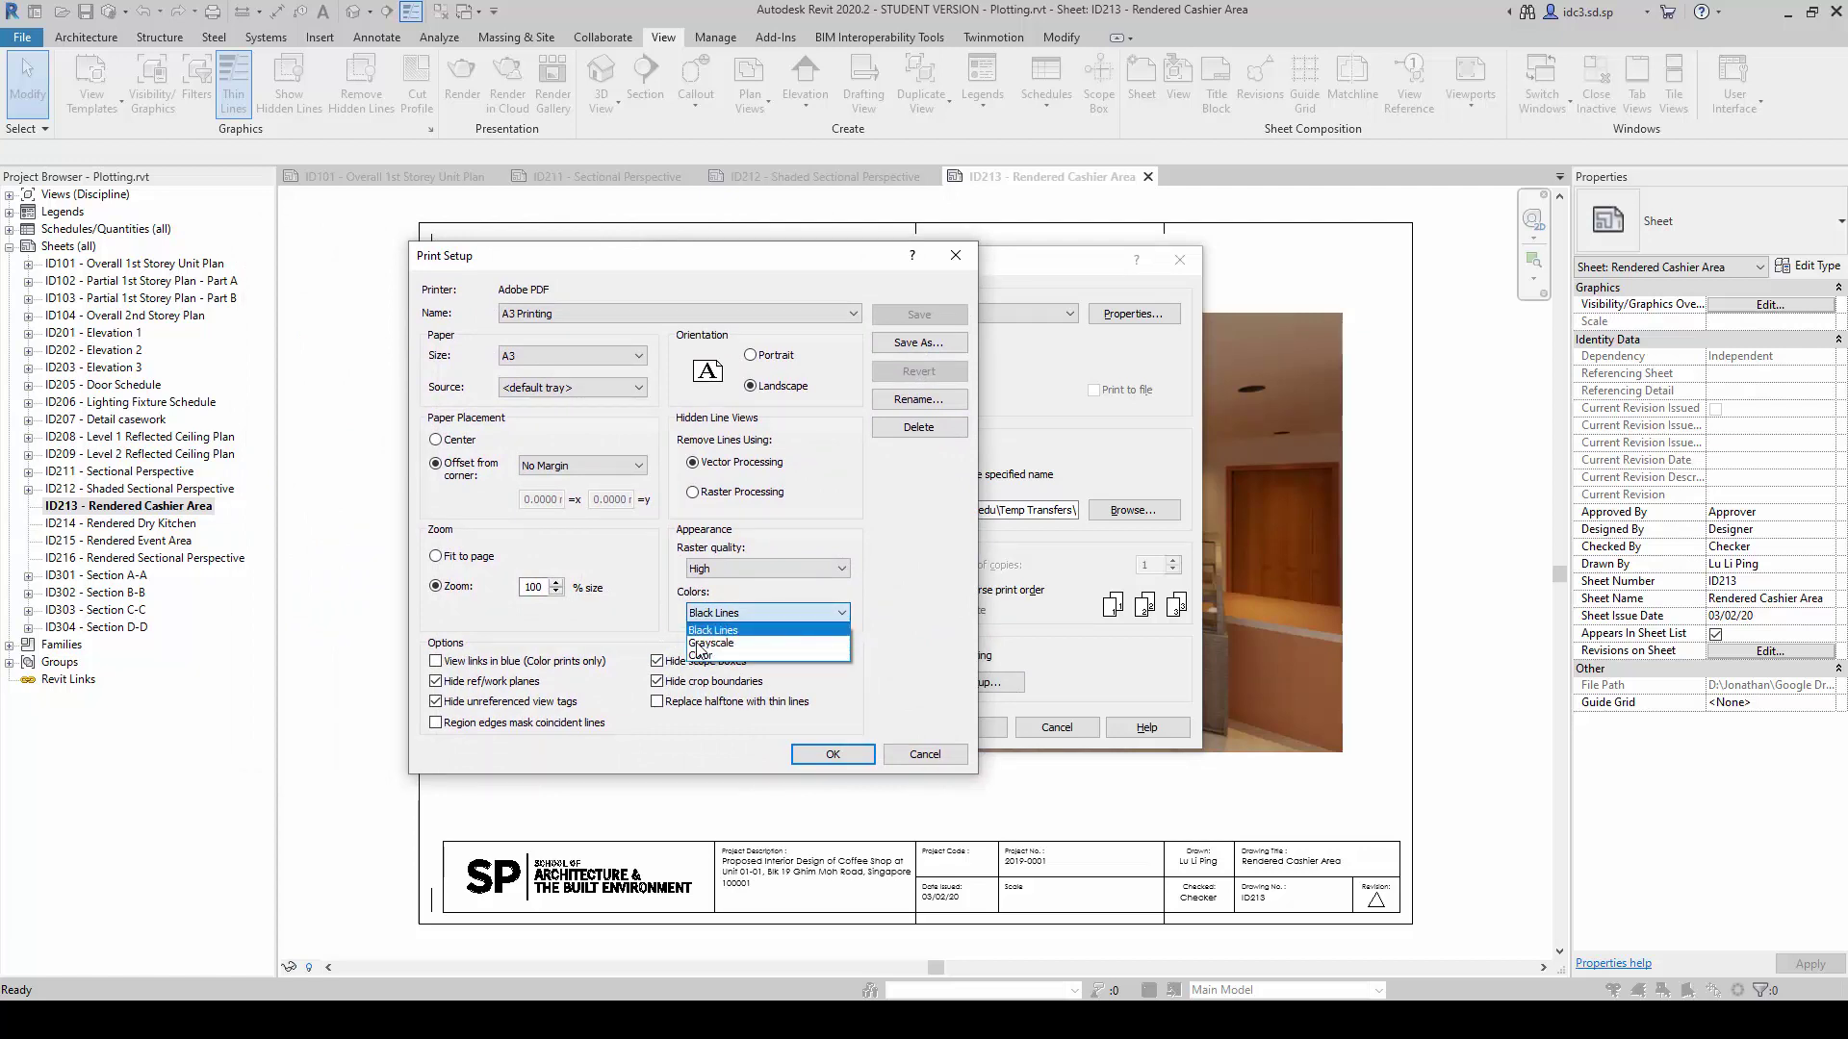
click(888, 619)
click(783, 614)
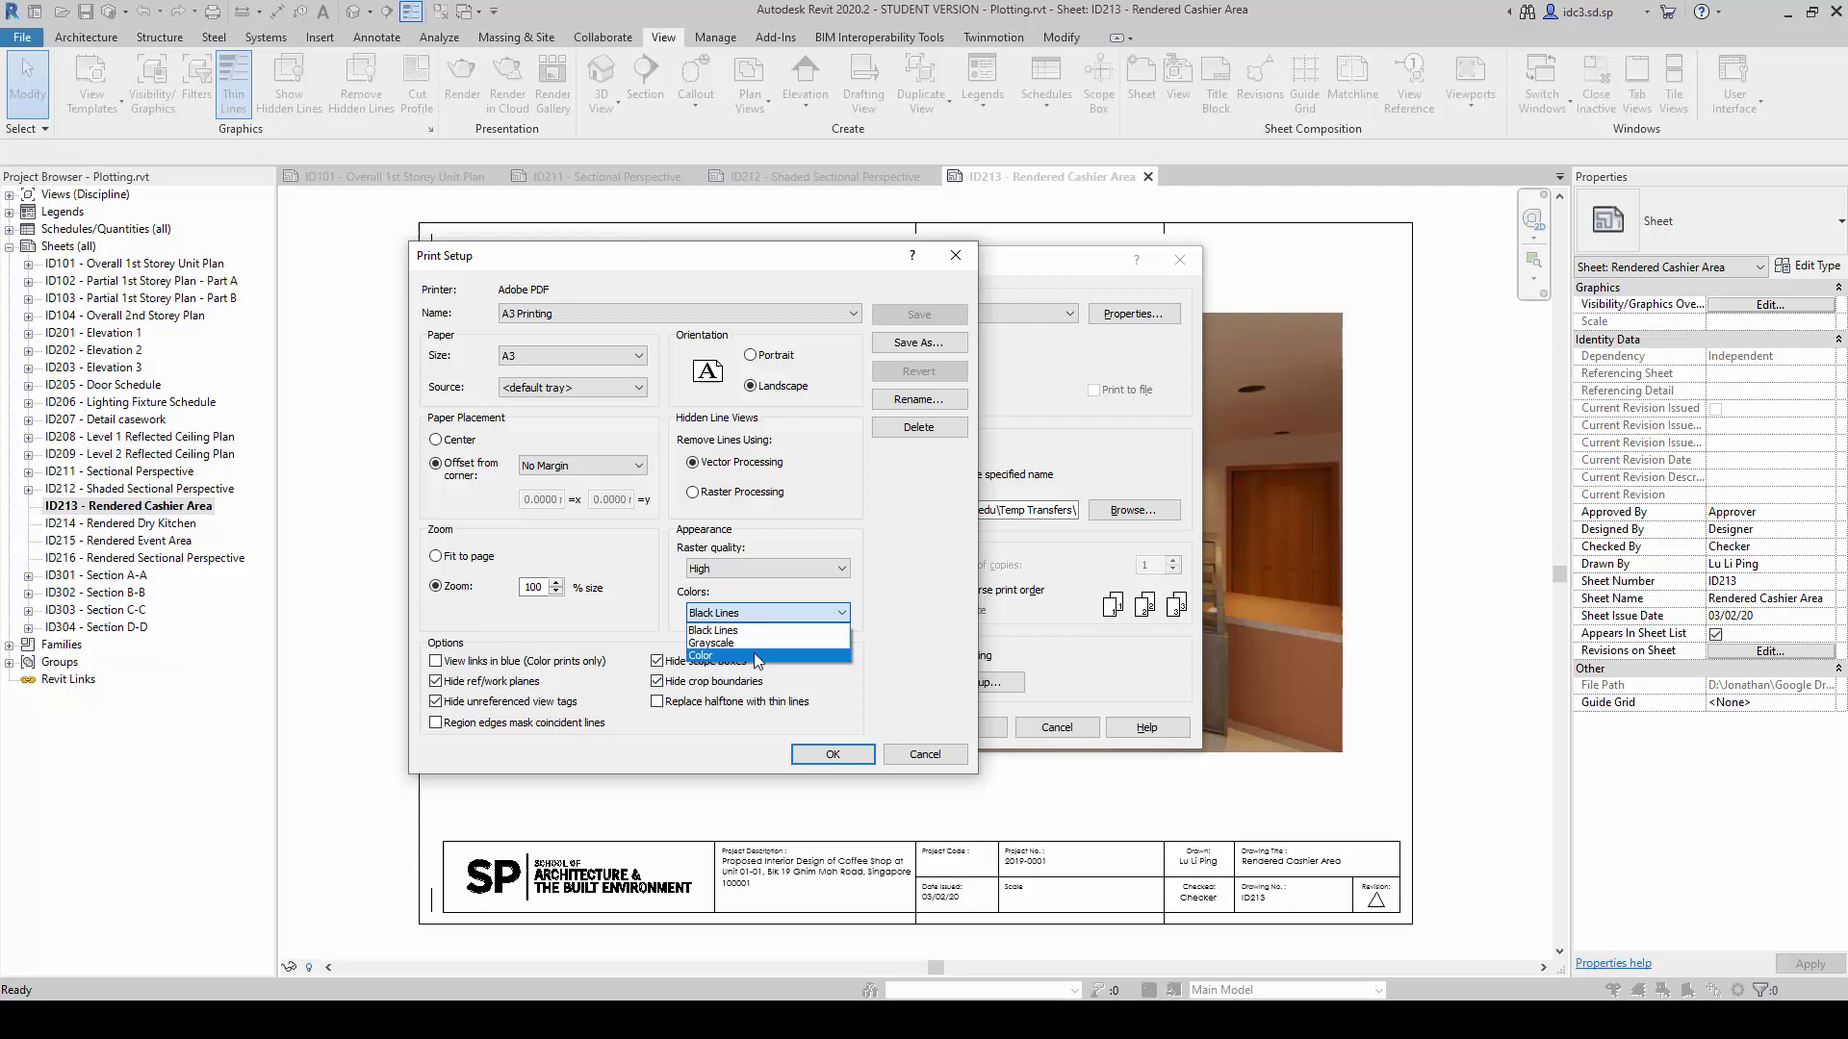
click(754, 655)
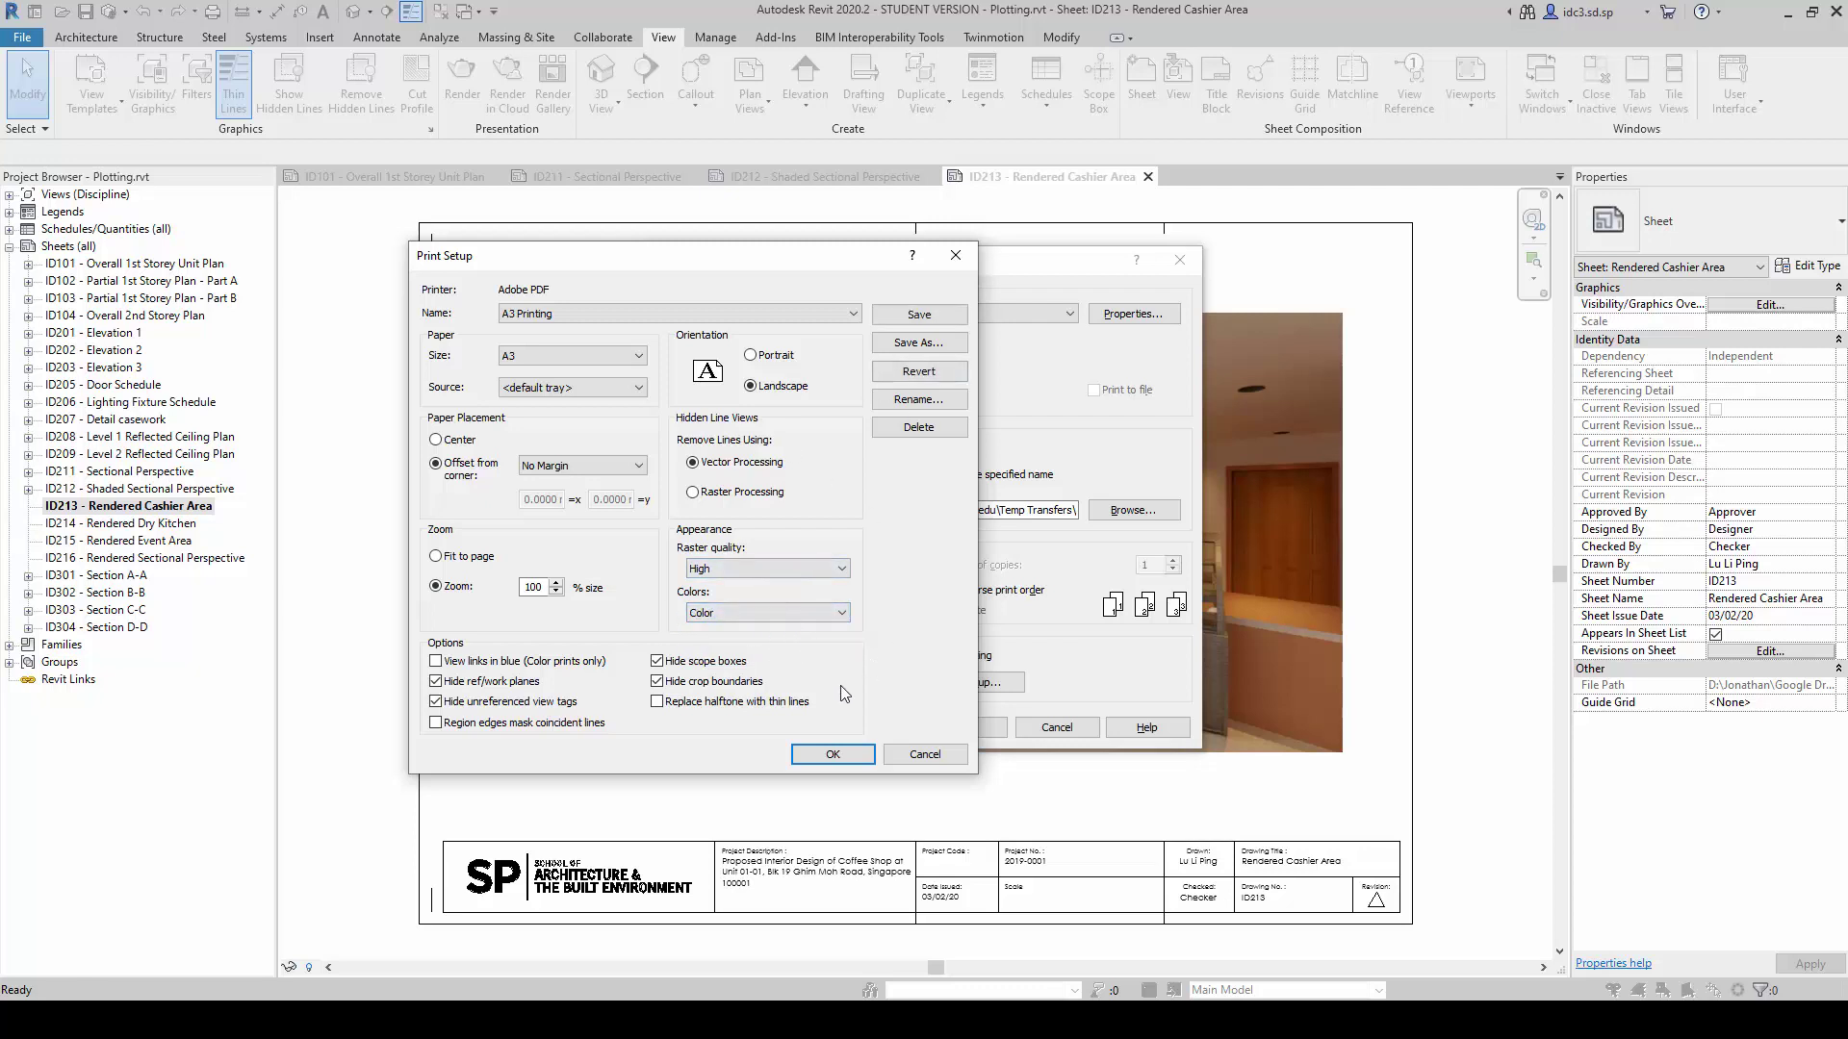
click(922, 755)
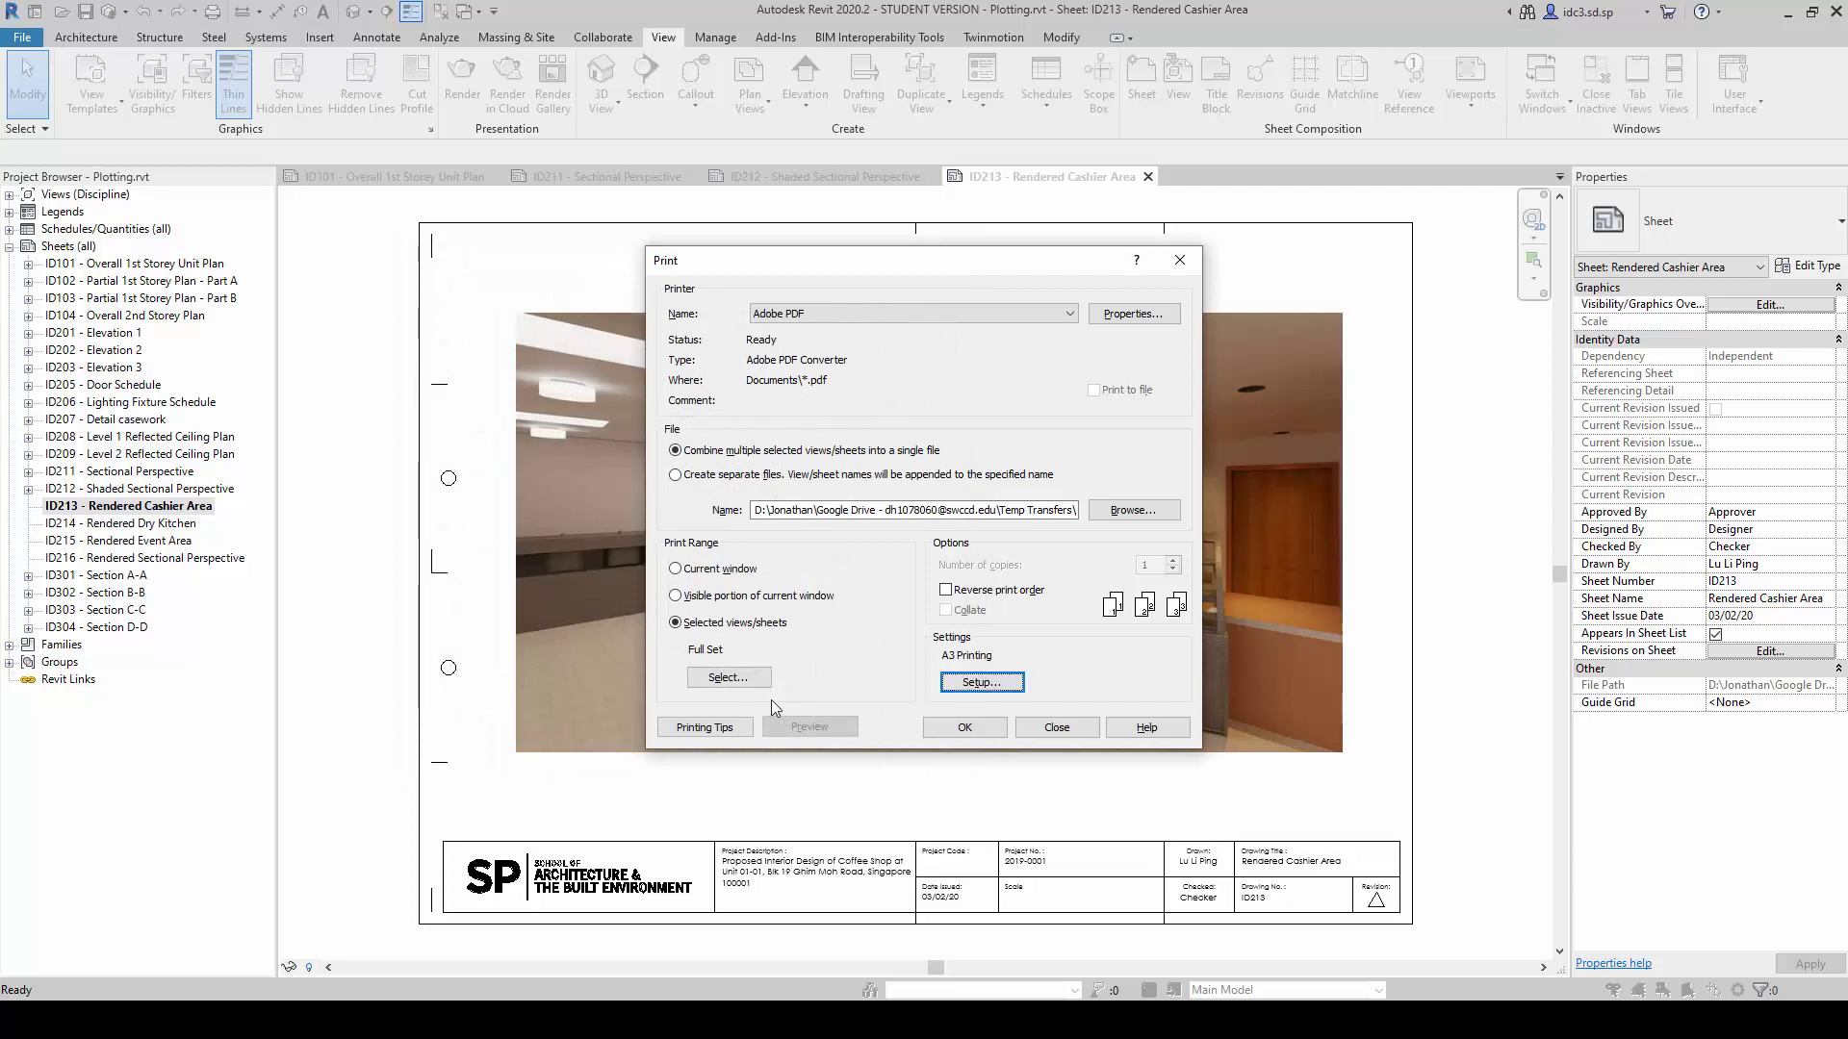
- Open the view/sheet selection for printing, review the sheets in the Full Set, and clear every checked item
click(754, 677)
scroll(671, 556, down, 10)
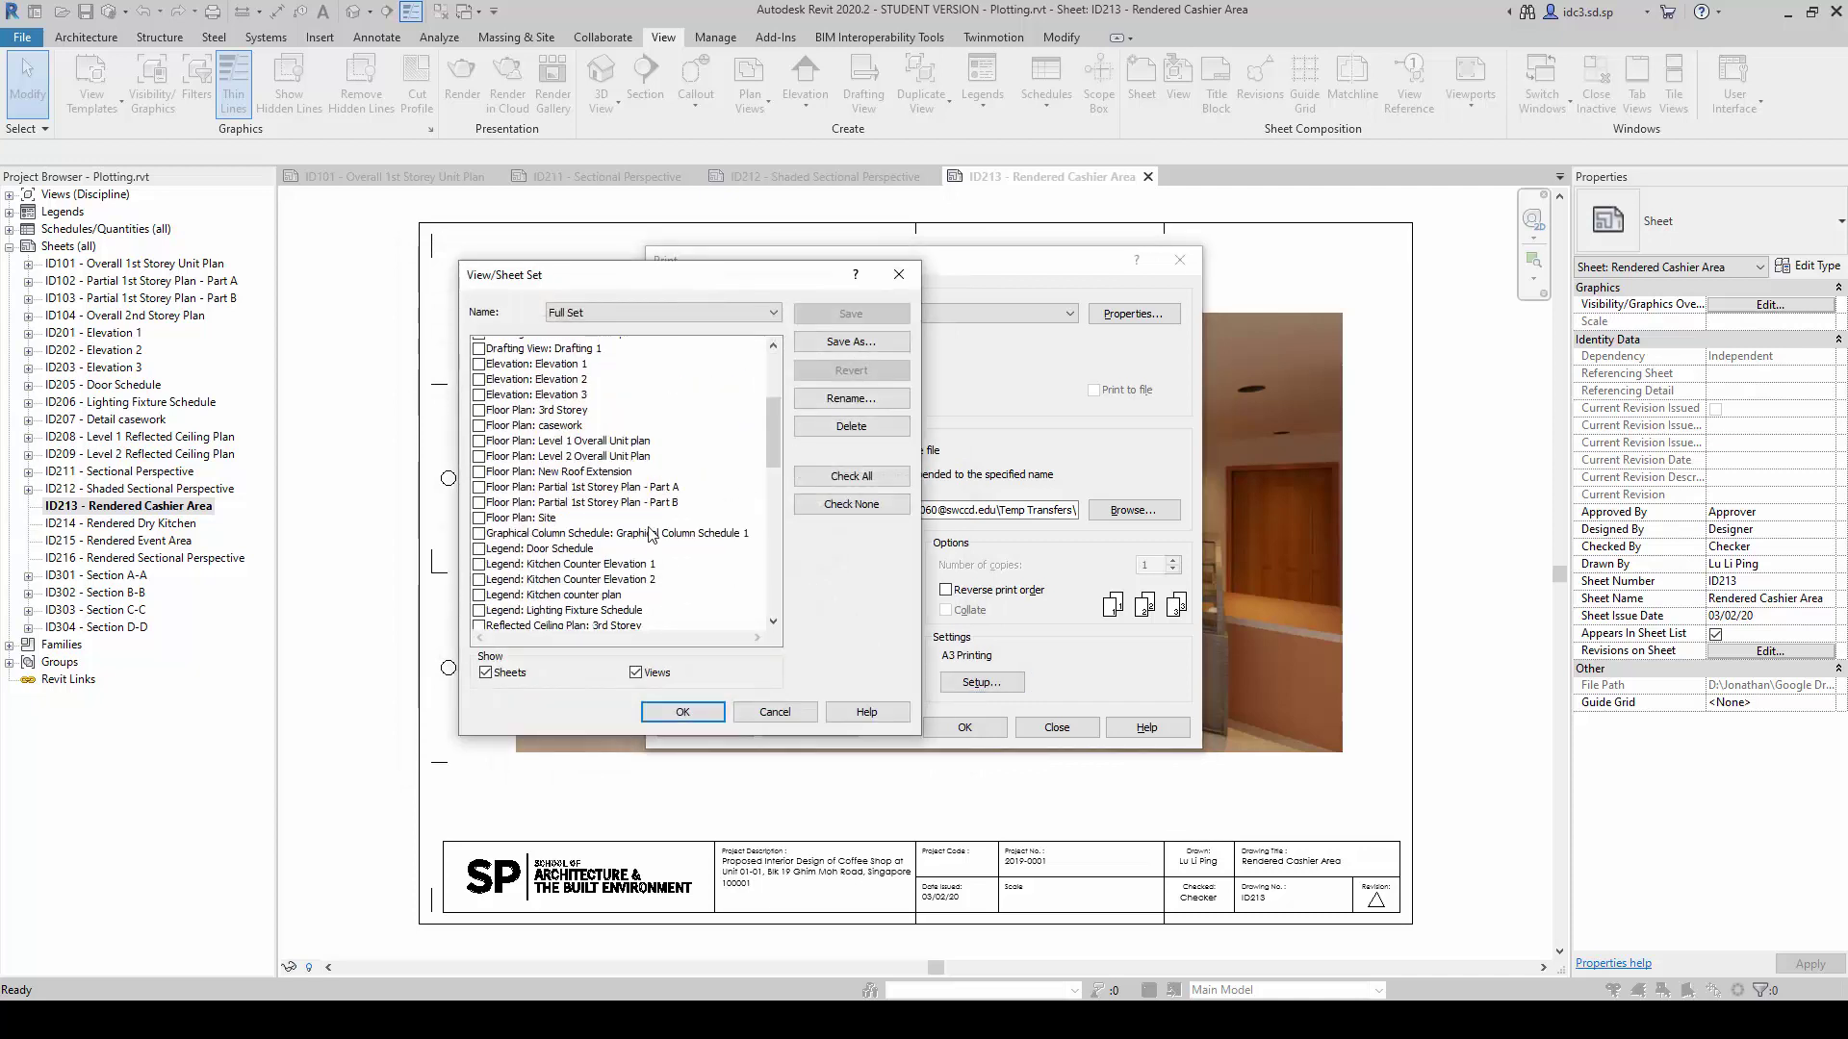
scroll(664, 544, down, 5)
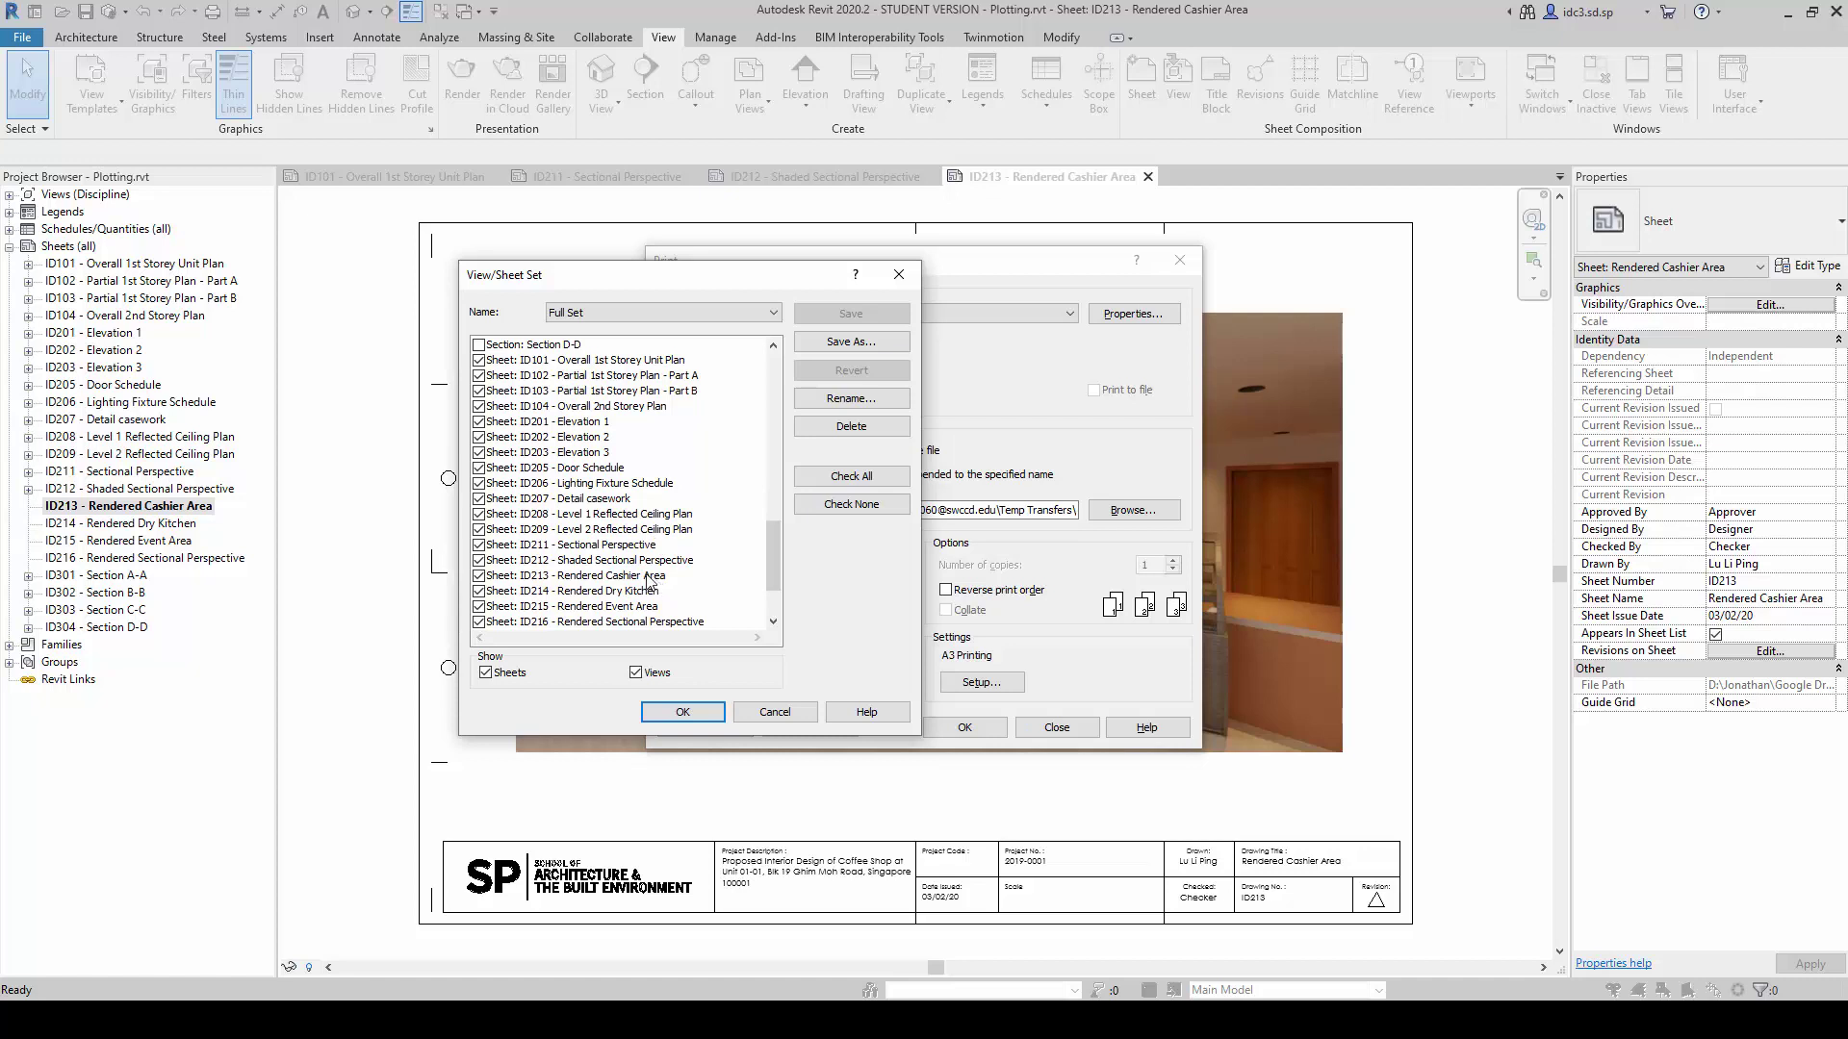
scroll(653, 530, down, 1)
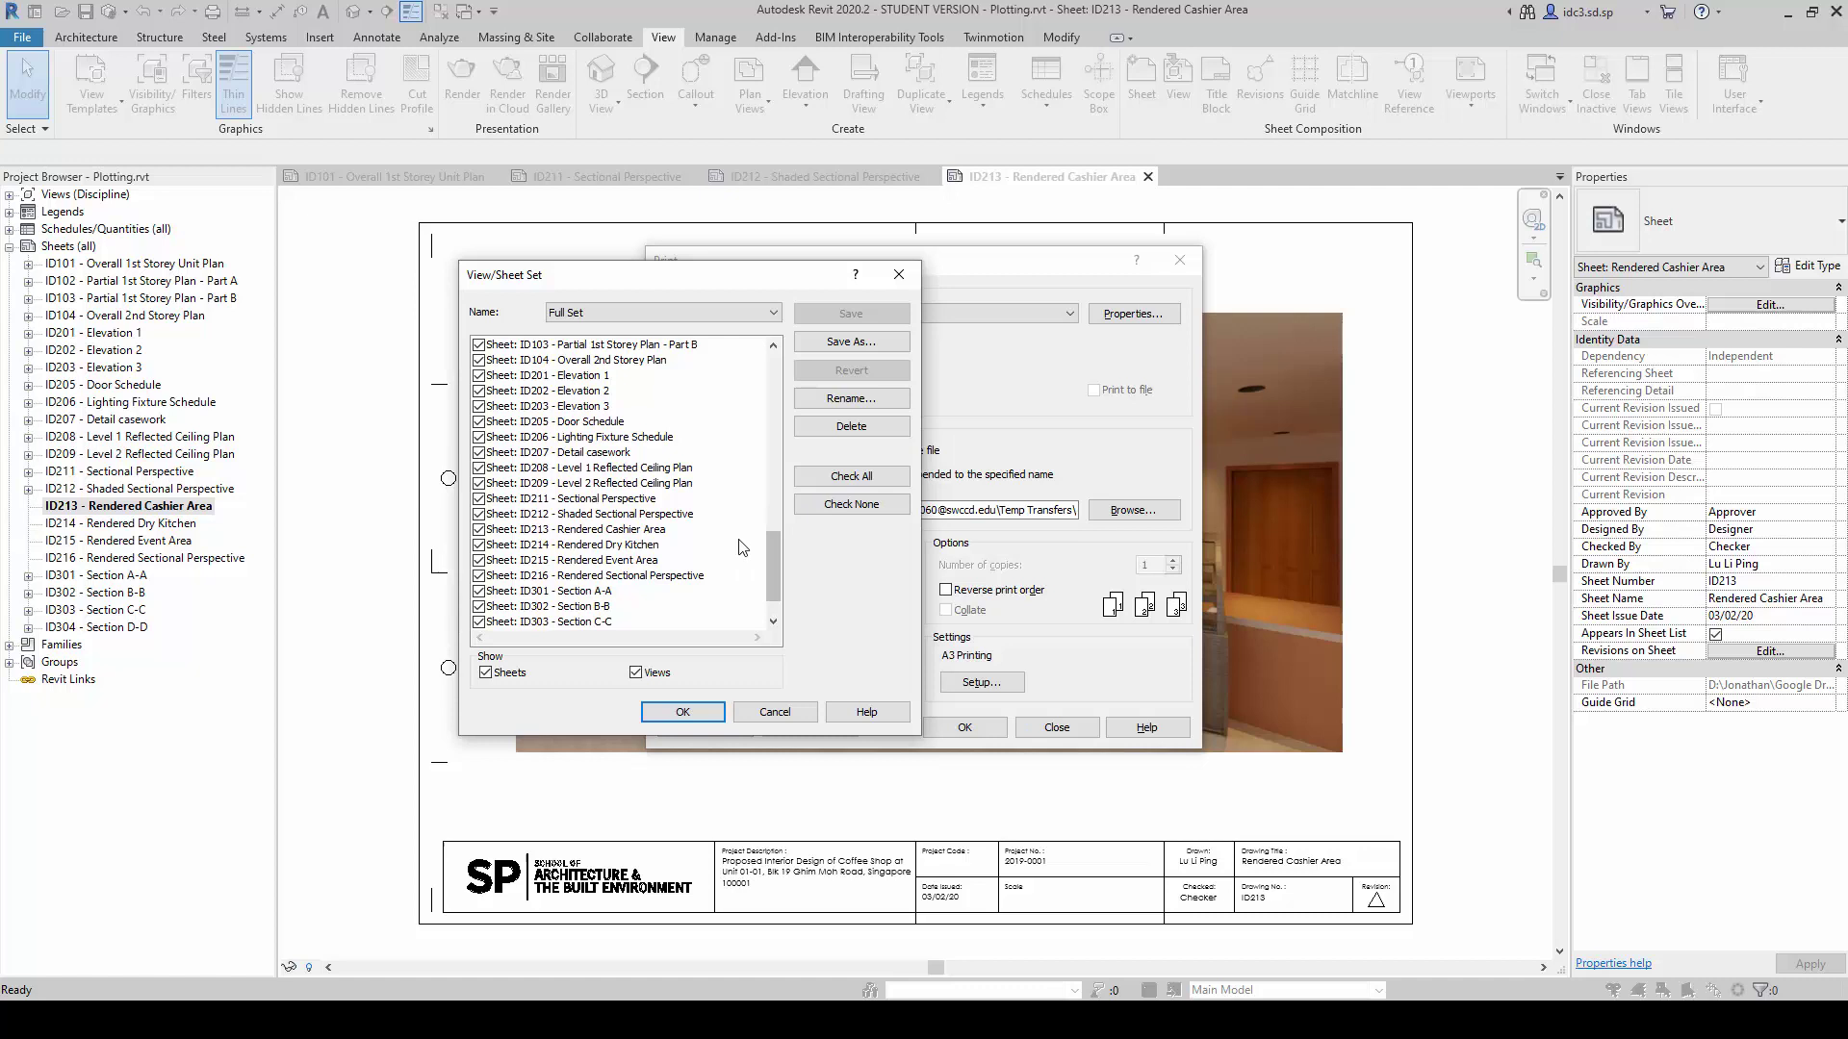
scroll(739, 547, up, 6)
scroll(739, 547, up, 3)
scroll(739, 546, down, 6)
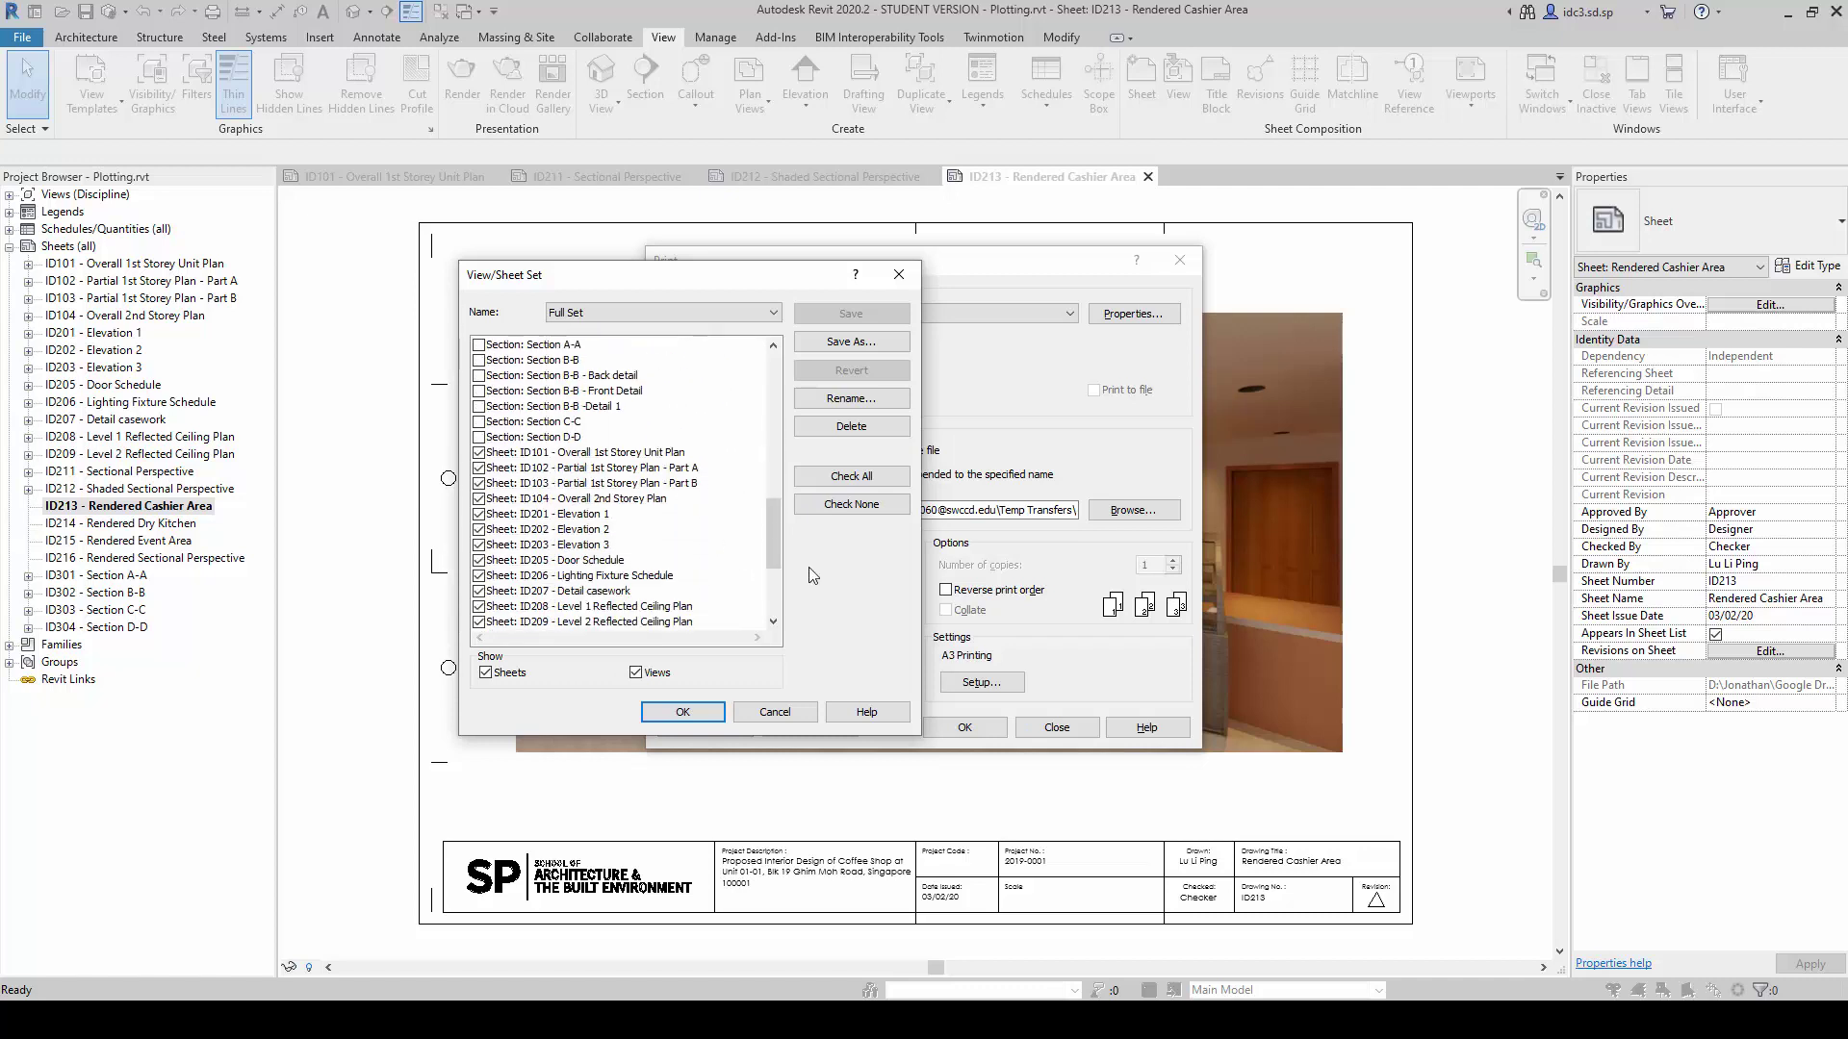
click(850, 505)
- Include only sheets ID212, ID213, ID214, ID215 and ID216 in the print selection
scroll(616, 575, down, 3)
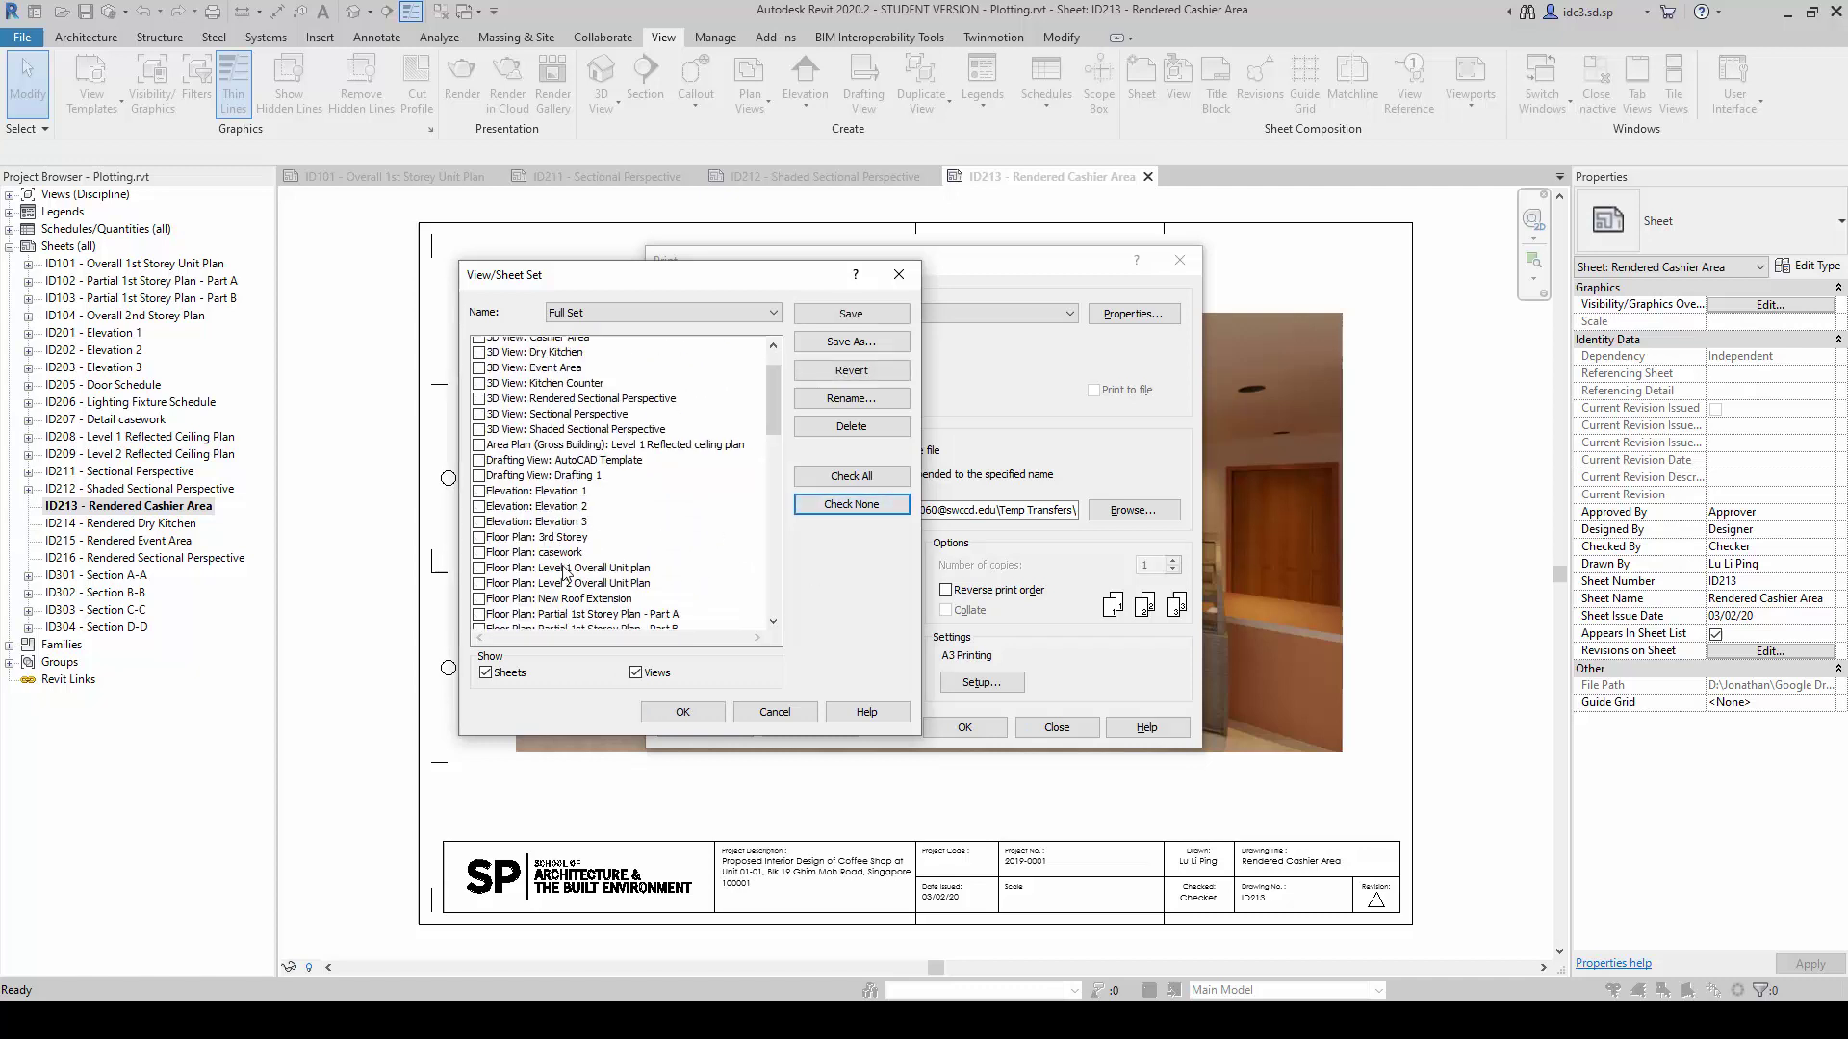
scroll(616, 575, down, 1)
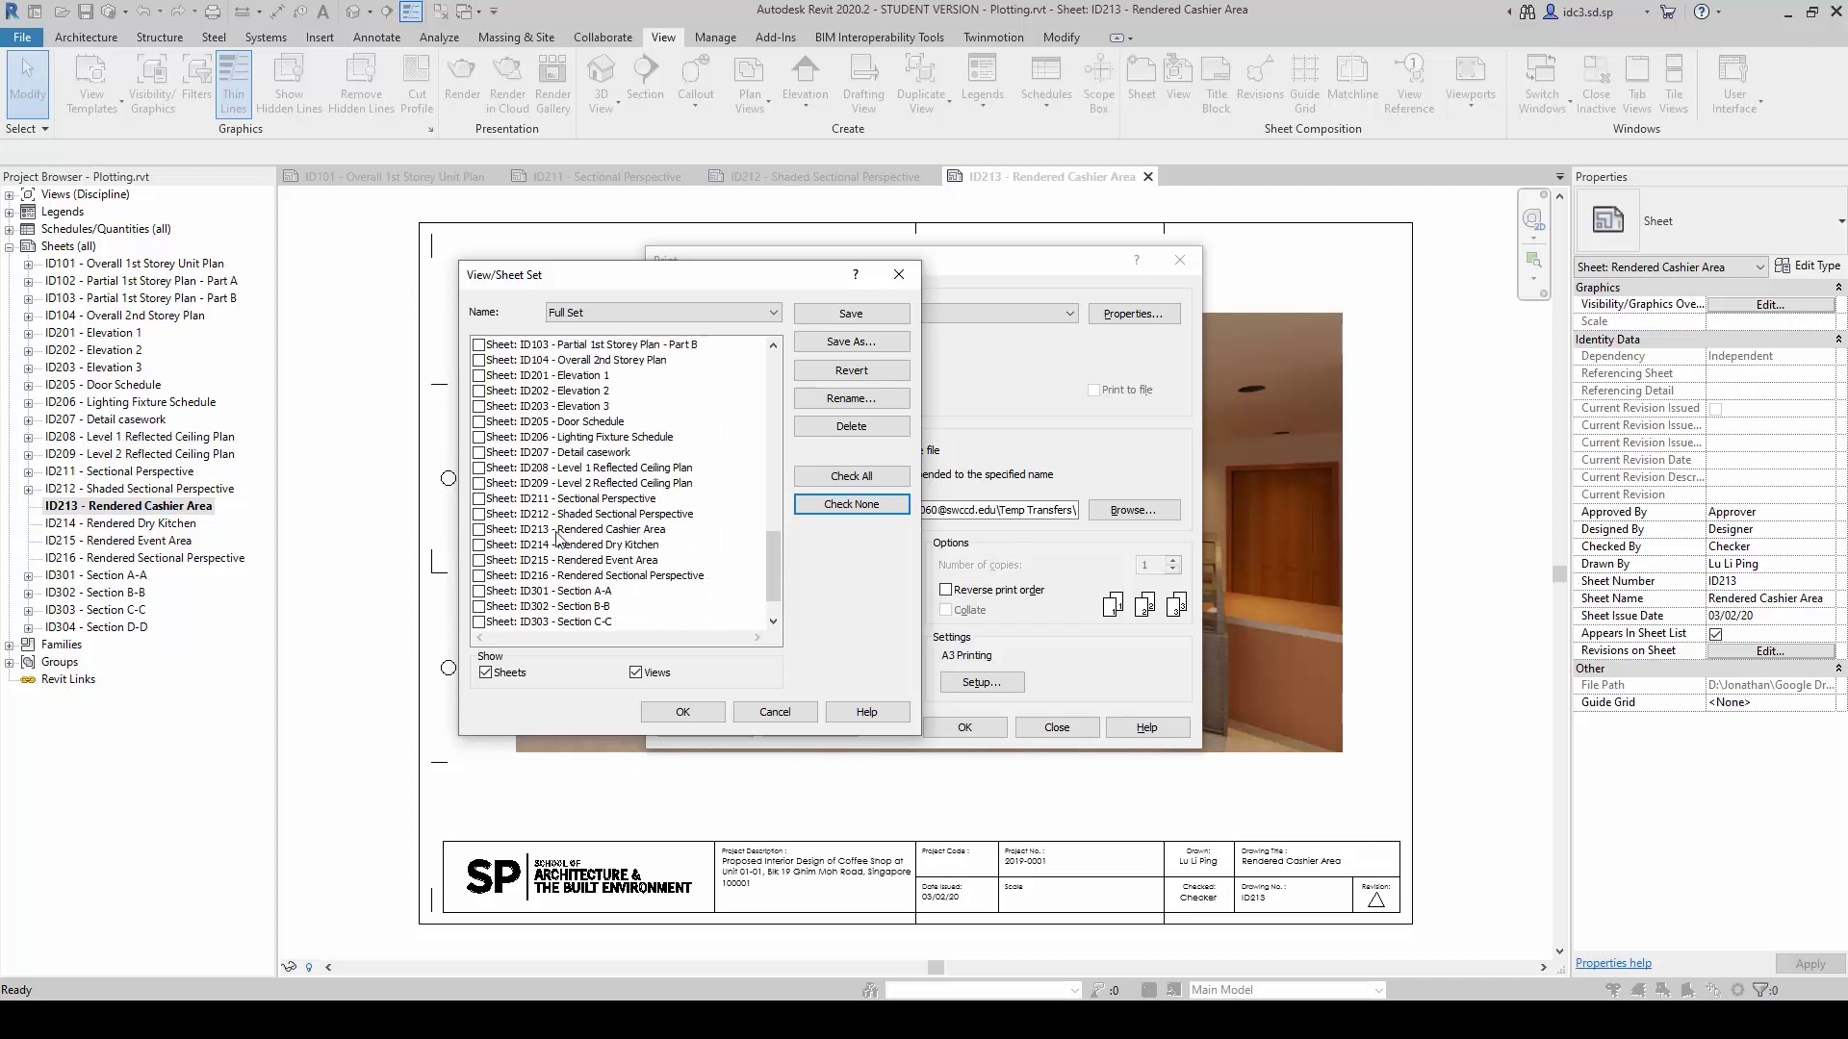
click(479, 516)
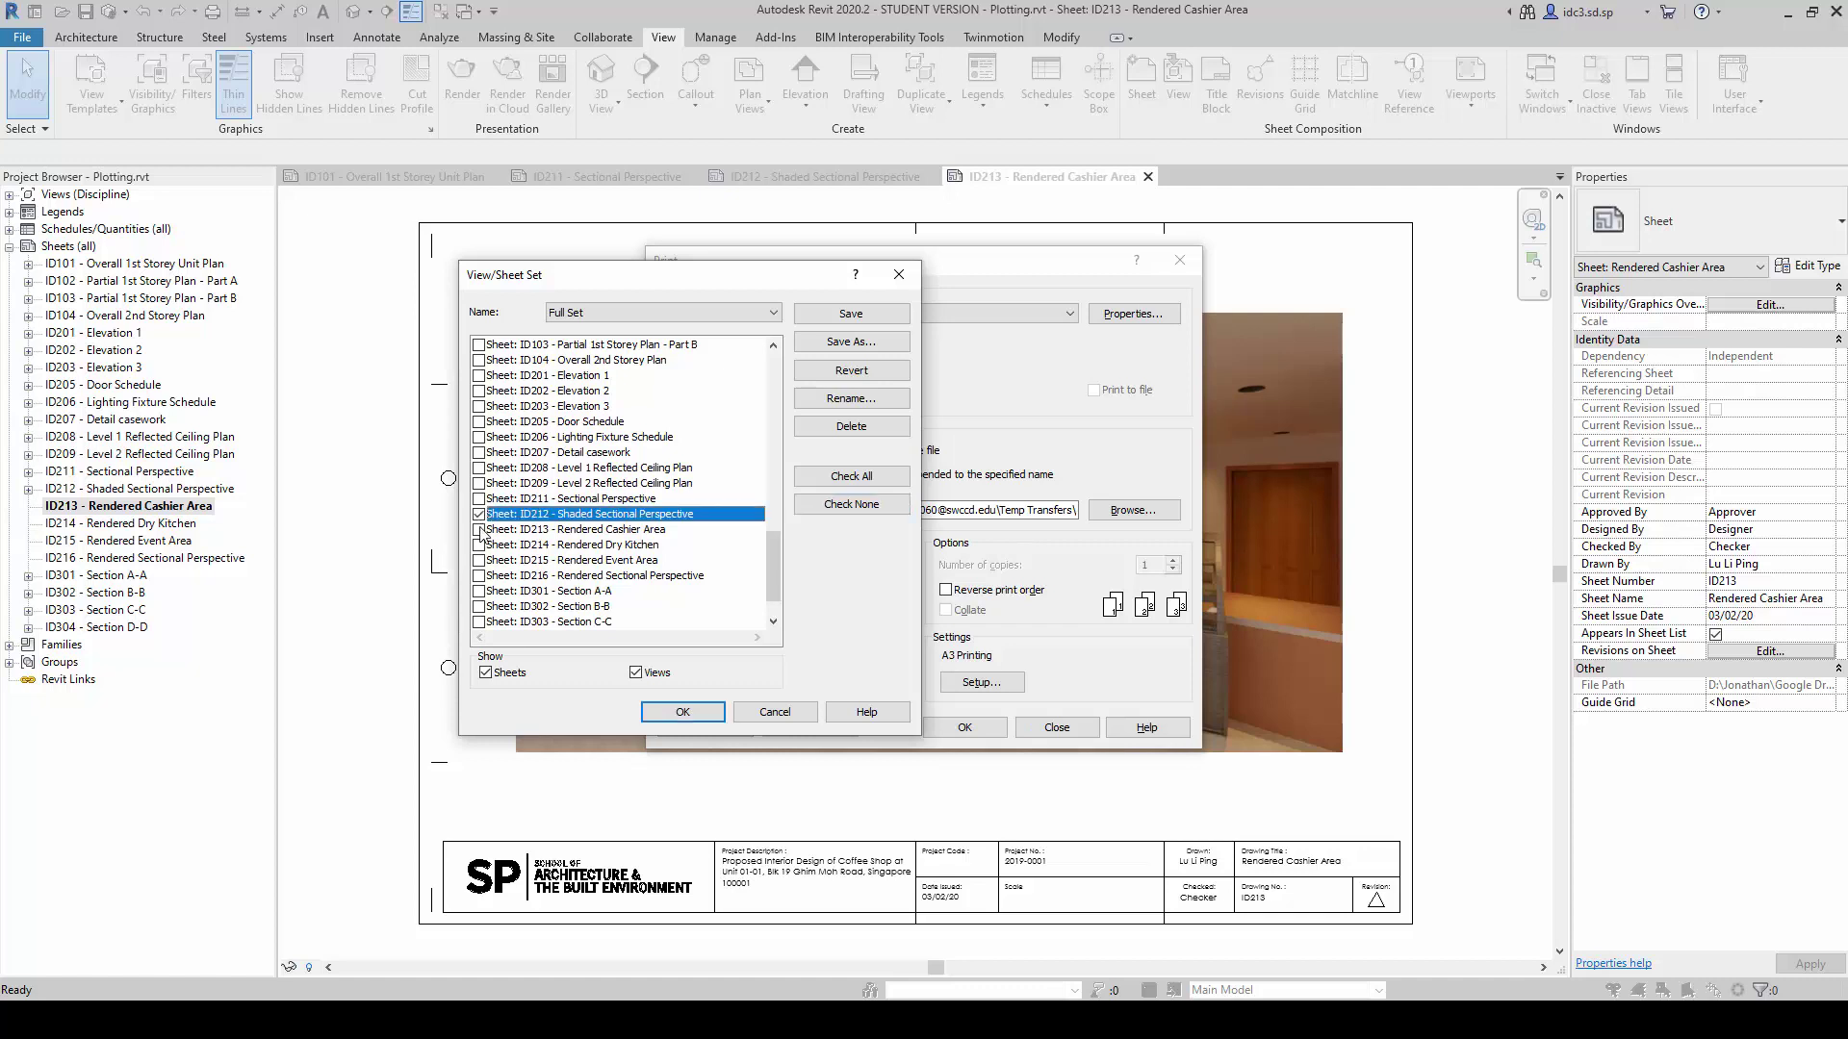
click(479, 530)
click(479, 546)
click(479, 560)
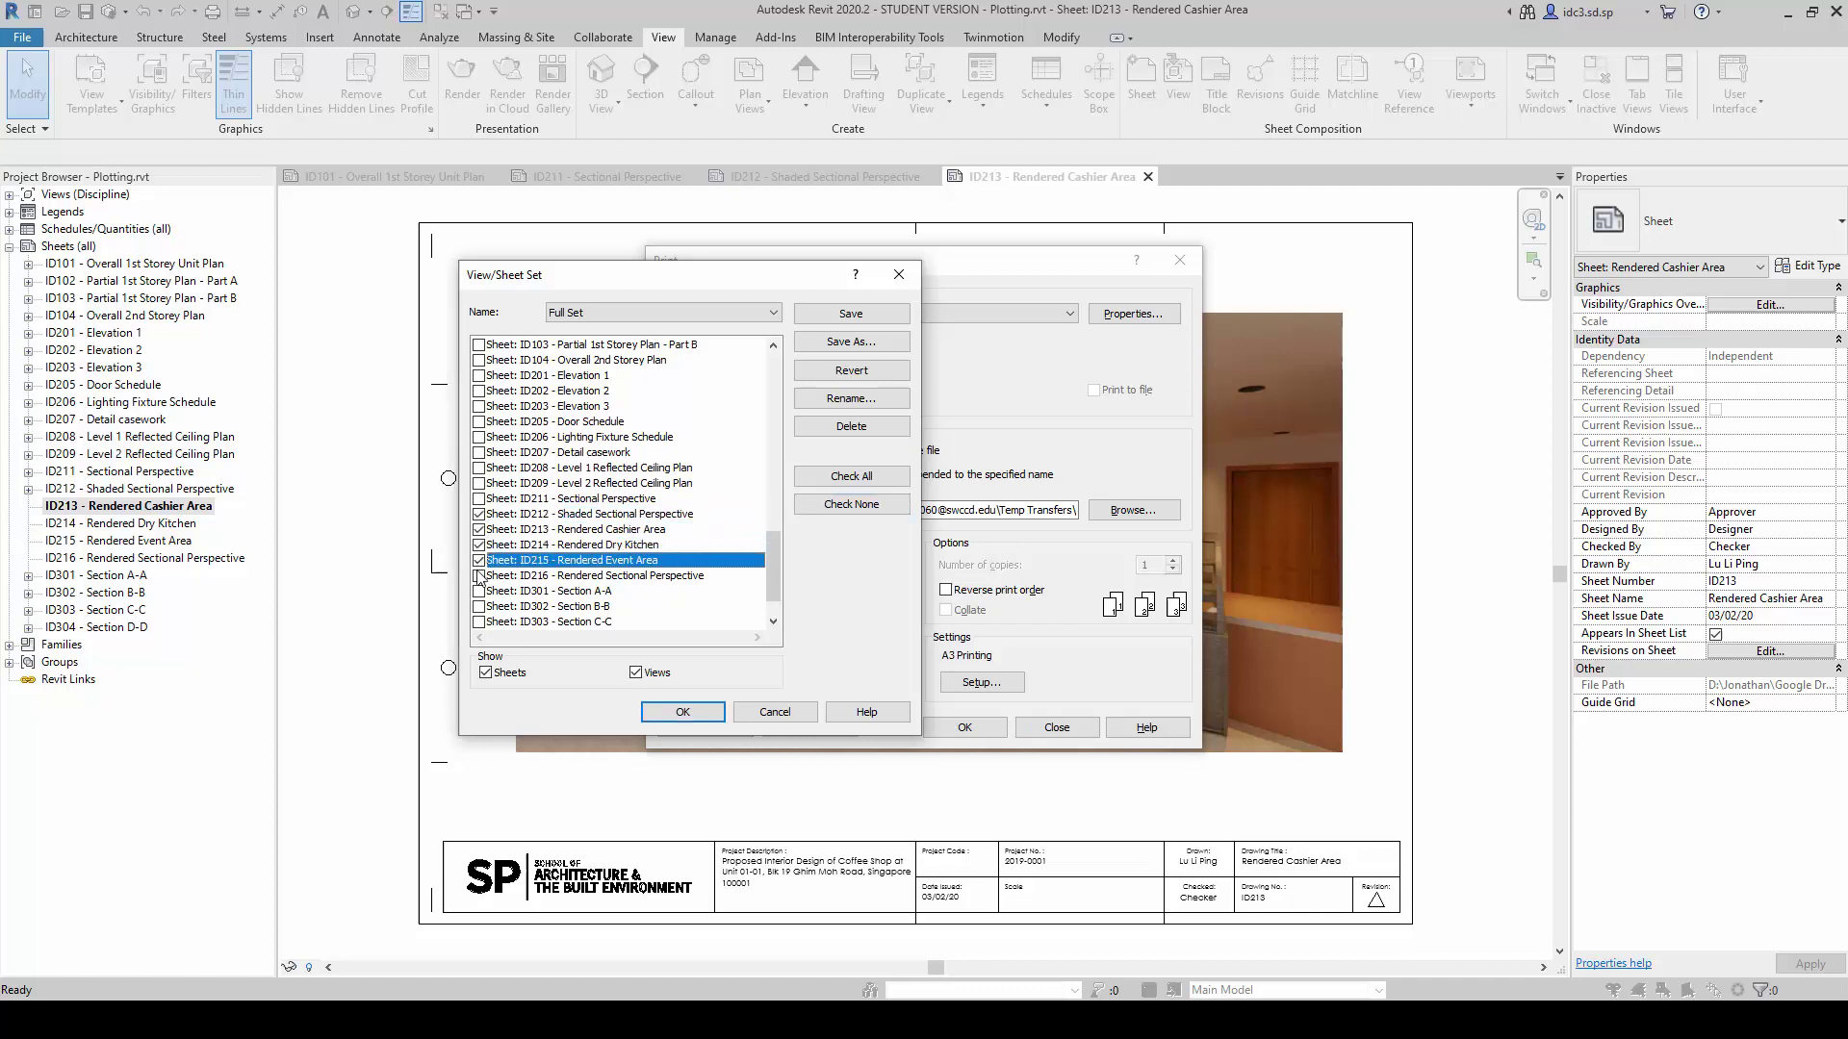
click(479, 575)
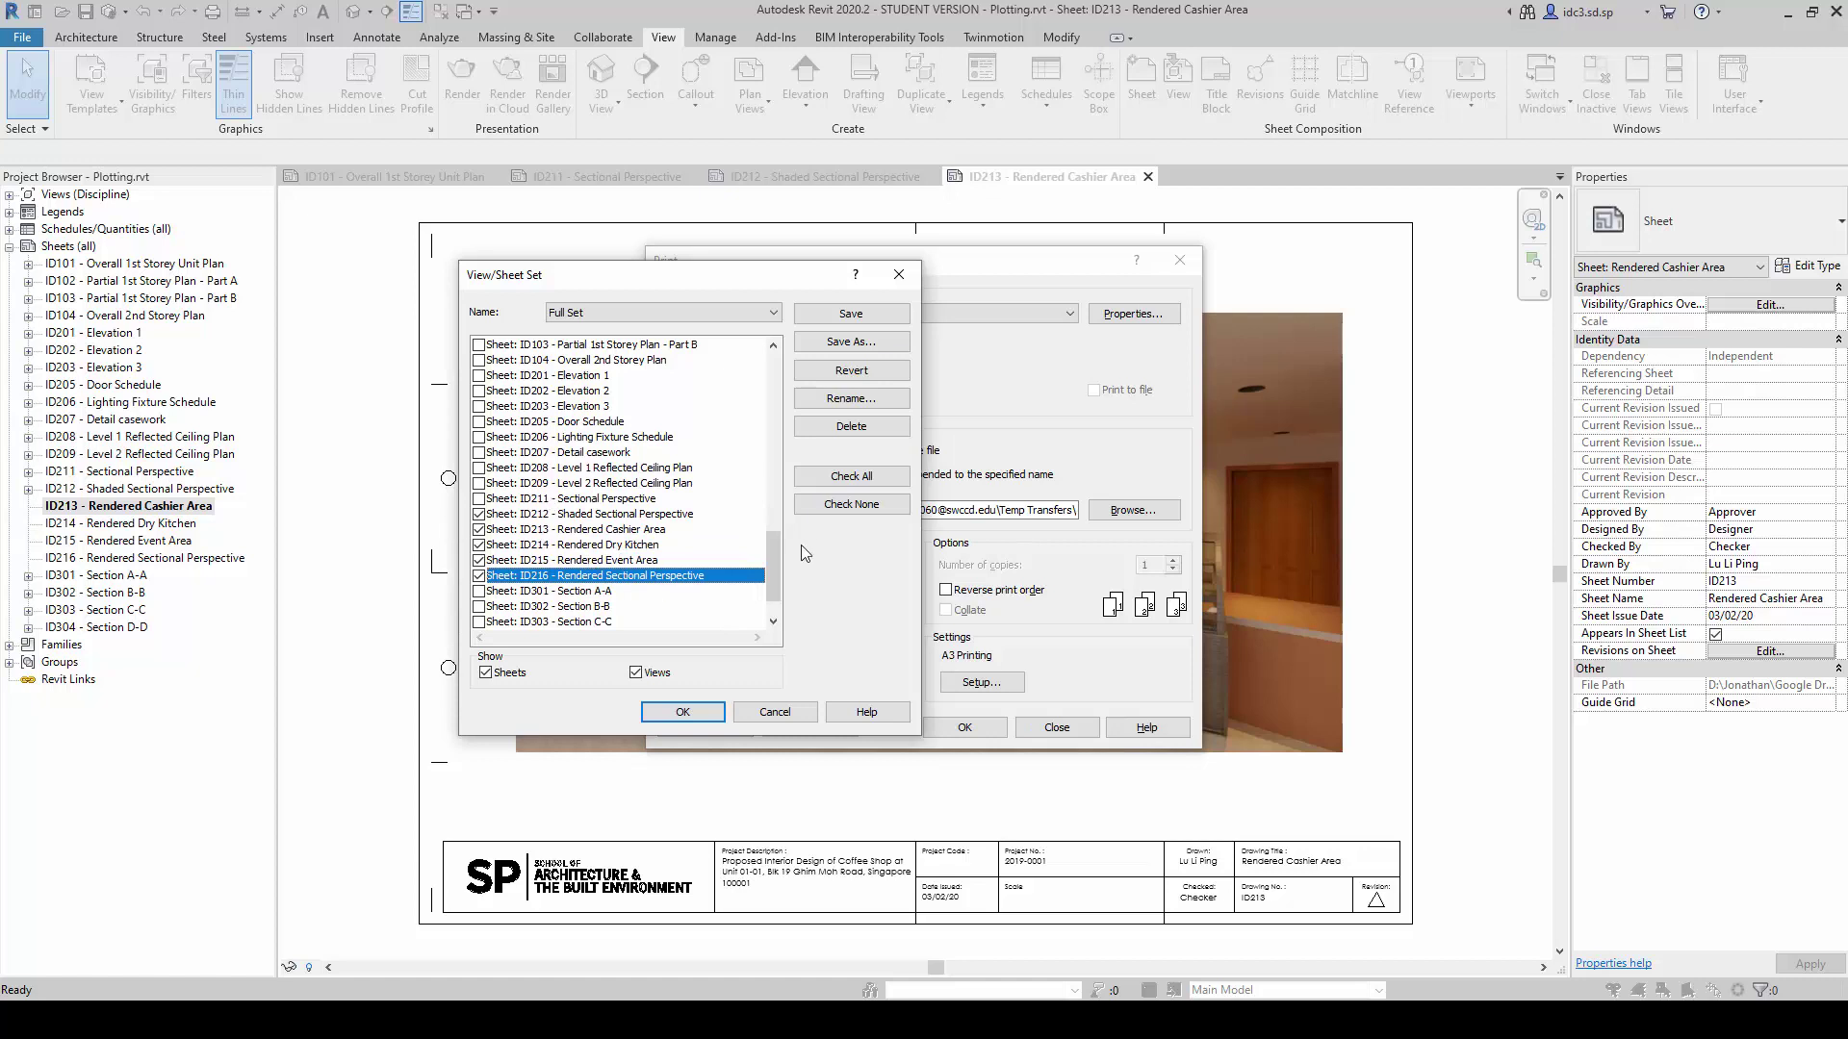
- Save the sheet selection as a new set named Rendered Drawings and use it as the print range
click(867, 344)
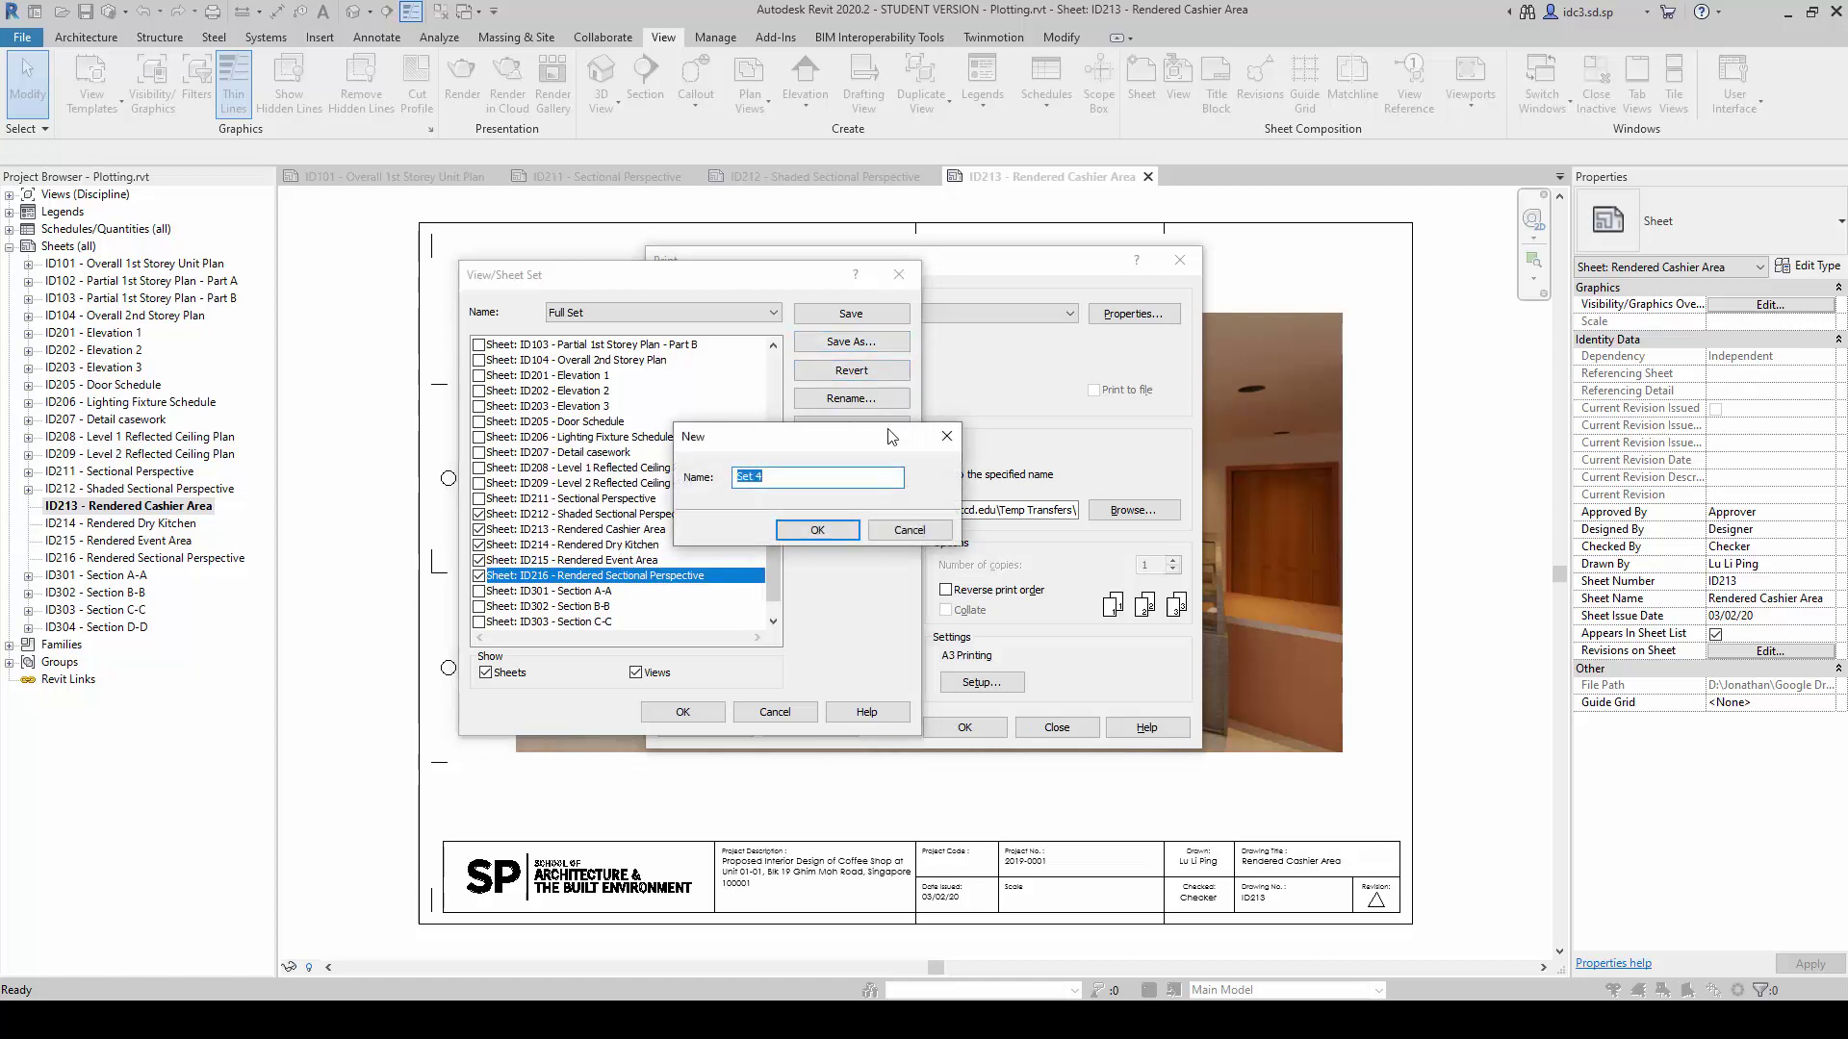
text(Rendered Drawings)
click(817, 530)
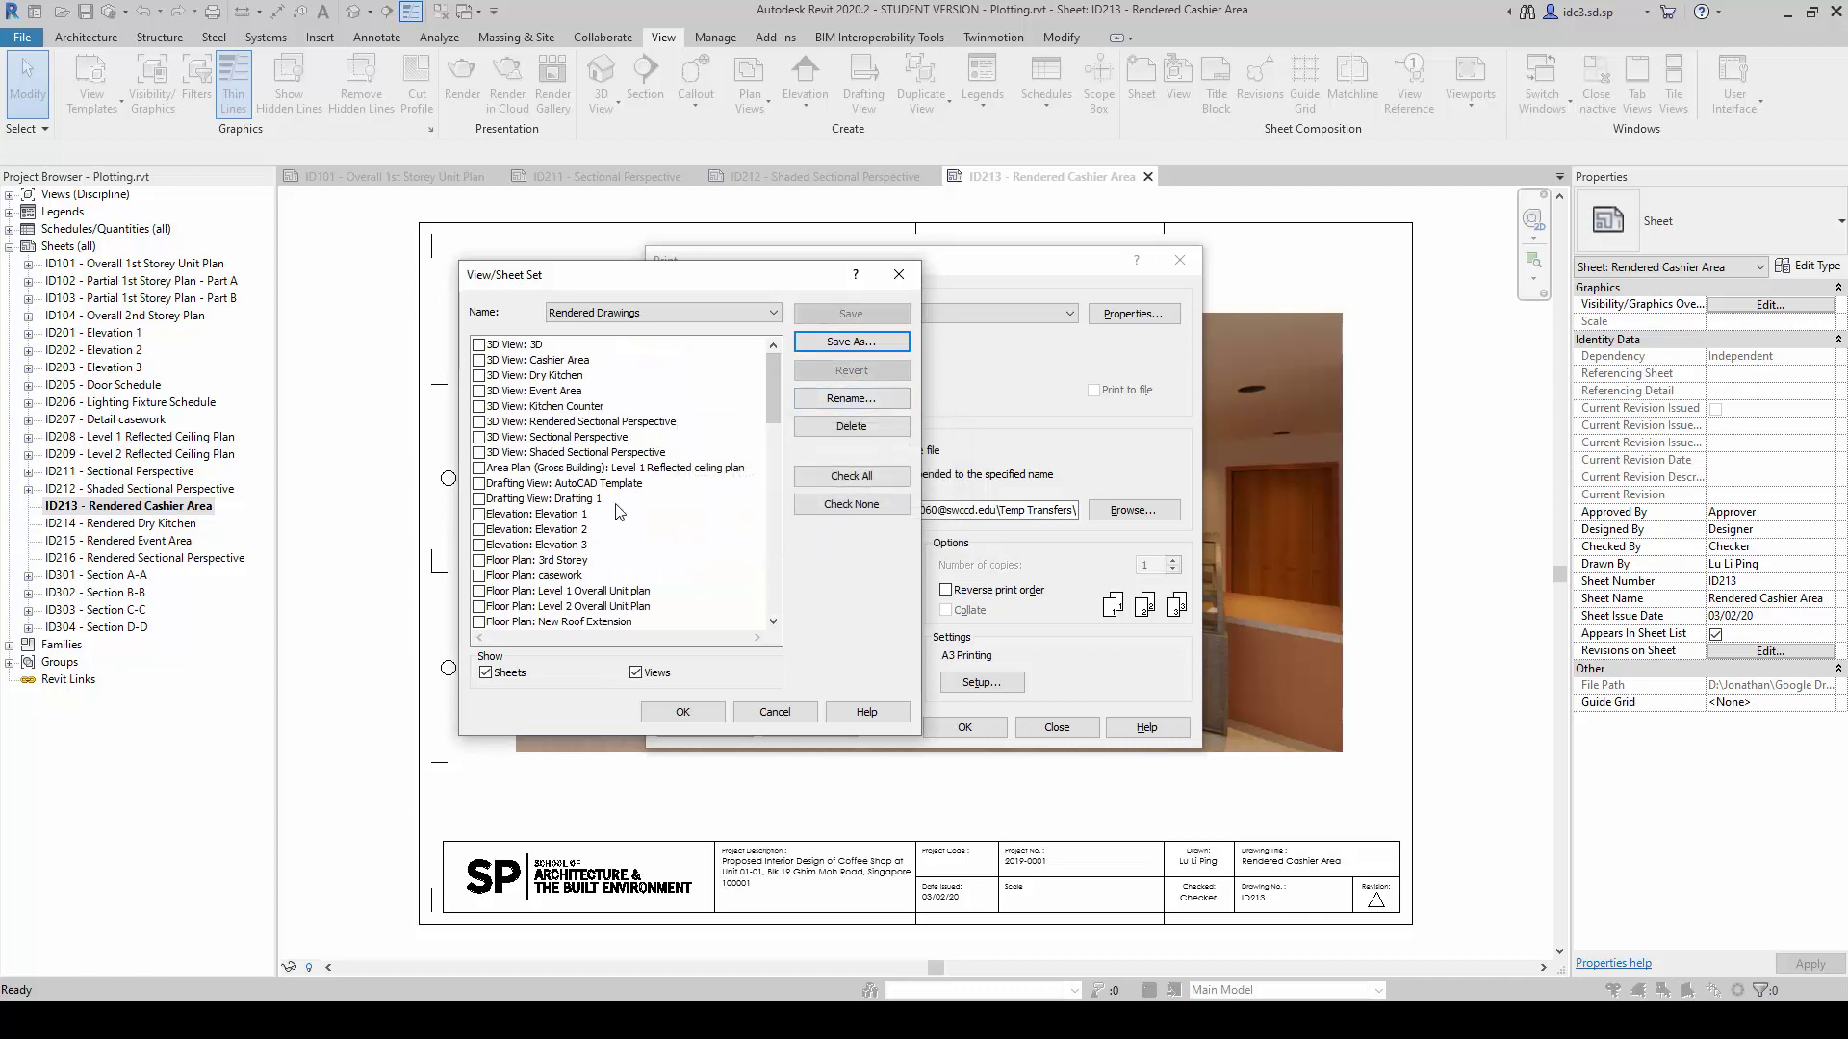
click(682, 712)
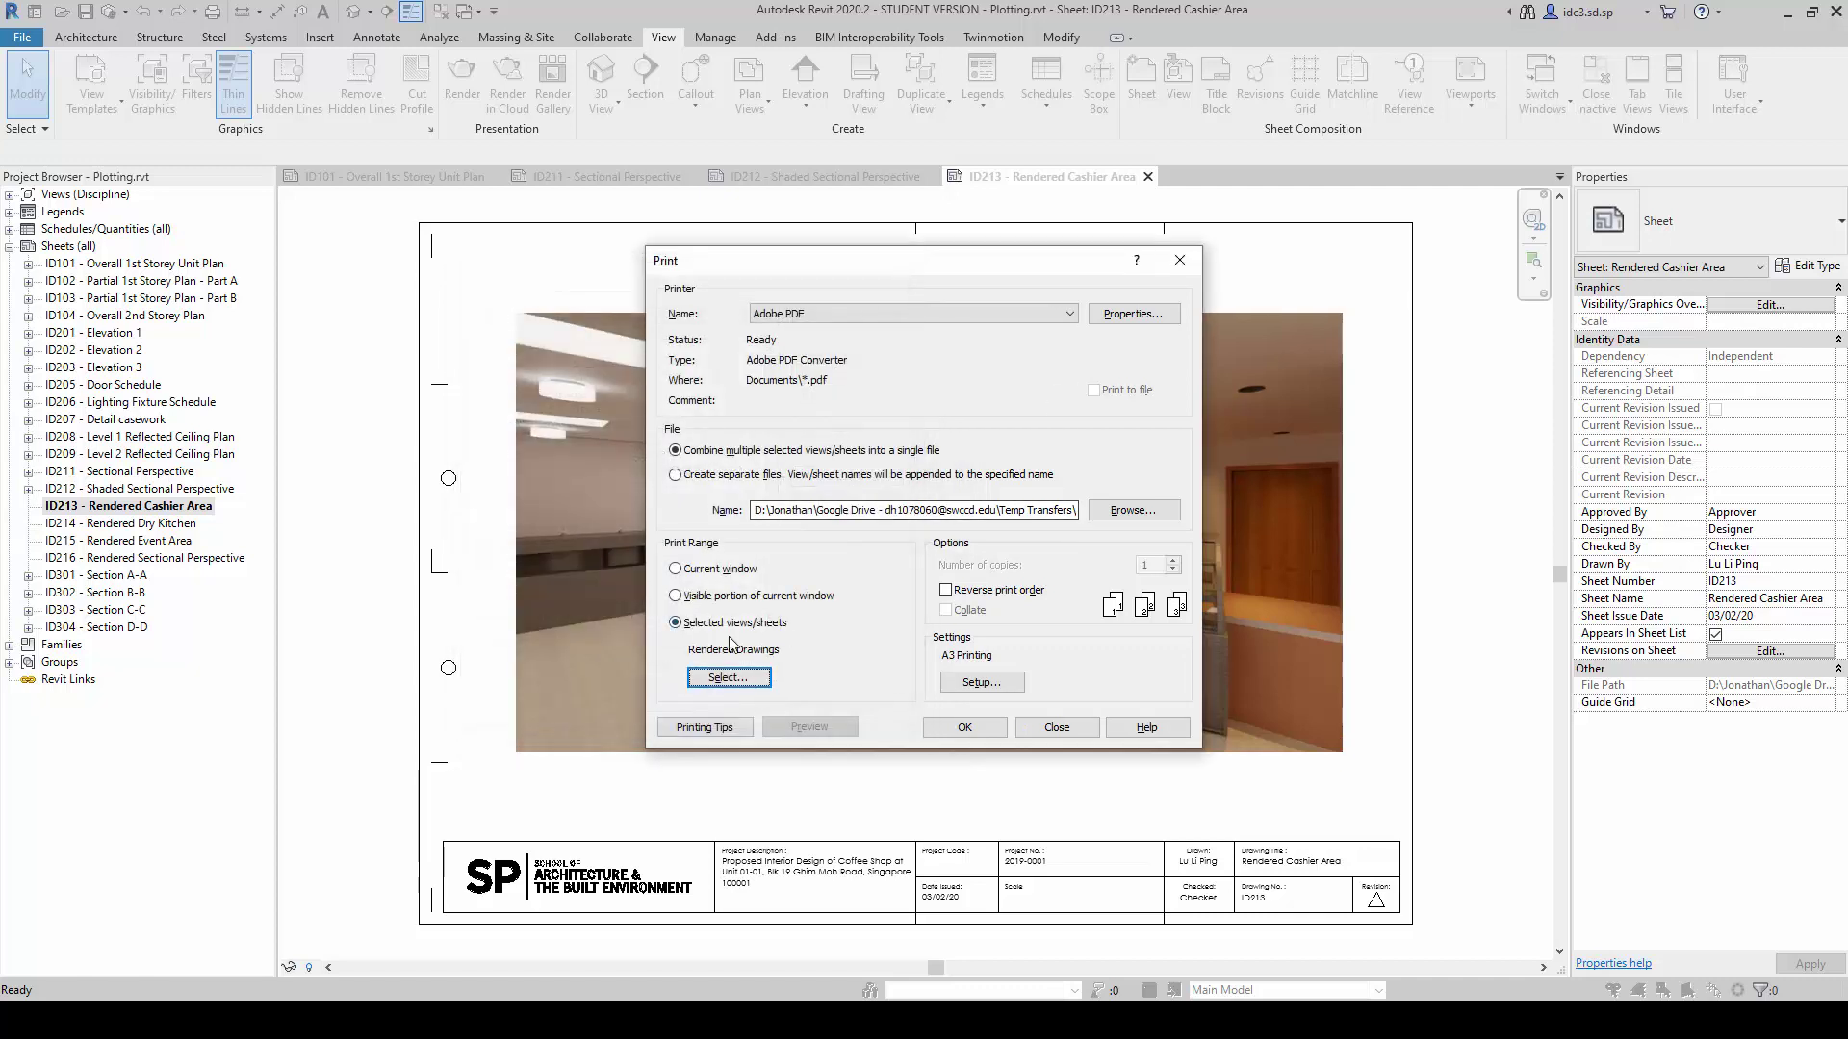
- Change the output PDF's file name to Rendered Drawings, keeping the for Students folder path
click(1033, 516)
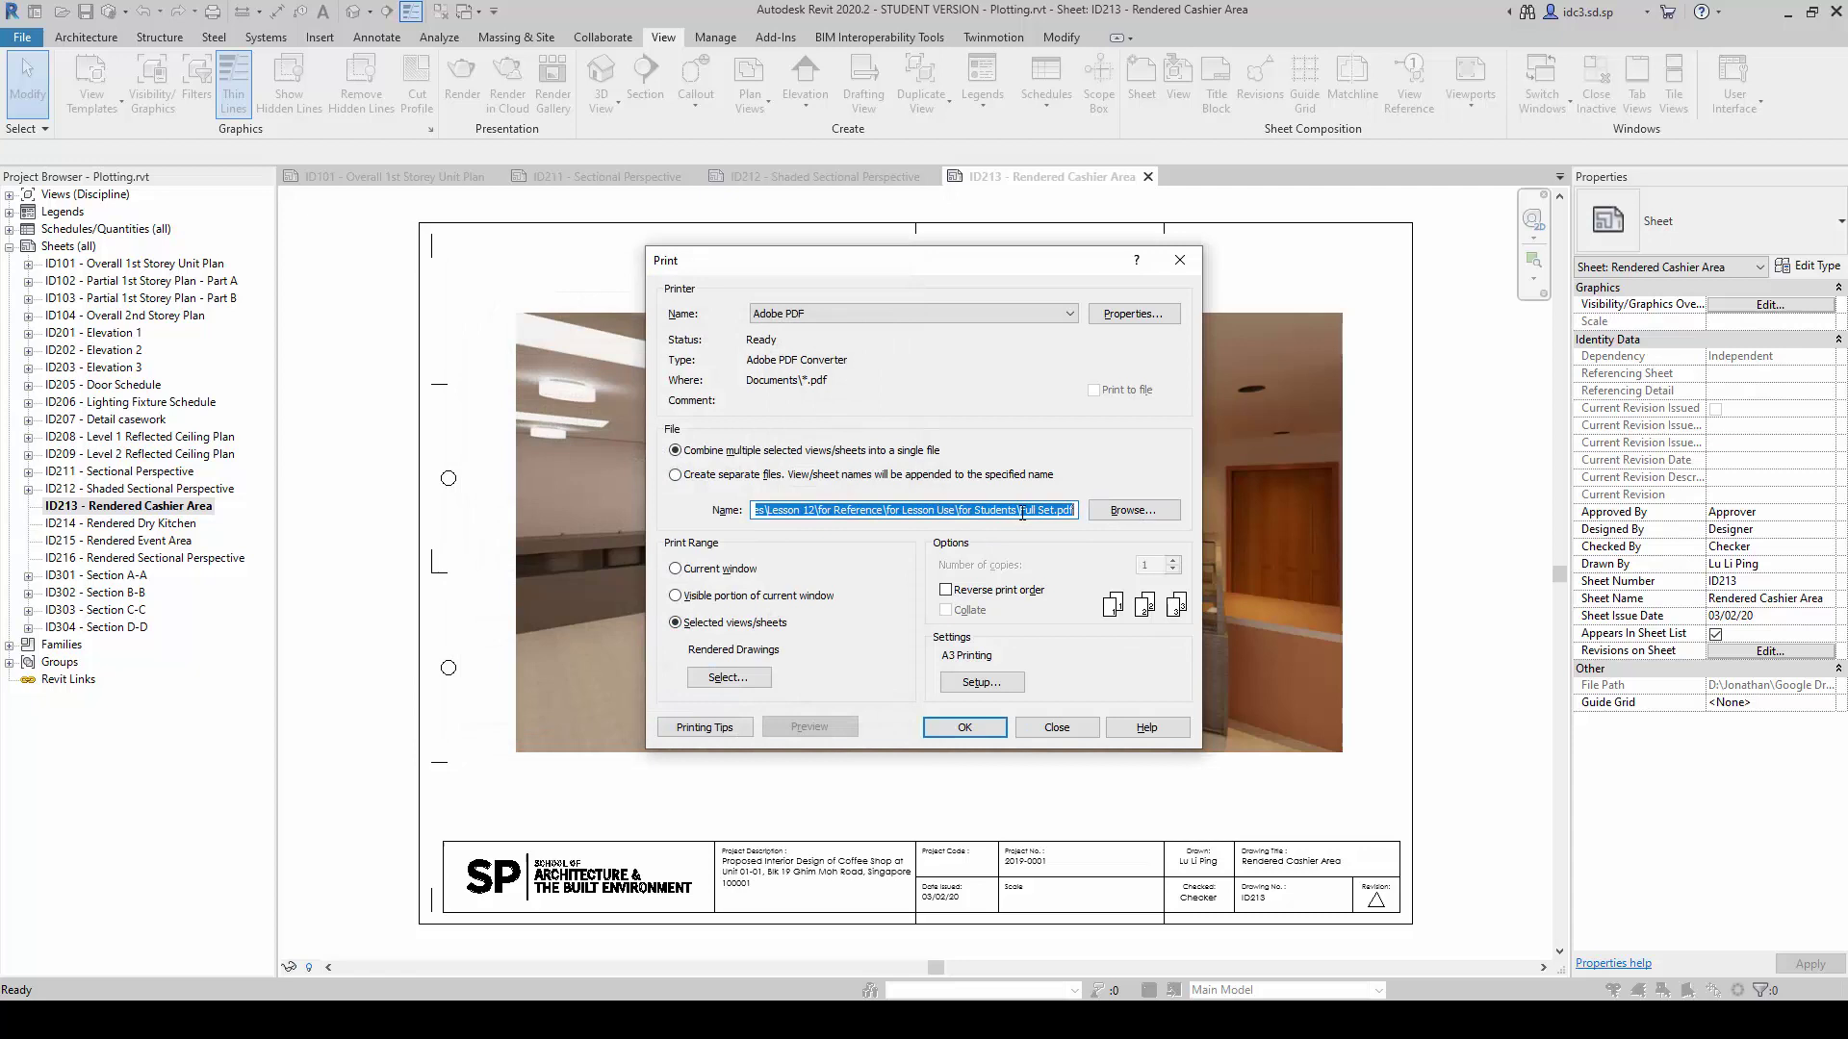
key(End)
drag(1052, 511, 1022, 511)
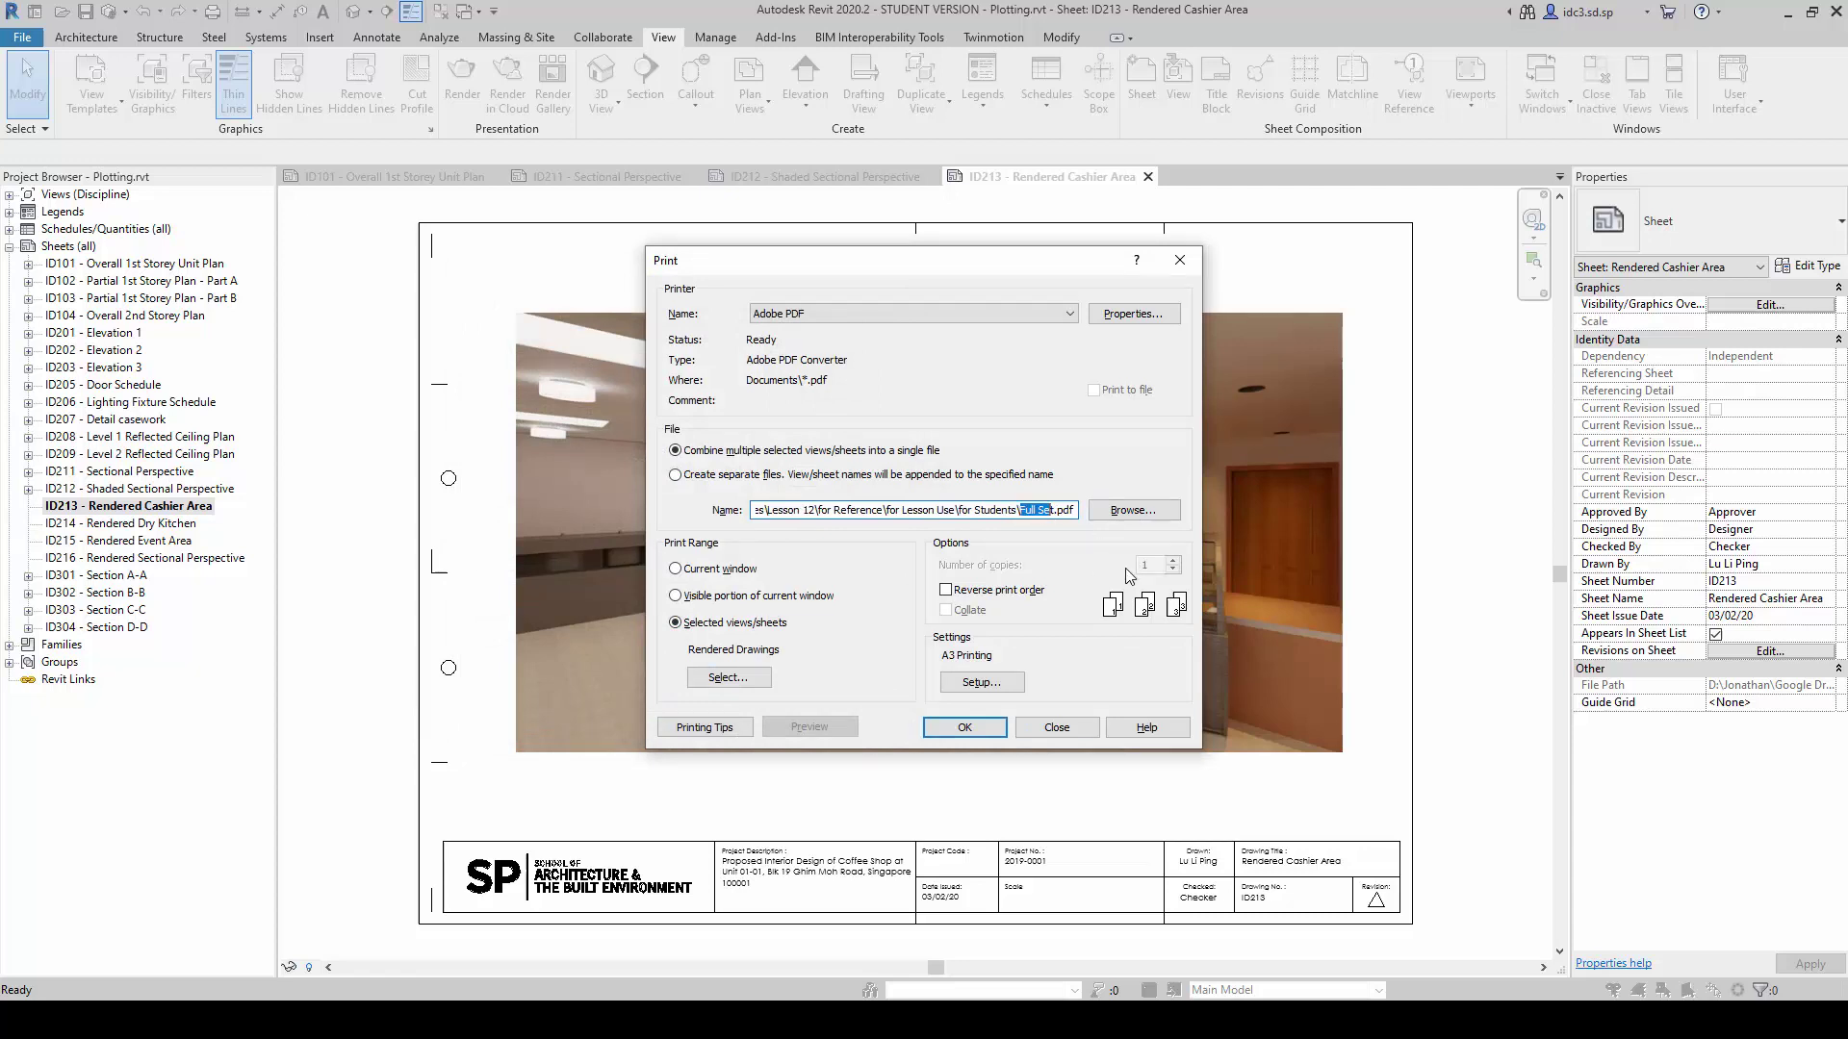
text(Render)
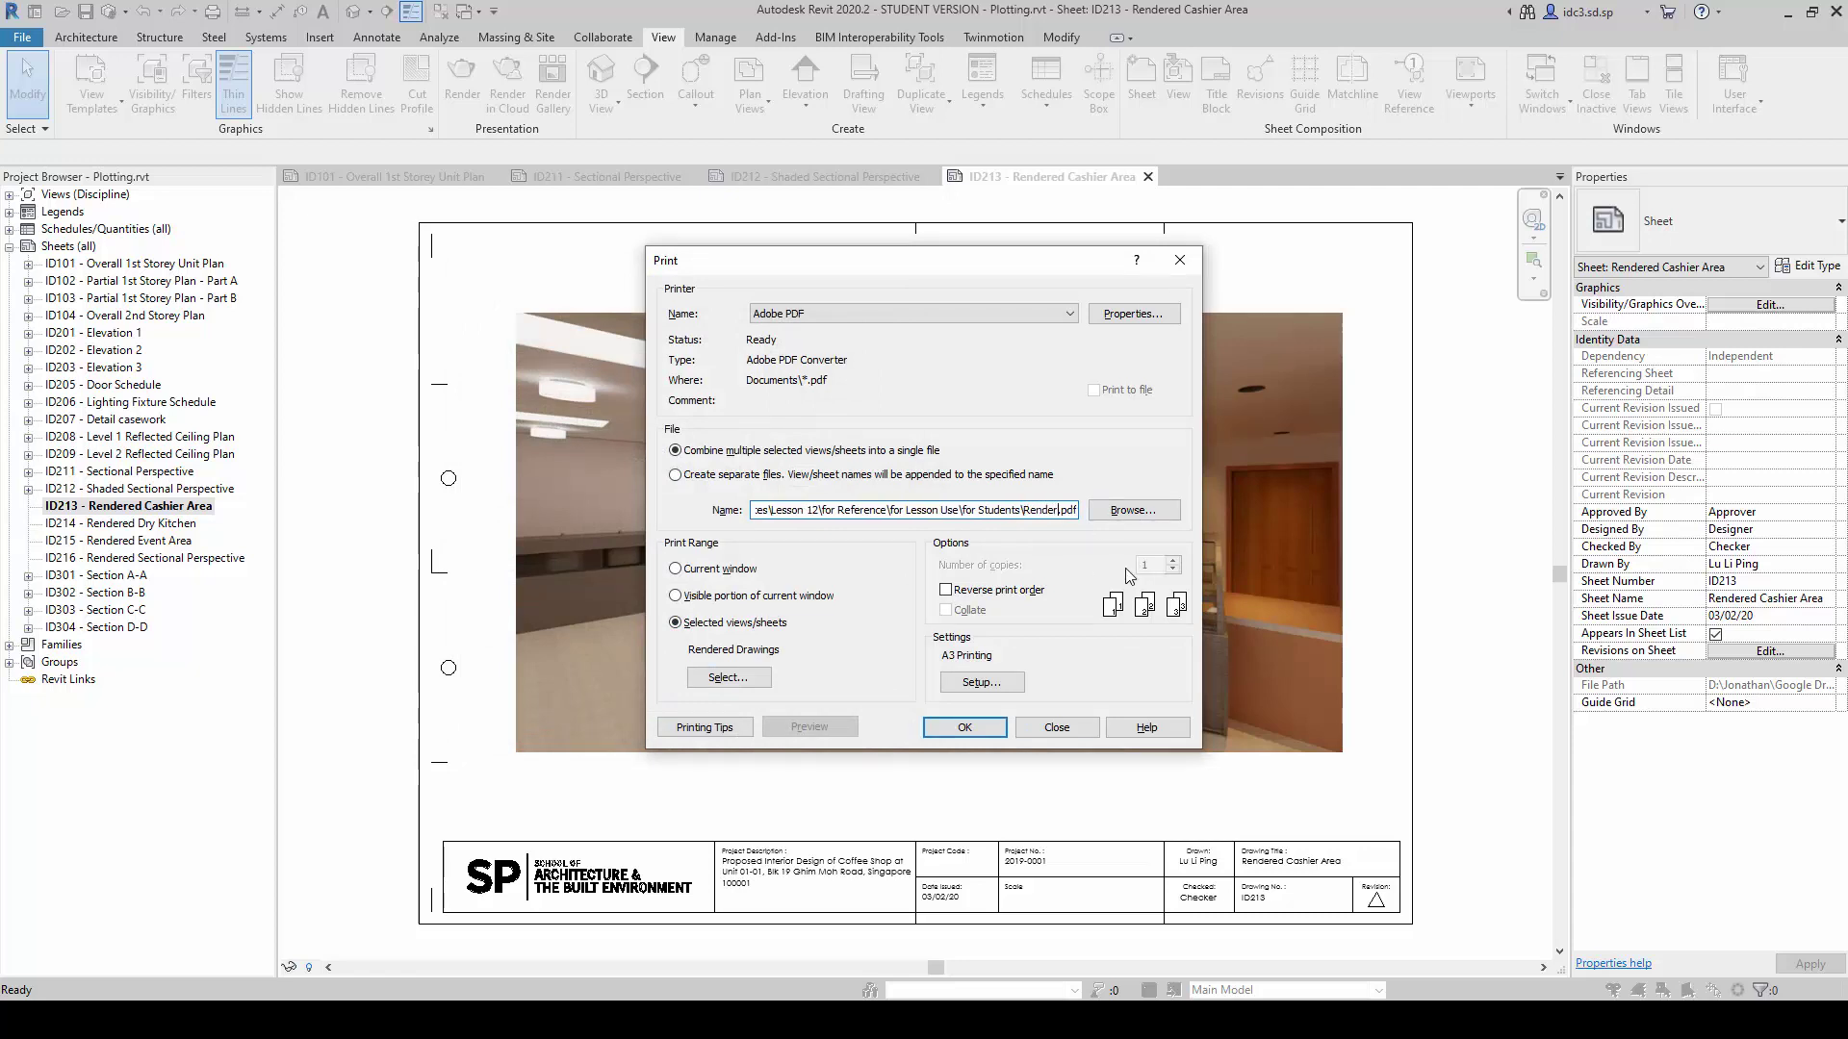
text(ed Drawings)
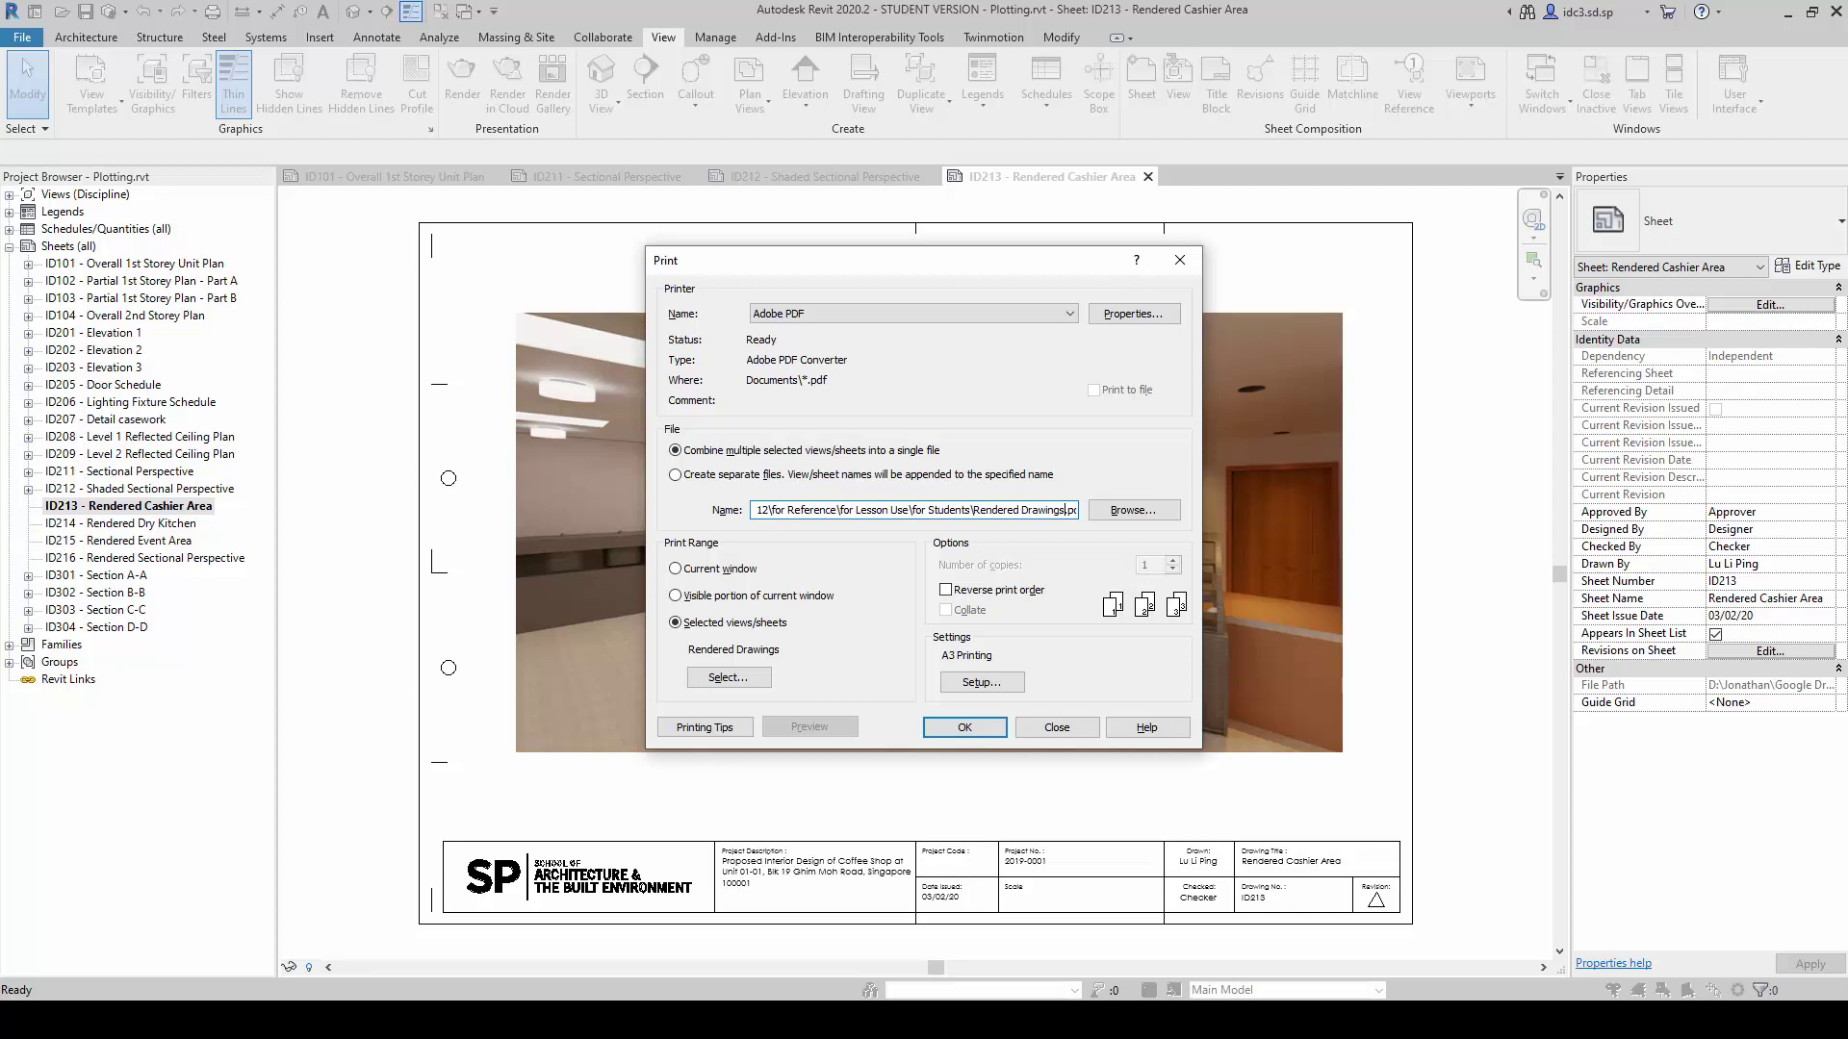
- Set the print colours to Color and save the print setup under the new name A3 Colour Printing
click(996, 683)
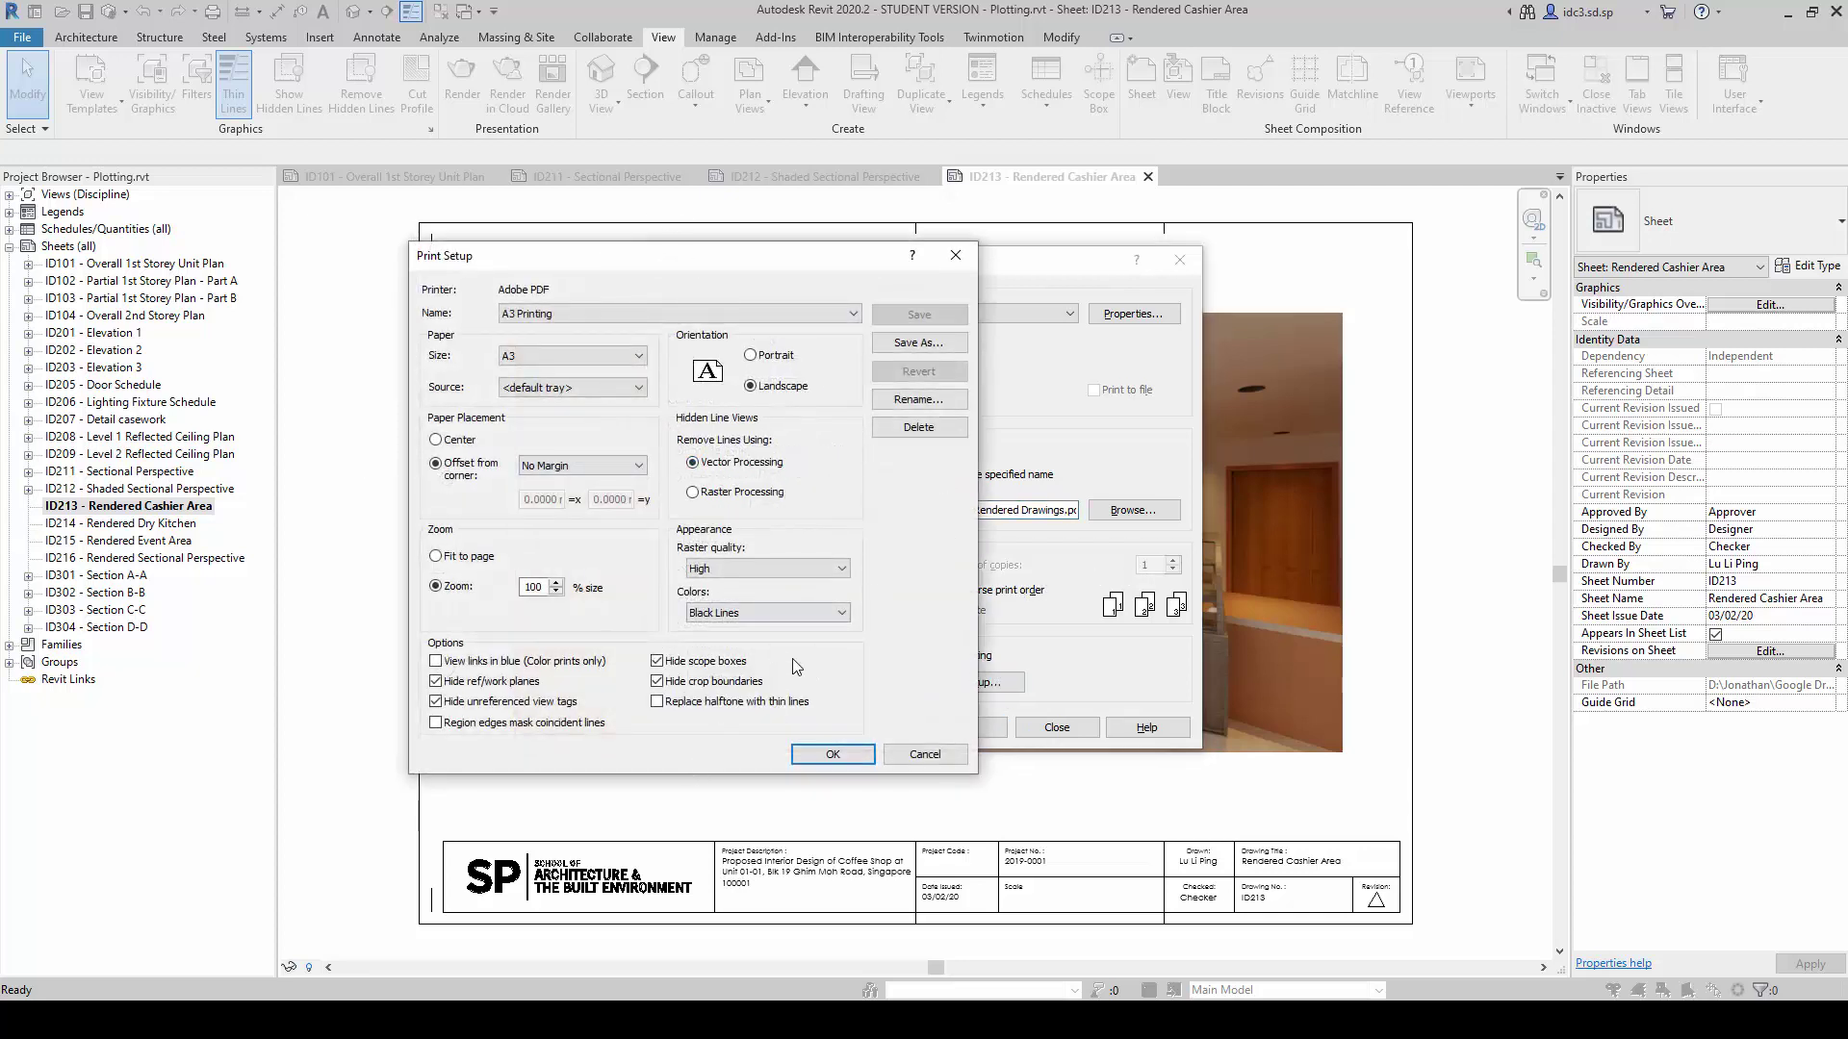
click(768, 614)
click(766, 655)
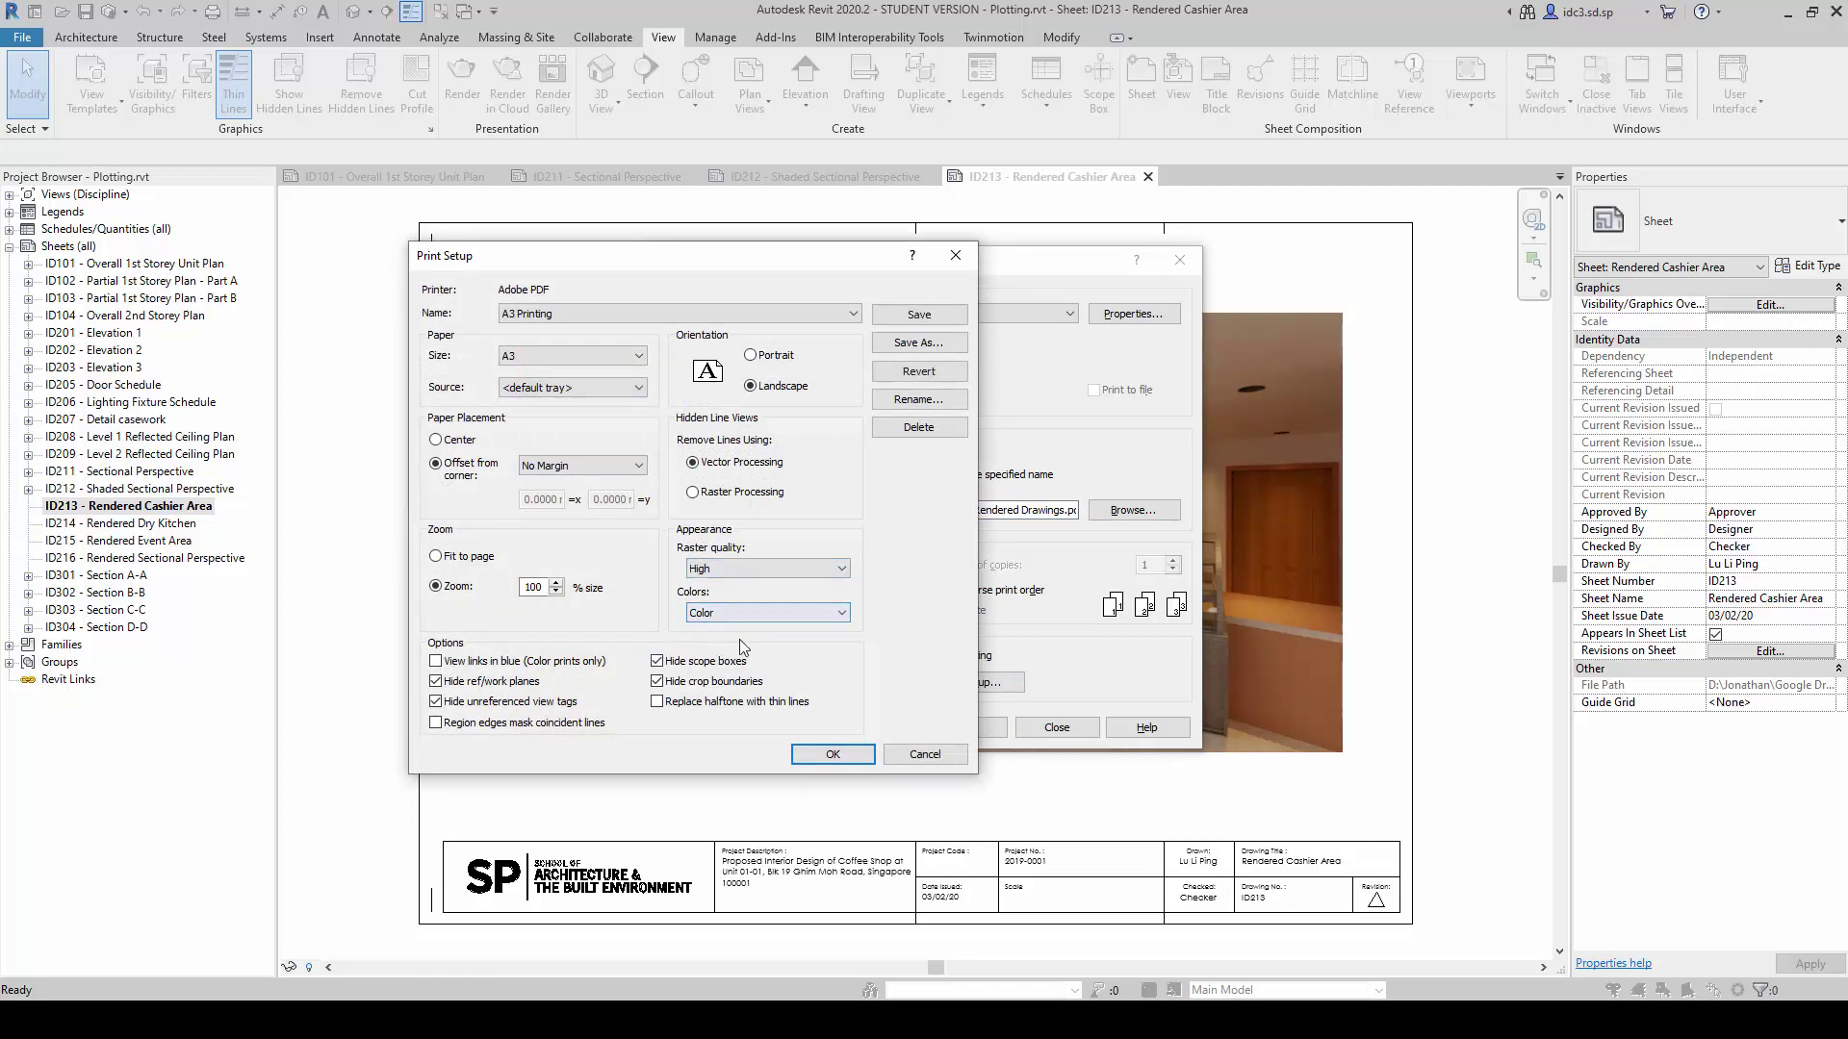
click(940, 349)
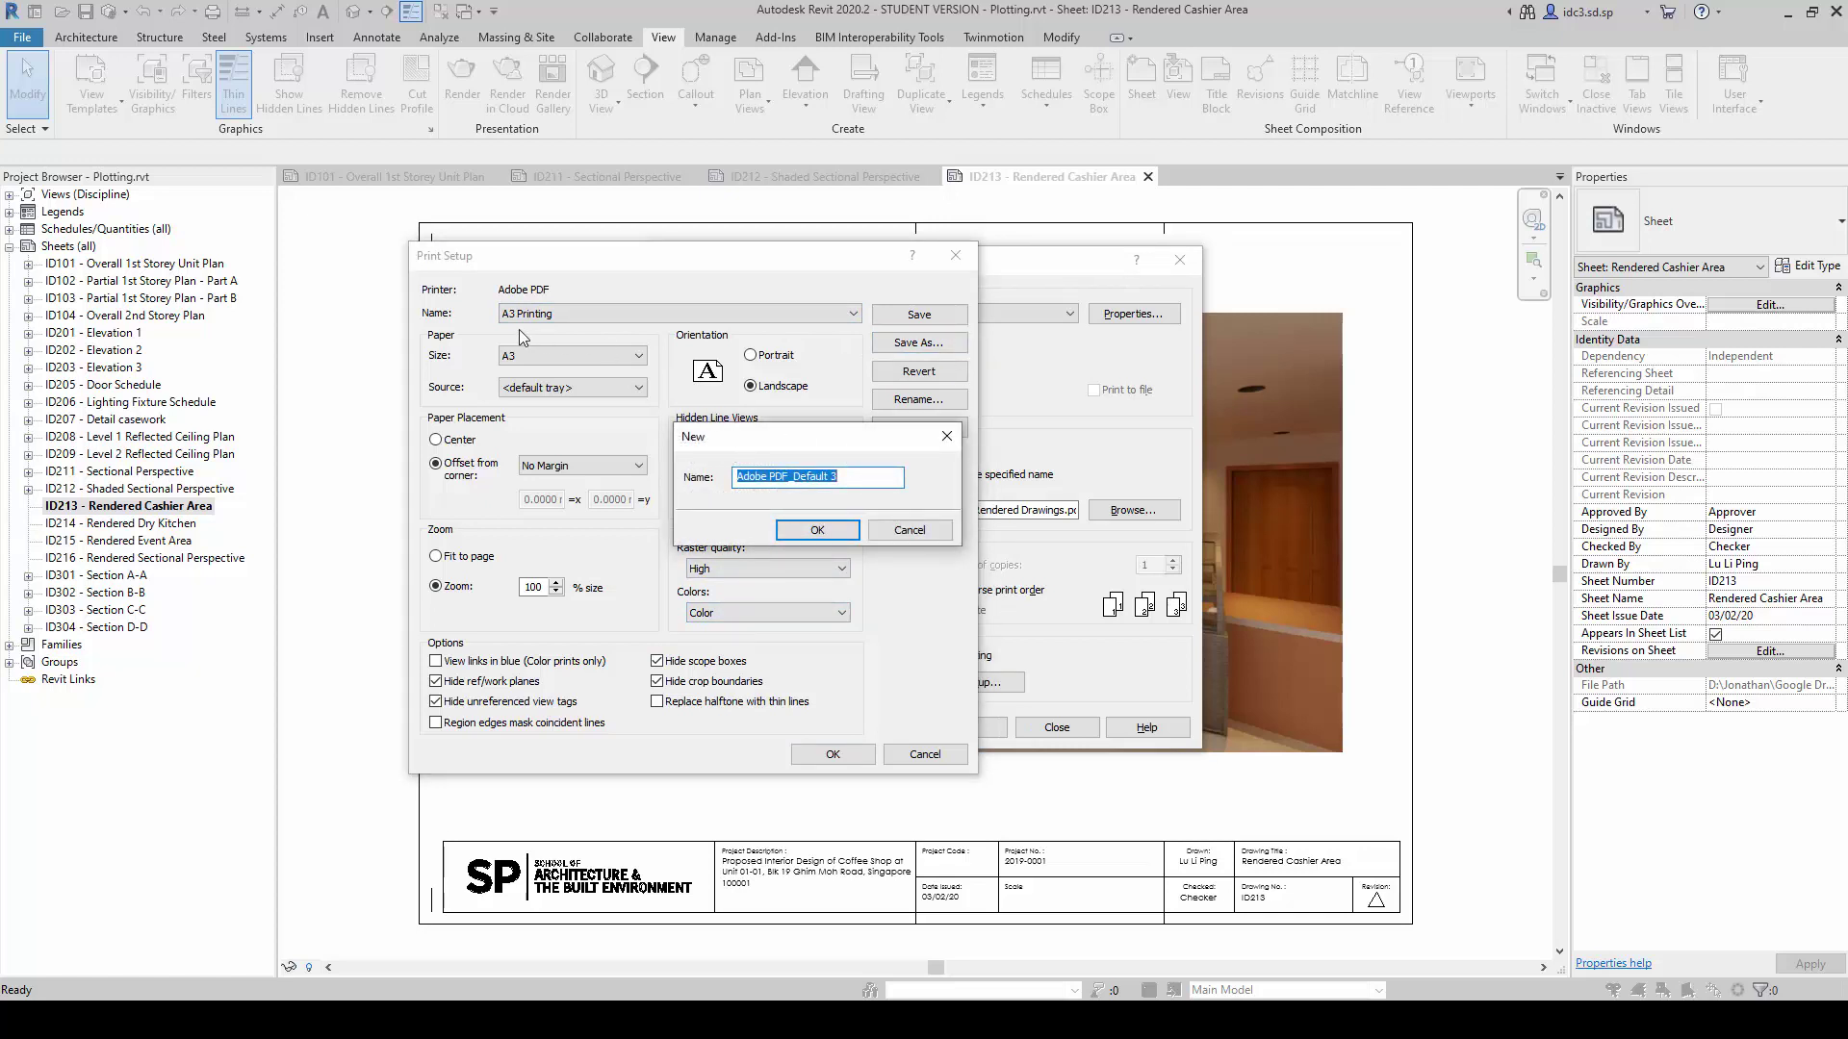
text(A3 Colour Printing)
click(821, 535)
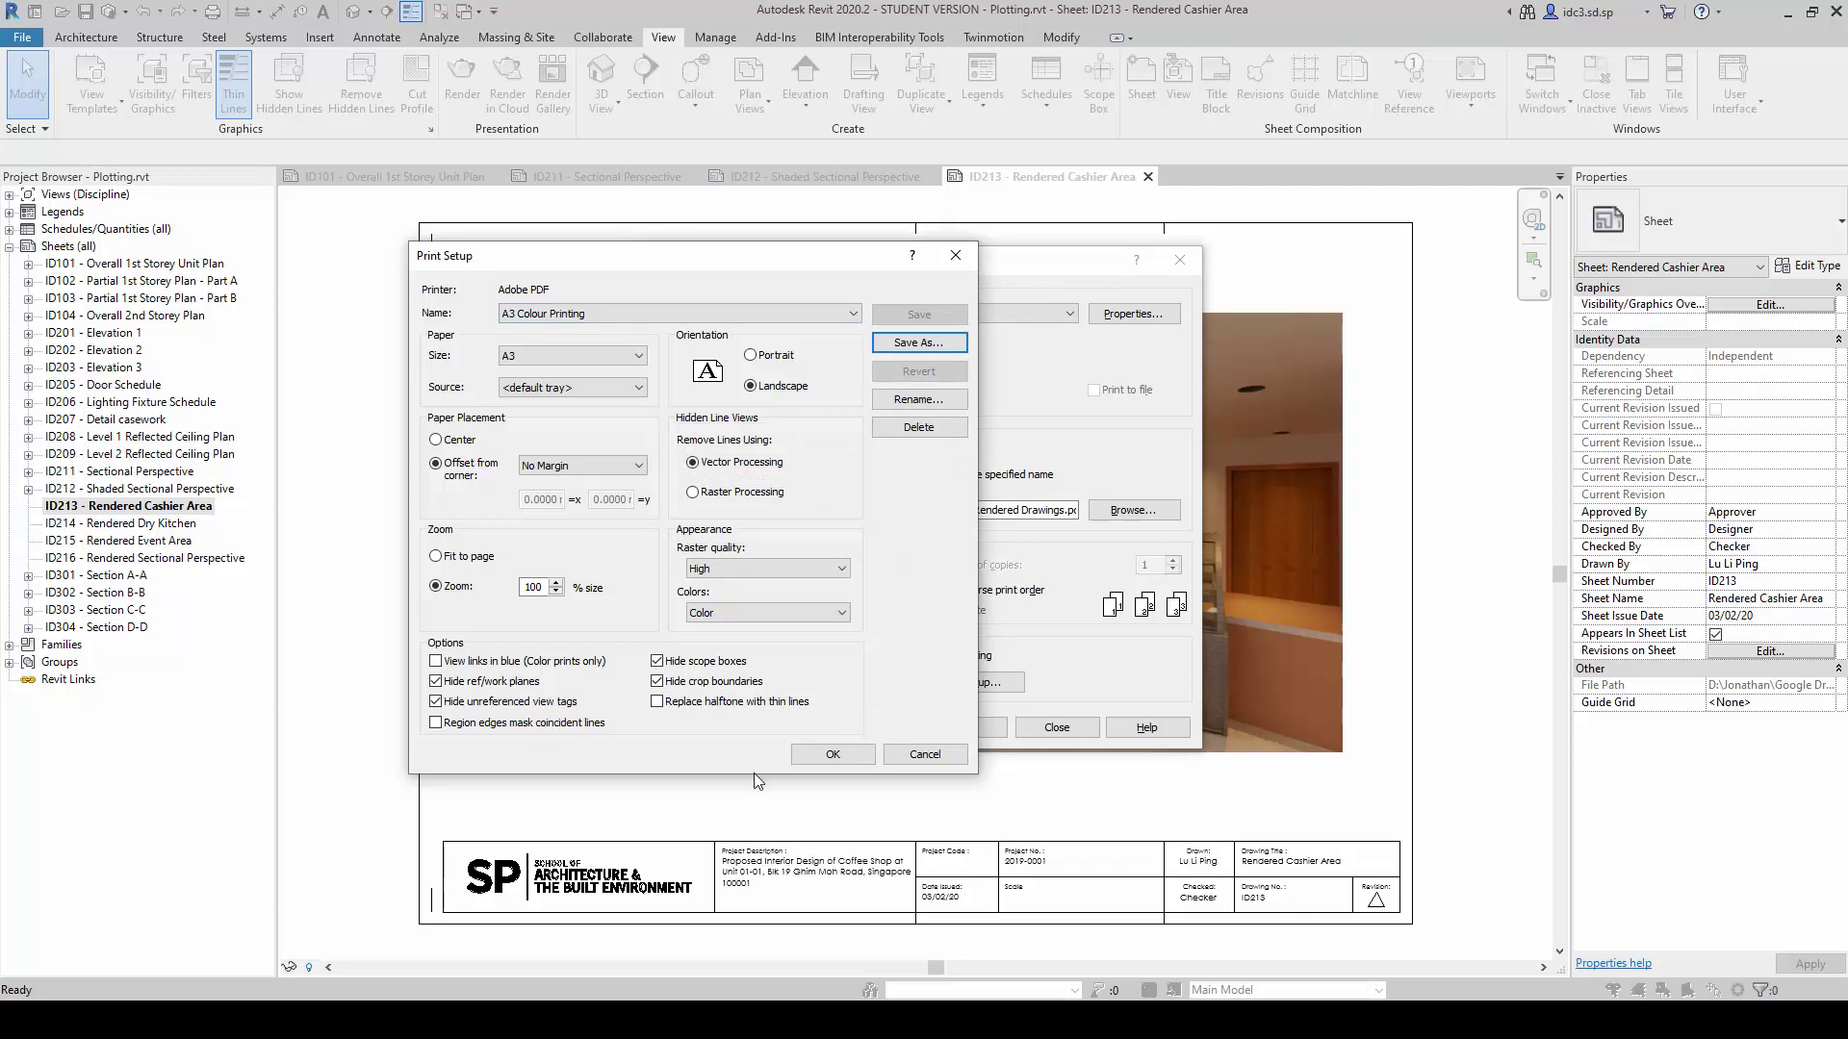
click(858, 753)
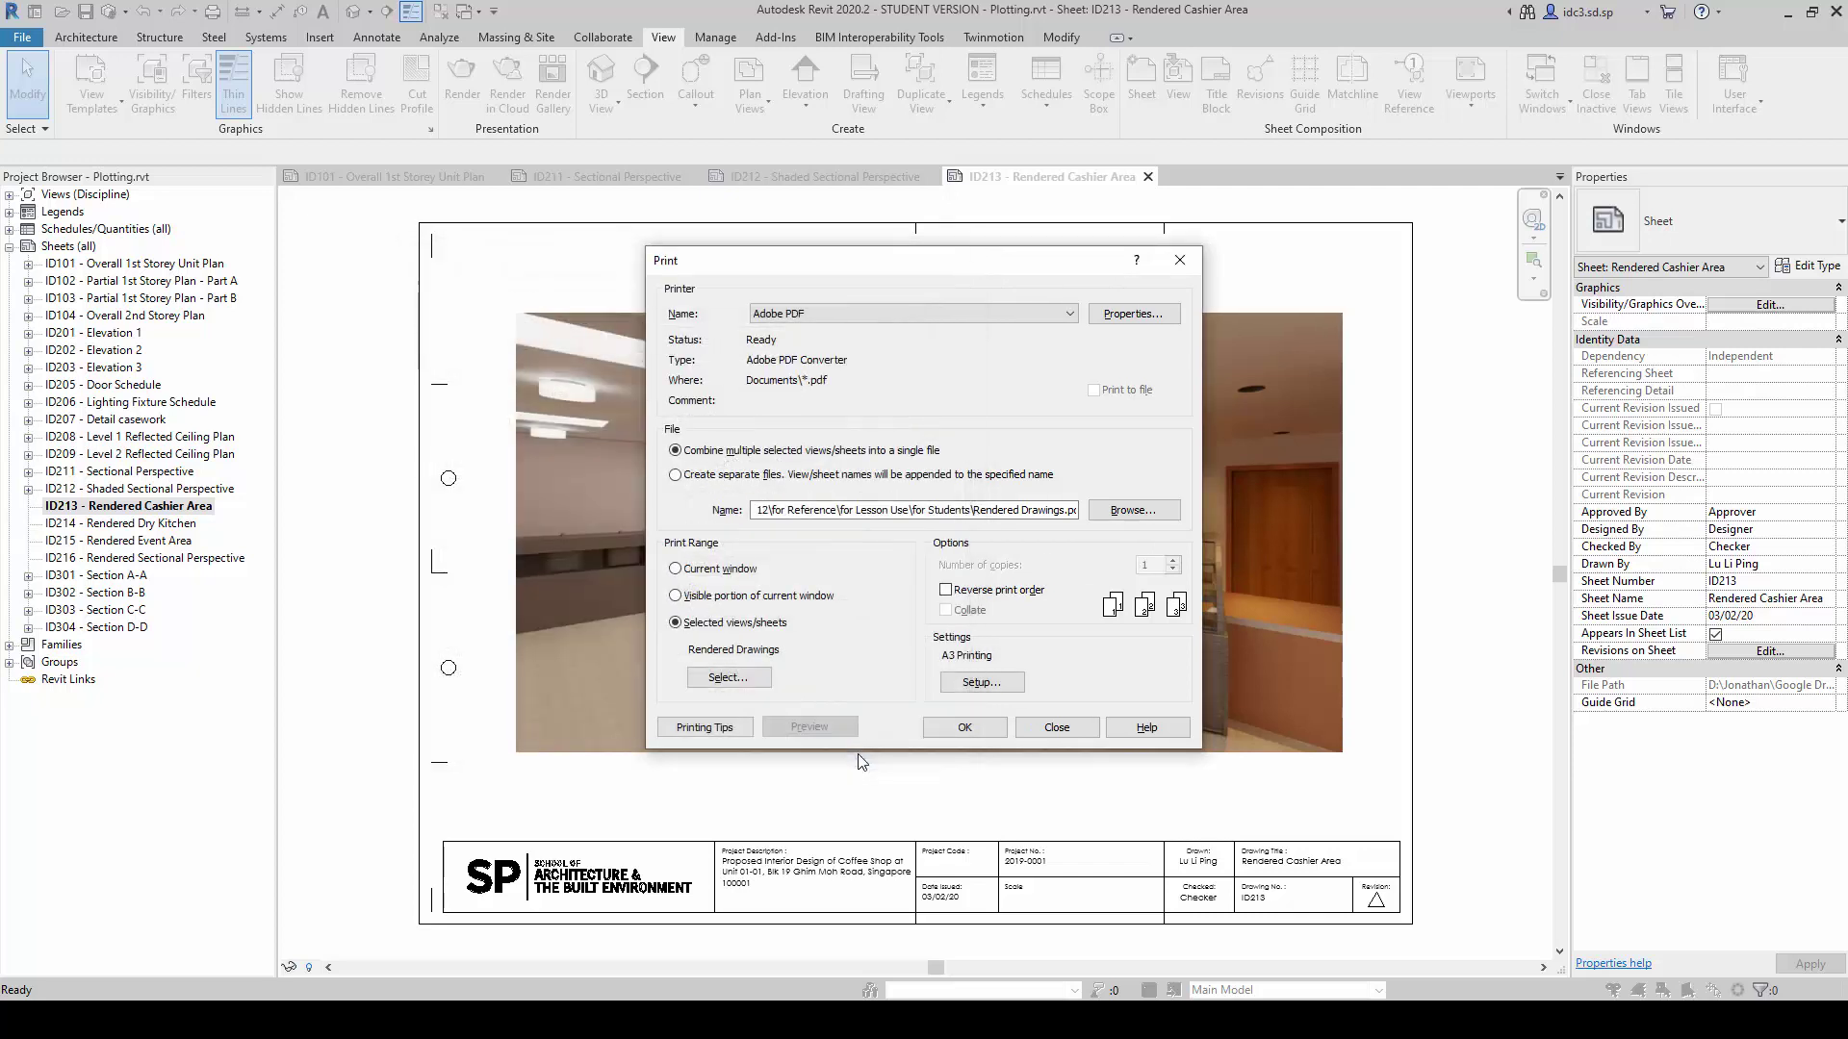
- Print the set to Rendered Drawings.pdf in the for Students folder and open that file in Adobe Acrobat DC
click(982, 736)
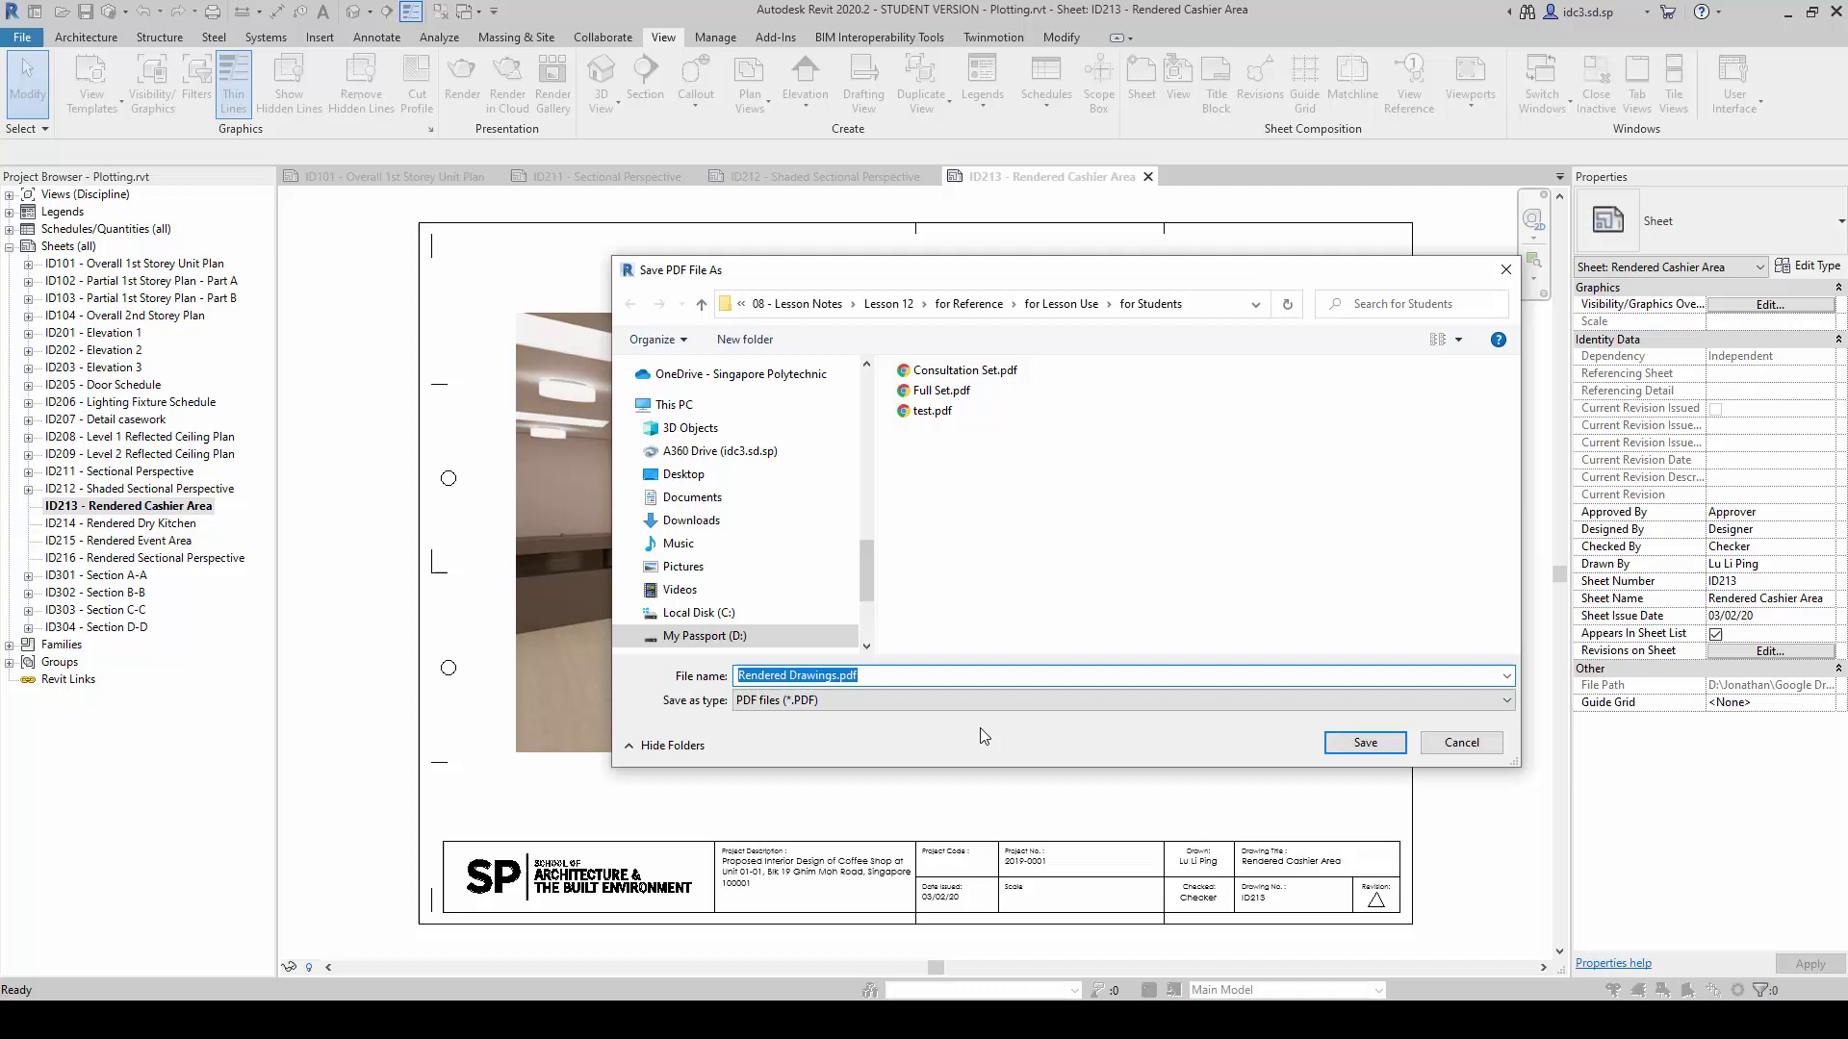
click(1366, 743)
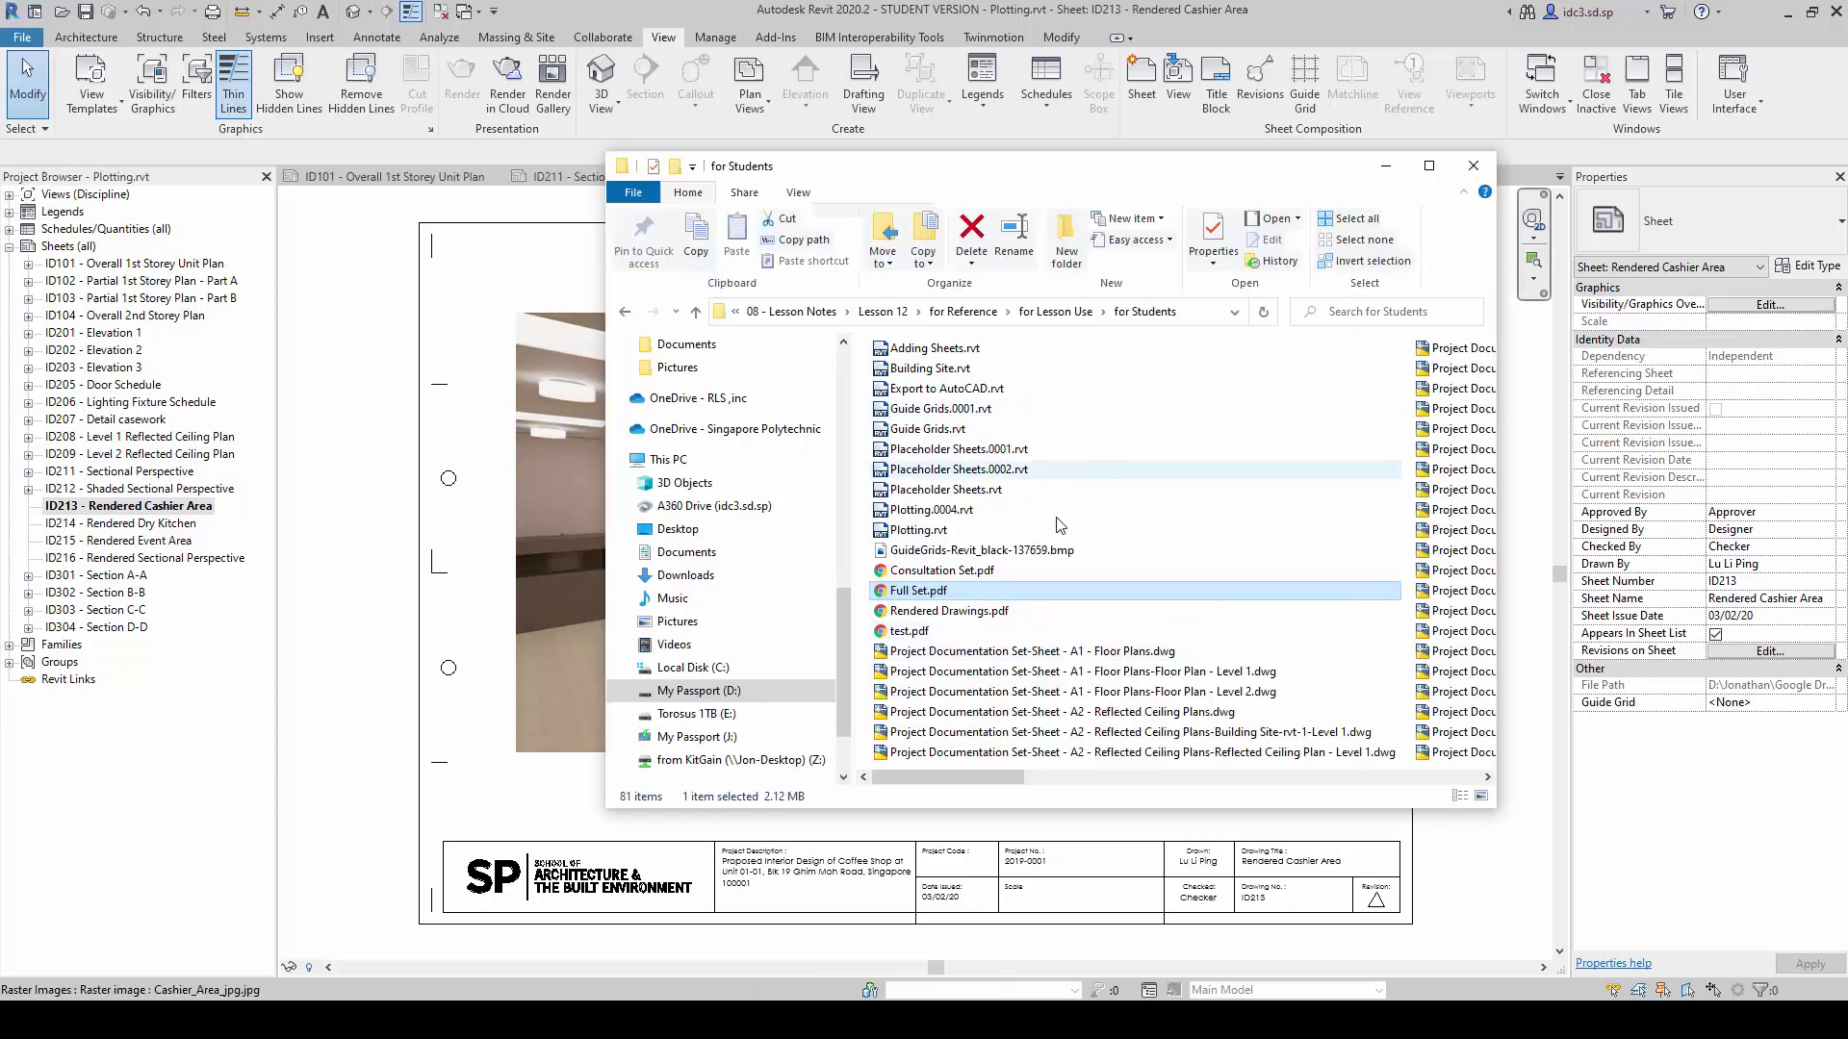
click(963, 616)
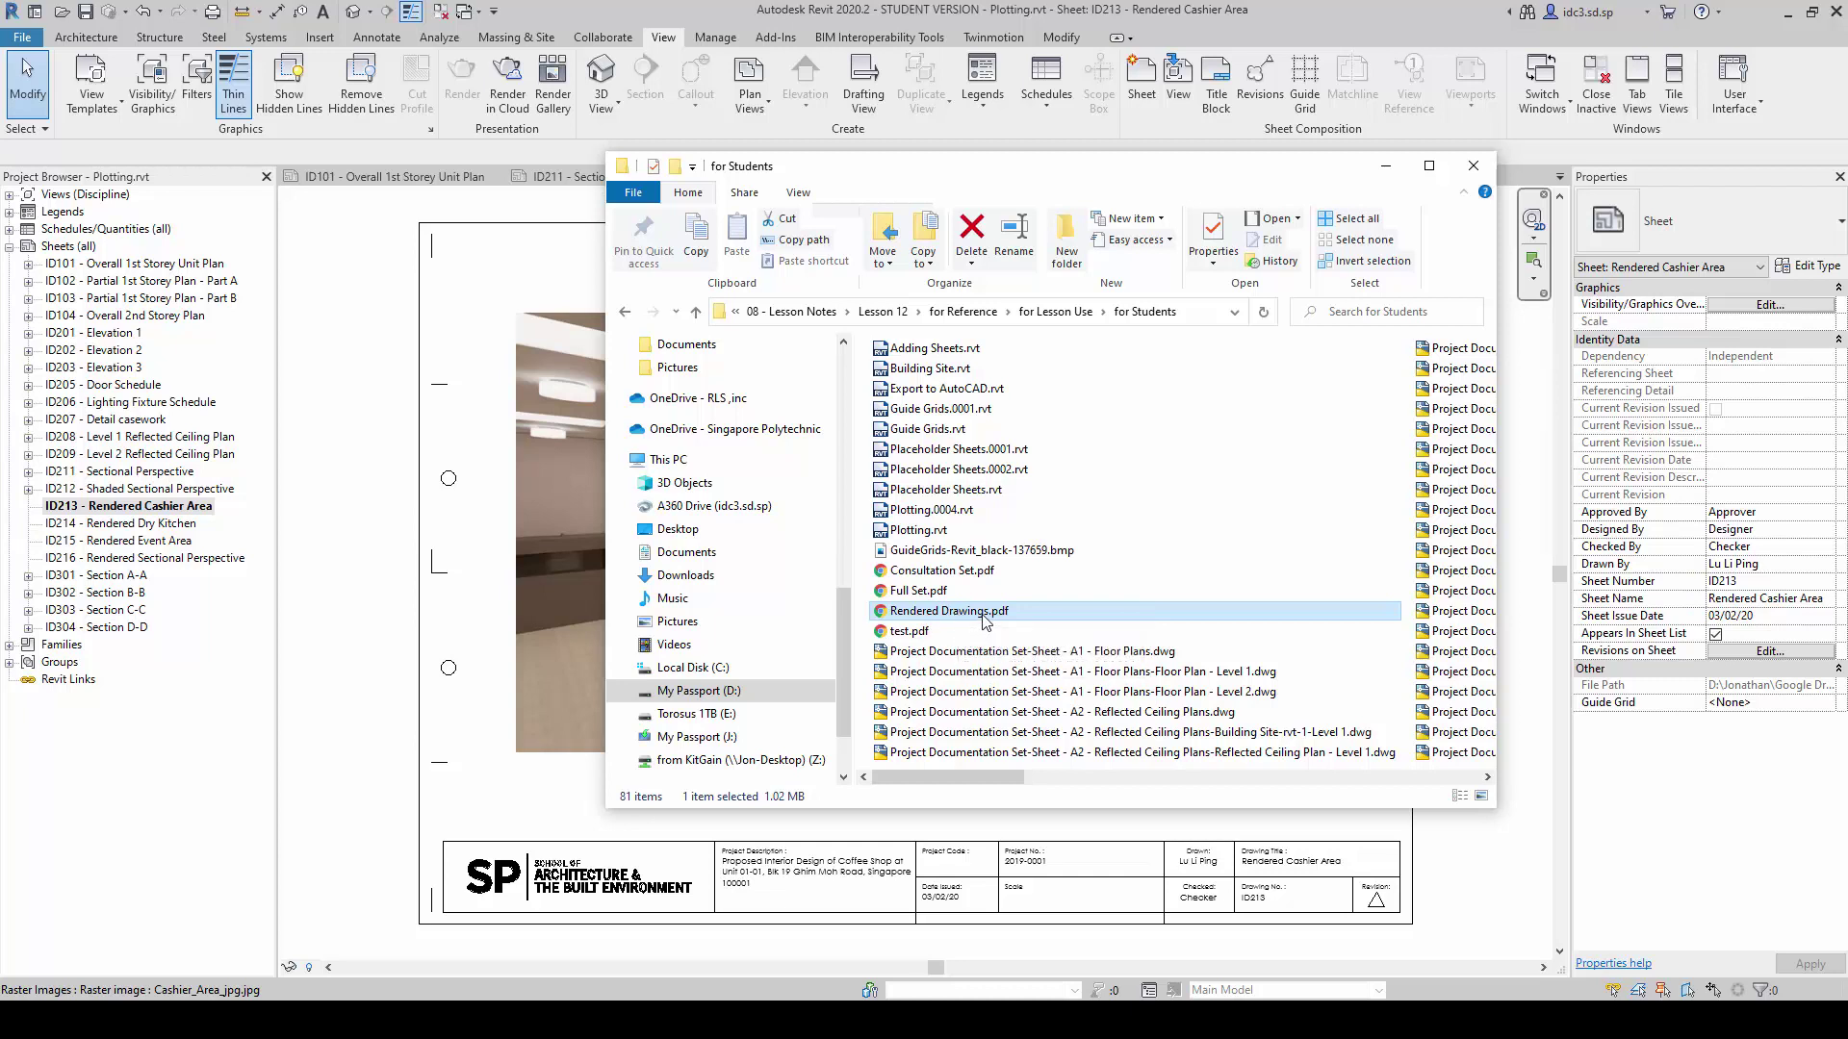
right_click(985, 616)
mouse_move(1261, 260)
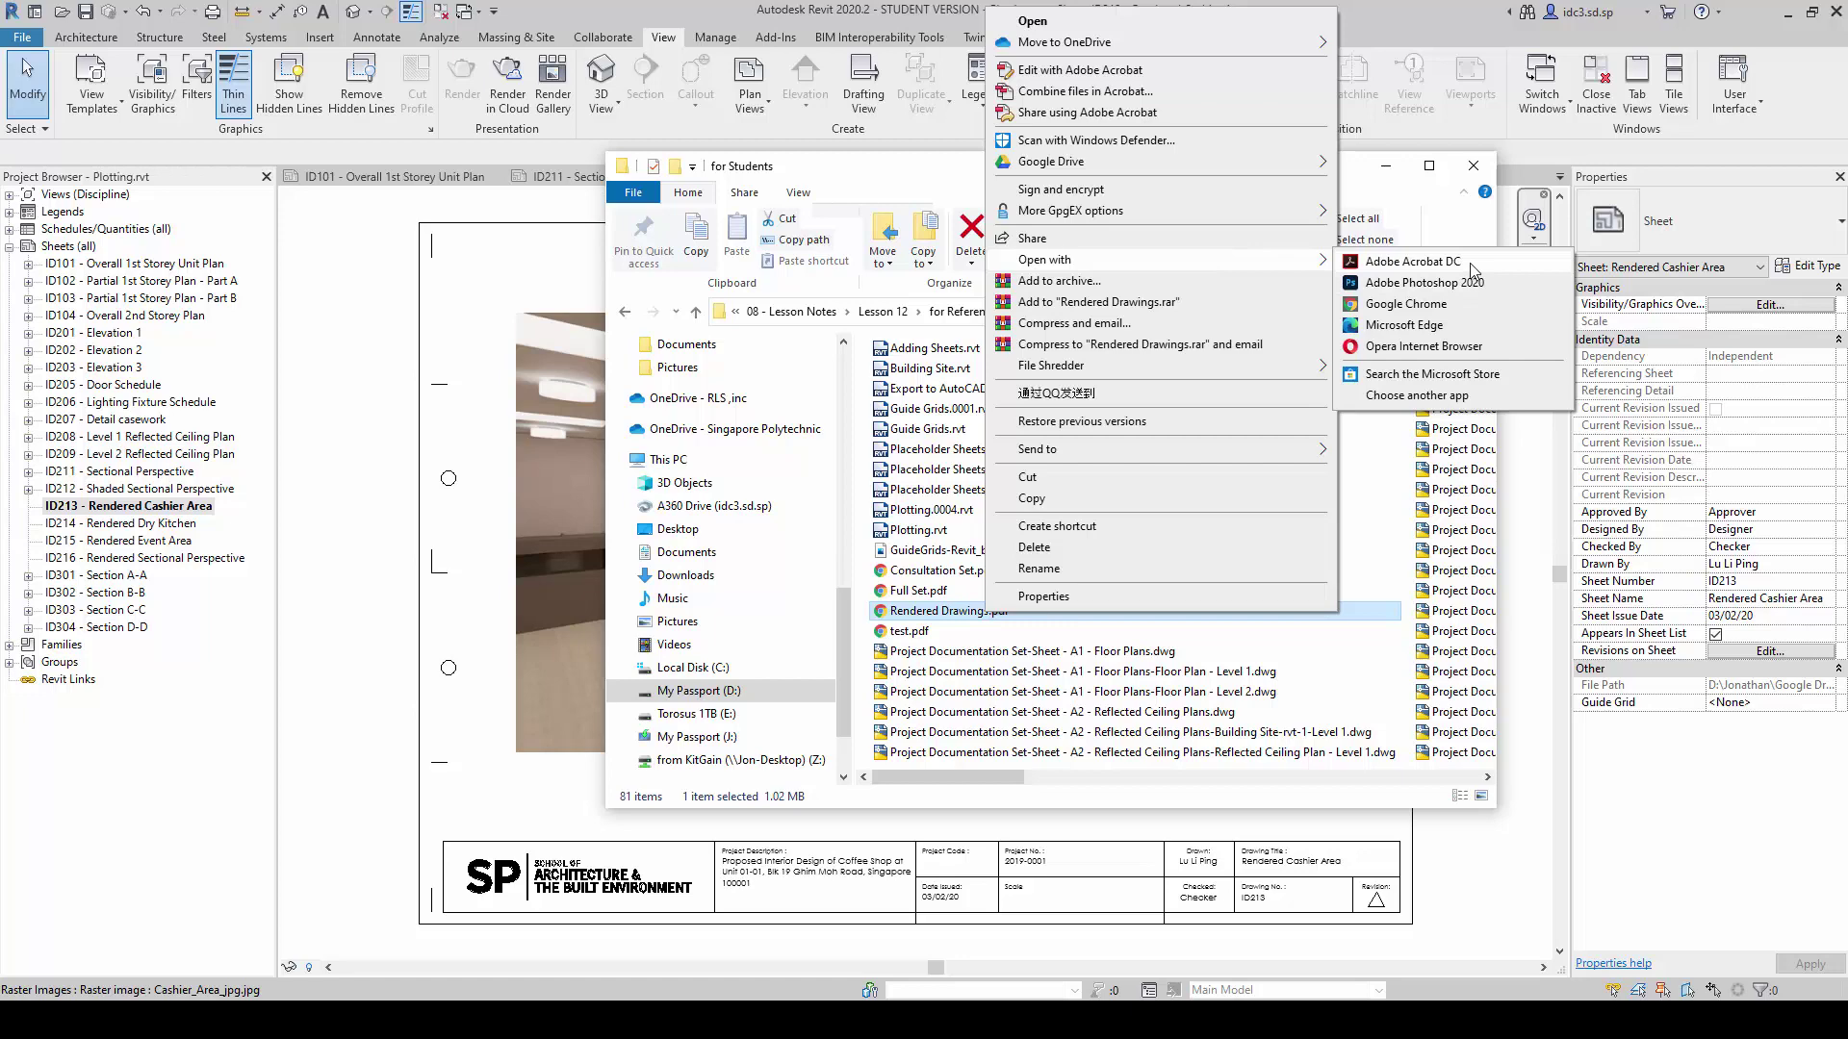
click(1412, 262)
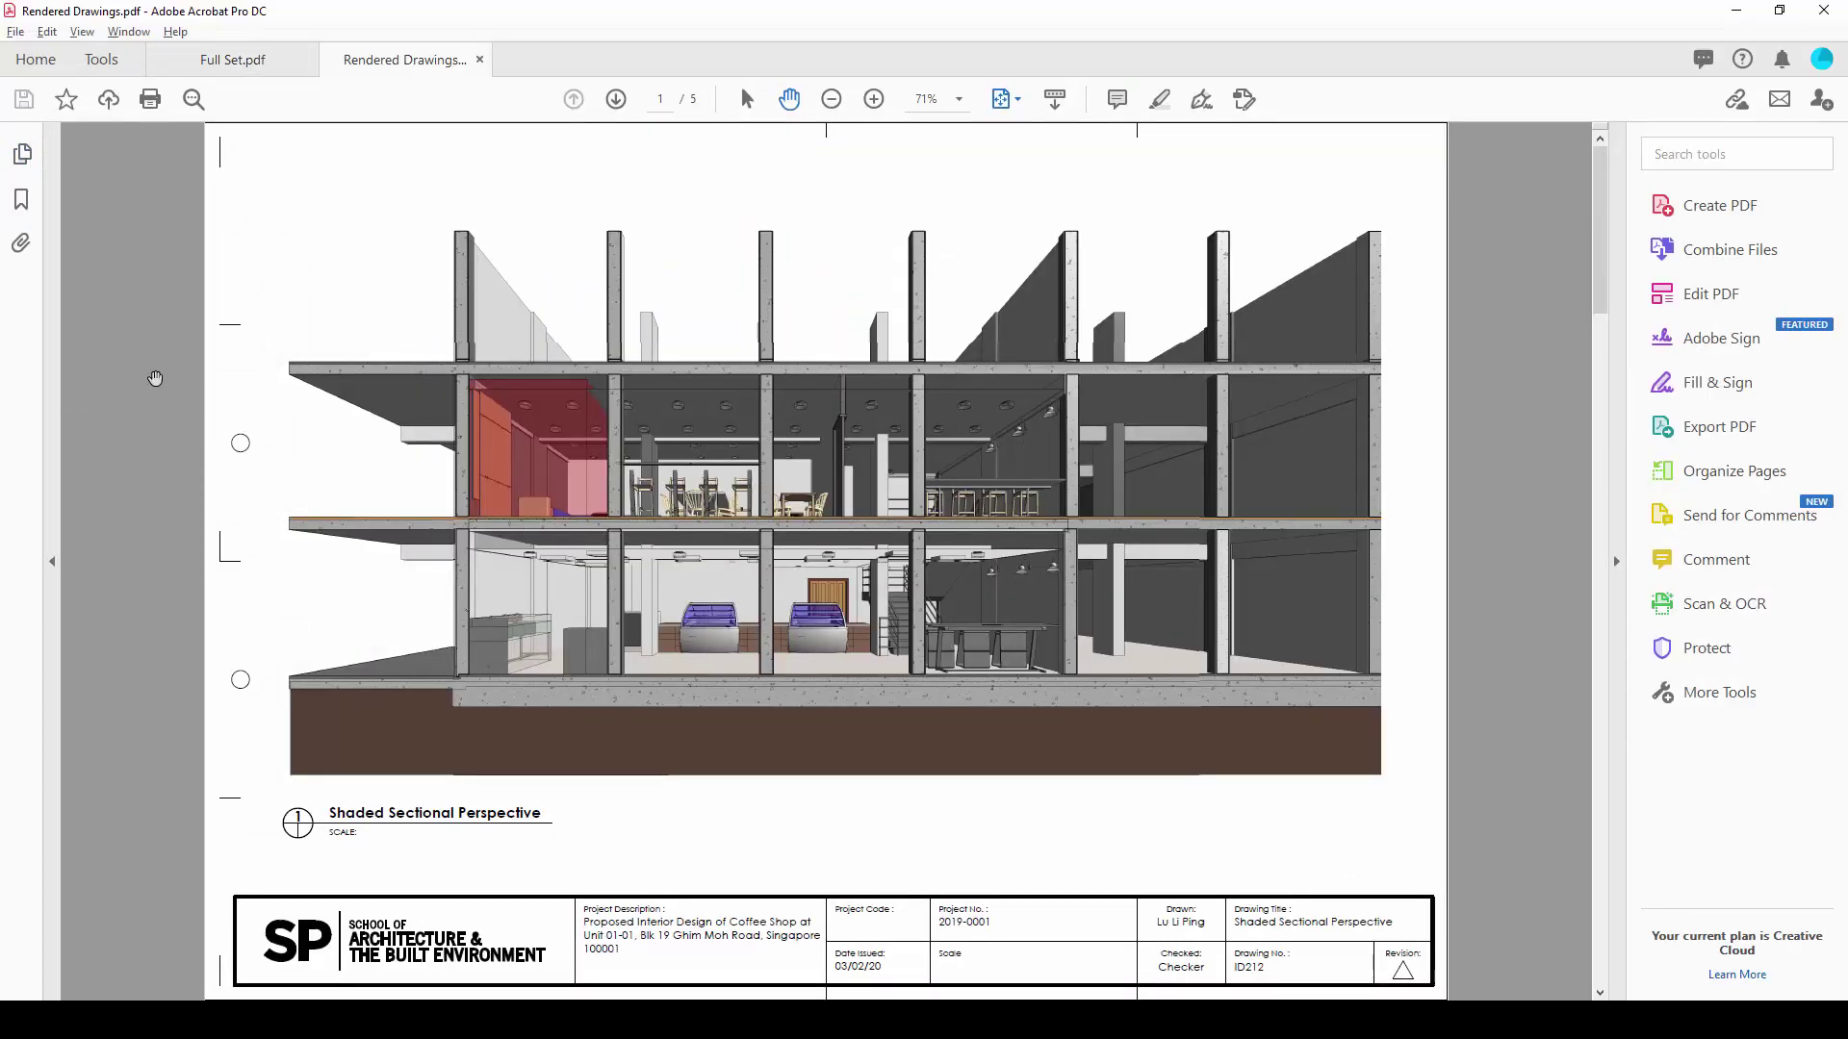
- Look through the pages of Rendered Drawings.pdf up to page 5 to check the colours of the sheets
key(Right)
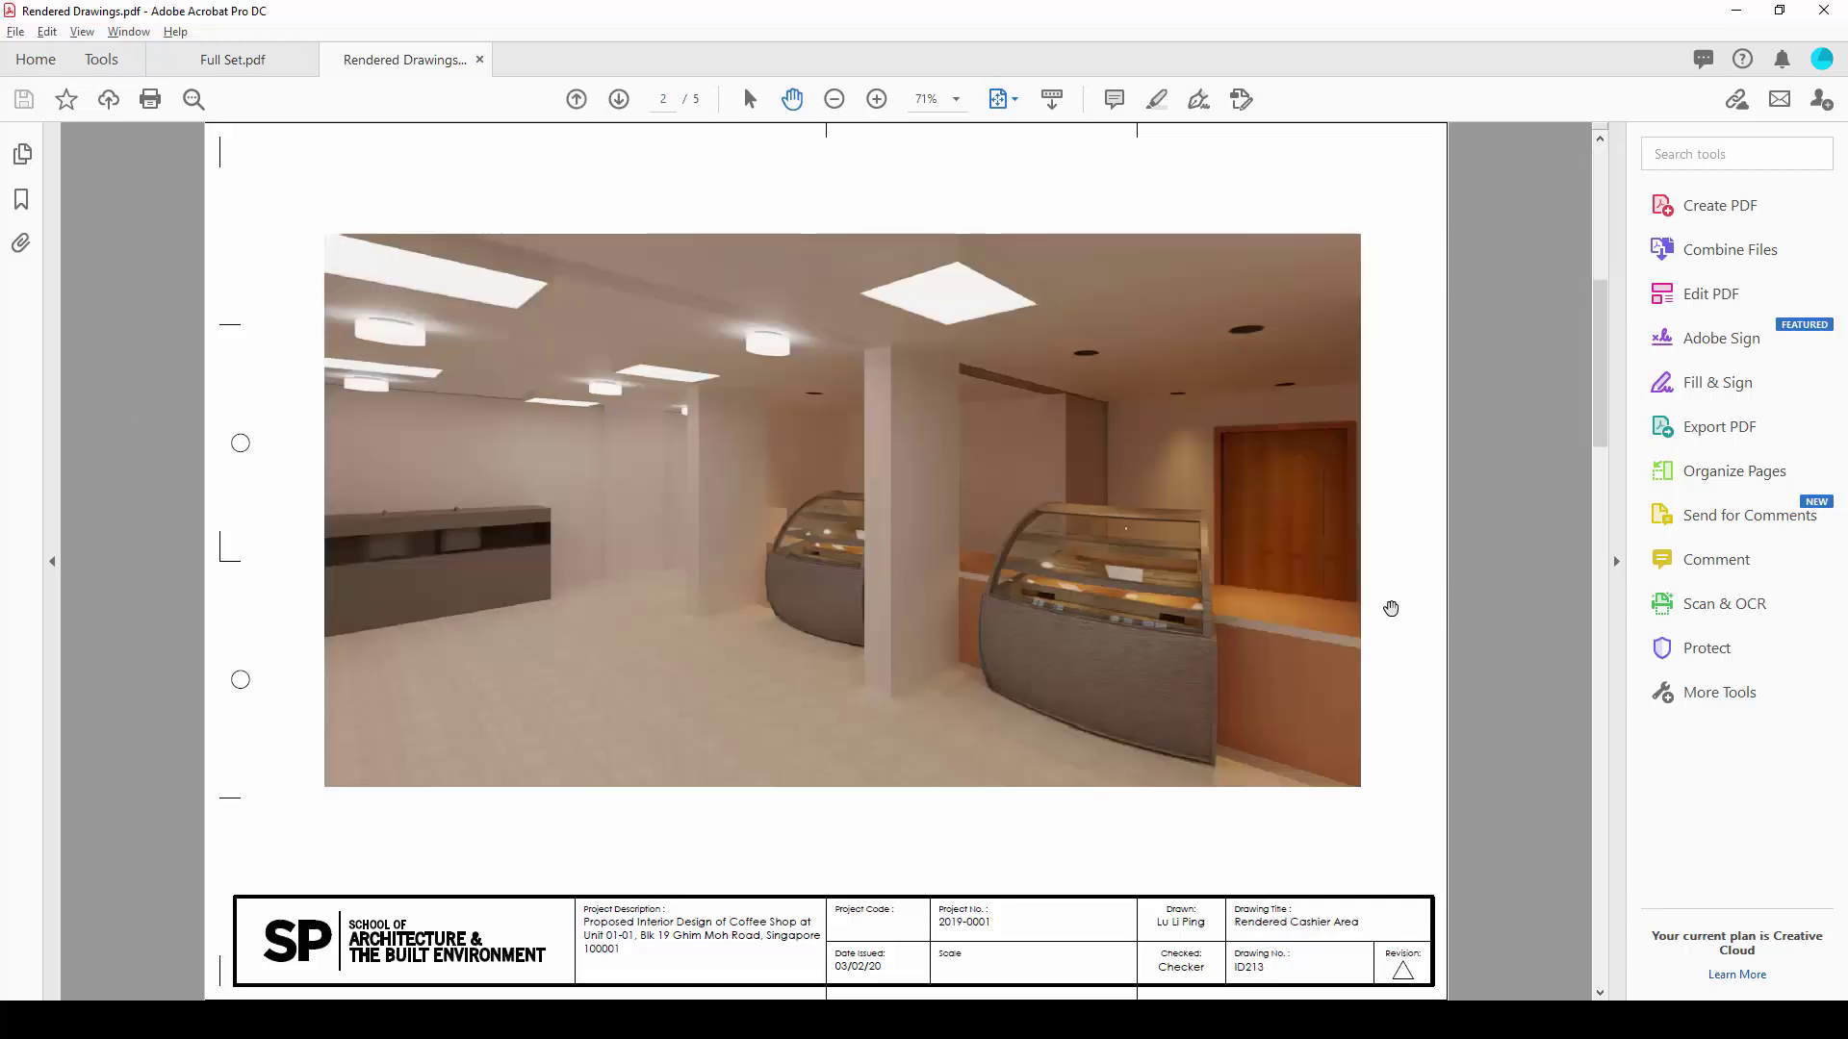
key(Right)
key(Right)
key(Right)
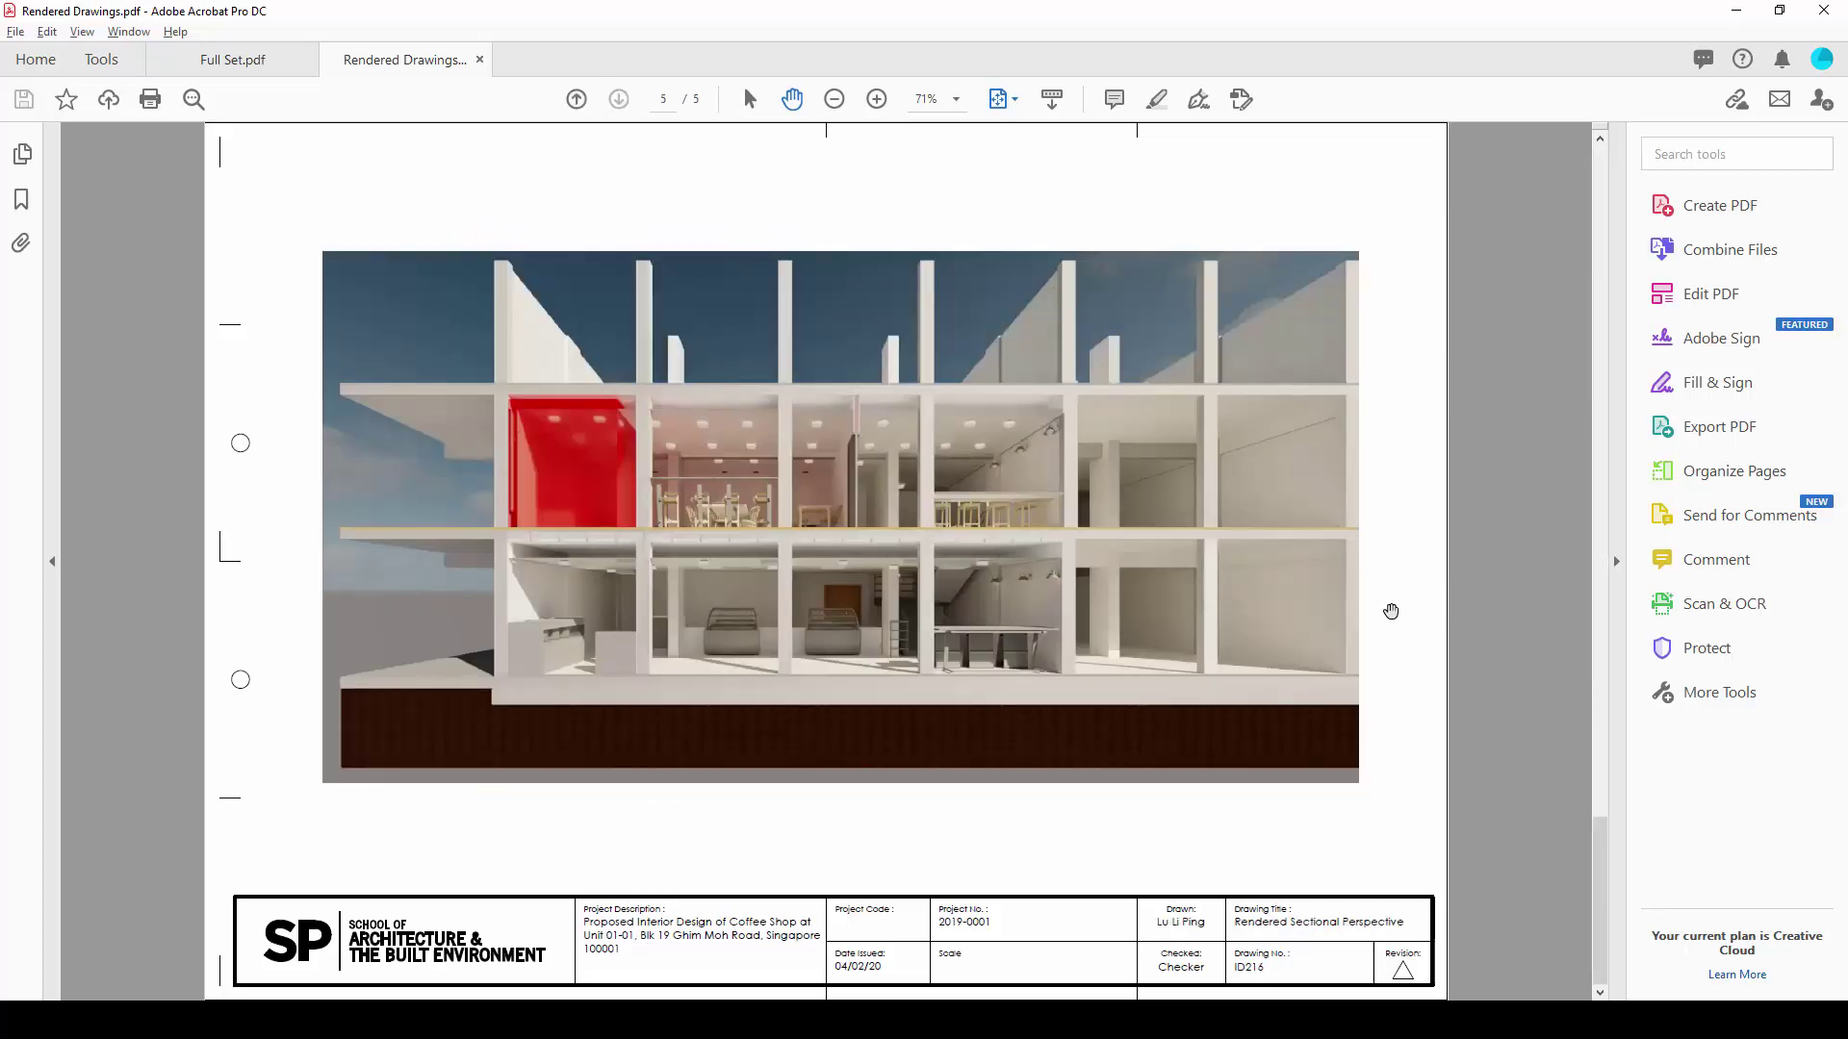
- Page back to the first sheet of Rendered Drawings.pdf and close that document
key(Left)
key(Left)
key(Left)
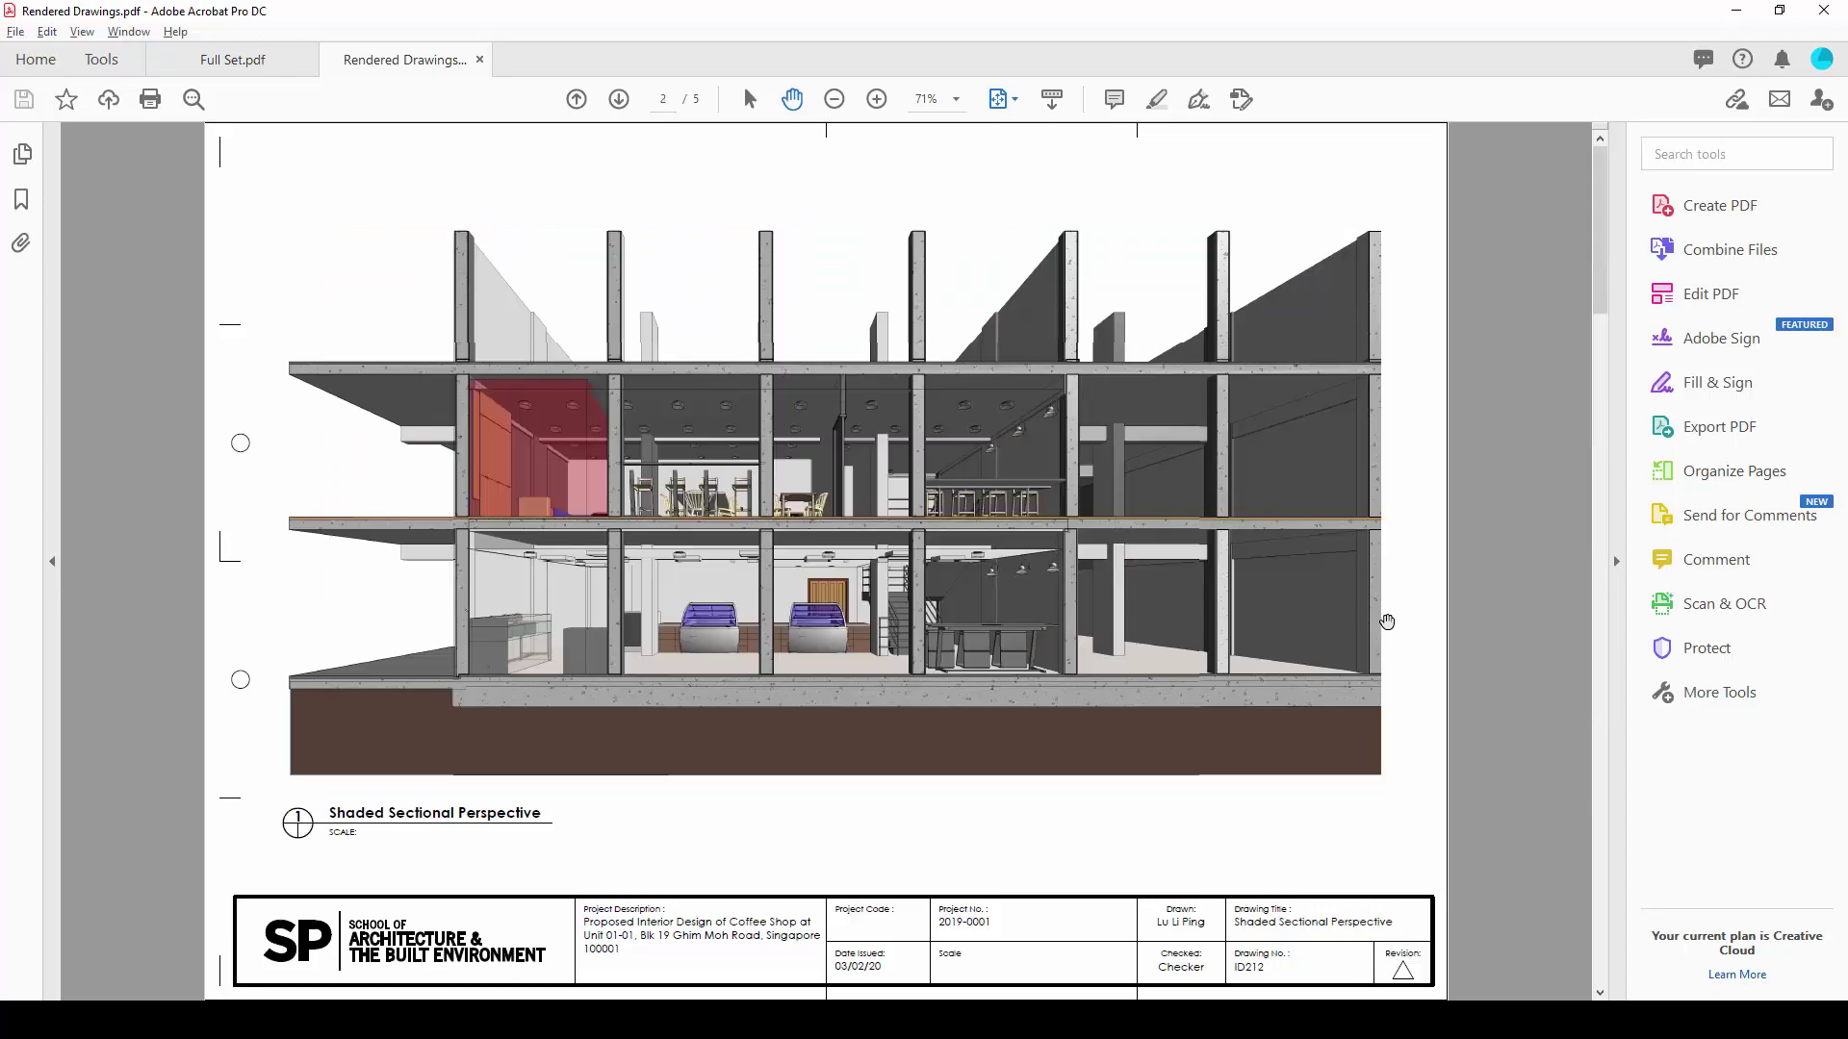
key(Left)
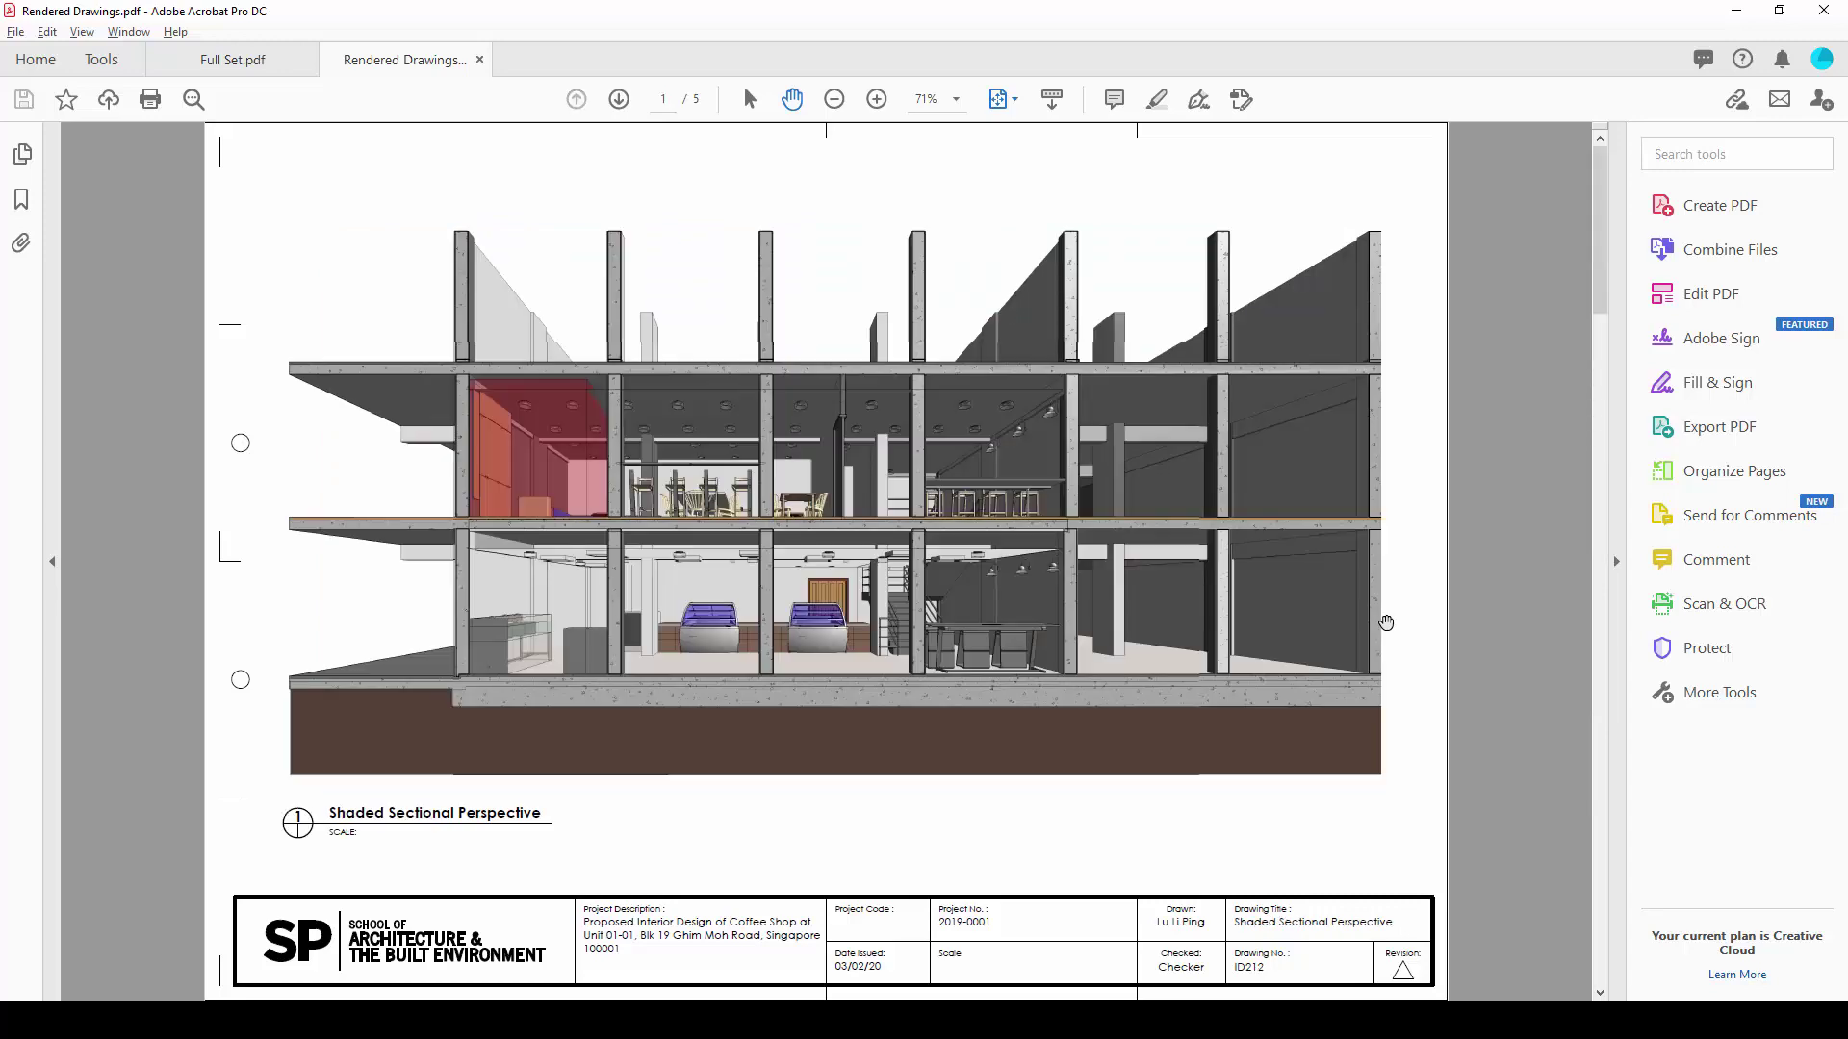
click(211, 66)
click(408, 70)
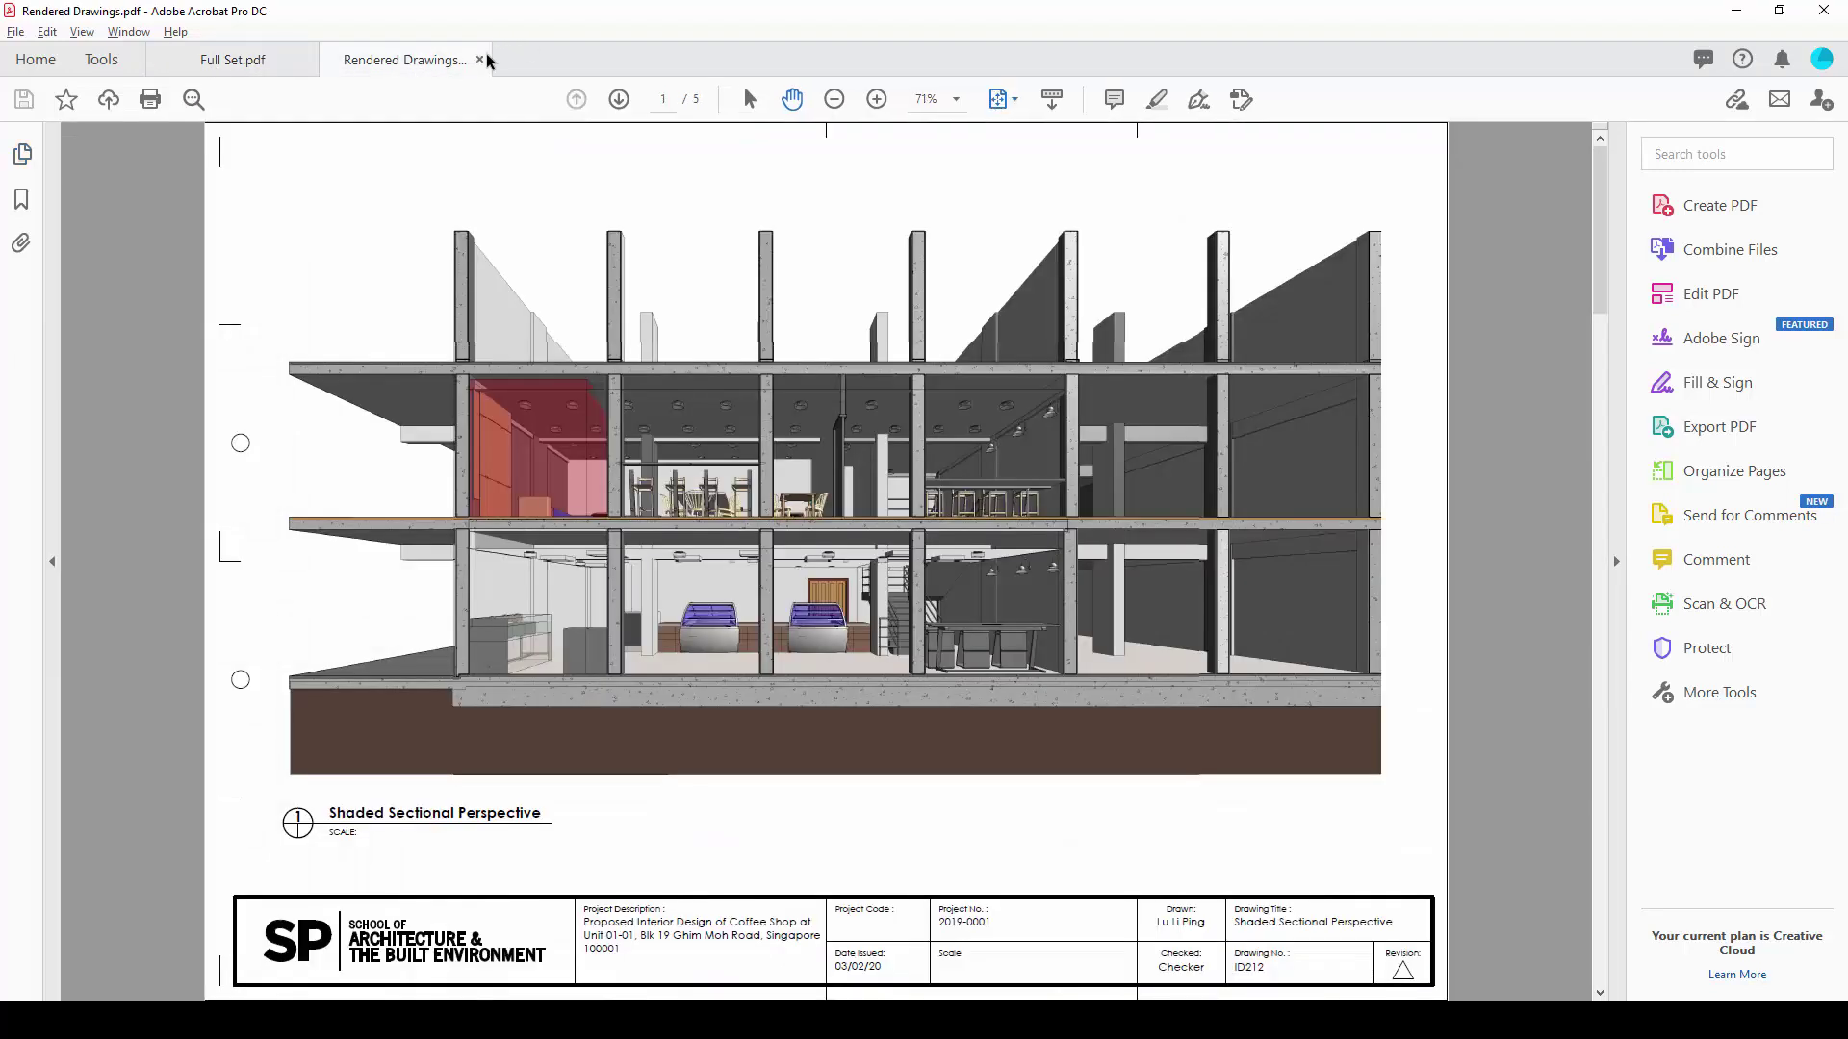
click(480, 60)
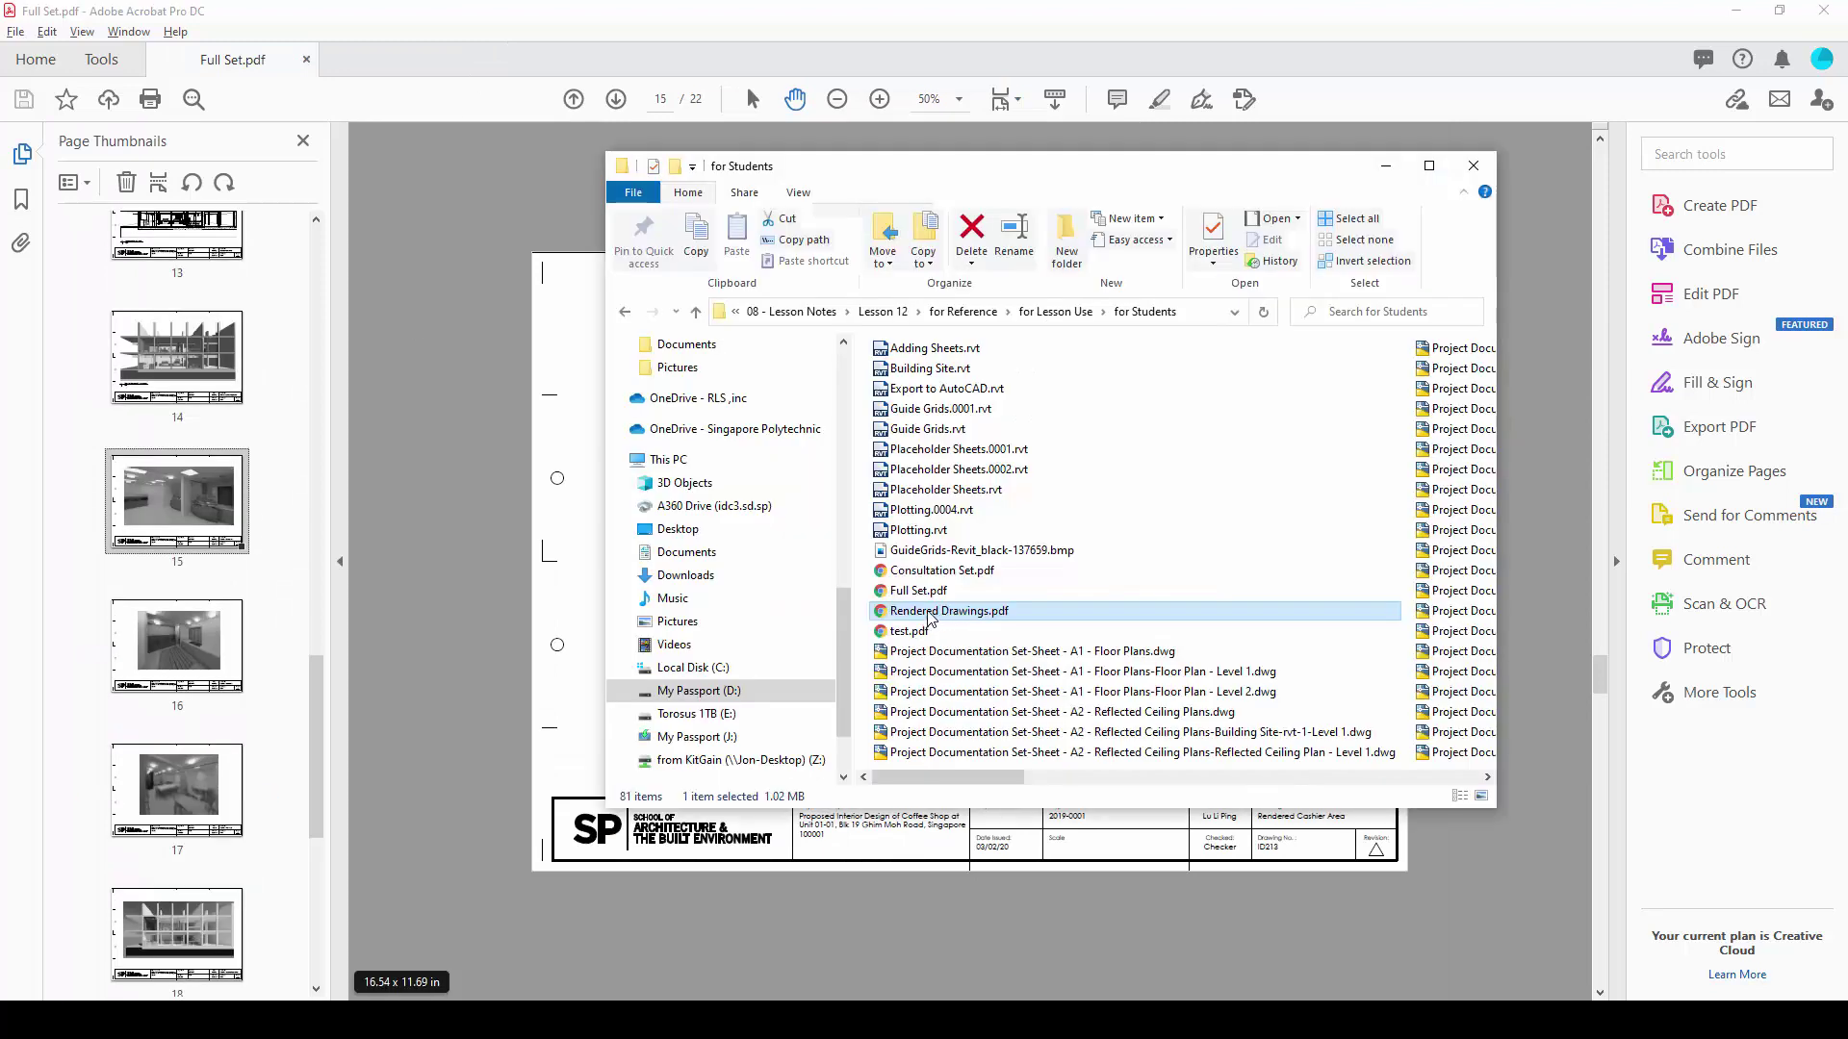
- Insert Rendered Drawings.pdf from the for Students folder into Full Set.pdf after page 13 and view inserted pages 14 and 15
drag(930, 618, 266, 321)
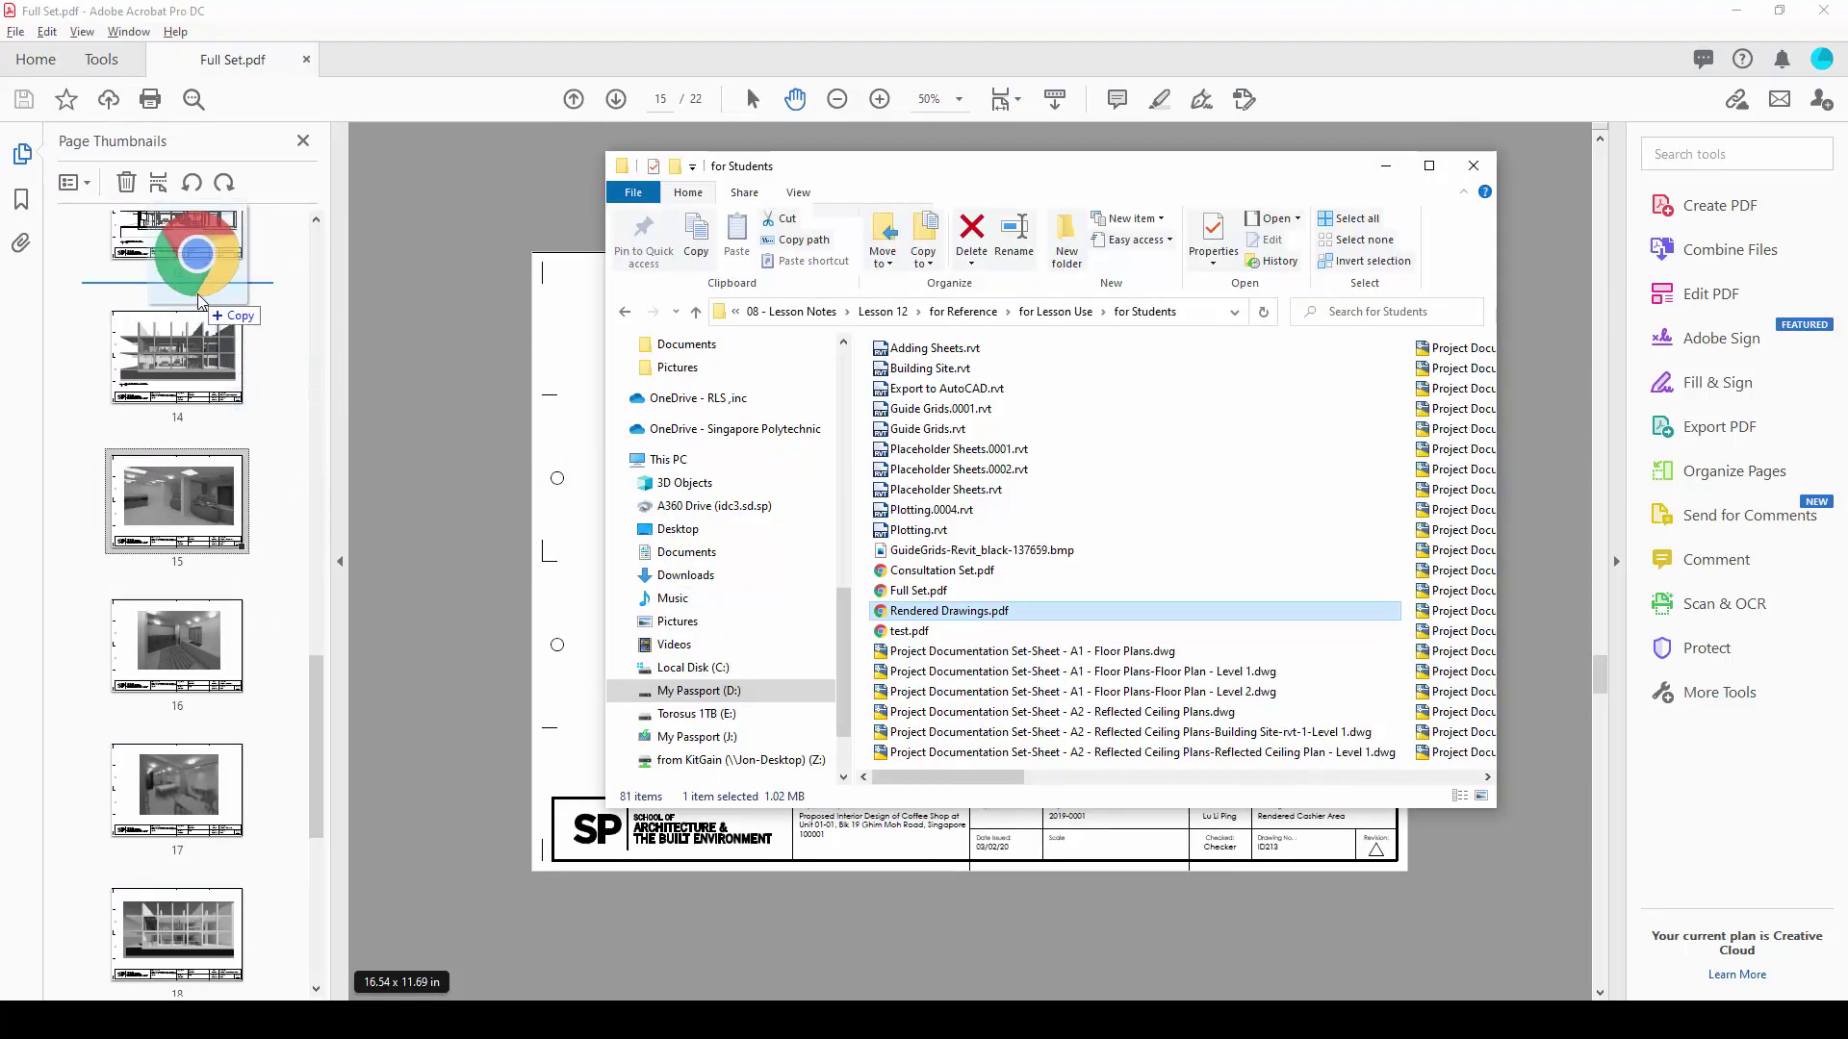
click(185, 353)
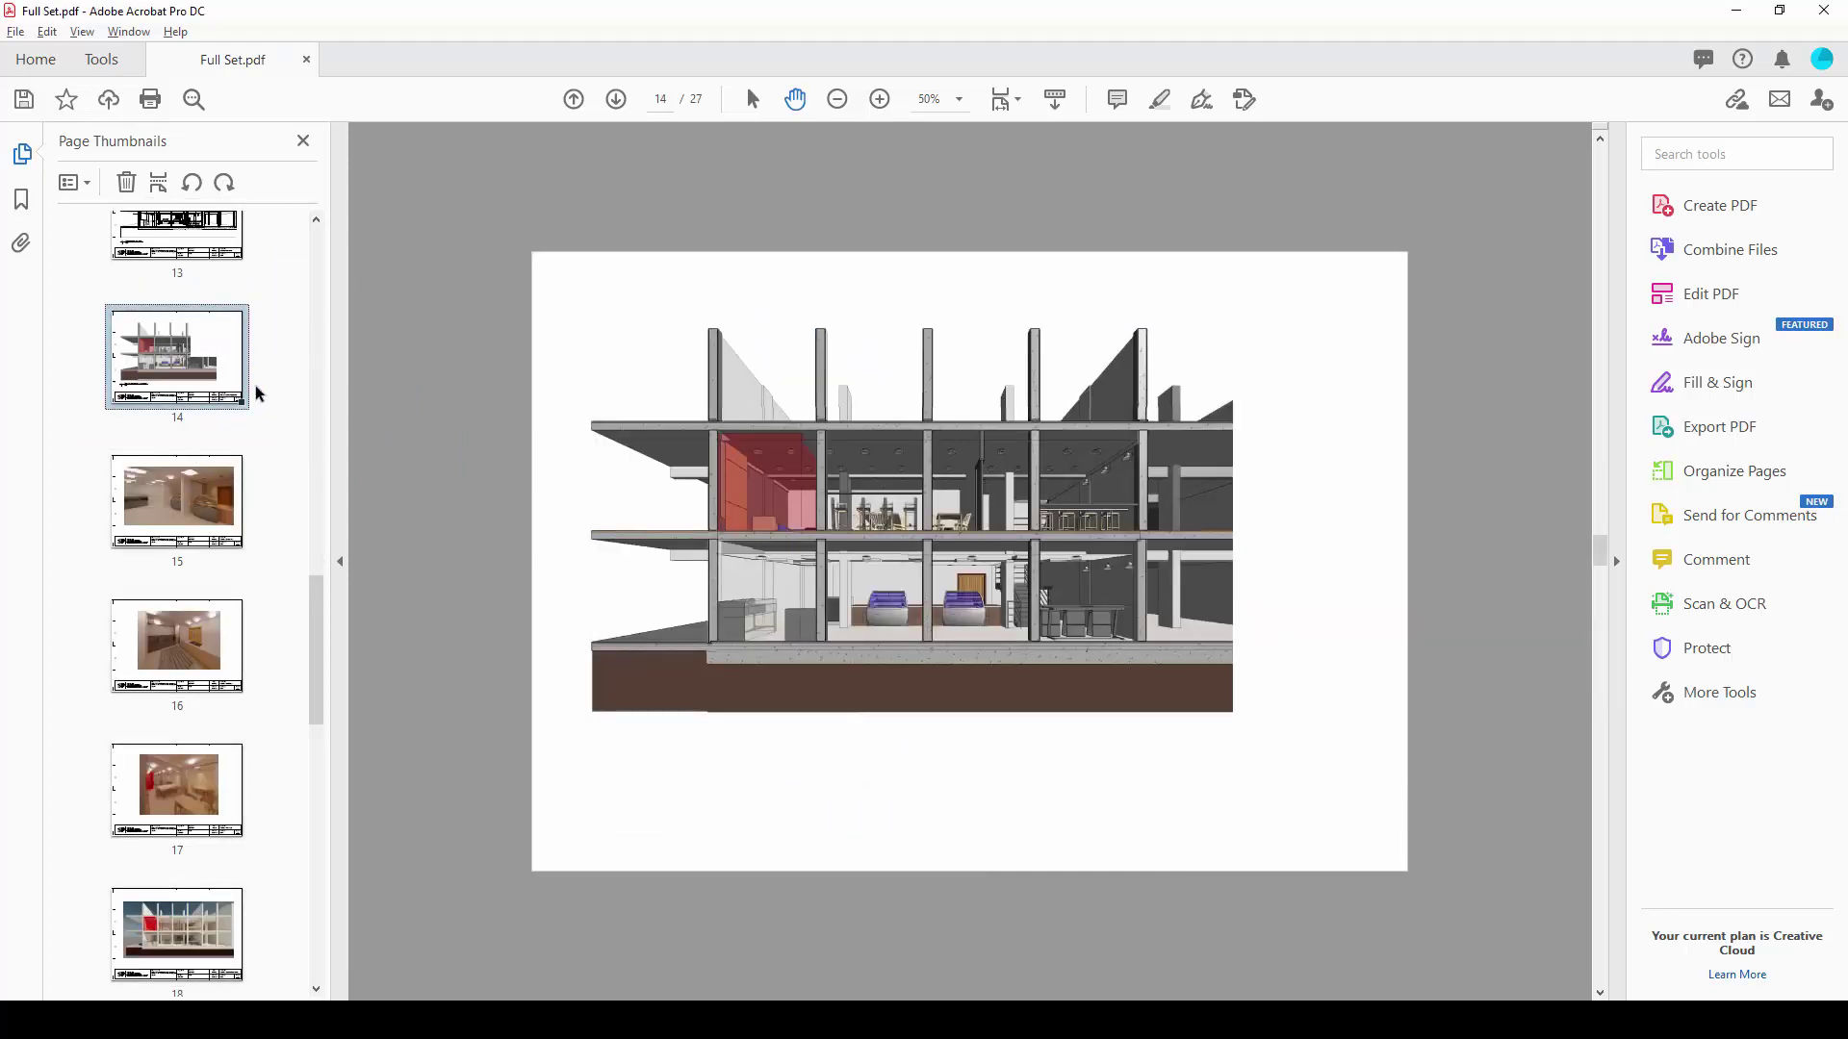
click(163, 481)
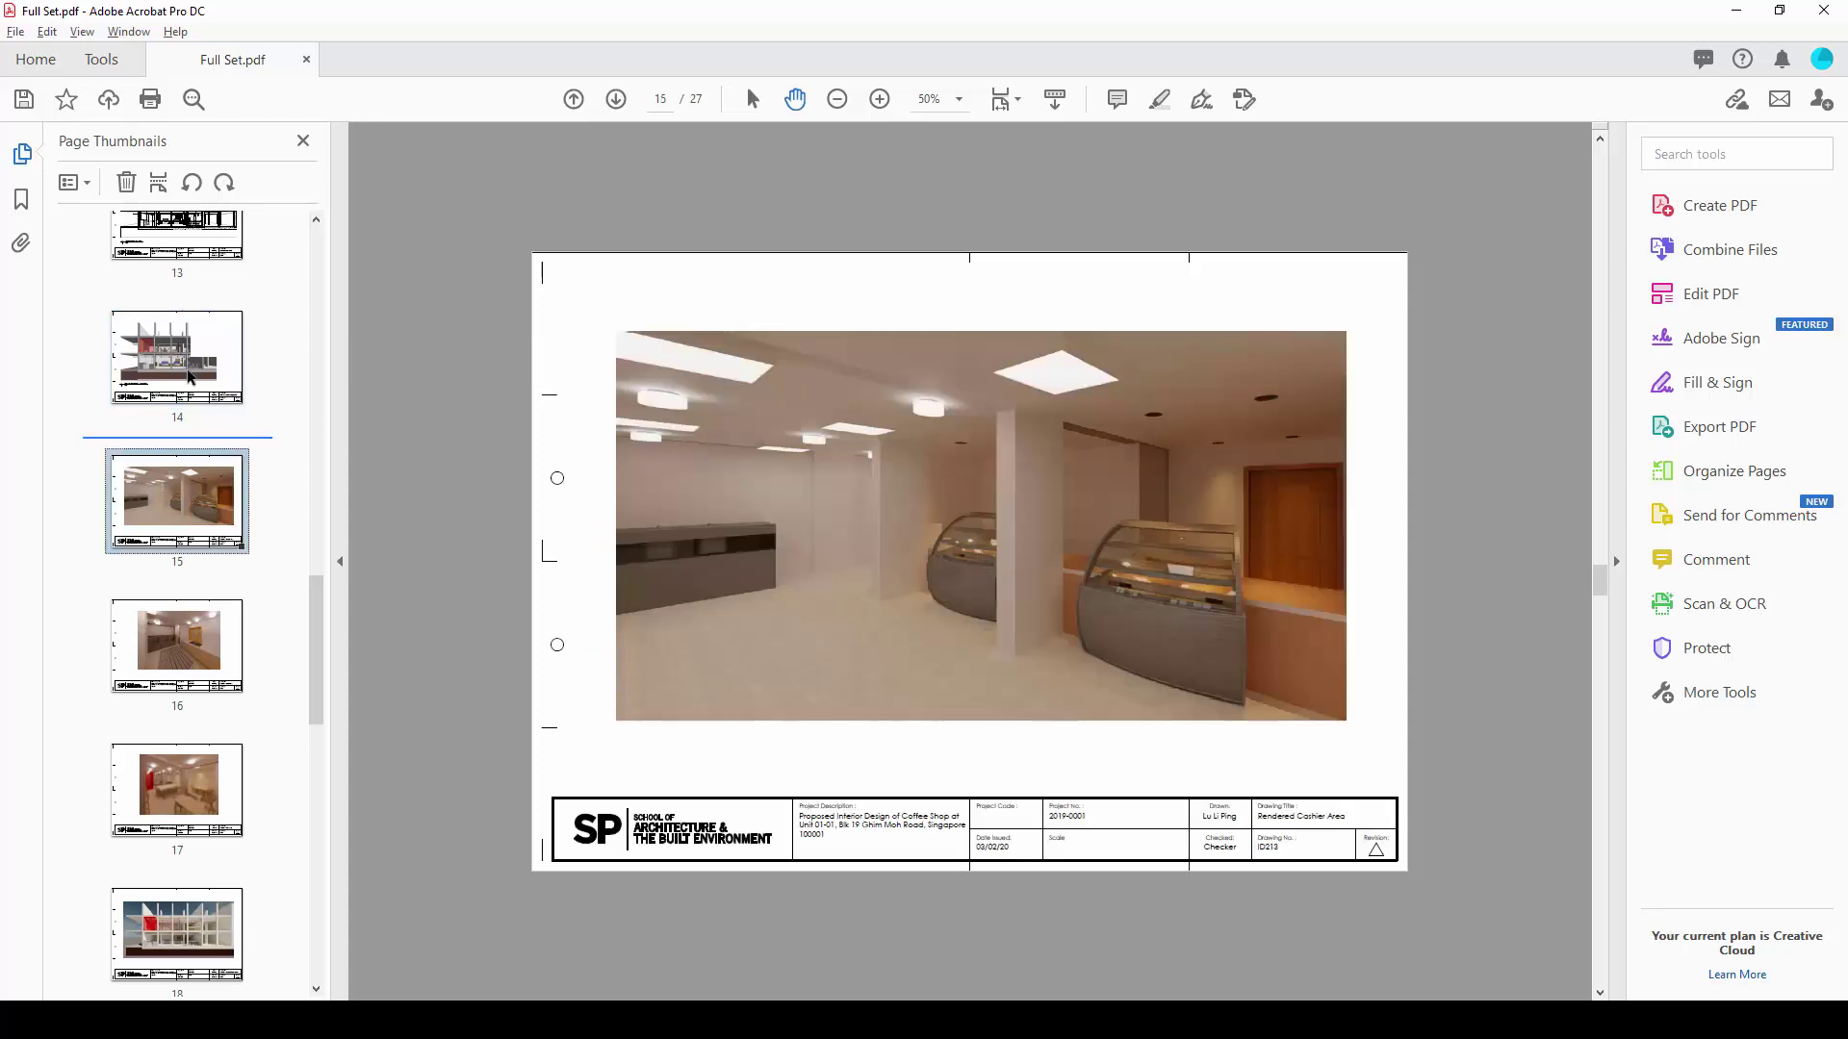
click(197, 363)
click(154, 510)
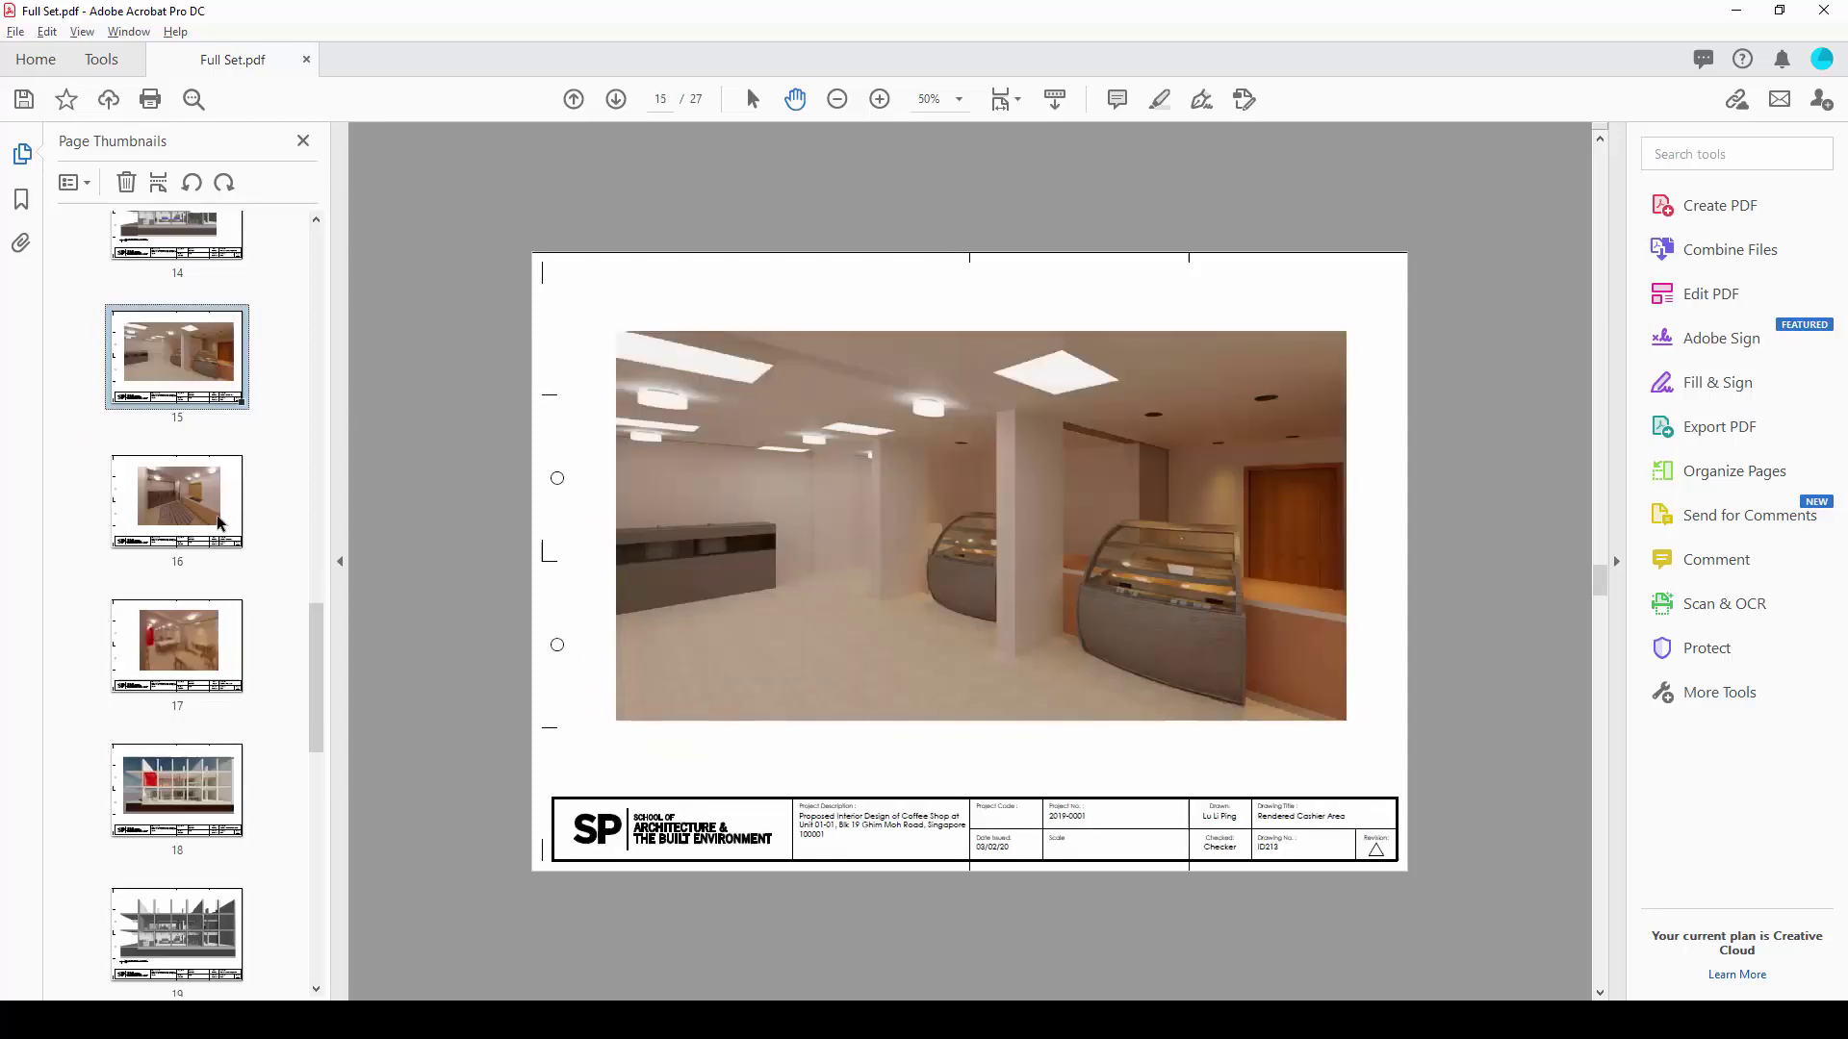
- Delete the duplicate greyscale rendered sheets, pages 19 to 23, from Full Set.pdf
scroll(202, 525, down, 5)
scroll(204, 527, up, 1)
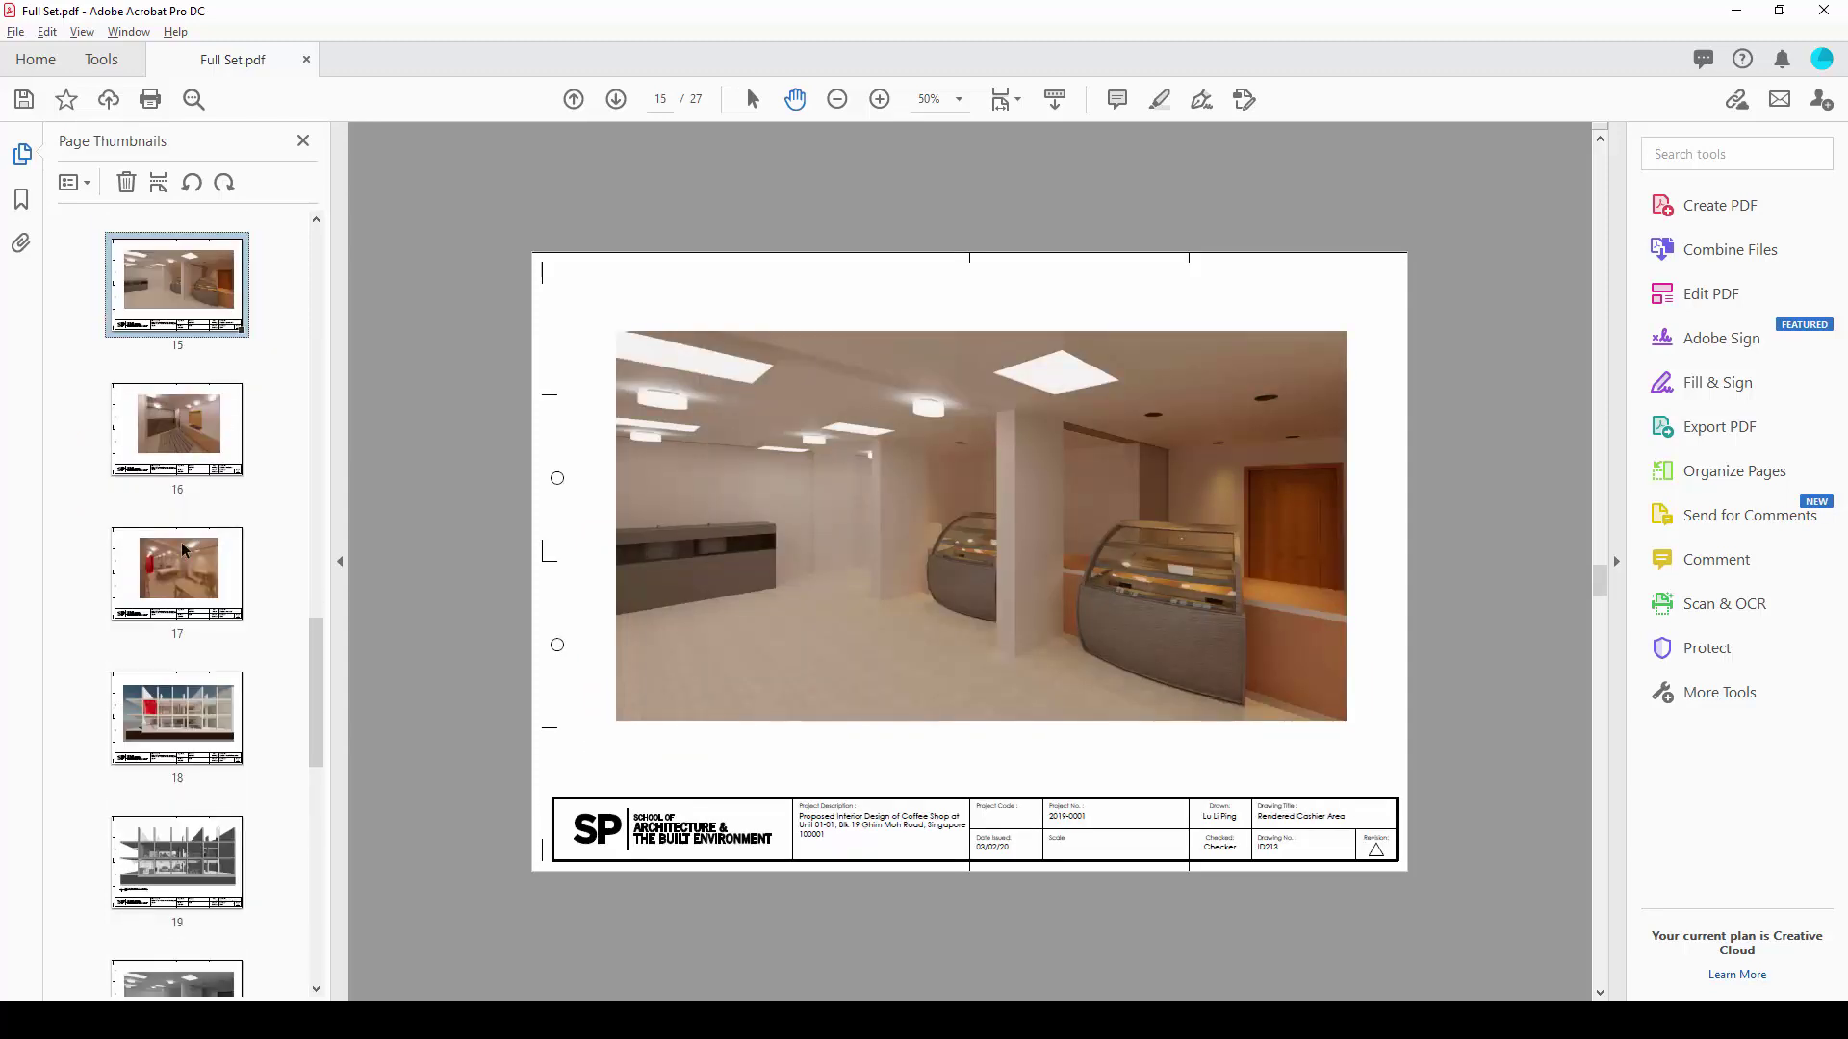
scroll(183, 609, down, 3)
click(214, 522)
scroll(207, 554, down, 3)
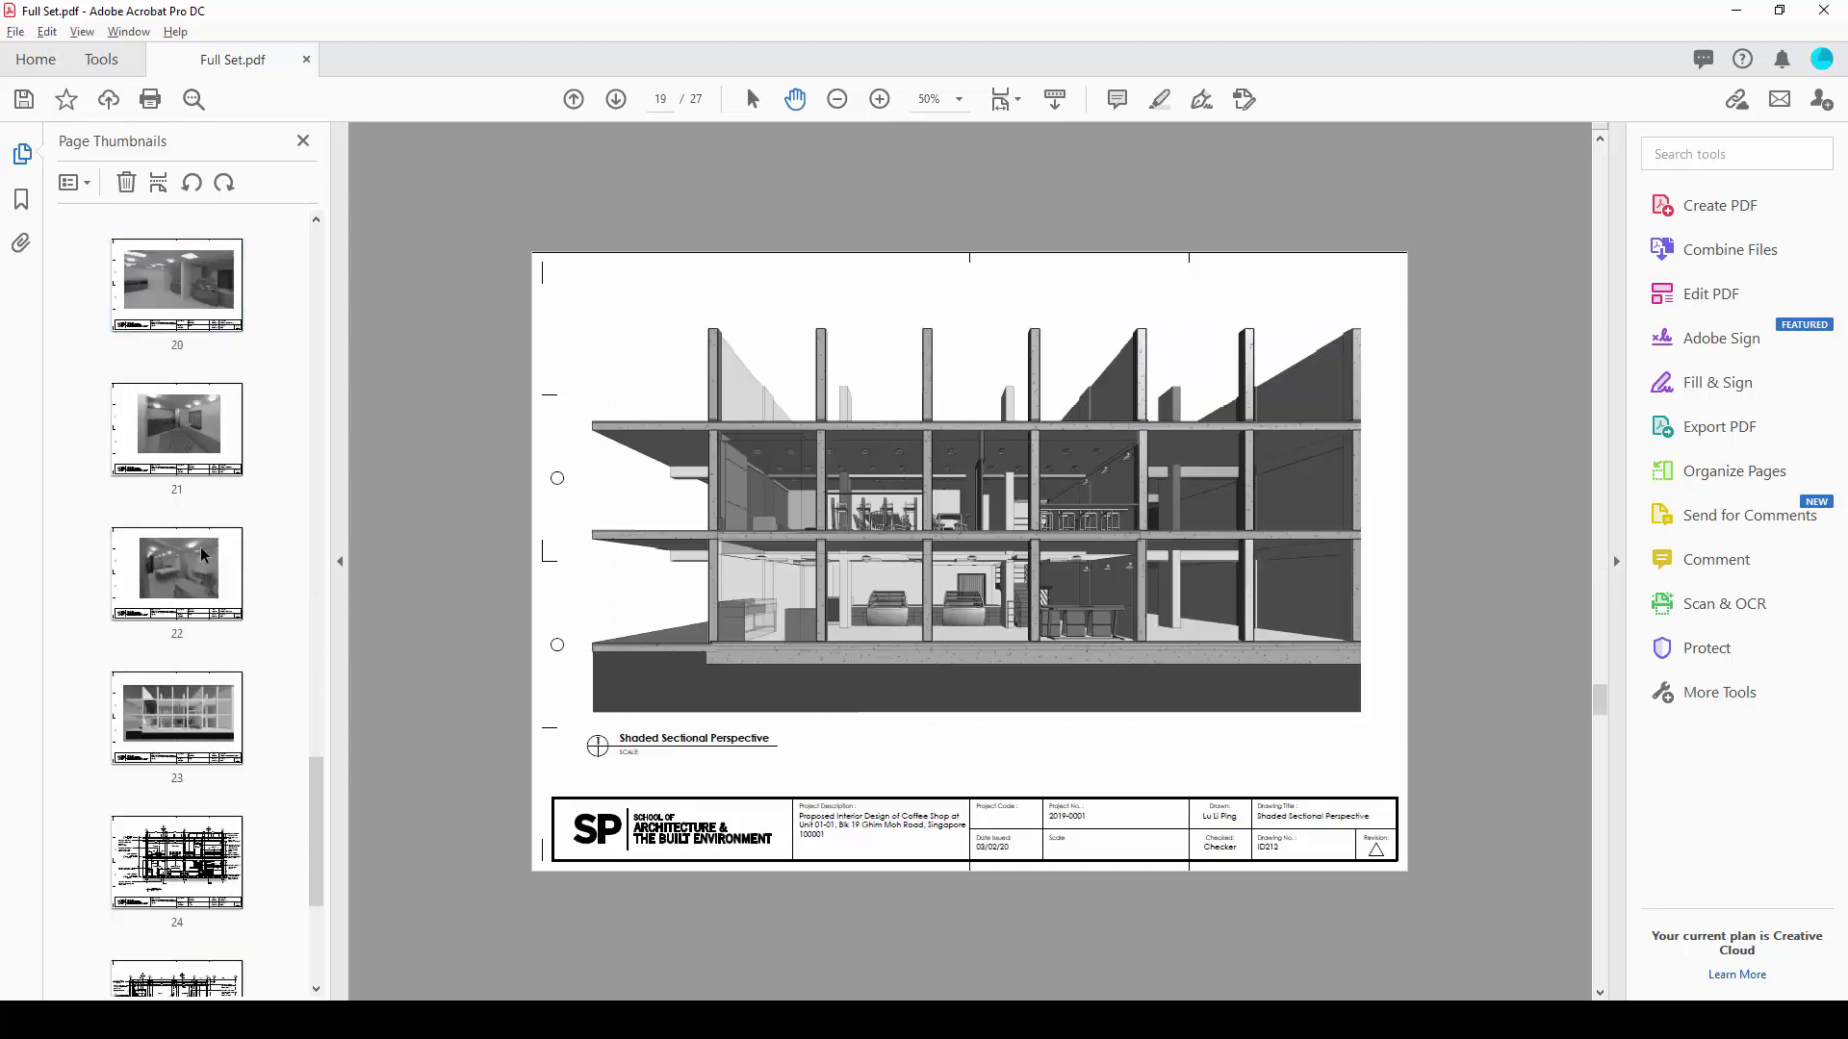
scroll(188, 741, up, 3)
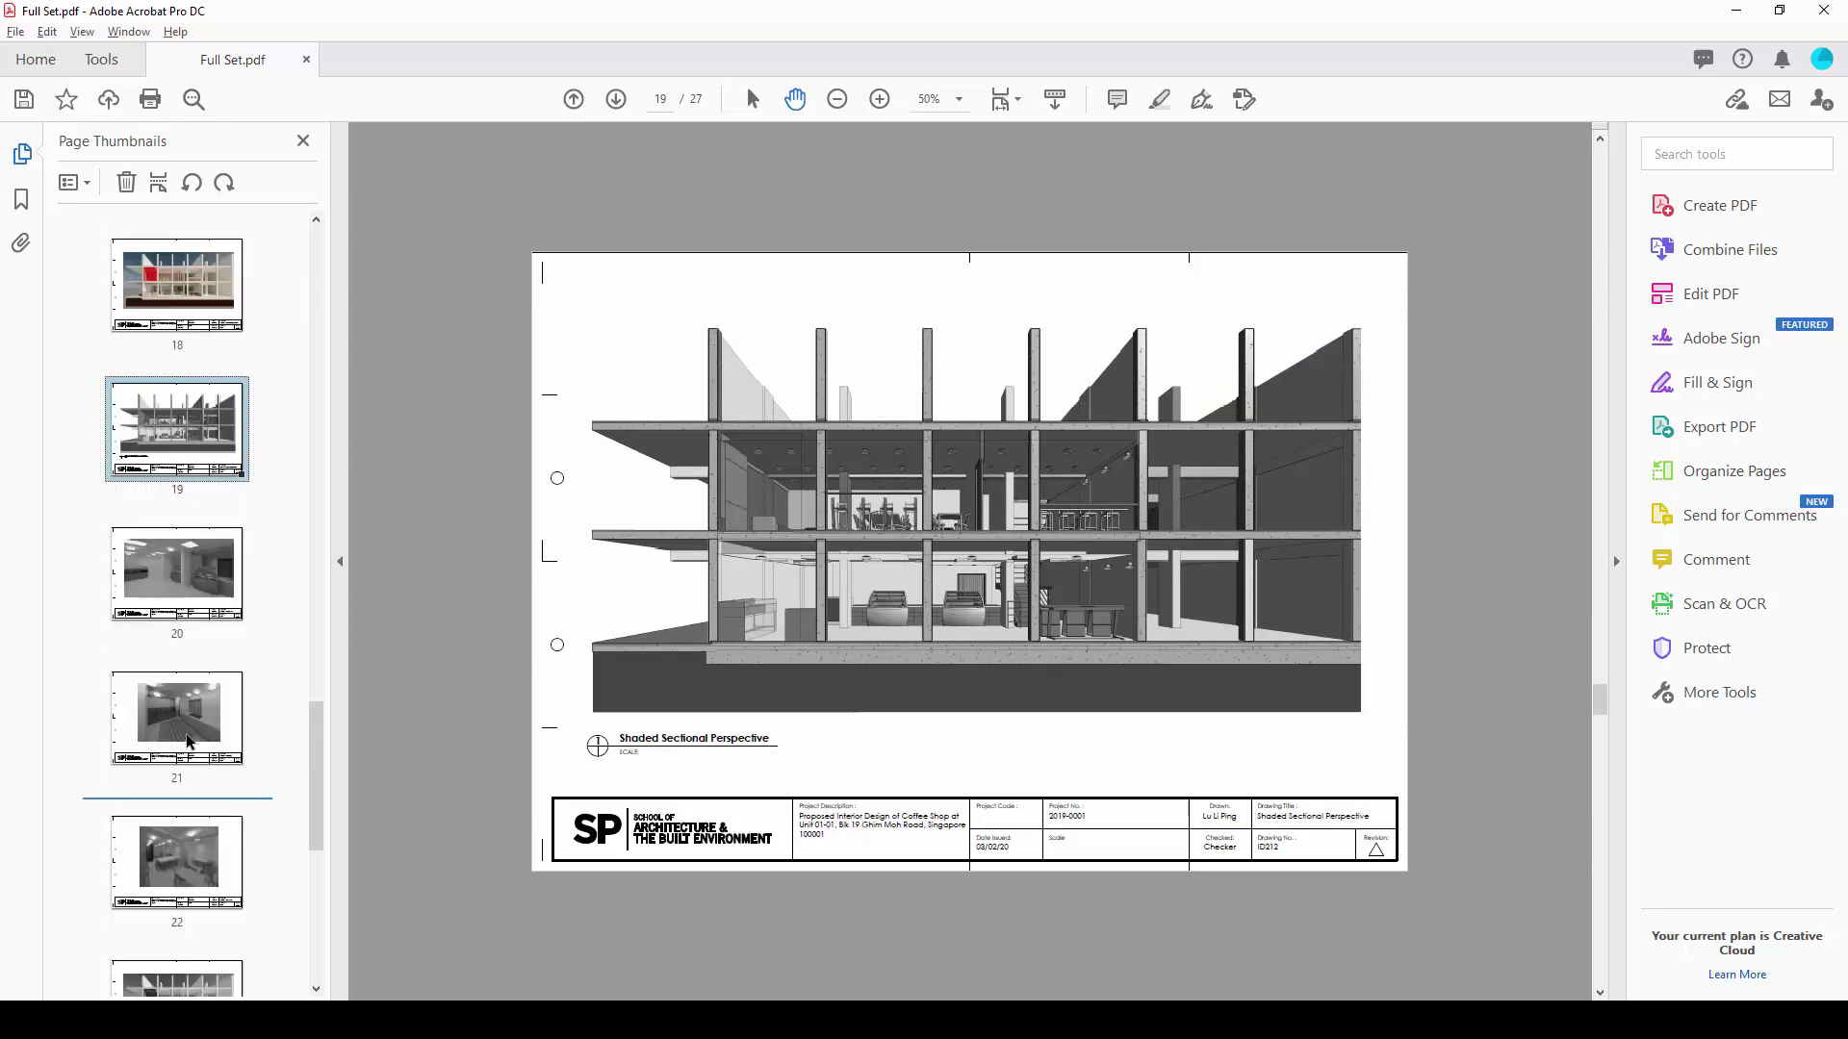
scroll(183, 747, down, 3)
shift+click(181, 751)
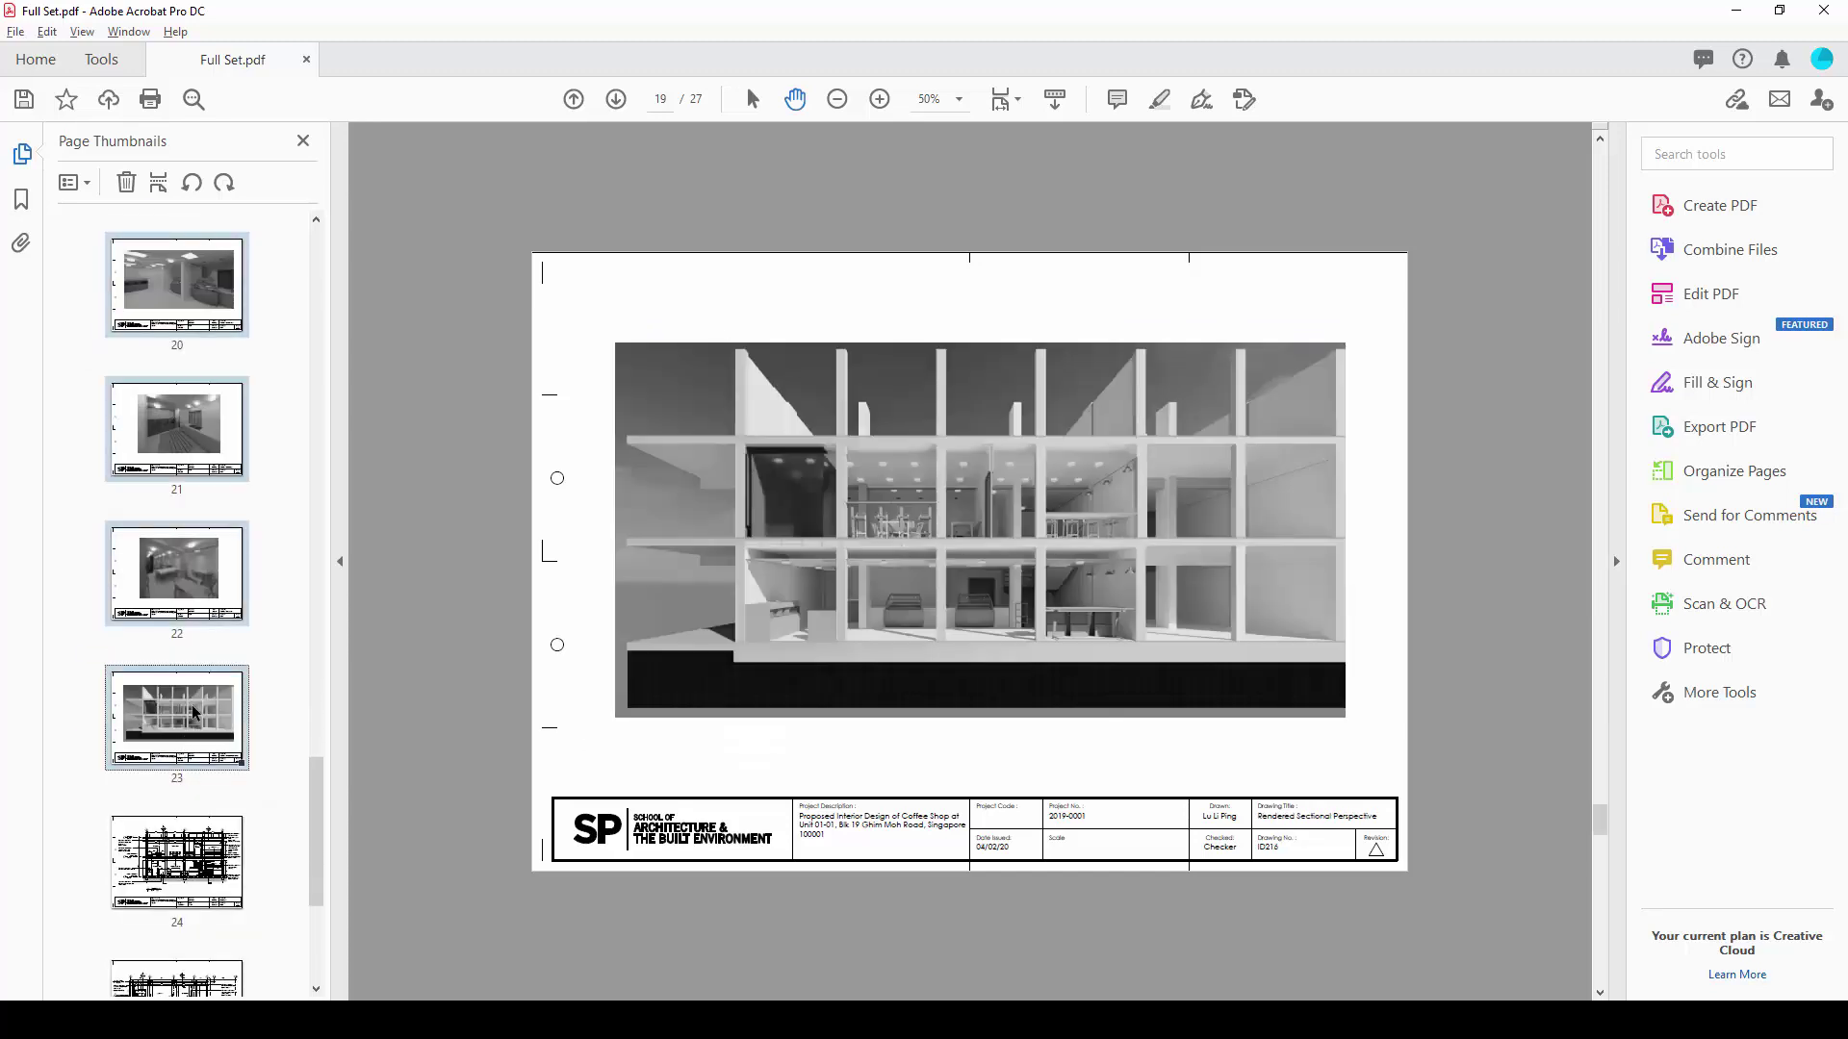
drag(181, 750, 260, 717)
key(Delete)
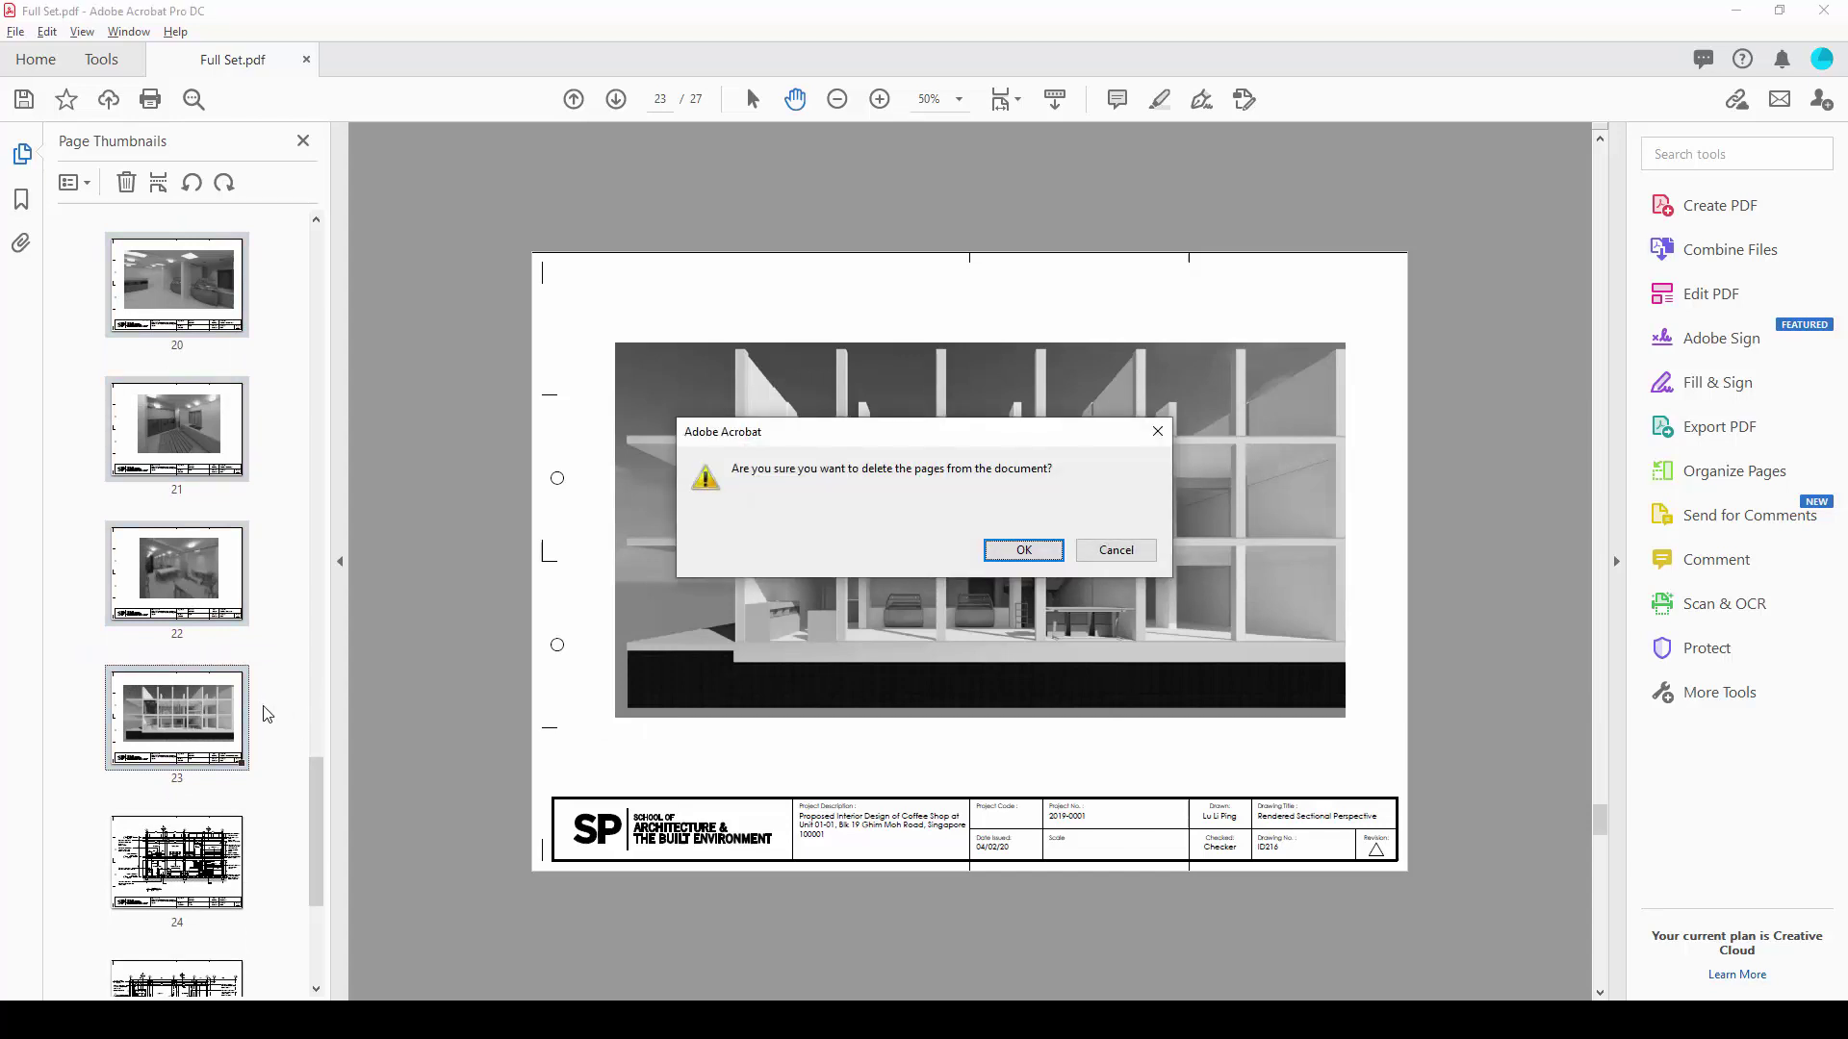
click(1023, 551)
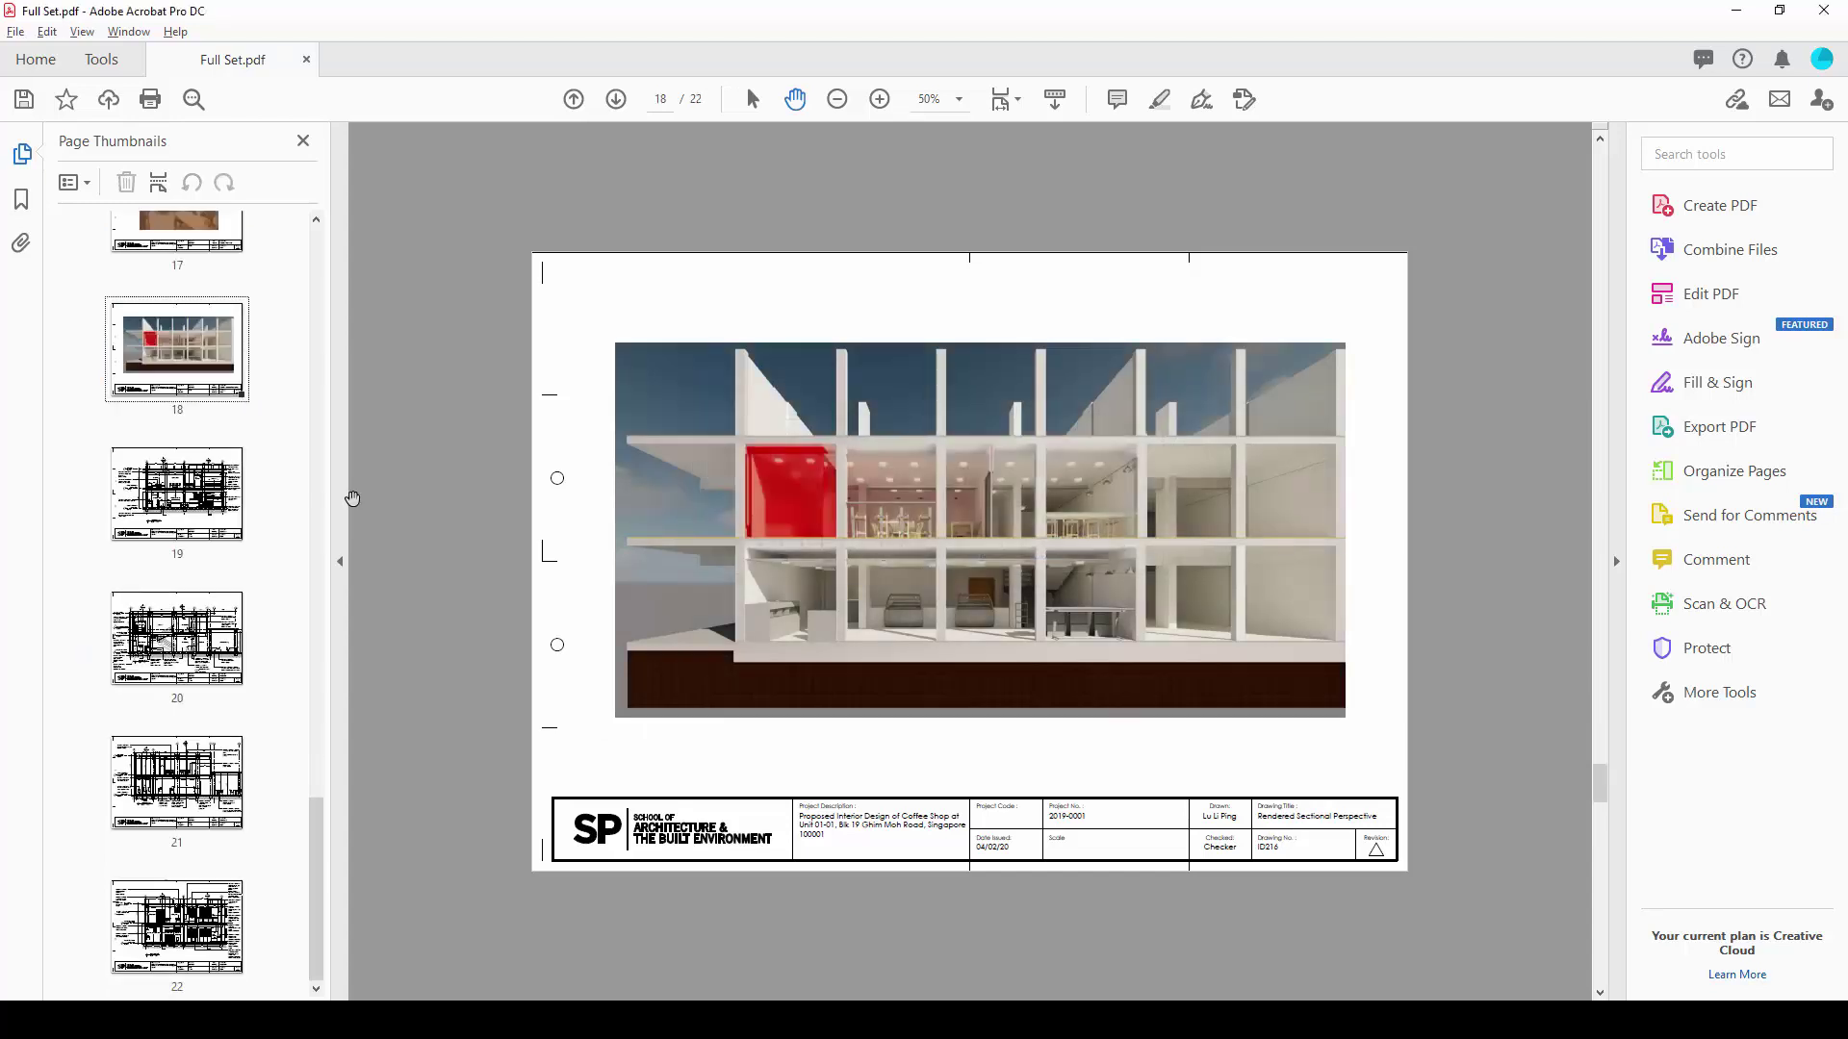
- Look over the page thumbnails around the inserted colour sheets and embed all page thumbnails in Full Set.pdf
scroll(231, 549, up, 2)
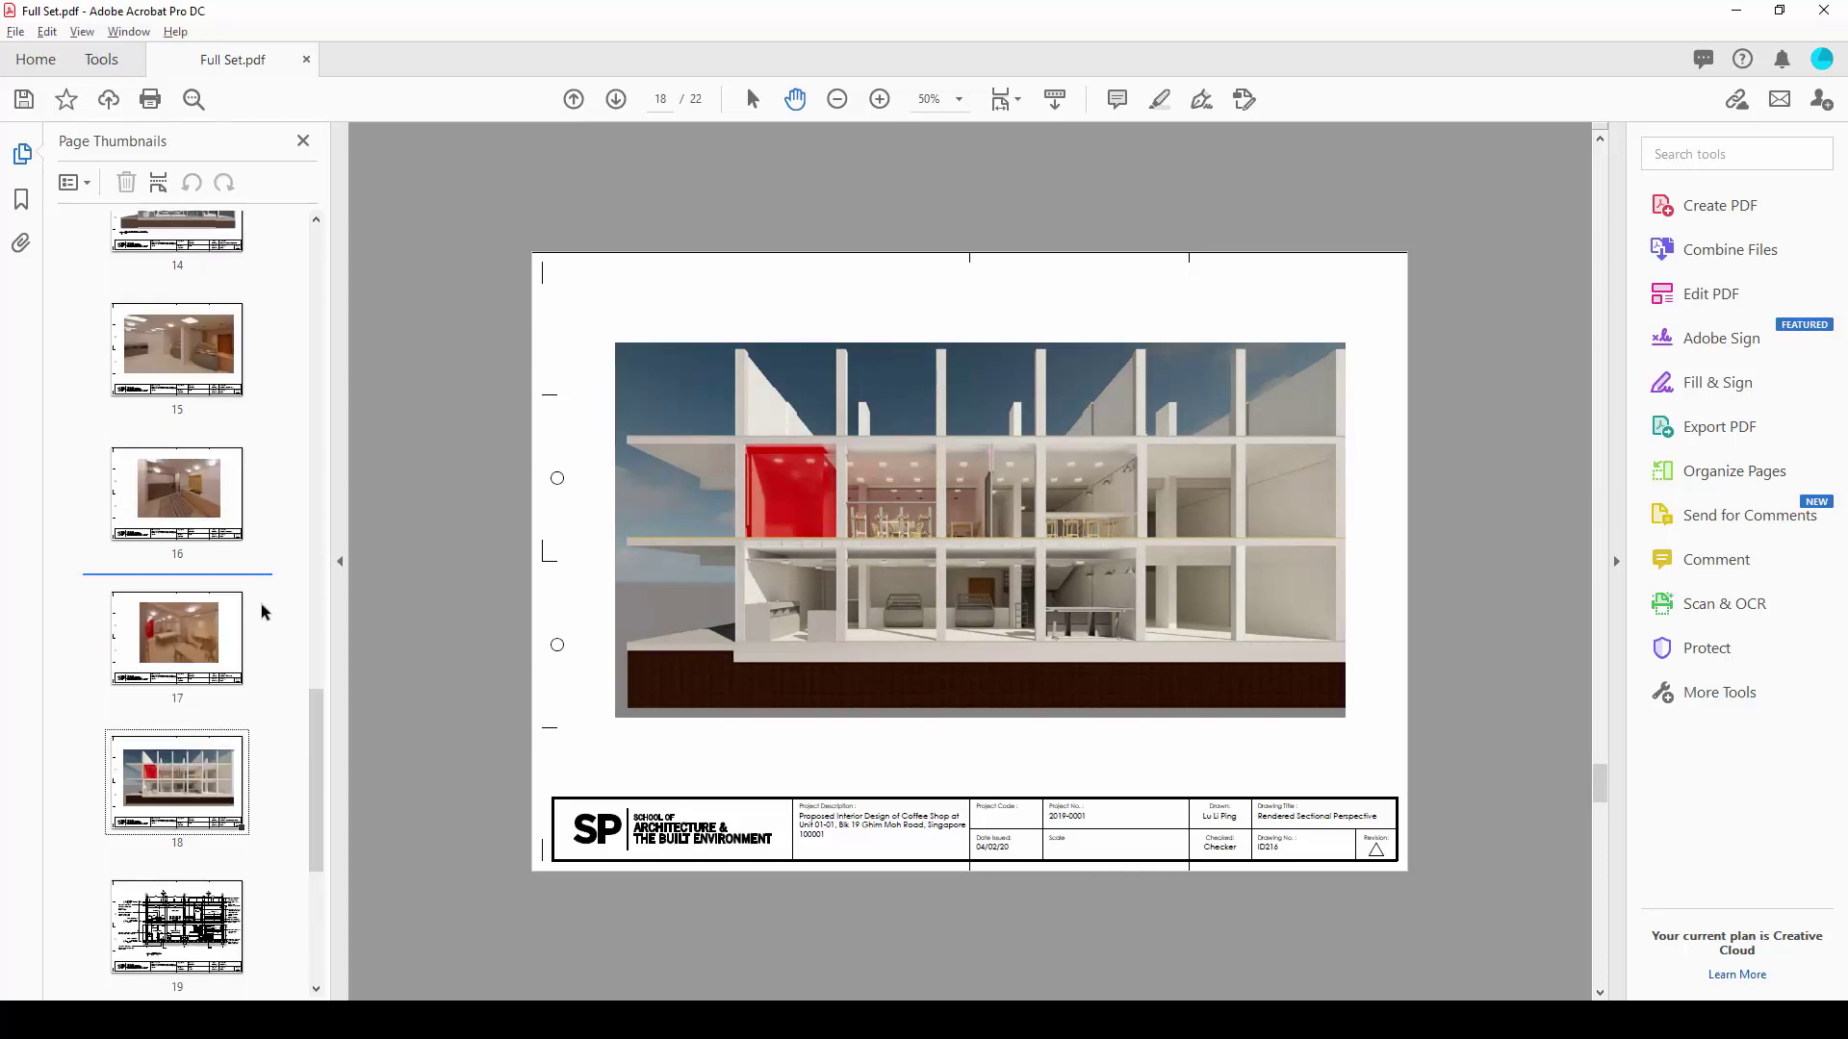
scroll(228, 688, up, 2)
scroll(202, 640, down, 5)
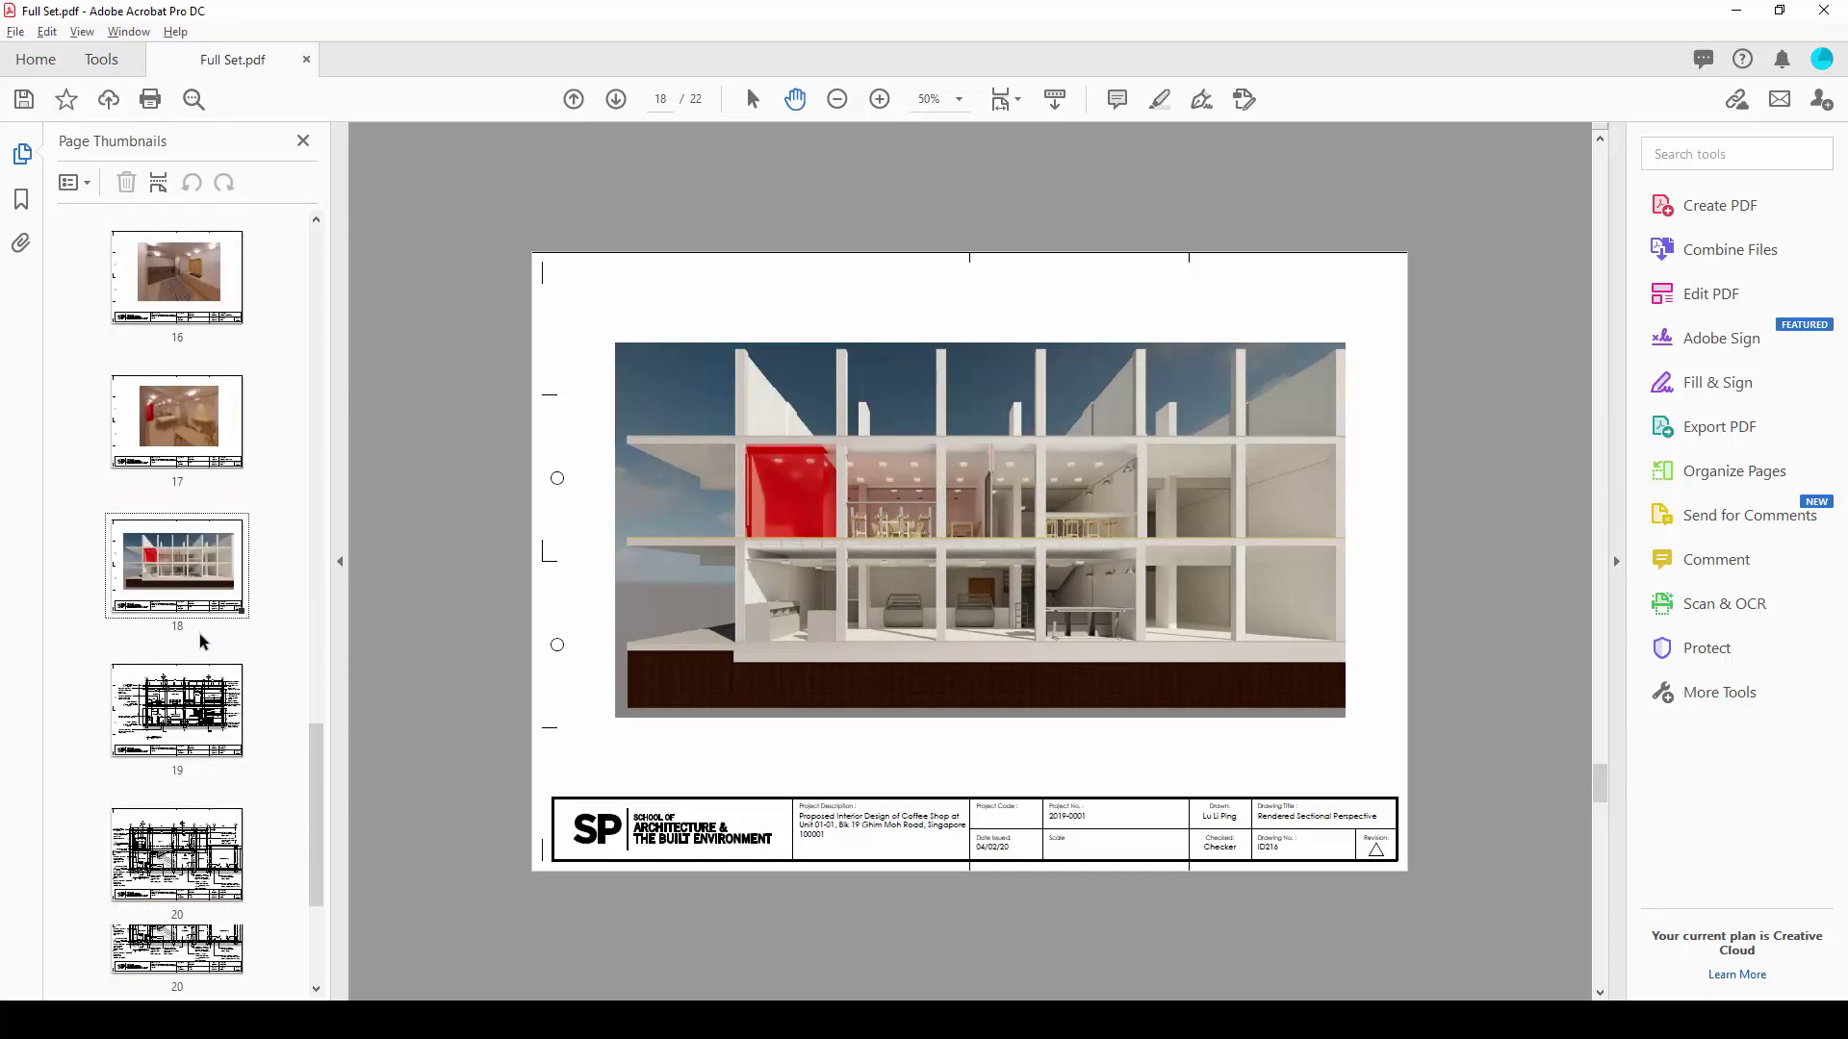
scroll(250, 510, up, 1)
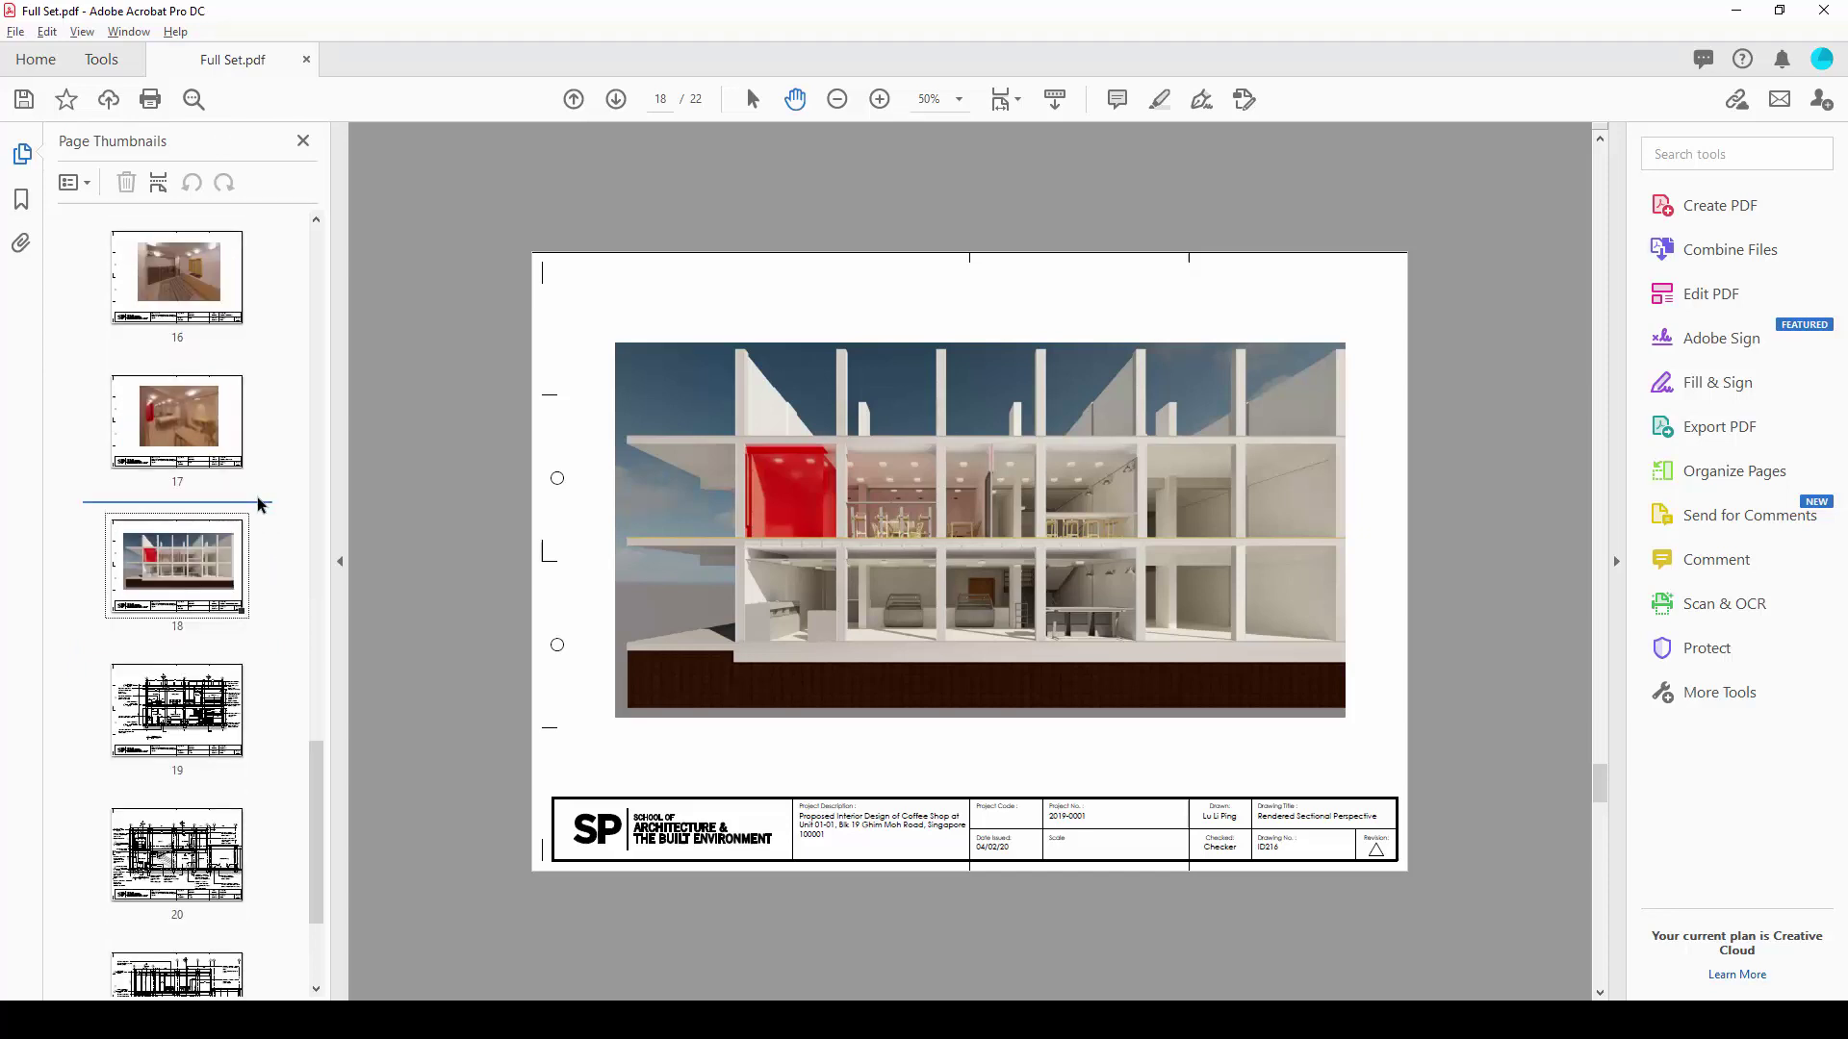
right_click(286, 452)
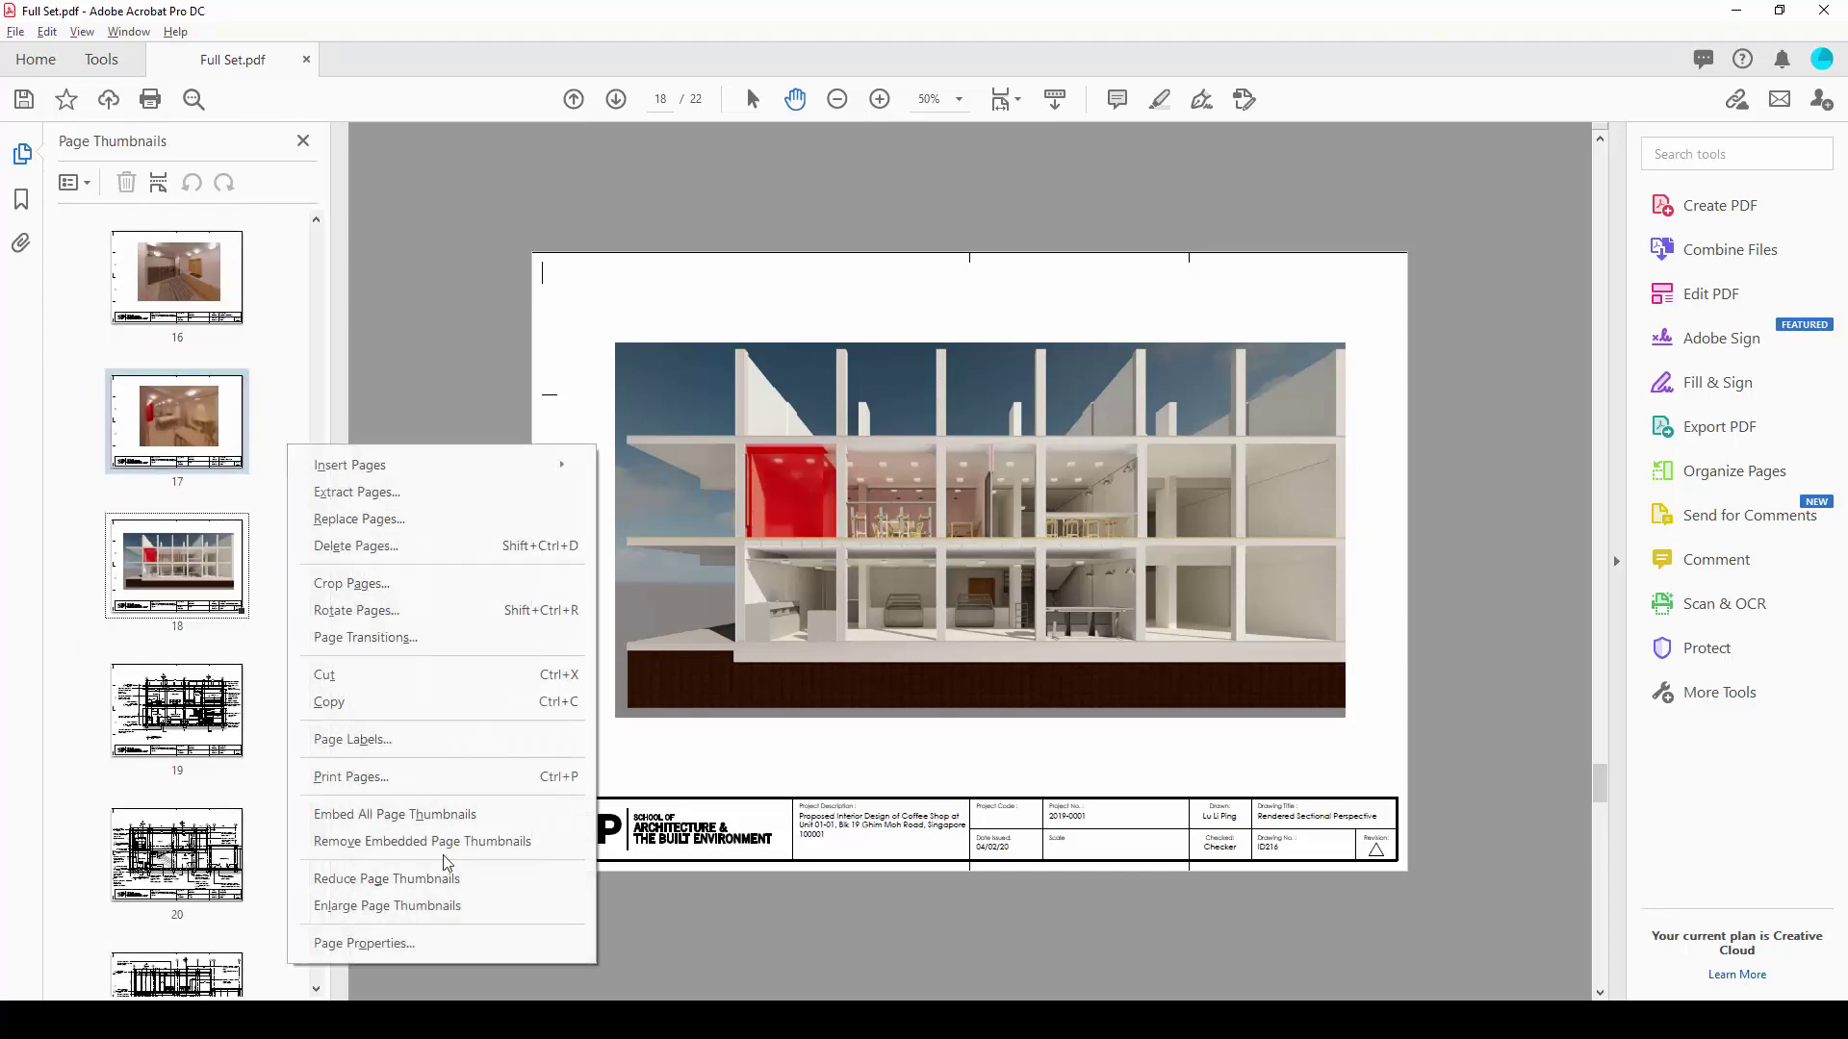
click(428, 815)
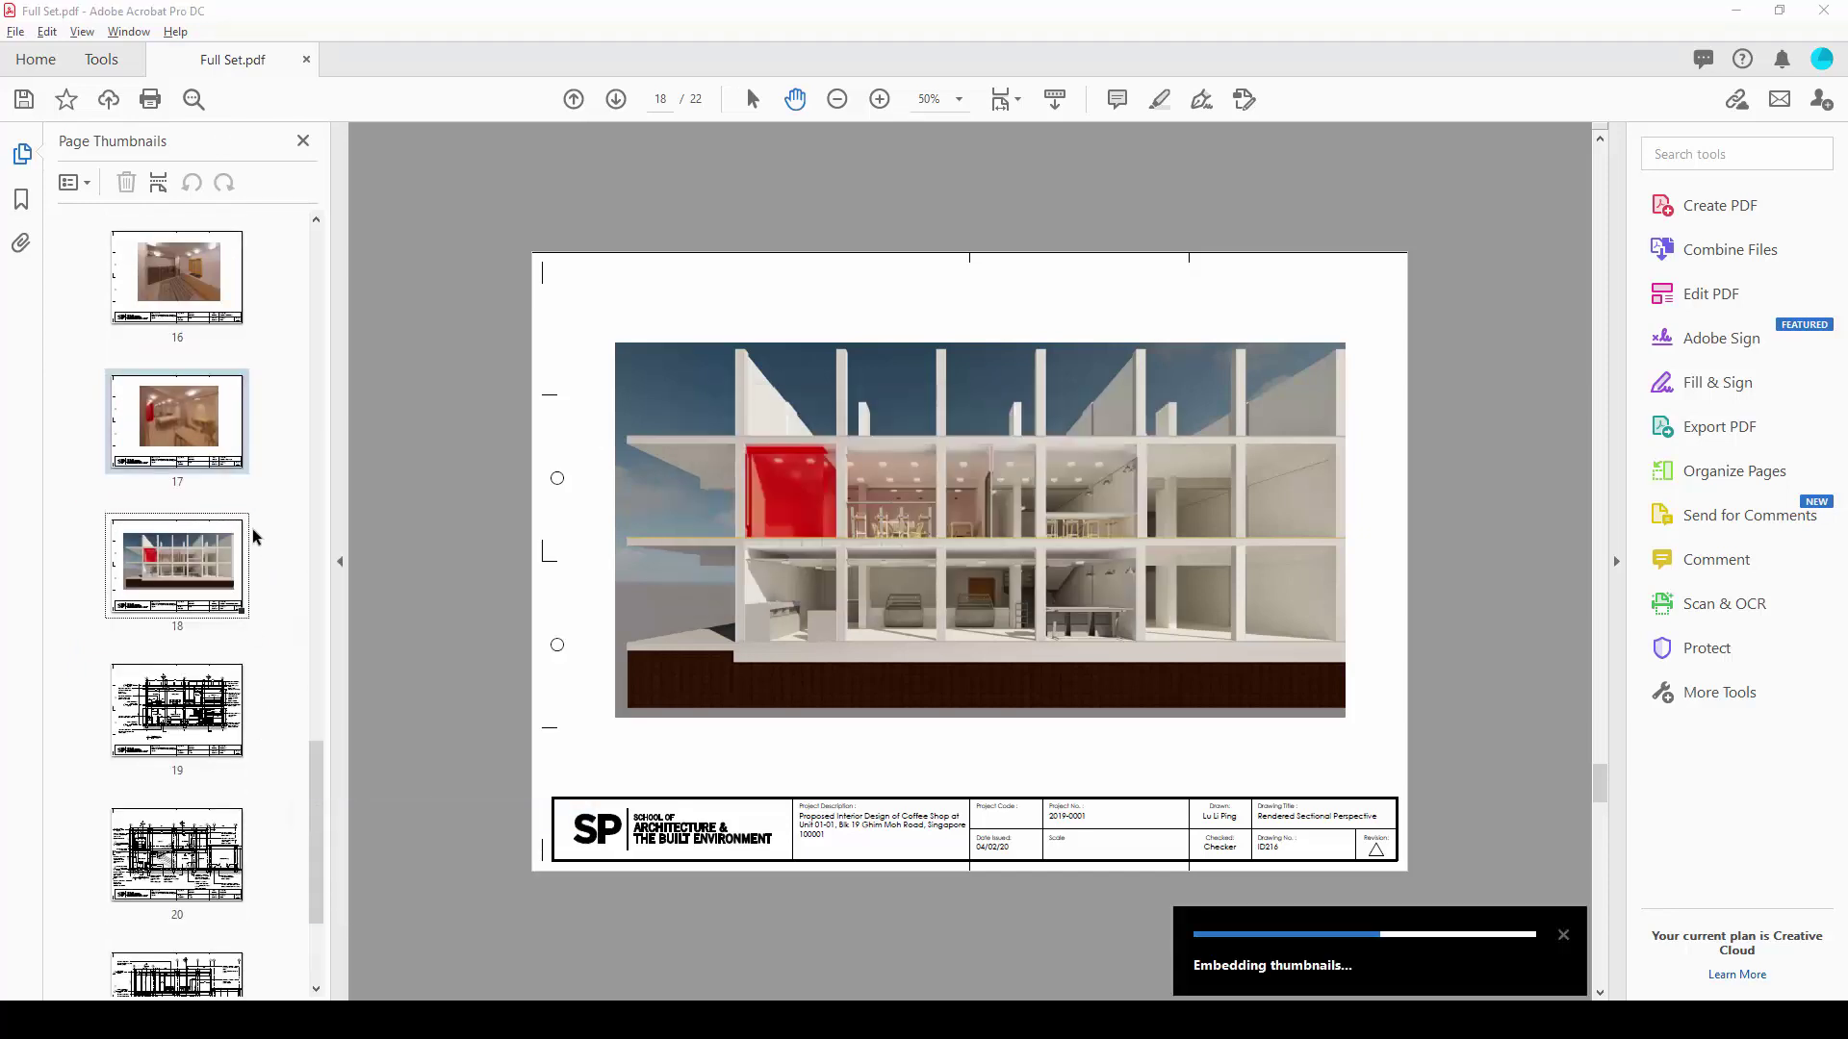
- Return to page 1 of Full Set.pdf and switch back to the Plotting.rvt project in Revit
scroll(239, 558, up, 15)
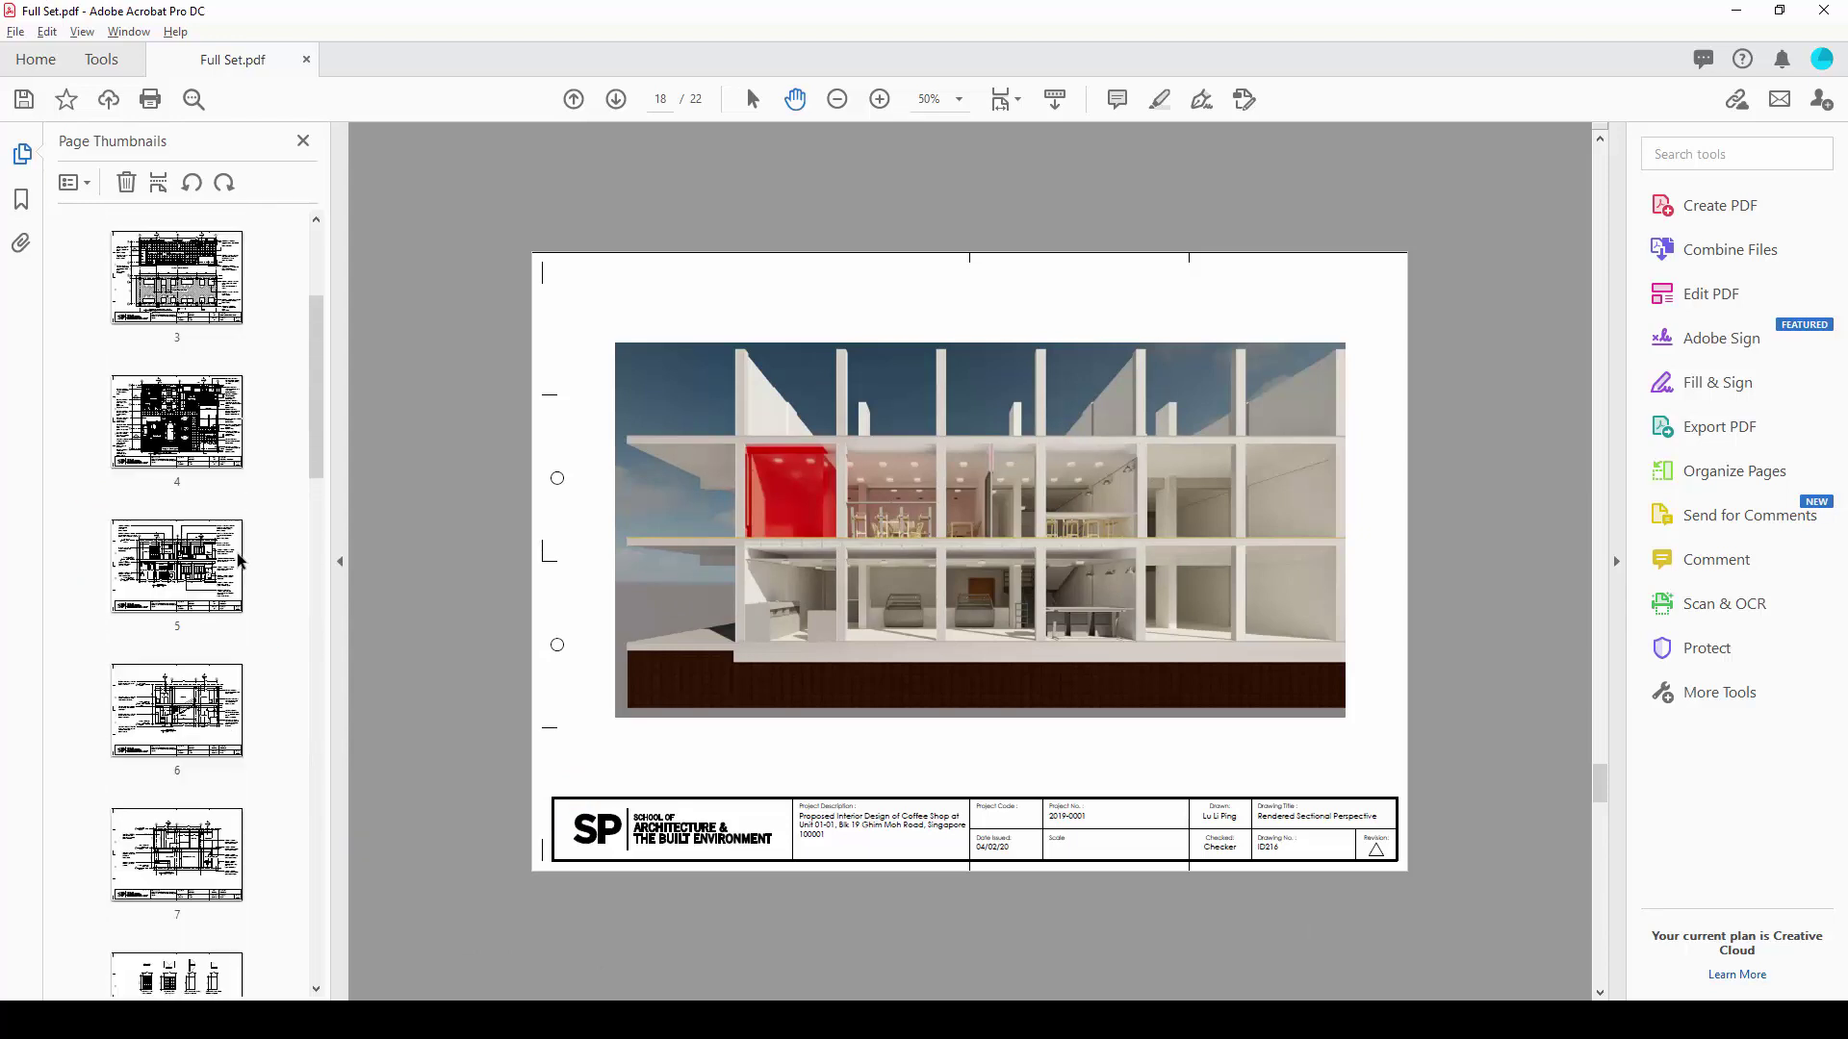
scroll(240, 558, up, 2)
click(212, 276)
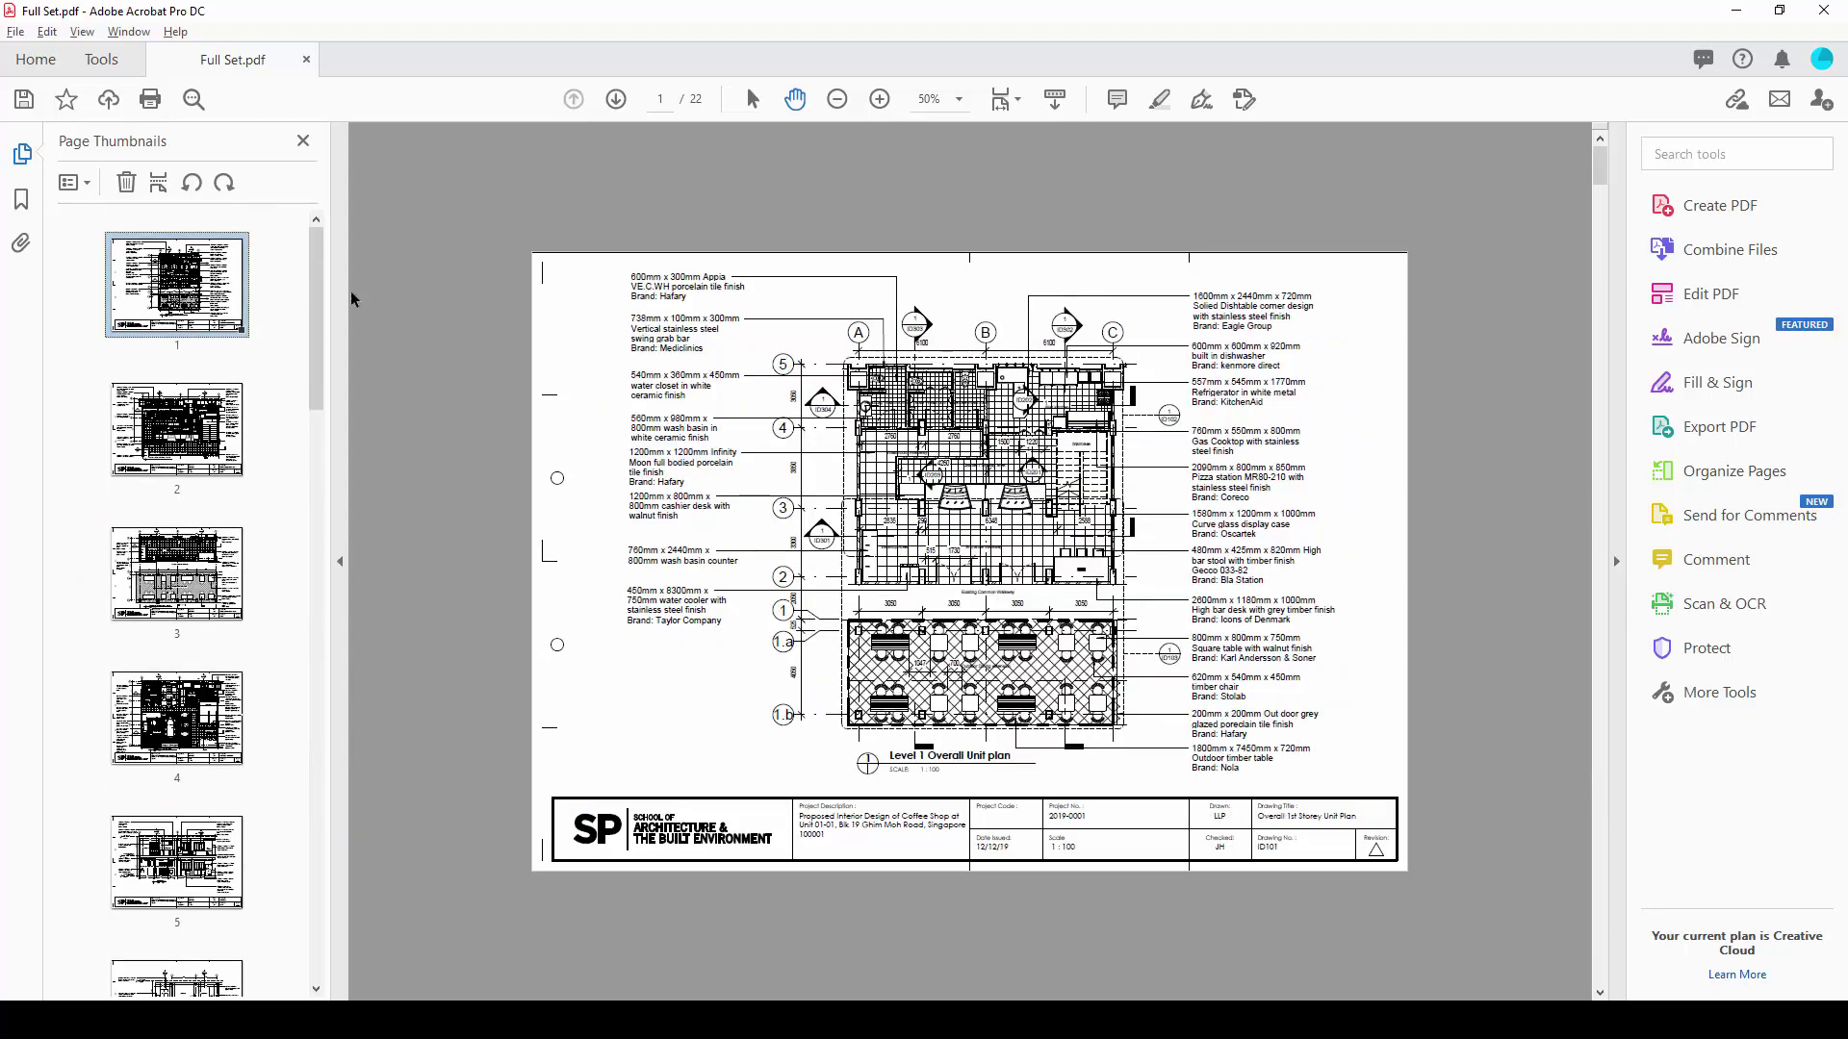
key(alt+Tab)
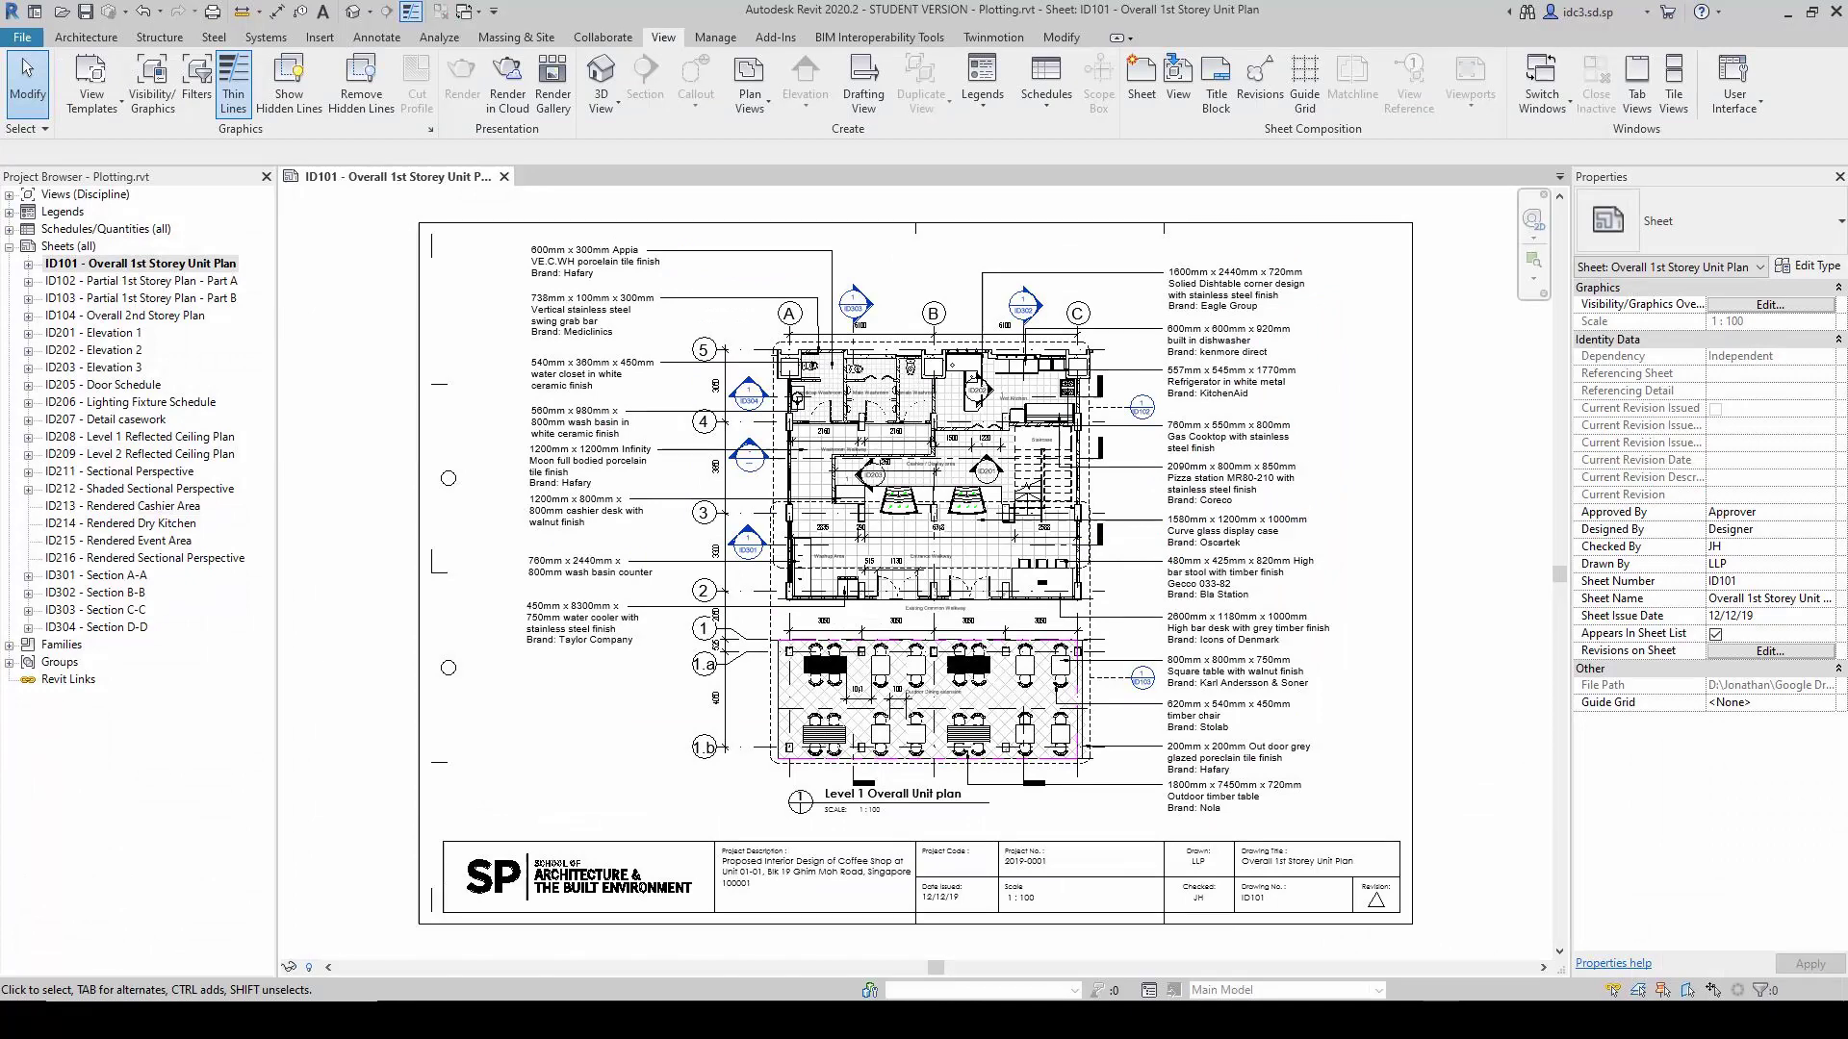